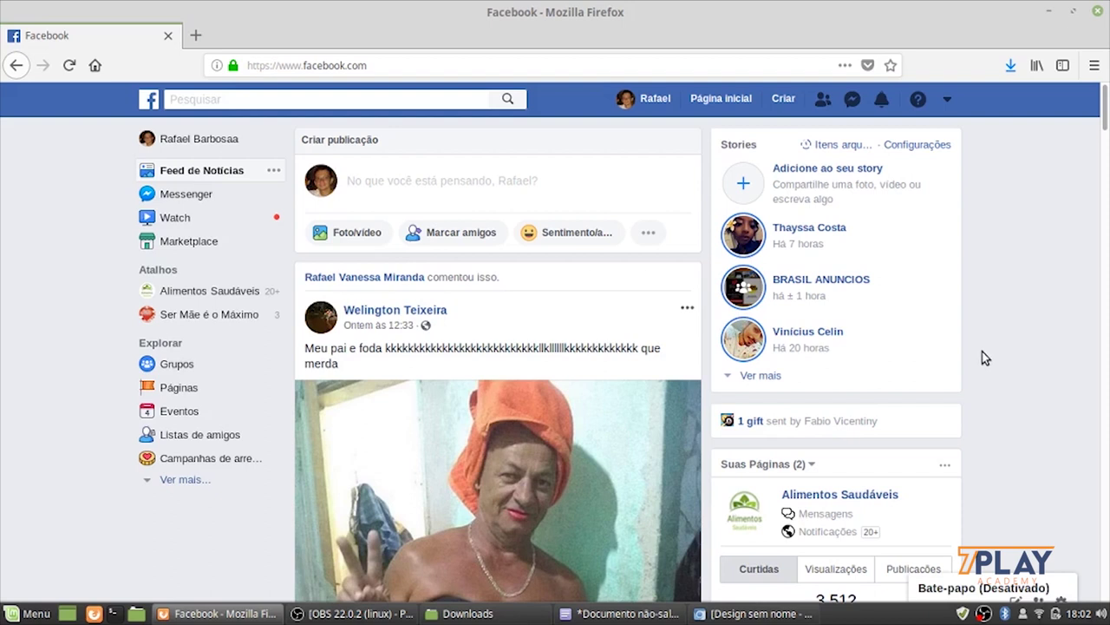
scroll(572, 371, "down", 10)
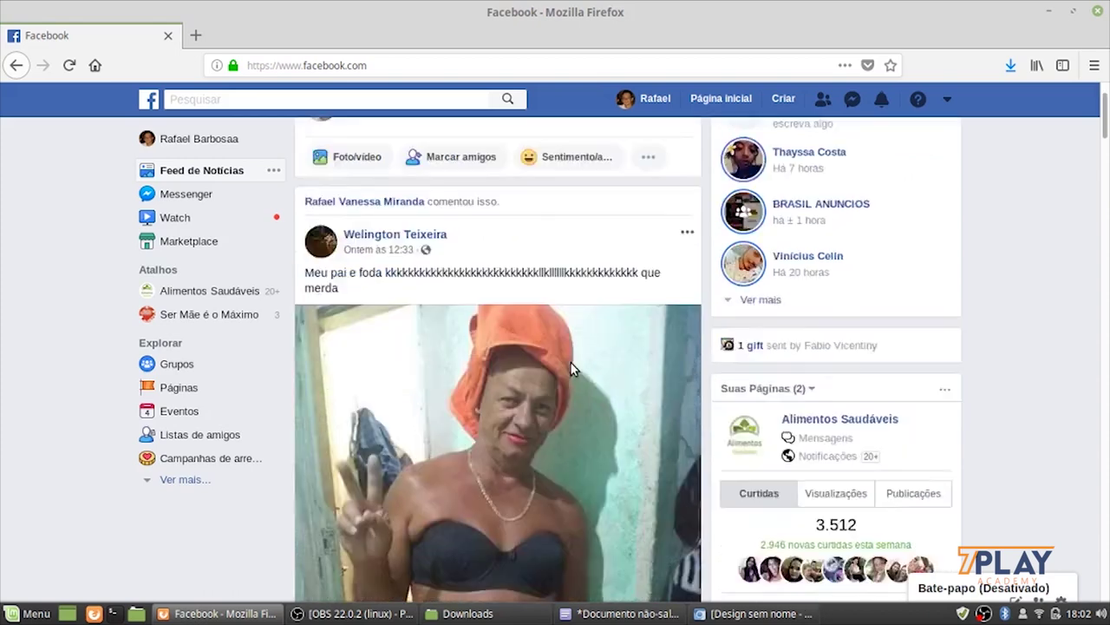
scroll(573, 370, "down", 15)
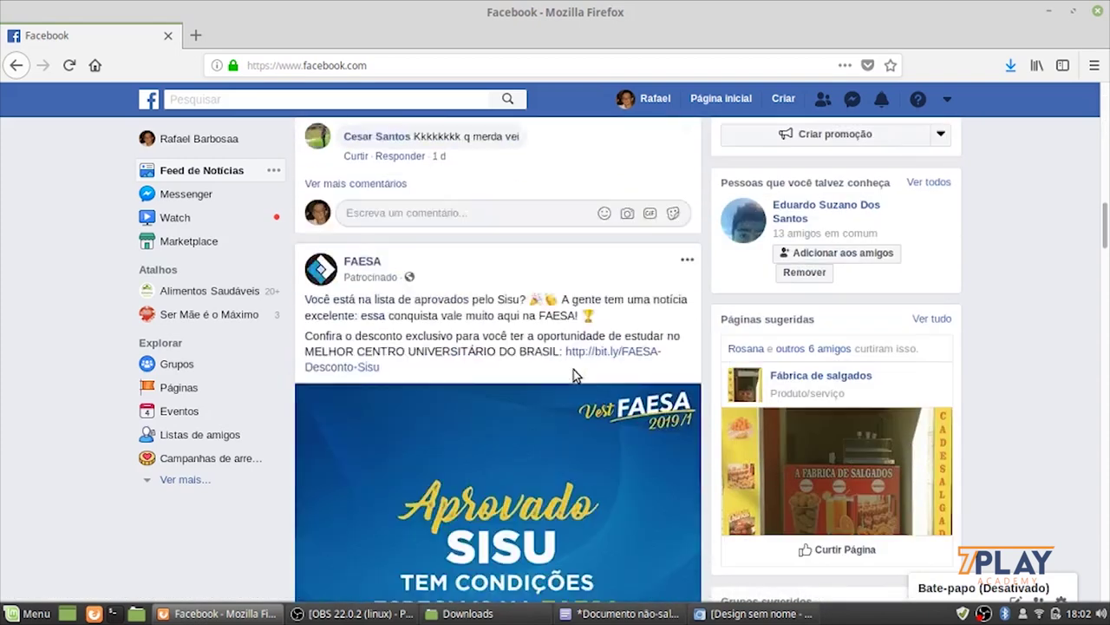
scroll(573, 375, "down", 6)
scroll(580, 371, "up", 10)
scroll(581, 367, "up", 4)
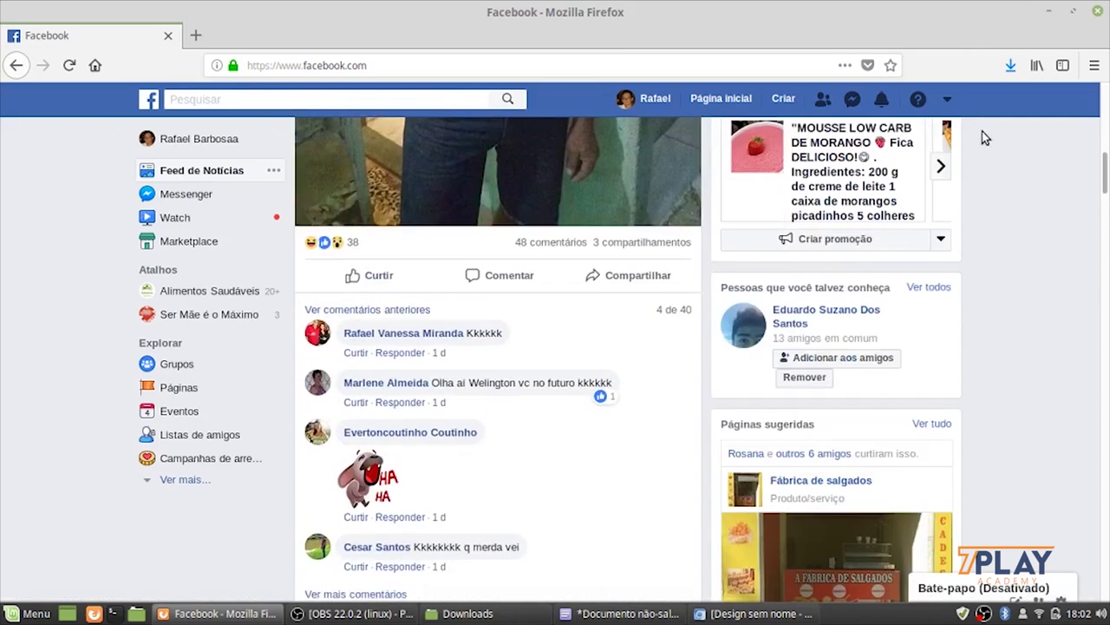
Open the business account listed under Gerenciador de Negócios from the personal Facebook home page
left_click(948, 100)
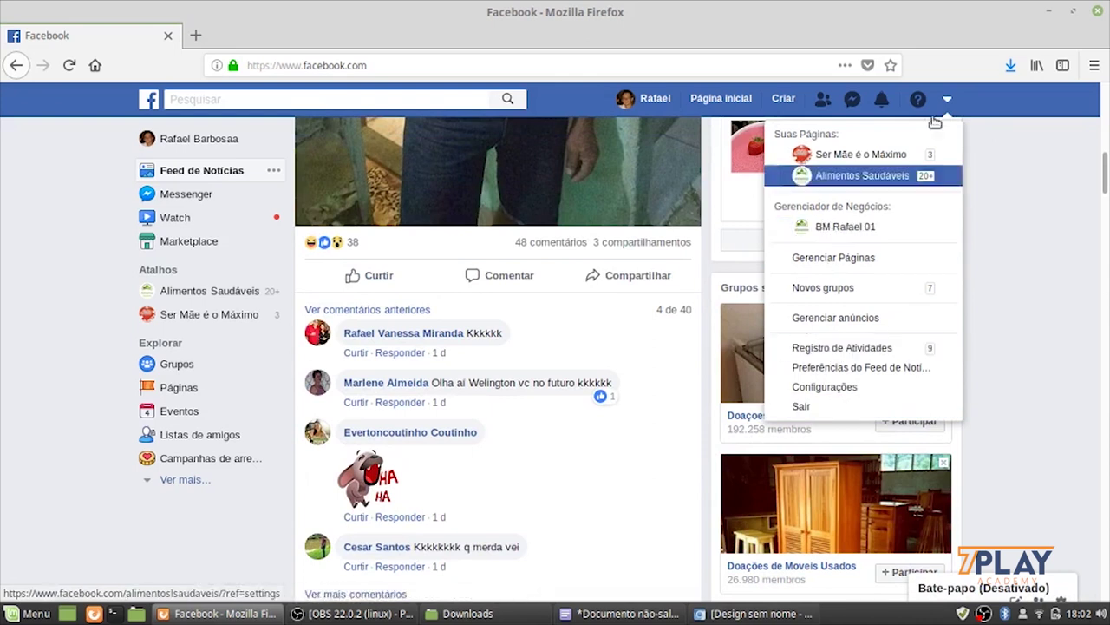
left_click(861, 227)
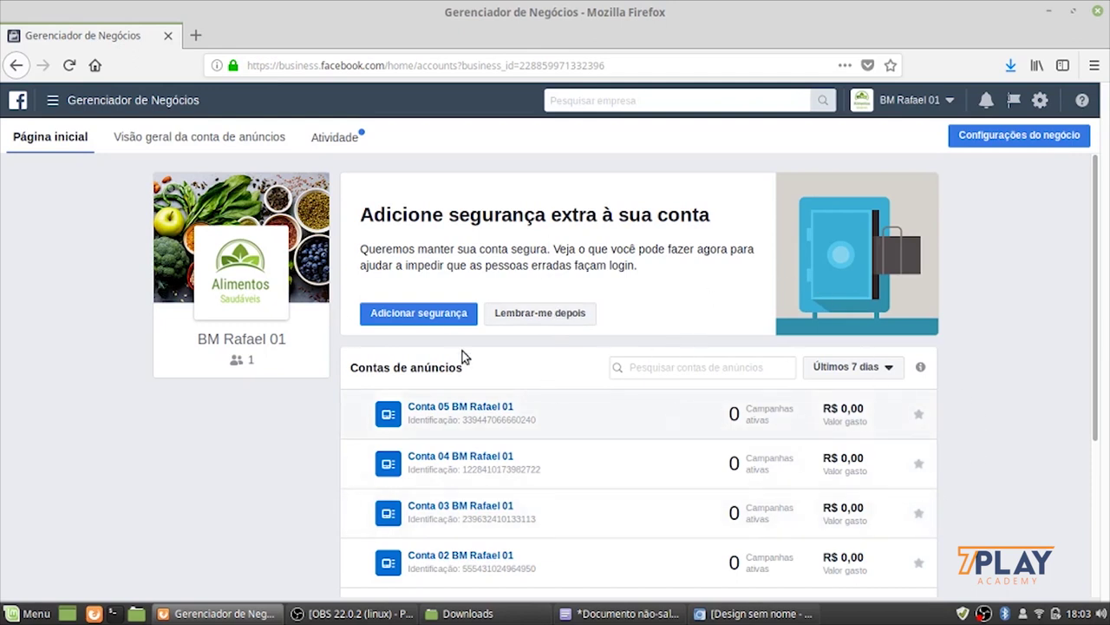
Examine the ad accounts' active campaigns and spend, and the Pages' likes, reach and engagement for the last seven days
mouse_move(564, 429)
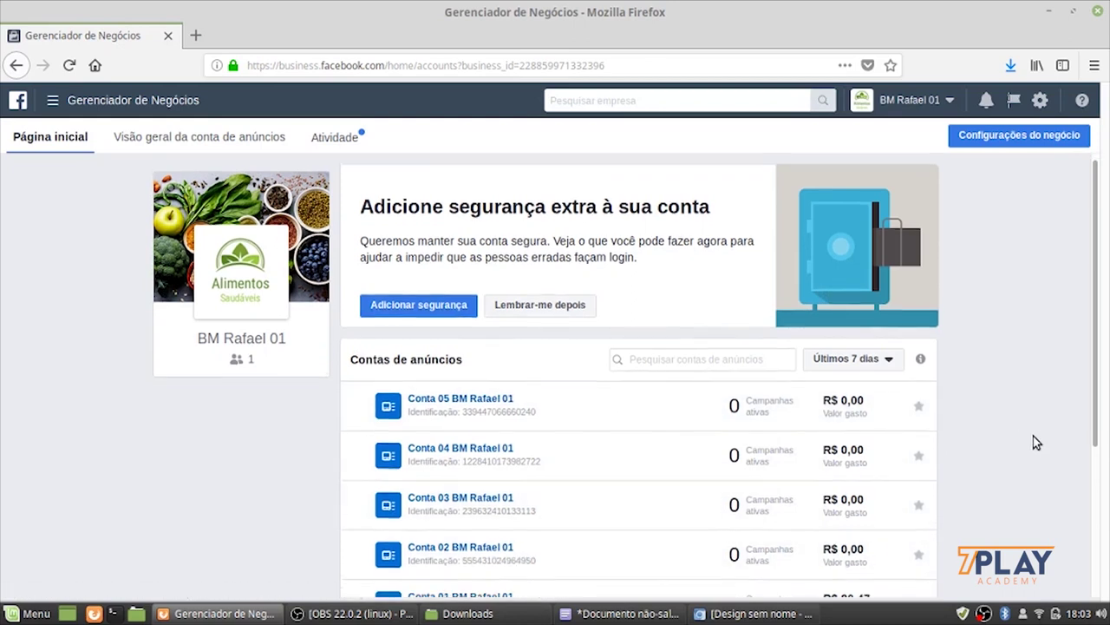
scroll(1033, 444, "down", 2)
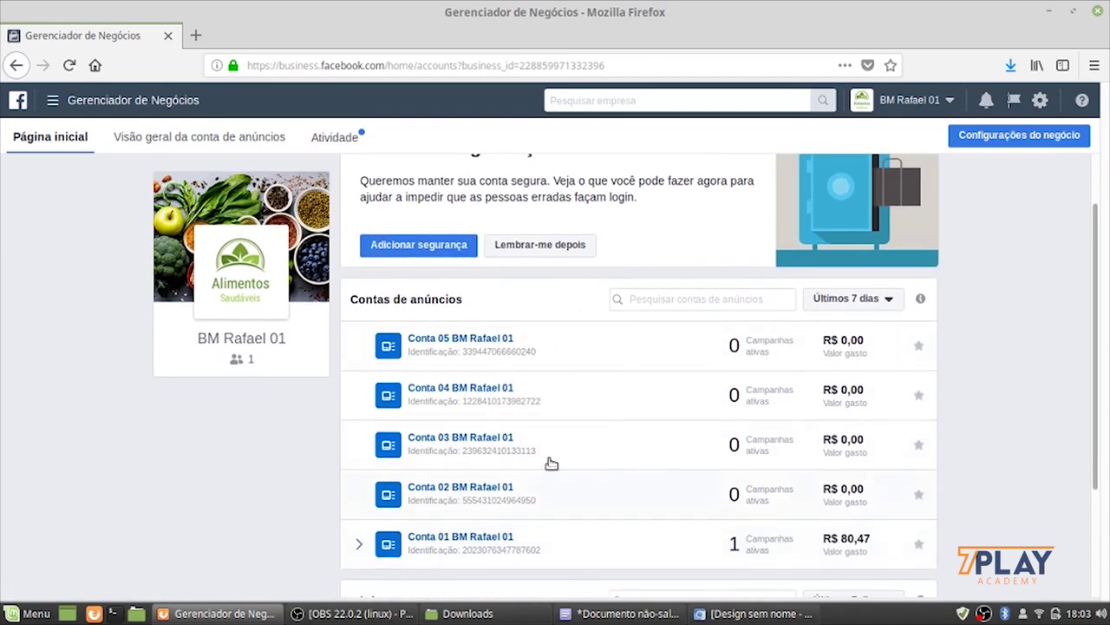
scroll(1028, 339, "down", 3)
scroll(1029, 339, "up", 4)
scroll(971, 486, "down", 2)
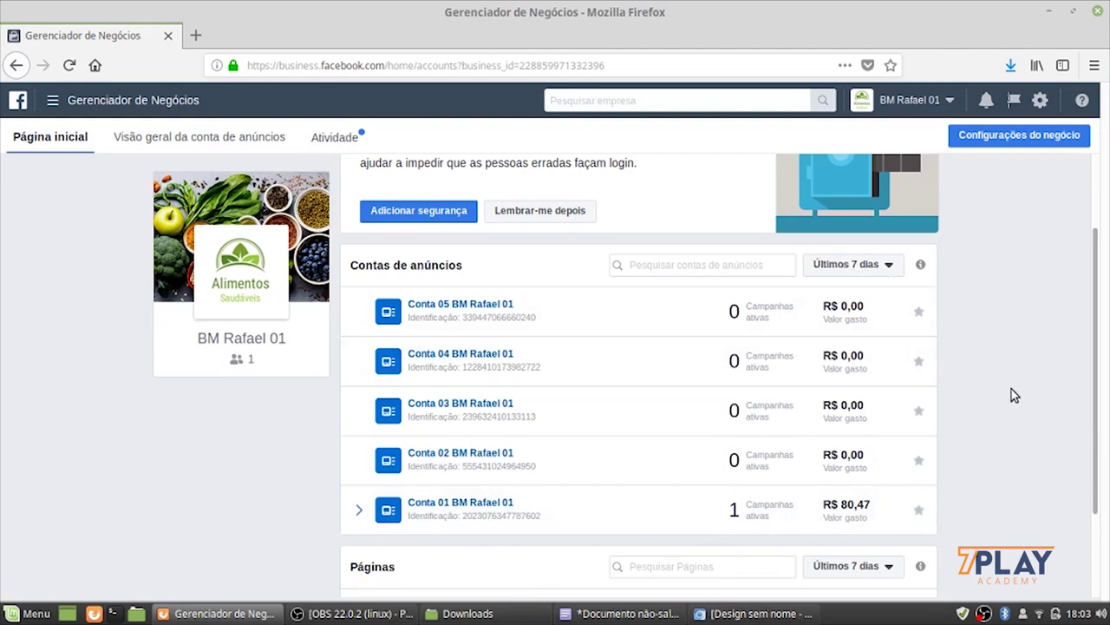
scroll(1011, 390, "down", 3)
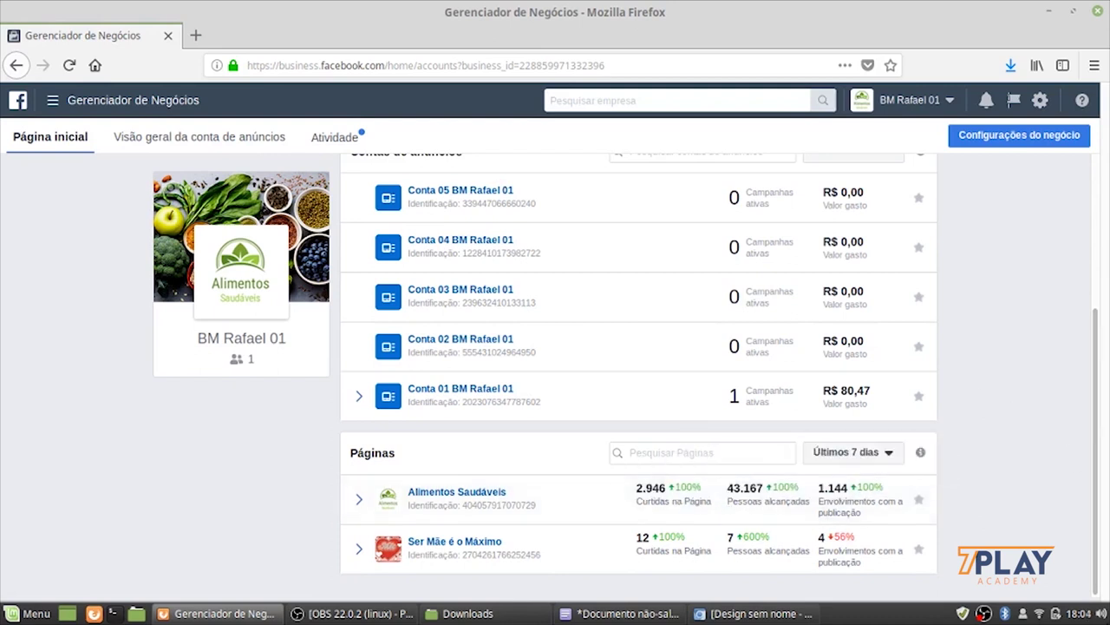
mouse_move(634, 501)
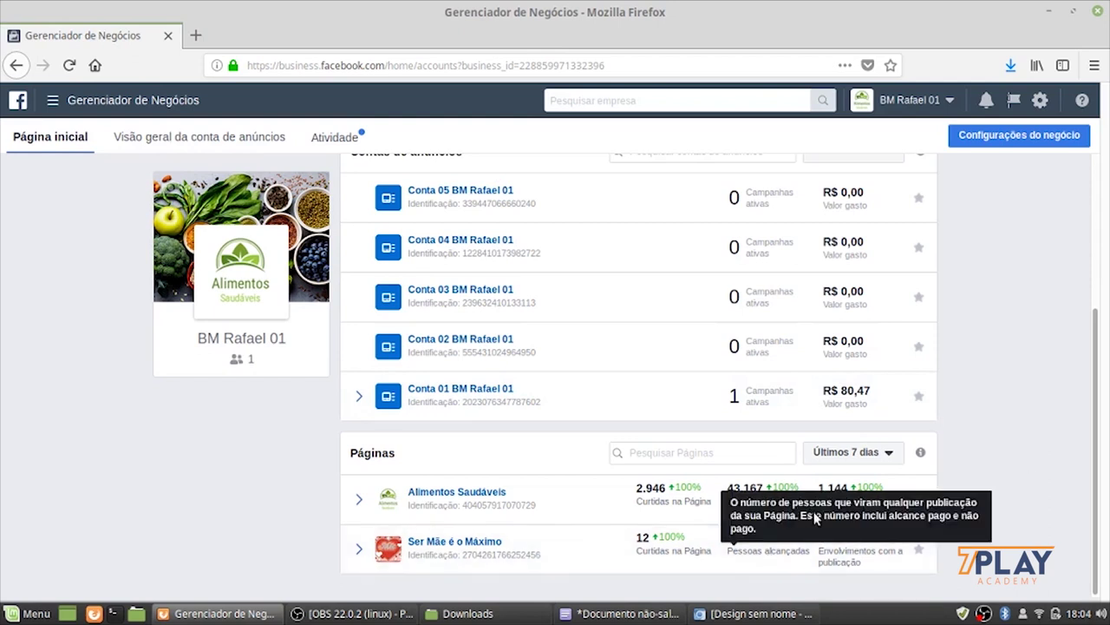
mouse_move(814, 495)
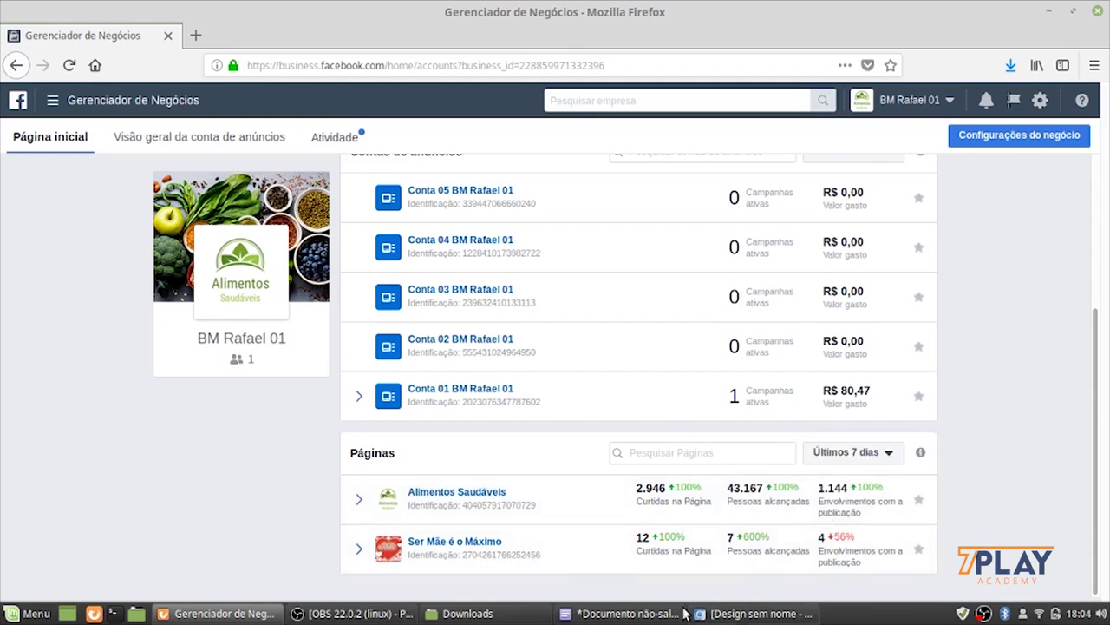
mouse_move(655, 543)
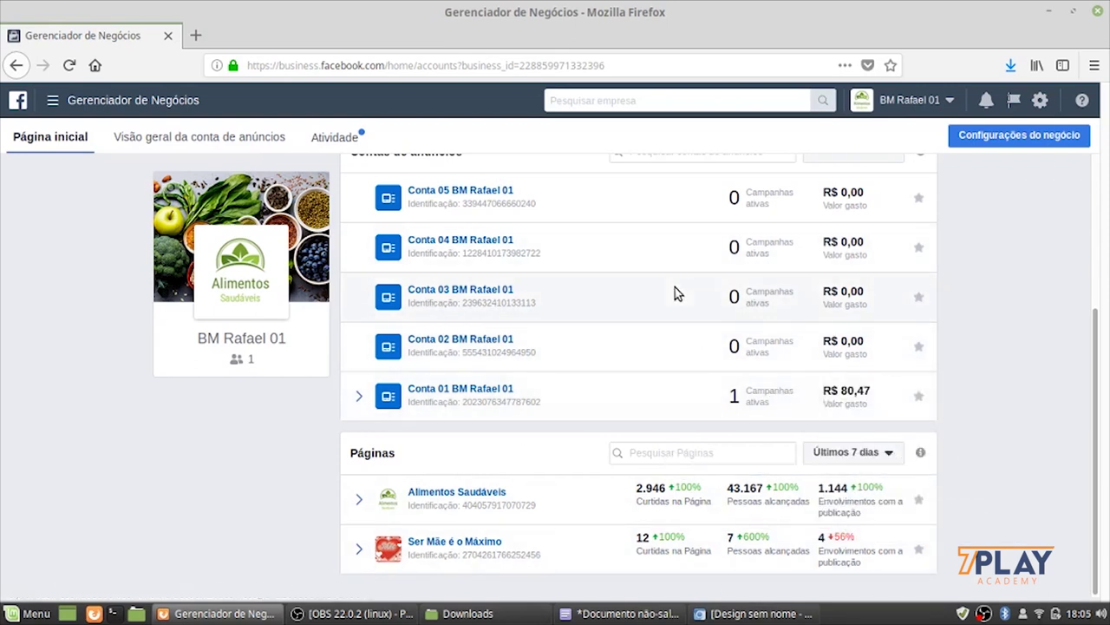
scroll(677, 290, "up", 3)
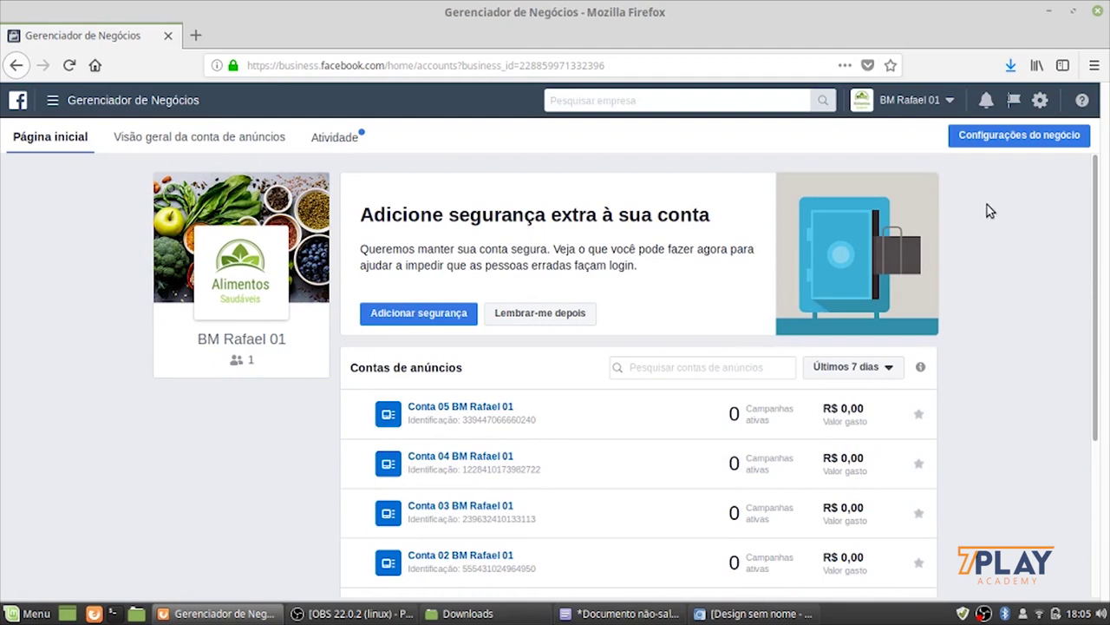
Open the business settings and close the browser tab with the Business Manager home page
left_click(1012, 141)
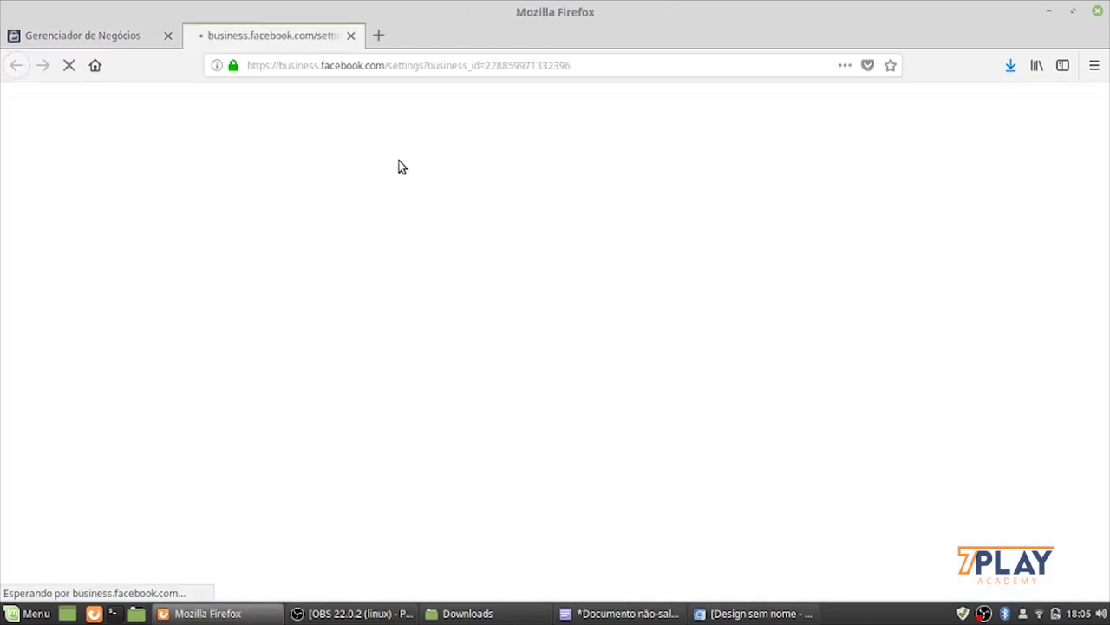
left_click(114, 39)
left_click(167, 36)
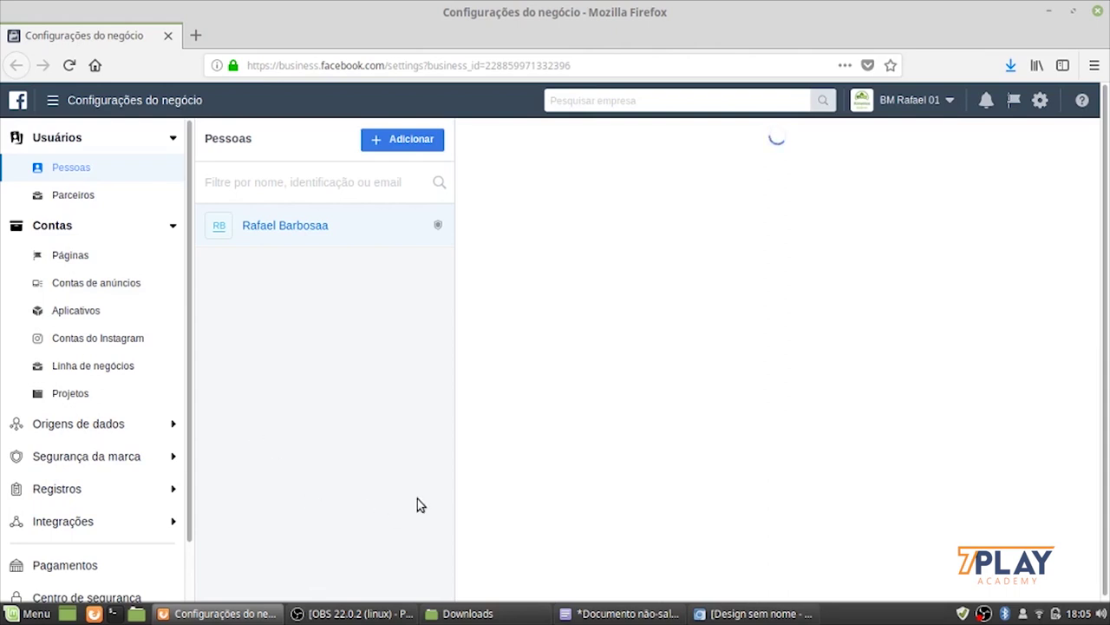
Show the business's ad accounts and open Conta 01 in Gerenciador de Anúncios
left_click(63, 294)
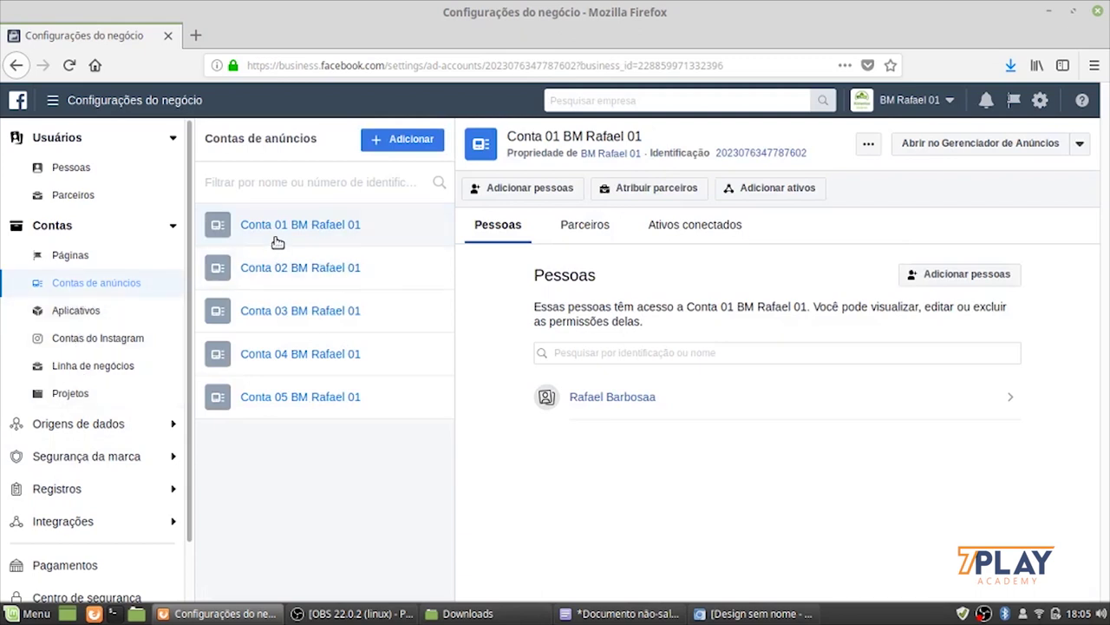
left_click(989, 143)
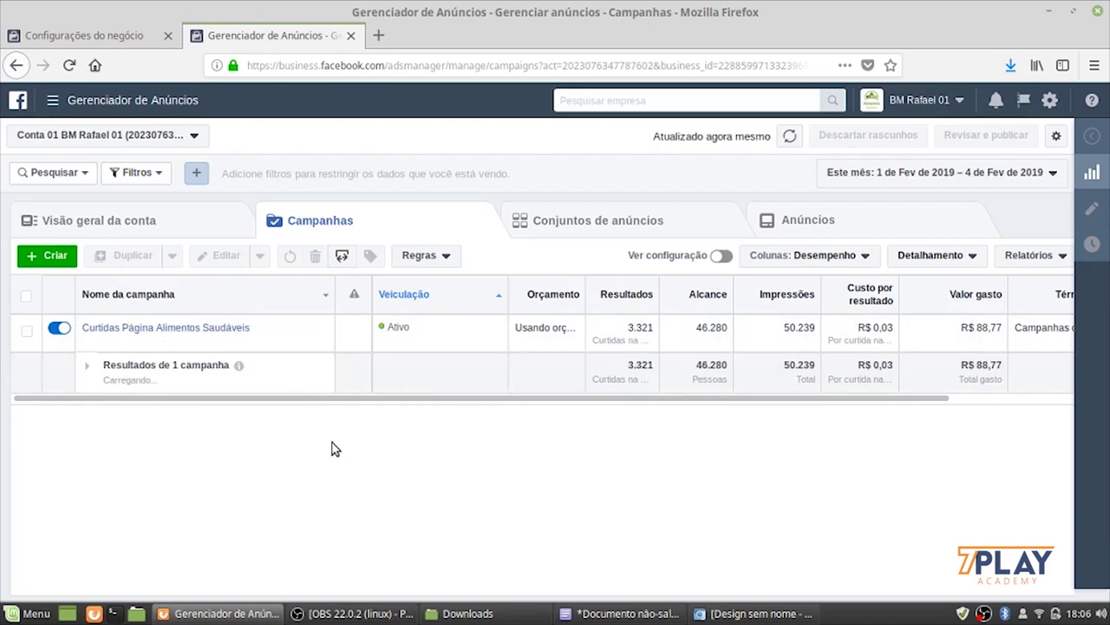
Open the Públicos section of the account's assets and hide the message about advertising for another business
left_click(54, 101)
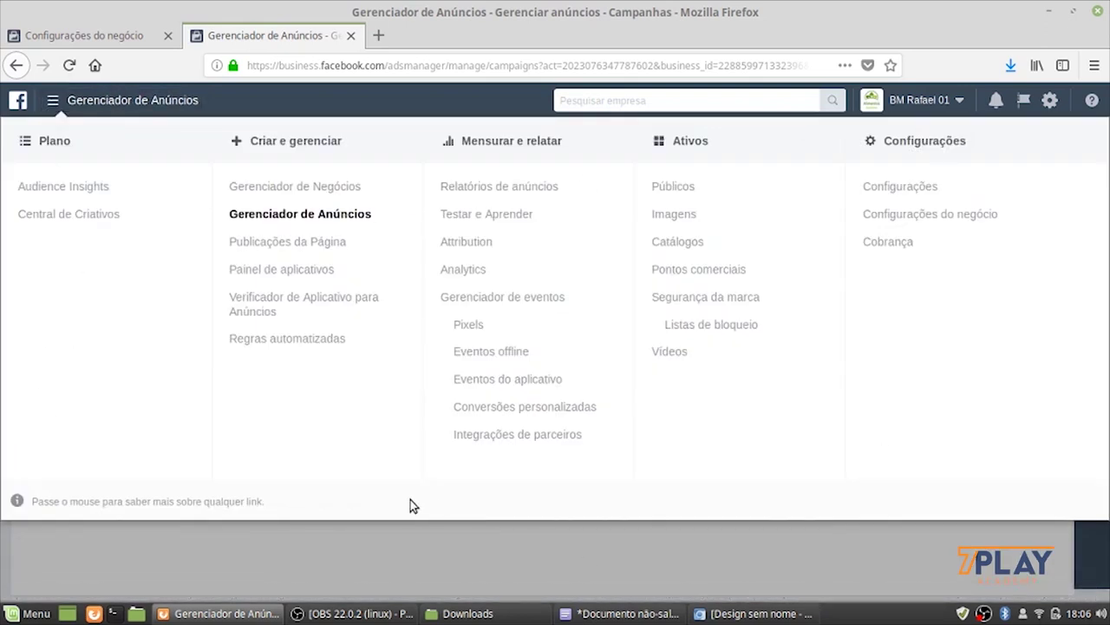
left_click(670, 187)
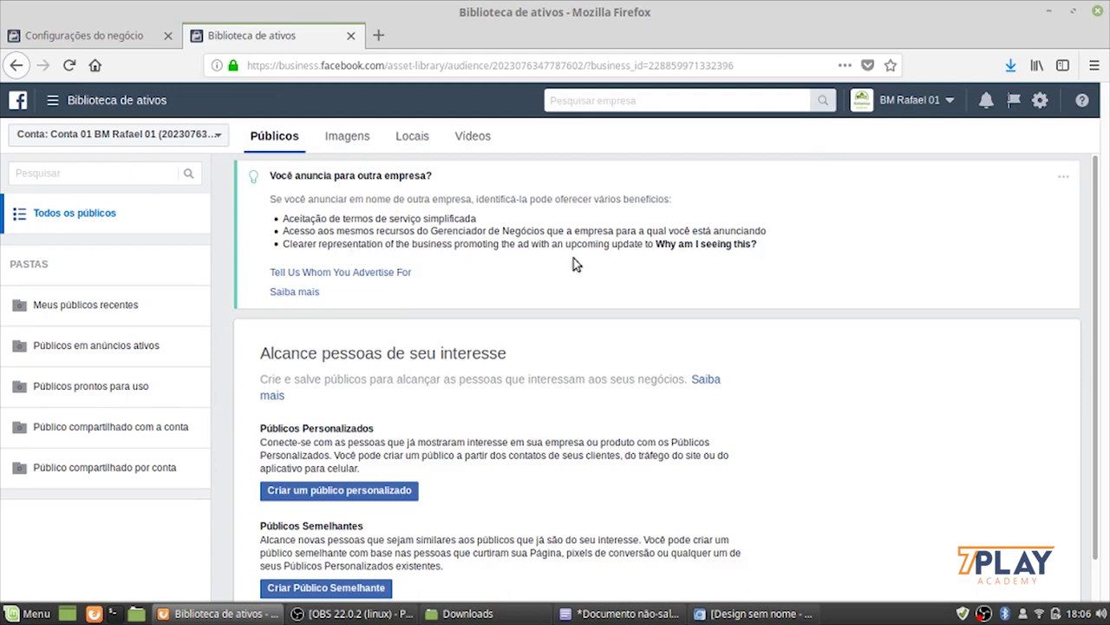
left_click(1059, 178)
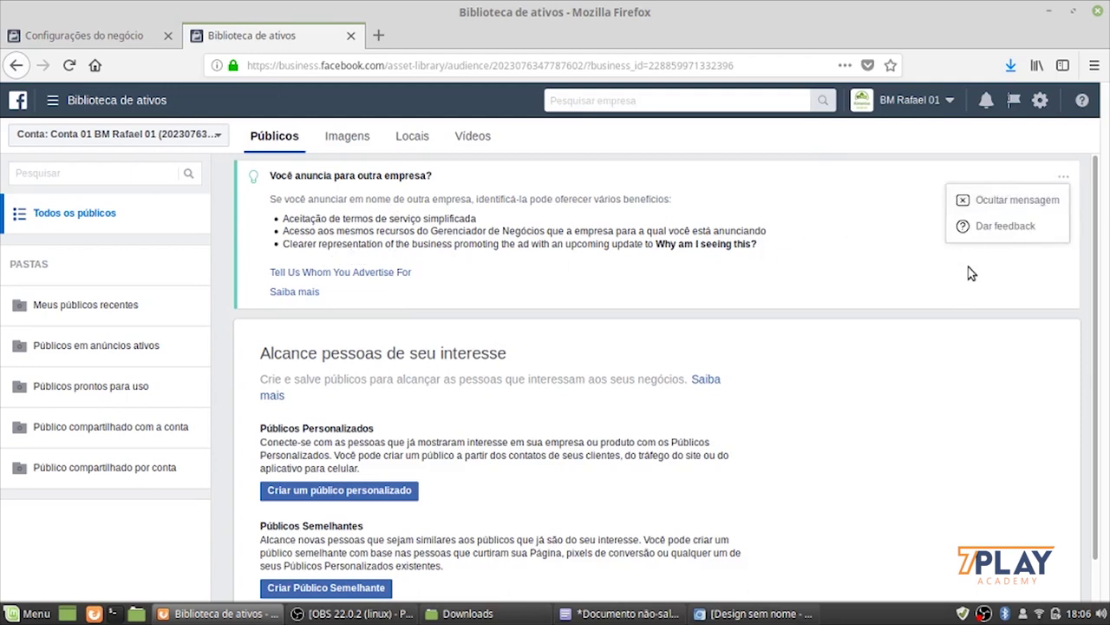
left_click(1017, 208)
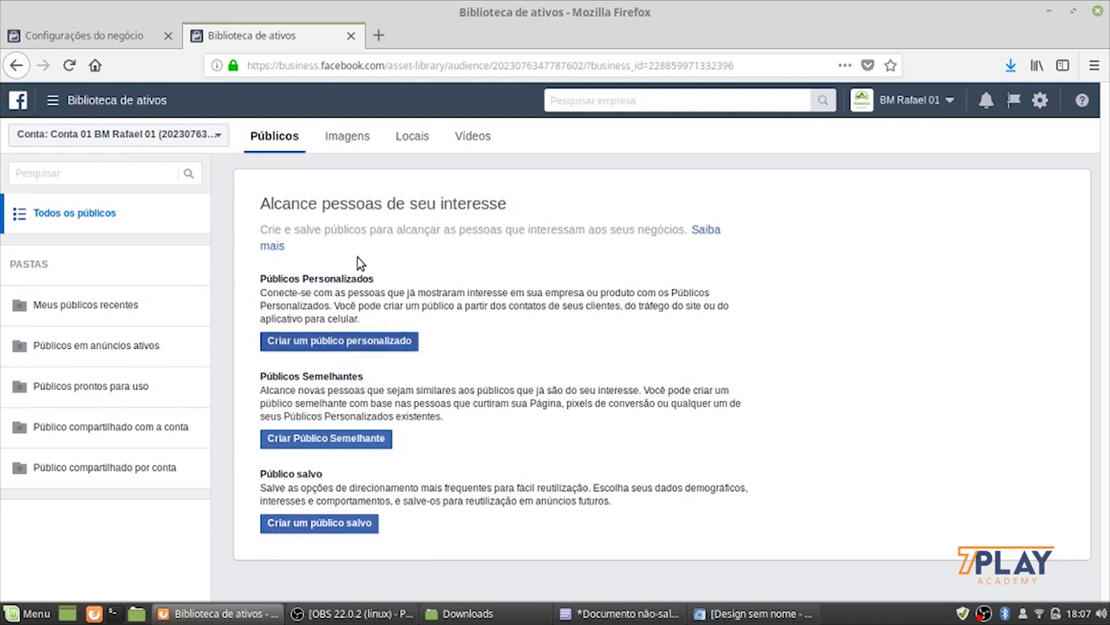
Start a custom audience from Arquivo de clientes, choosing to add customers from an own file or pasted data
left_click(368, 343)
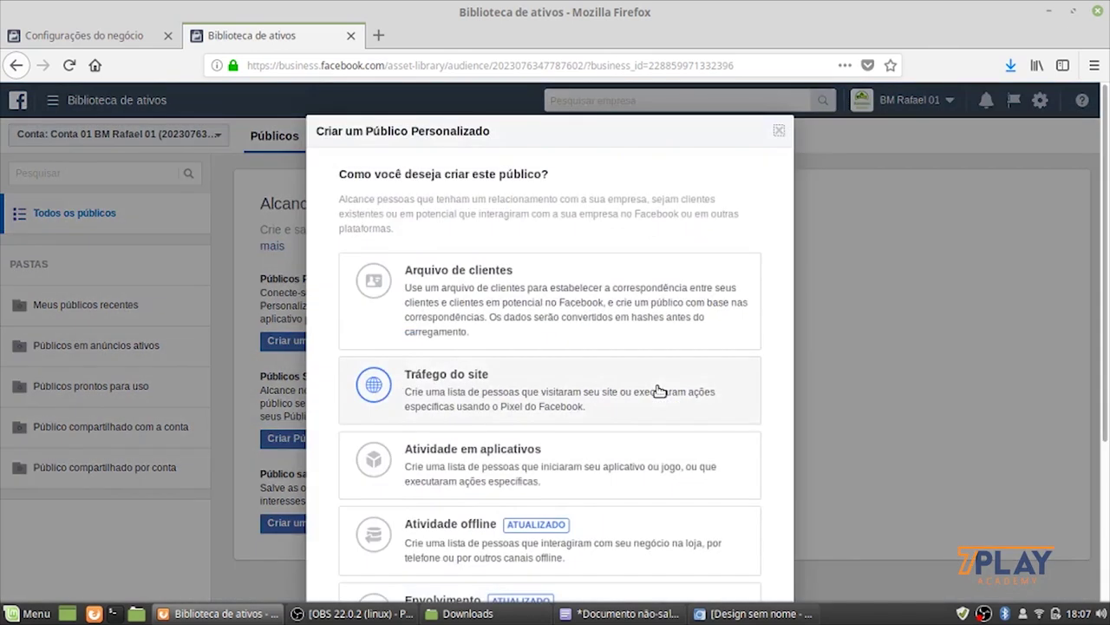
scroll(632, 422, "down", 3)
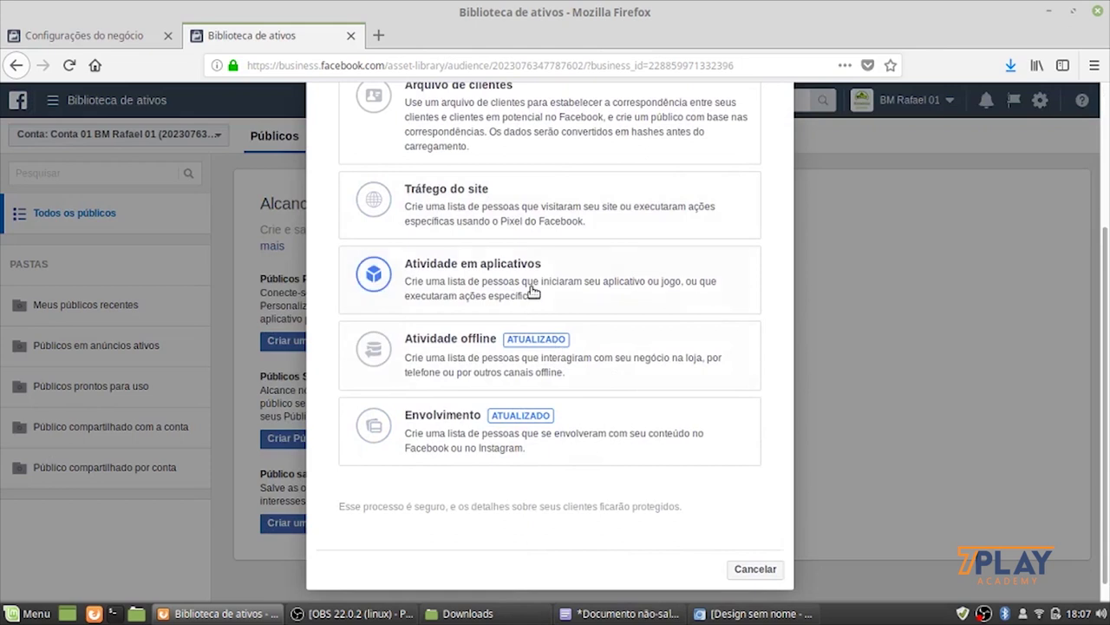
scroll(577, 347, "up", 1)
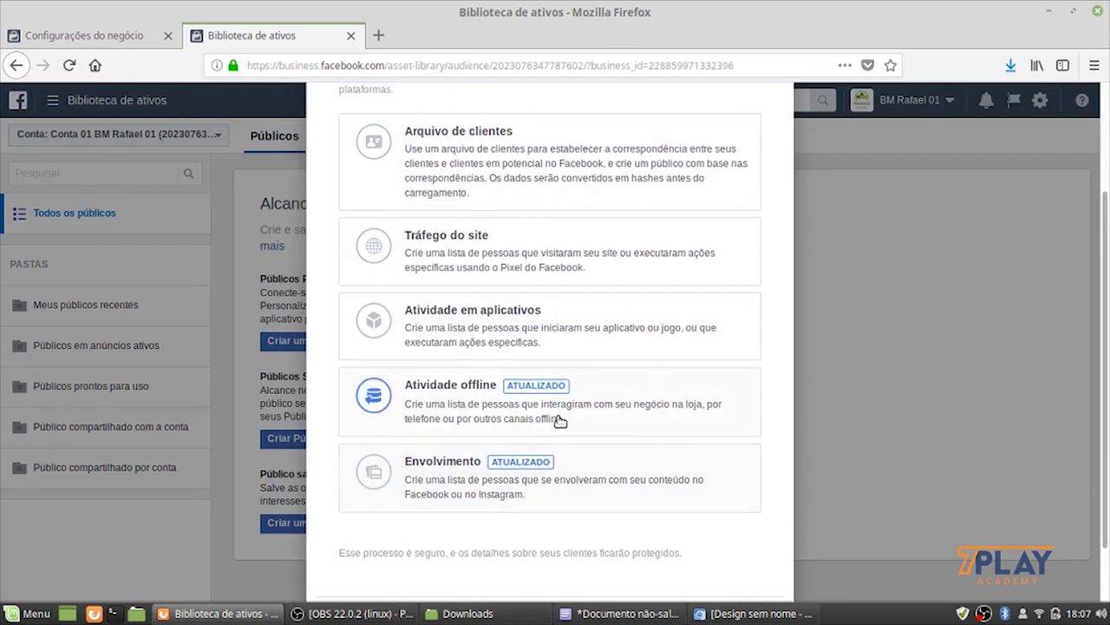
scroll(561, 420, "up", 2)
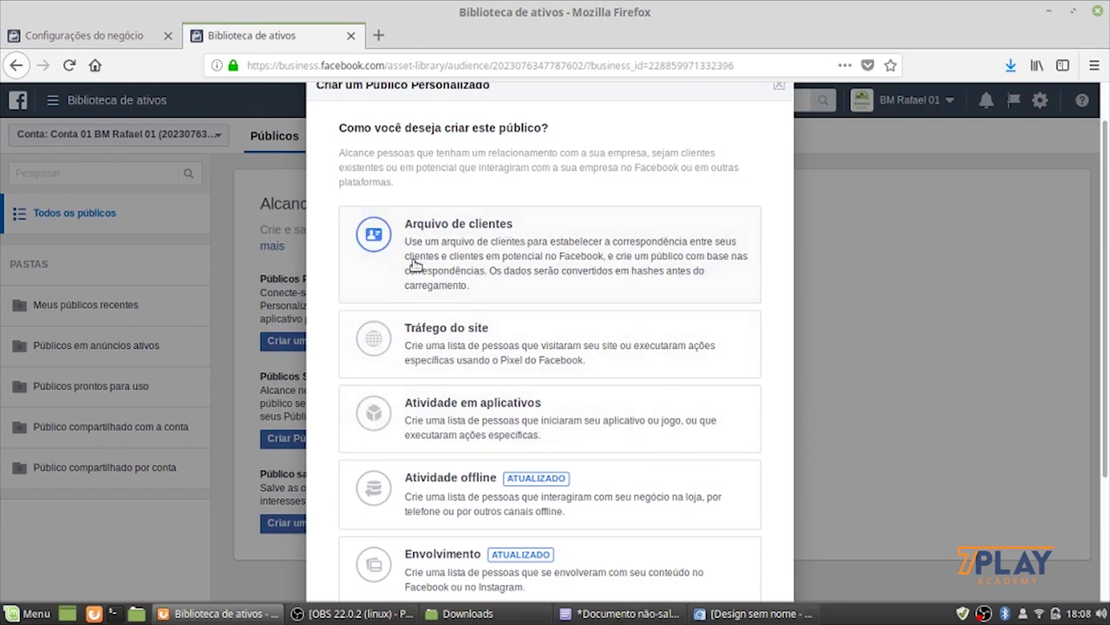
left_click(484, 253)
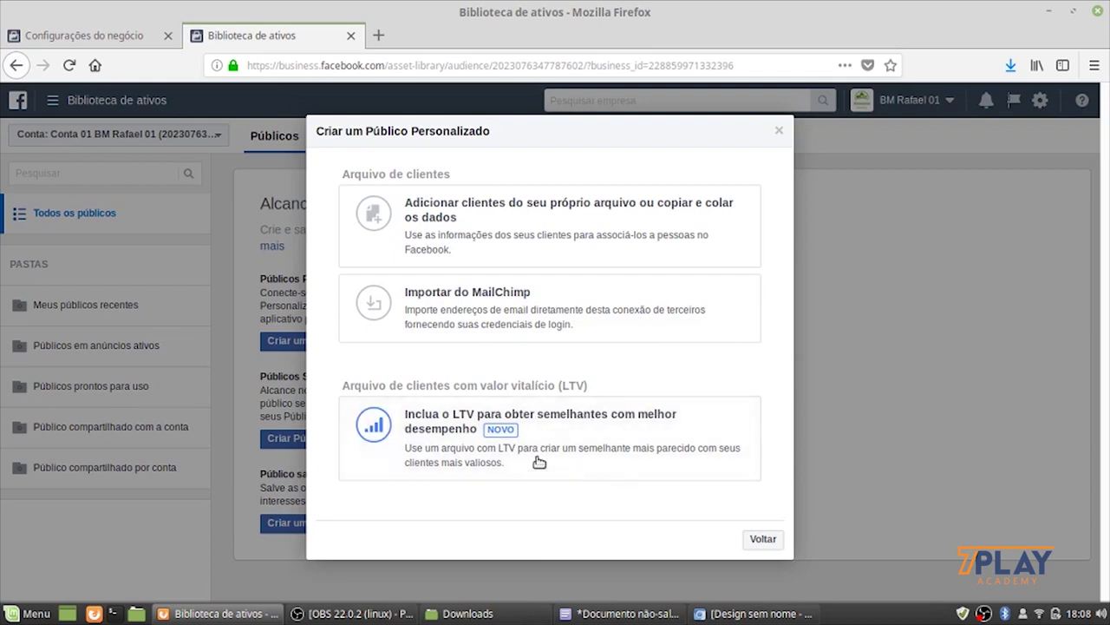
left_click(483, 216)
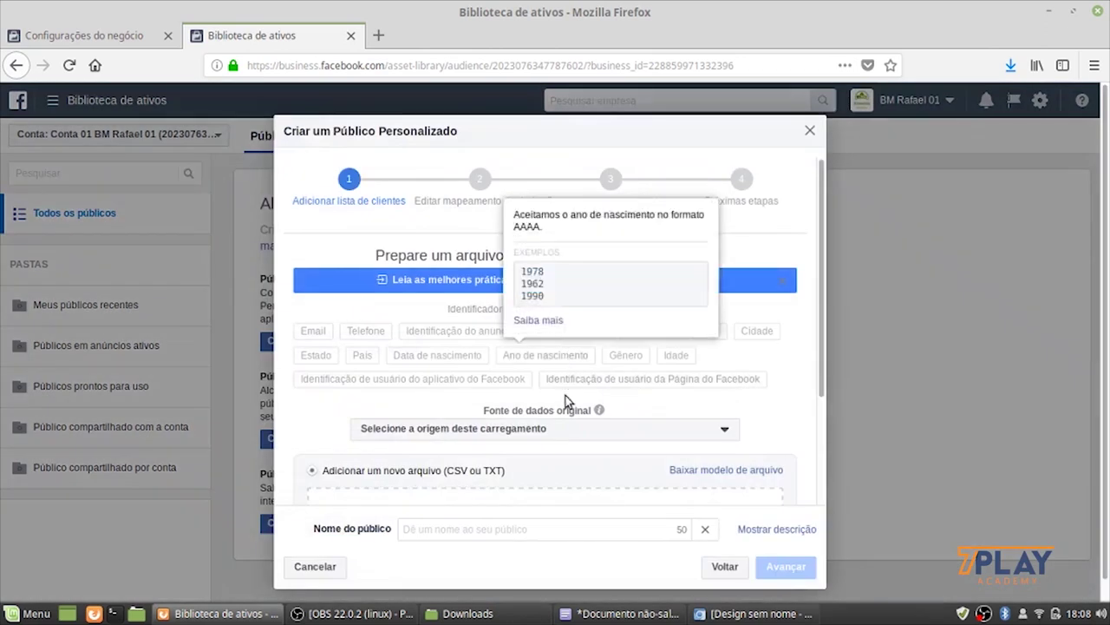
Set the customer list's original data source to Diretamente de clientes
scroll(575, 405, "down", 2)
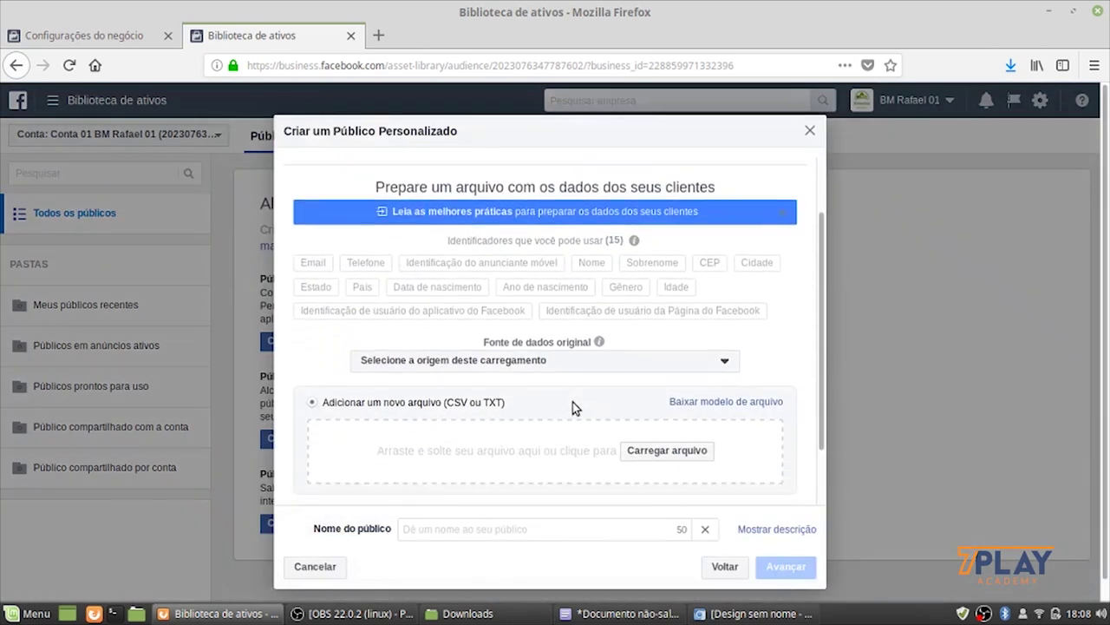
scroll(572, 402, "down", 1)
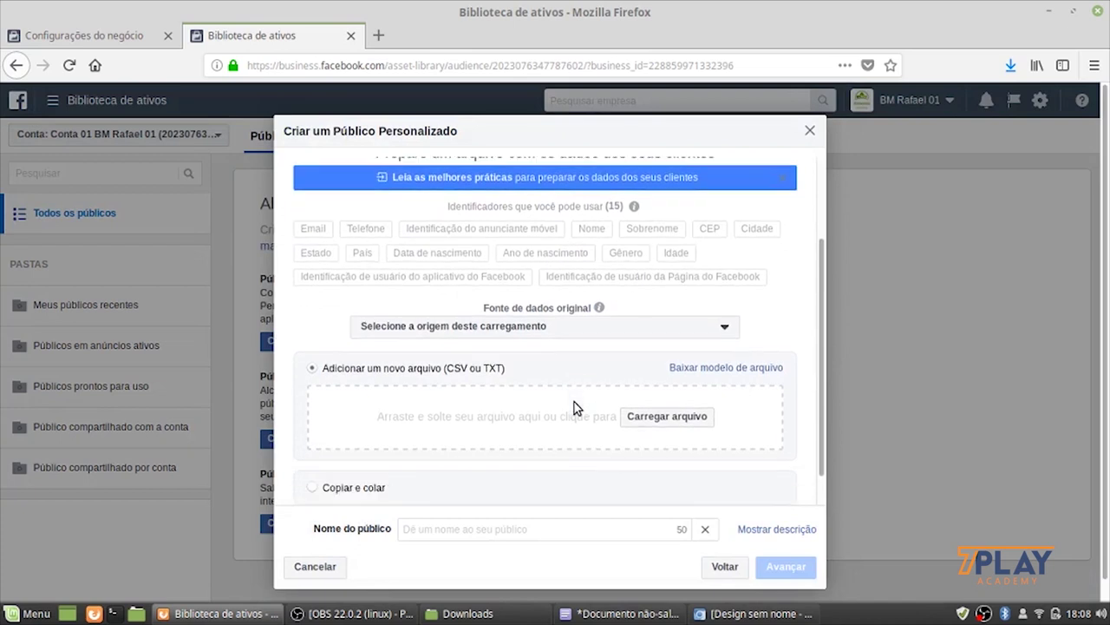
left_click(538, 330)
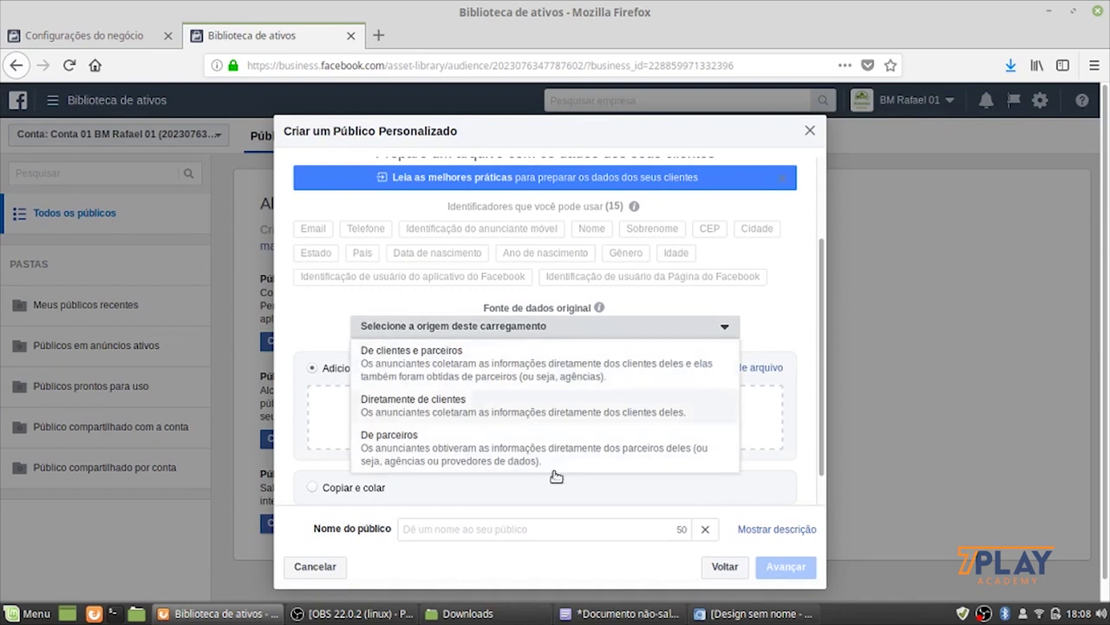
left_click(453, 419)
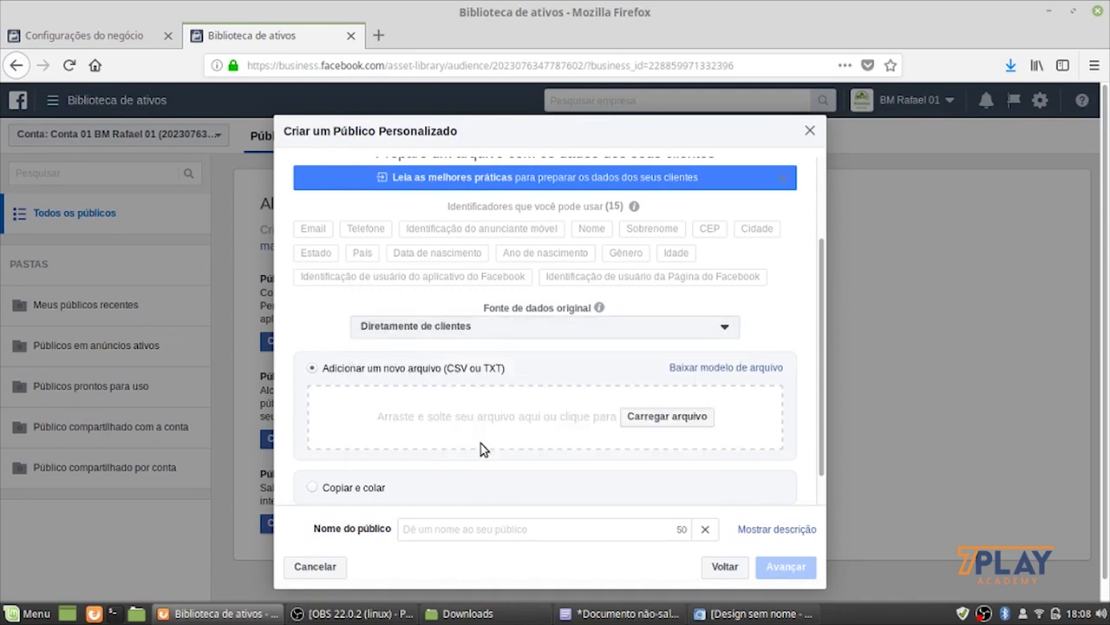
Open the file chooser for the customer list, cancel it, and close the custom audience dialog without creating the audience
left_click(681, 423)
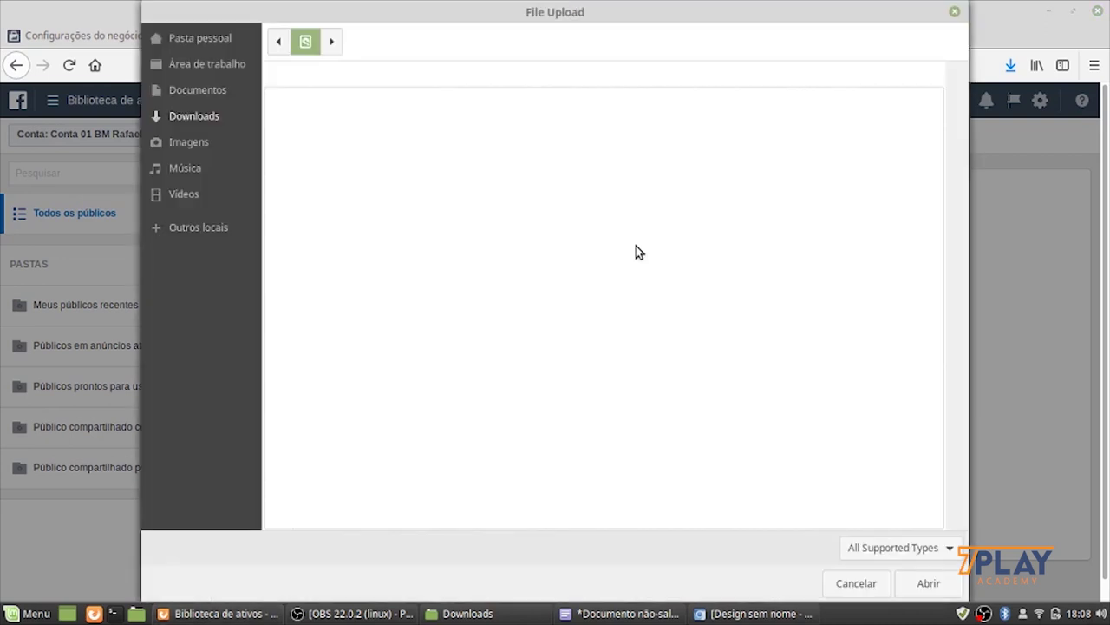
left_click(954, 12)
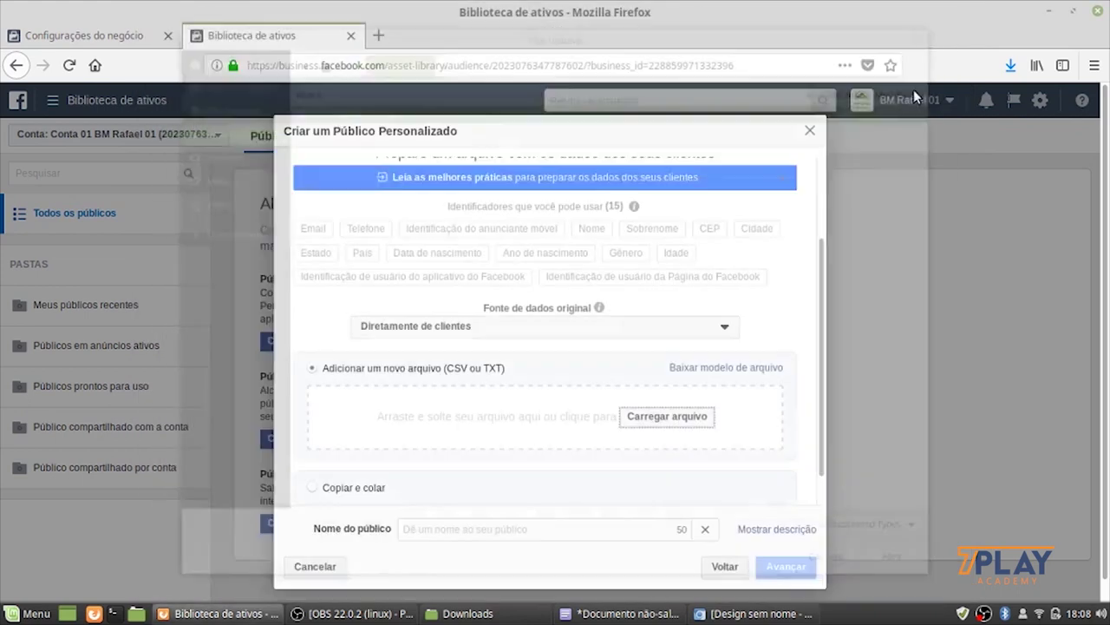
scroll(650, 490, "down", 1)
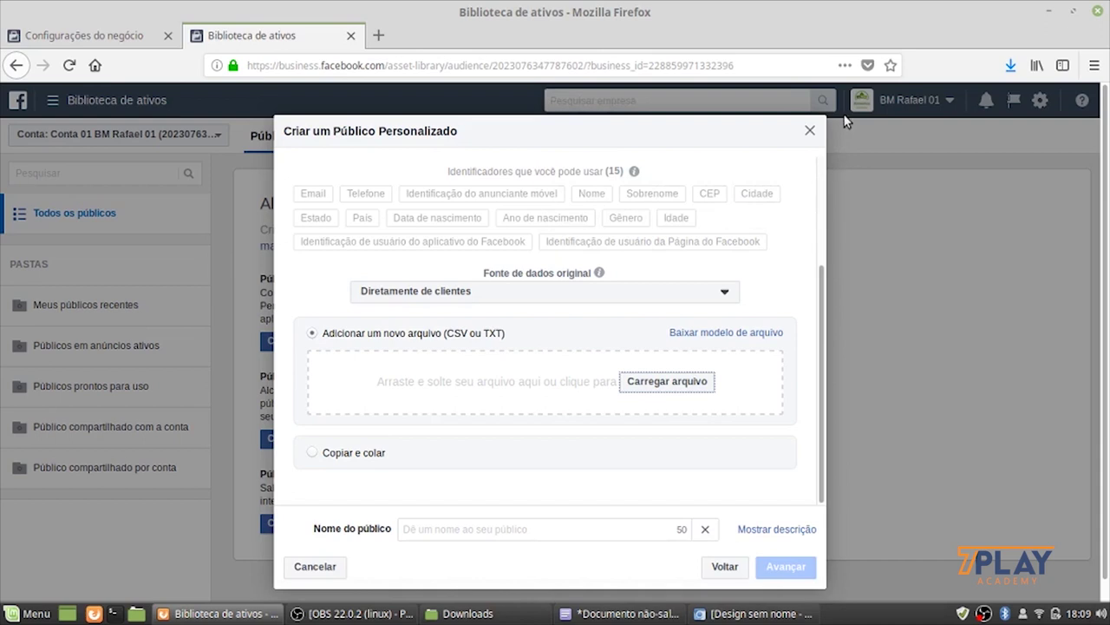
left_click(810, 130)
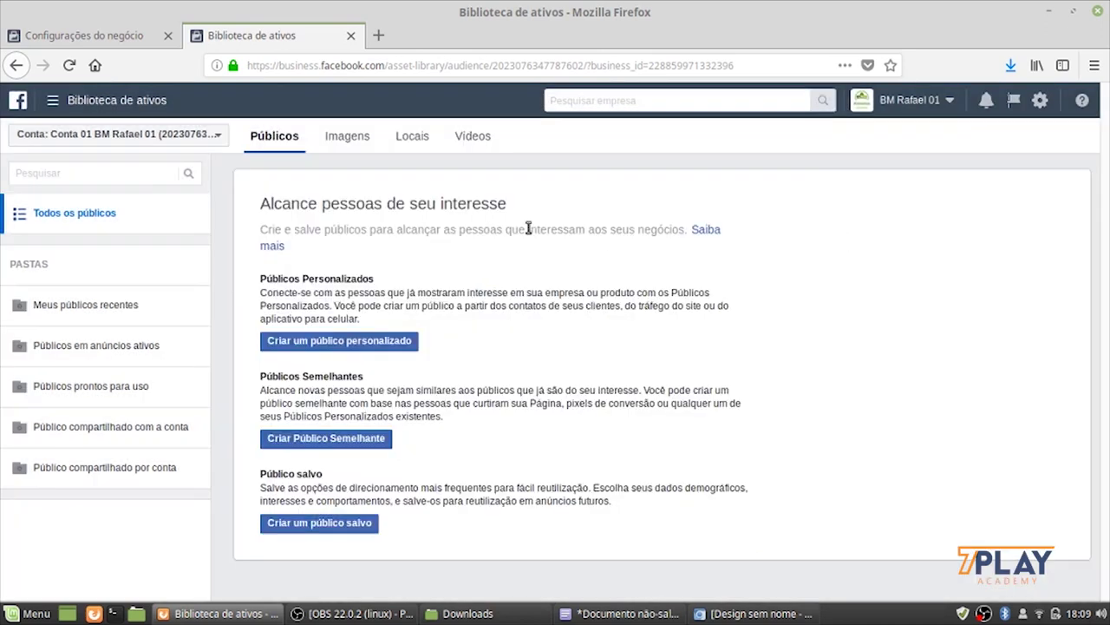
Start a custom audience from Tráfego do site and look through the available visitor criteria and pixel events
left_click(360, 342)
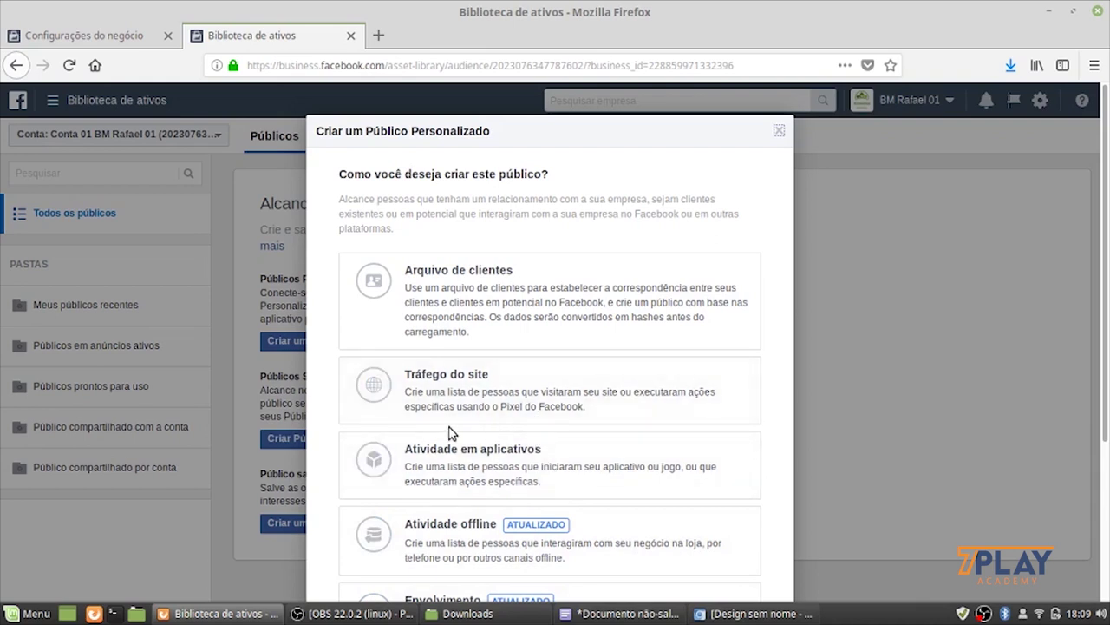
left_click(478, 405)
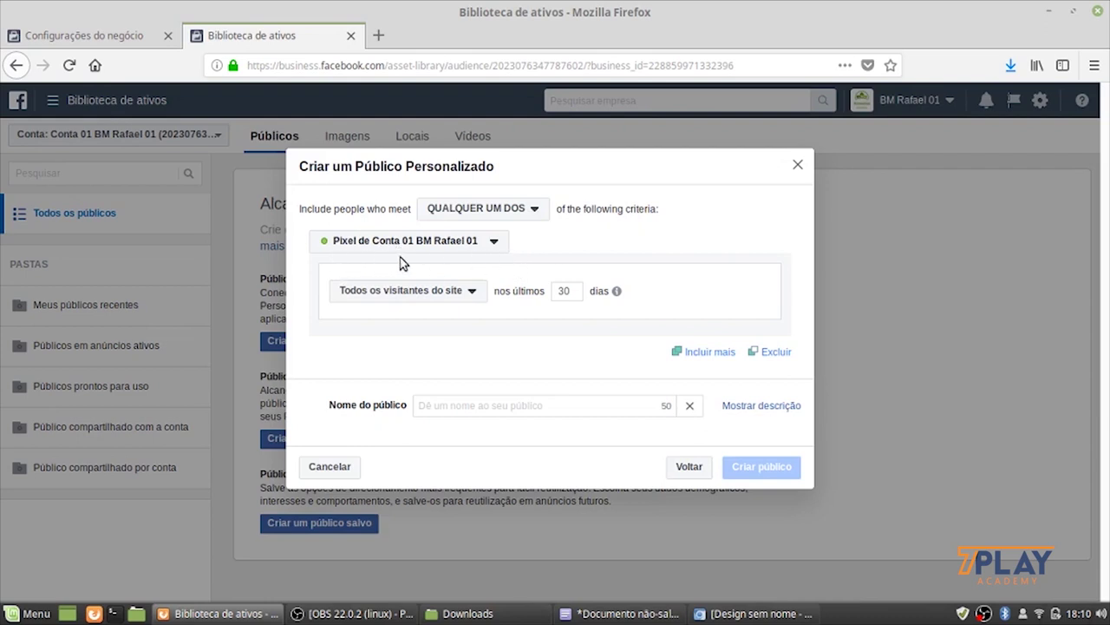
left_click(474, 292)
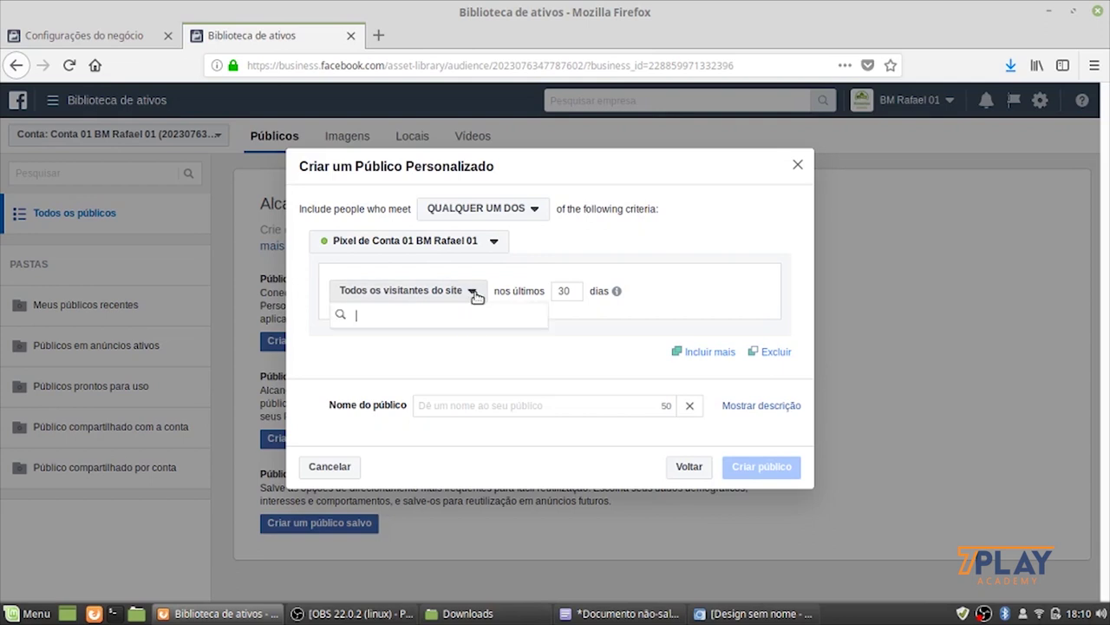
scroll(455, 477, "down", 2)
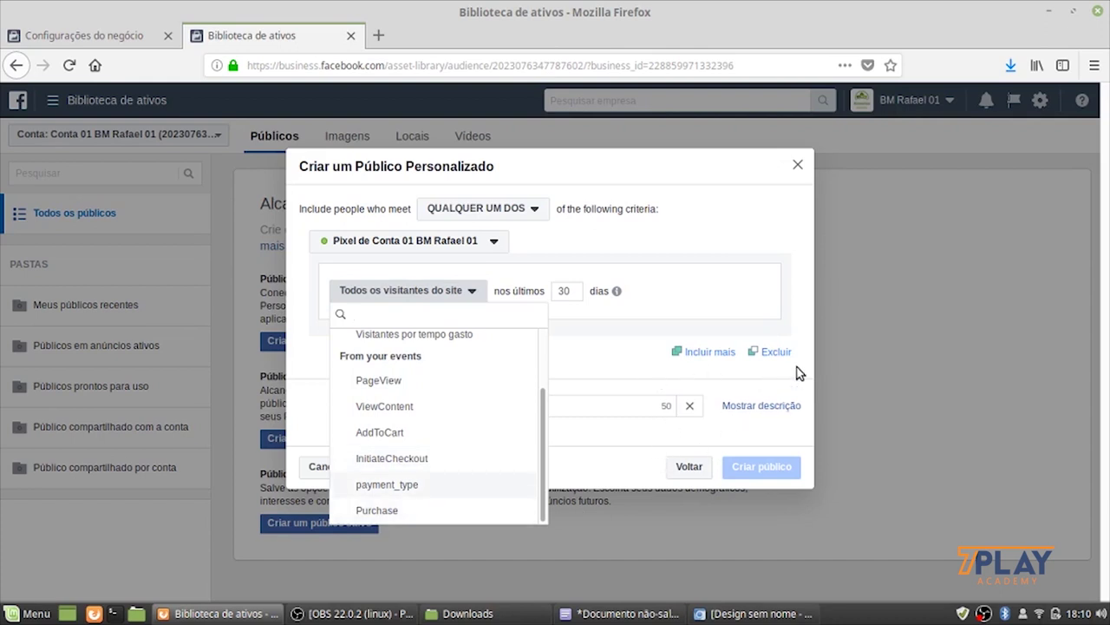
left_click(876, 275)
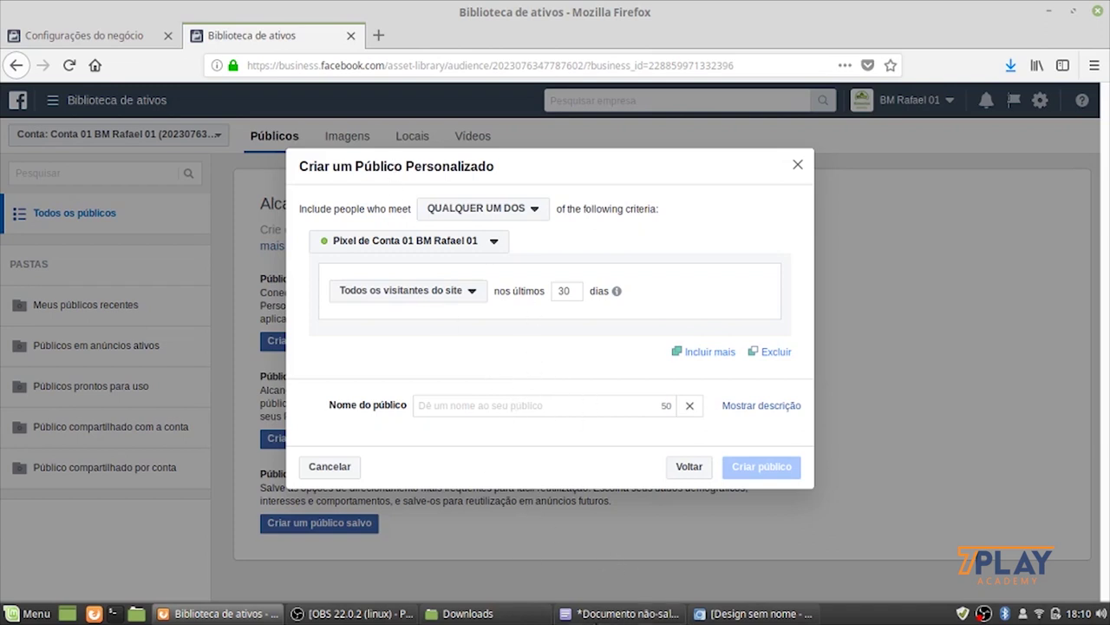
Copy the sites.google.com pre-sell page address from the unsaved text document
left_click(618, 614)
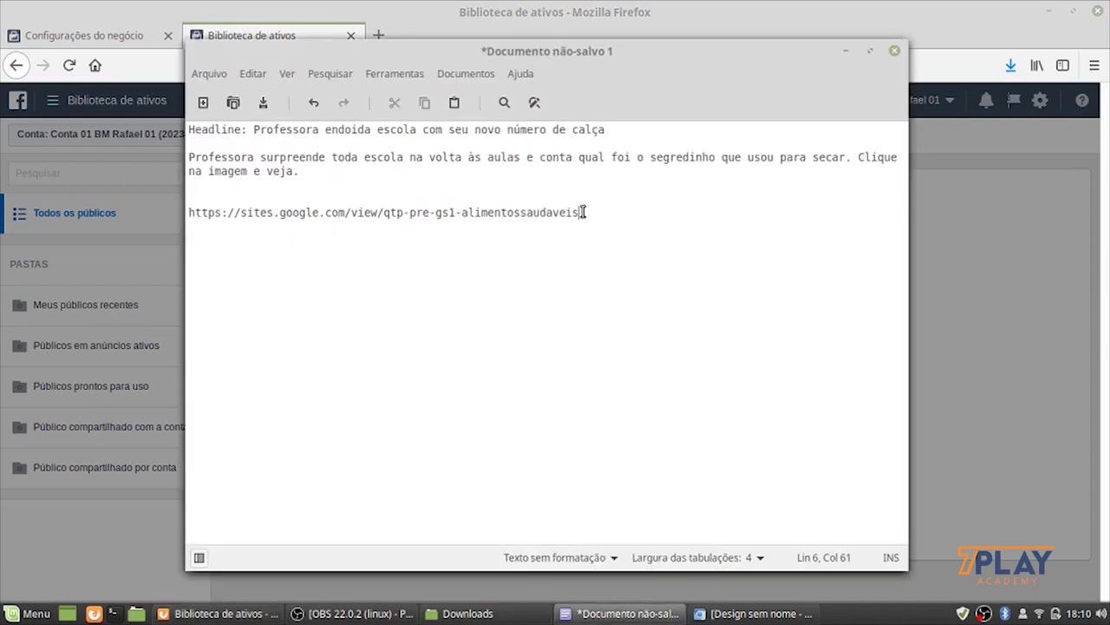
left_click_drag(579, 213, 187, 219)
key("ctrl+c")
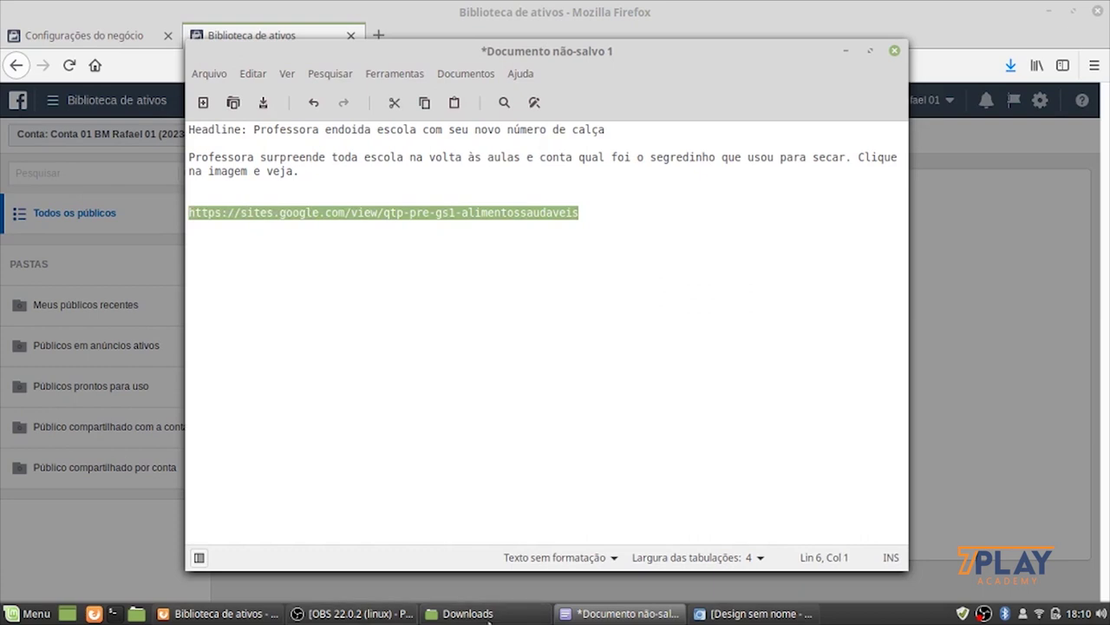
left_click(591, 614)
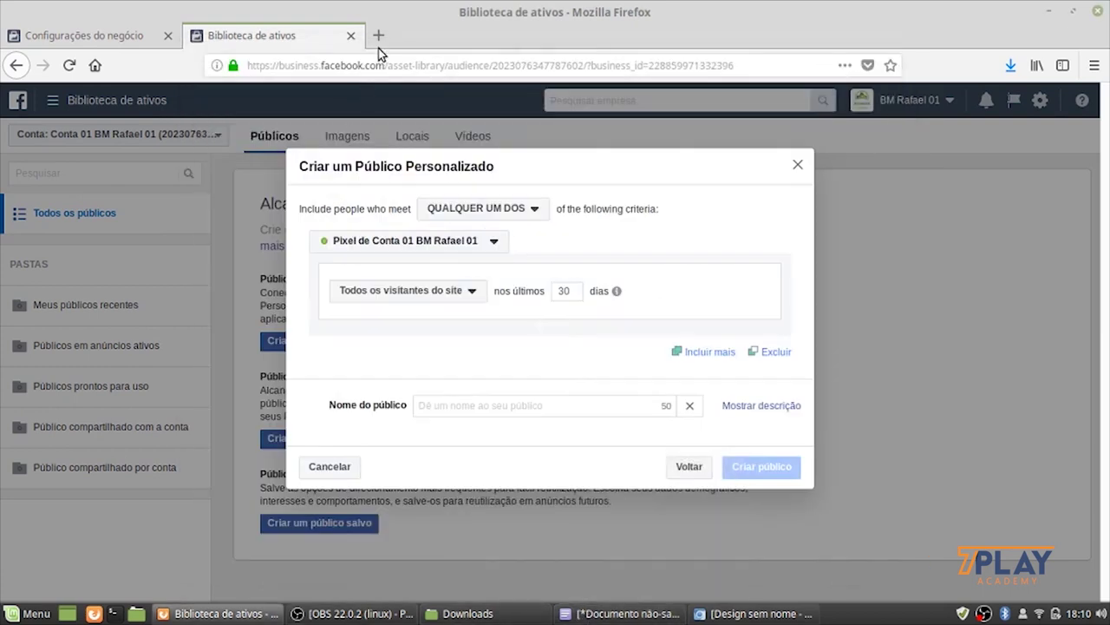
left_click(20, 616)
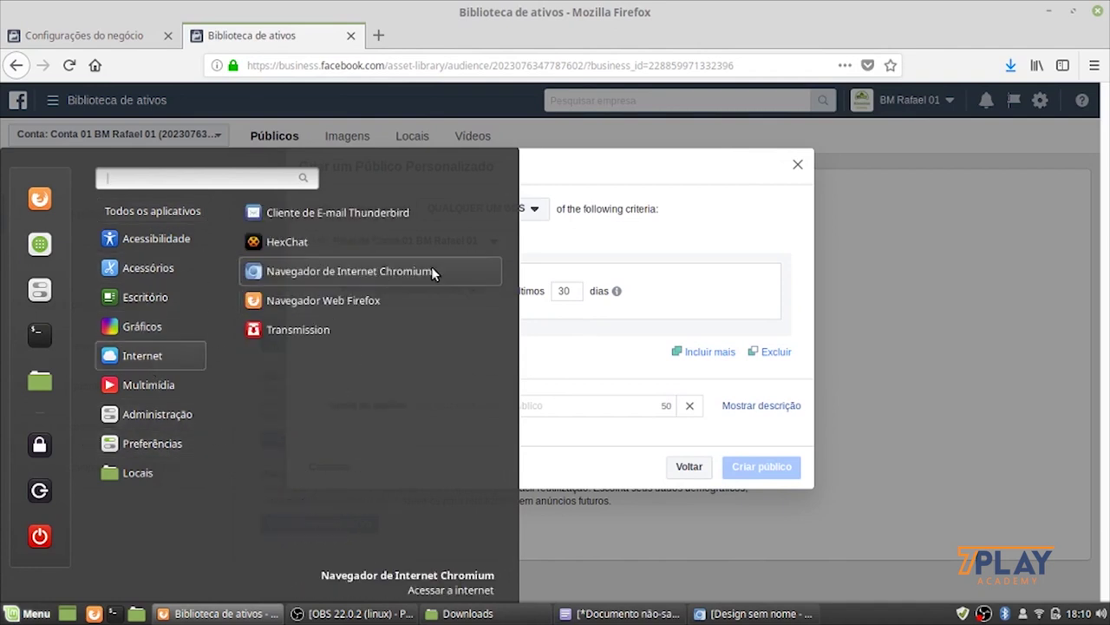
left_click(545, 259)
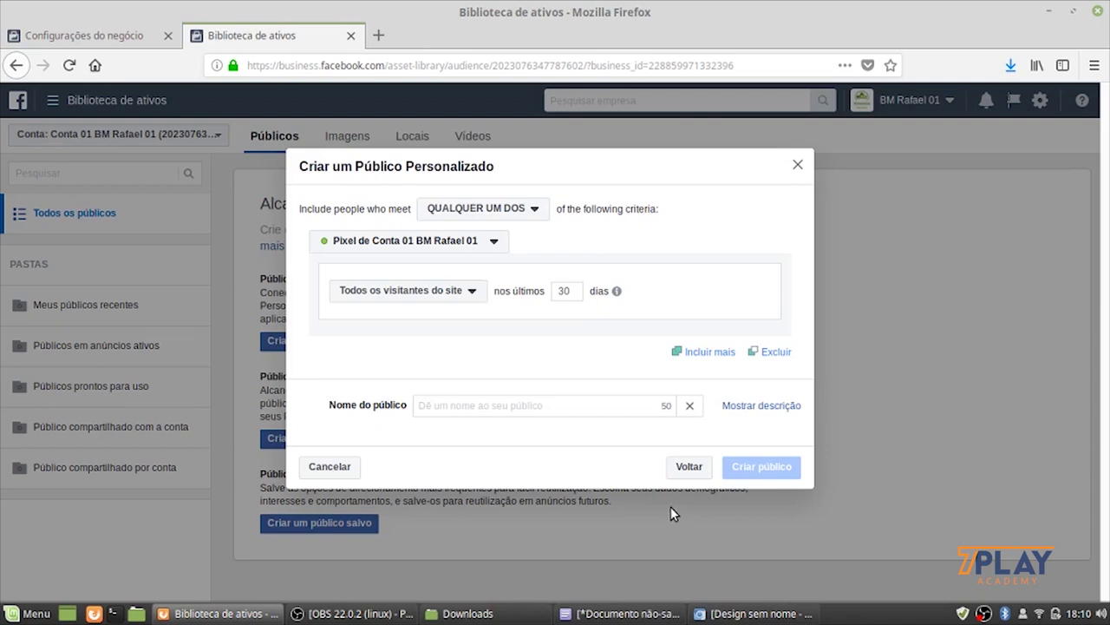
left_click(753, 613)
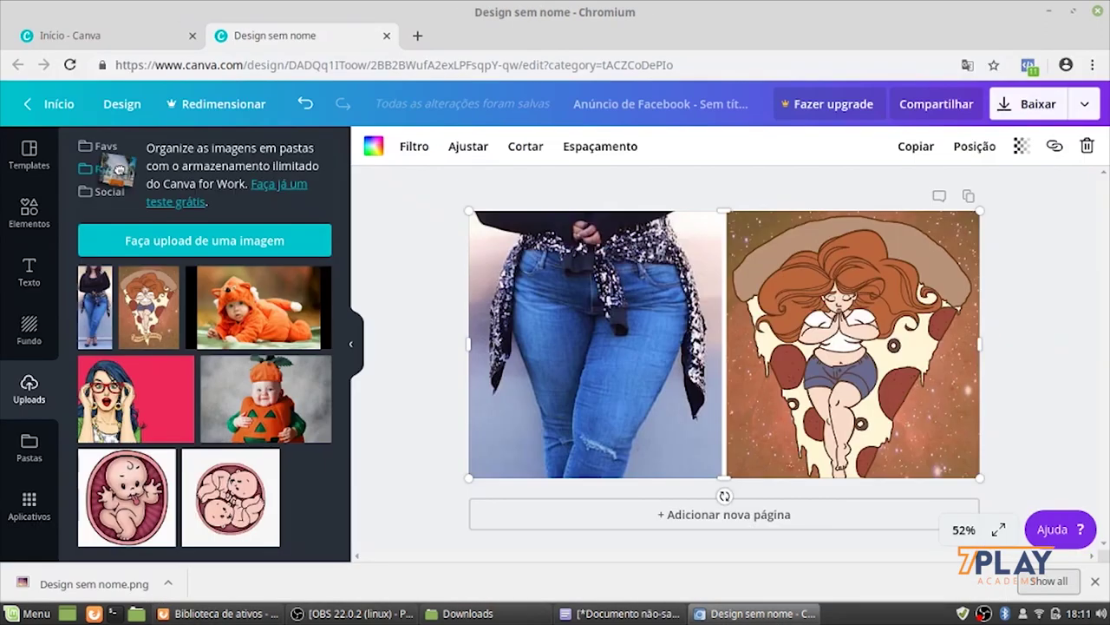
key("ctrl+n")
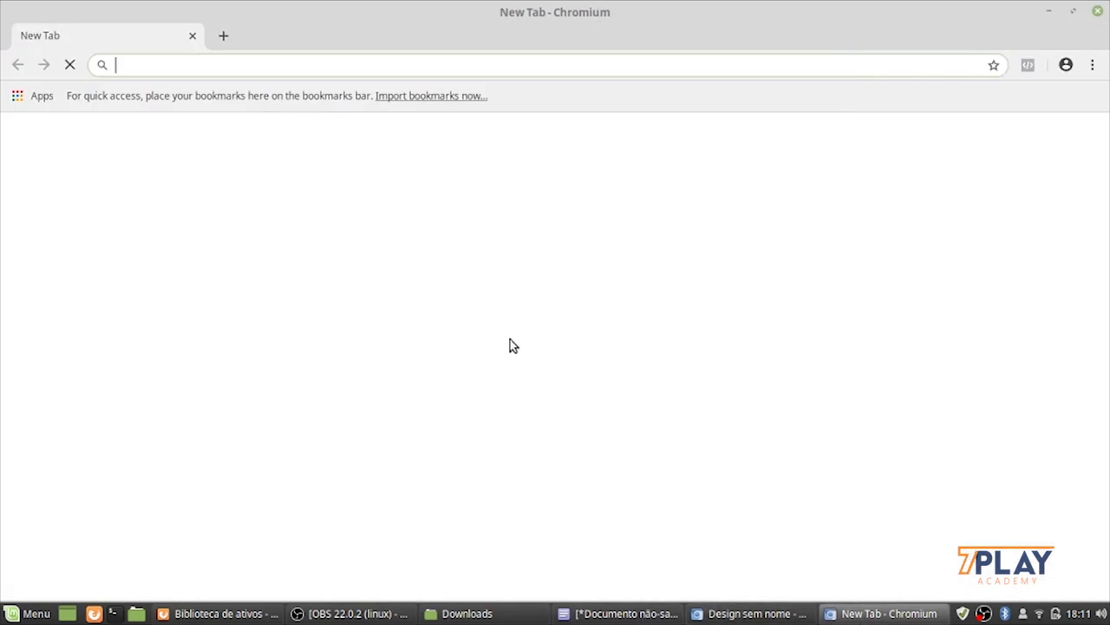
left_click(186, 37)
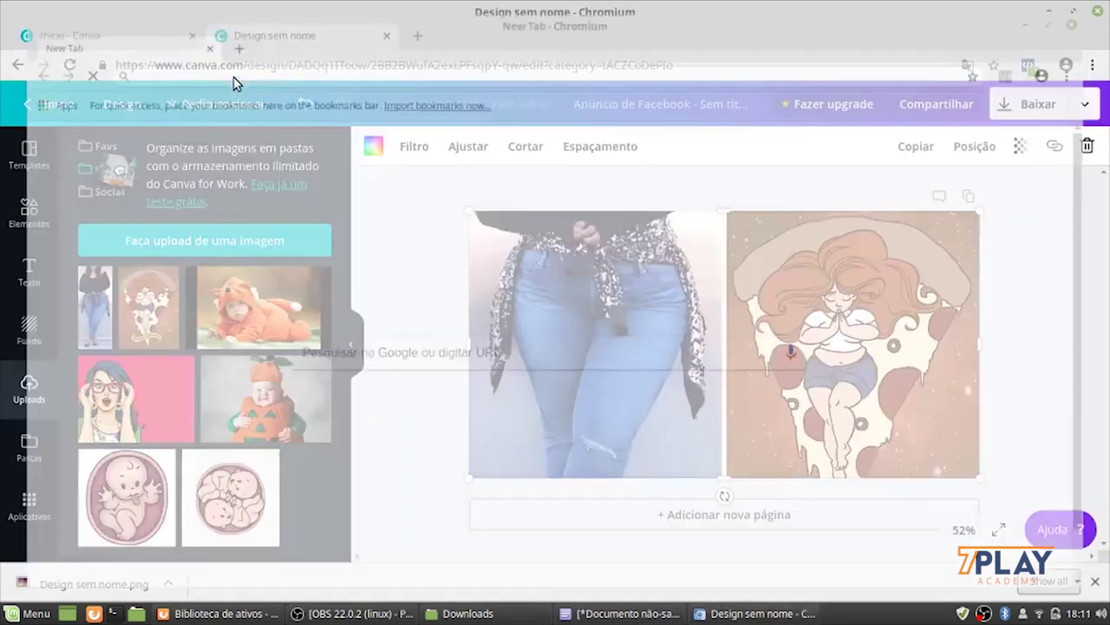
left_click(415, 39)
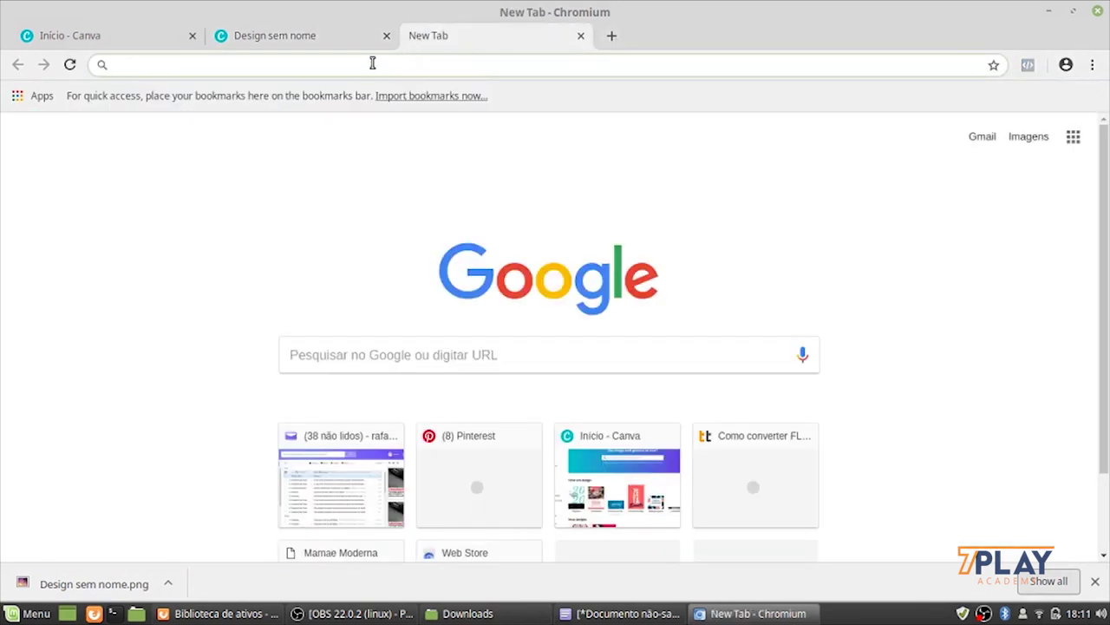
key("ctrl+v")
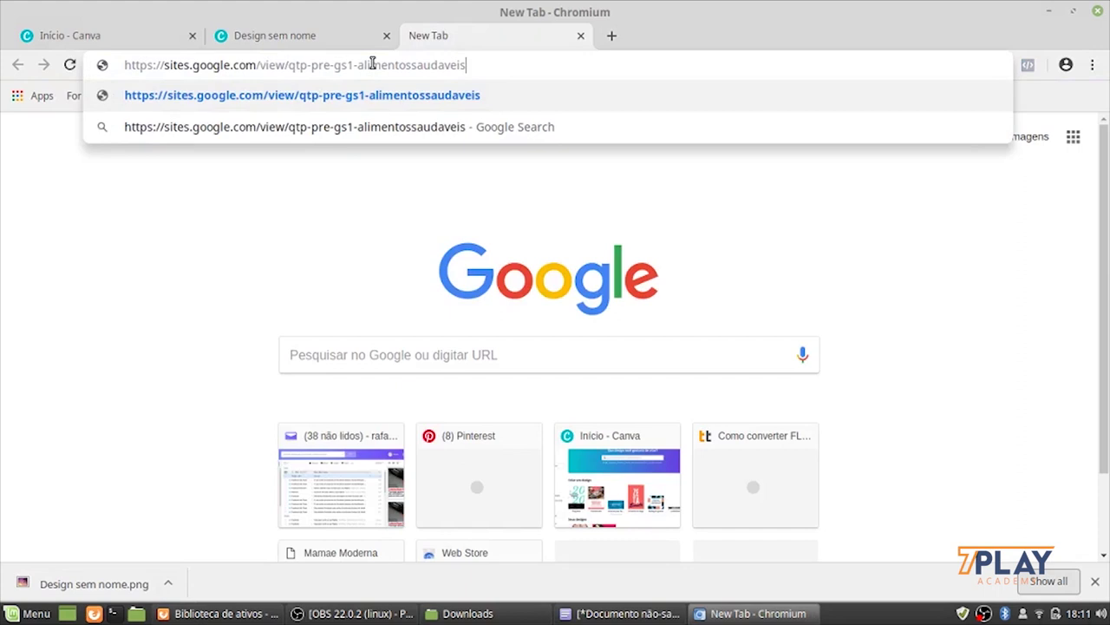
key("Return")
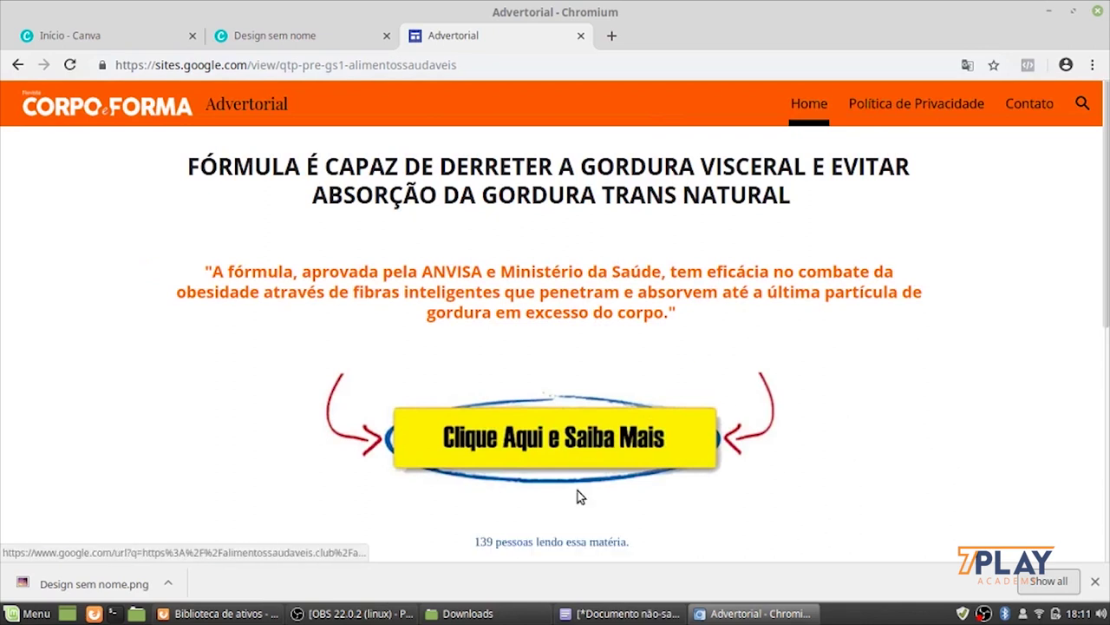
left_click(1095, 581)
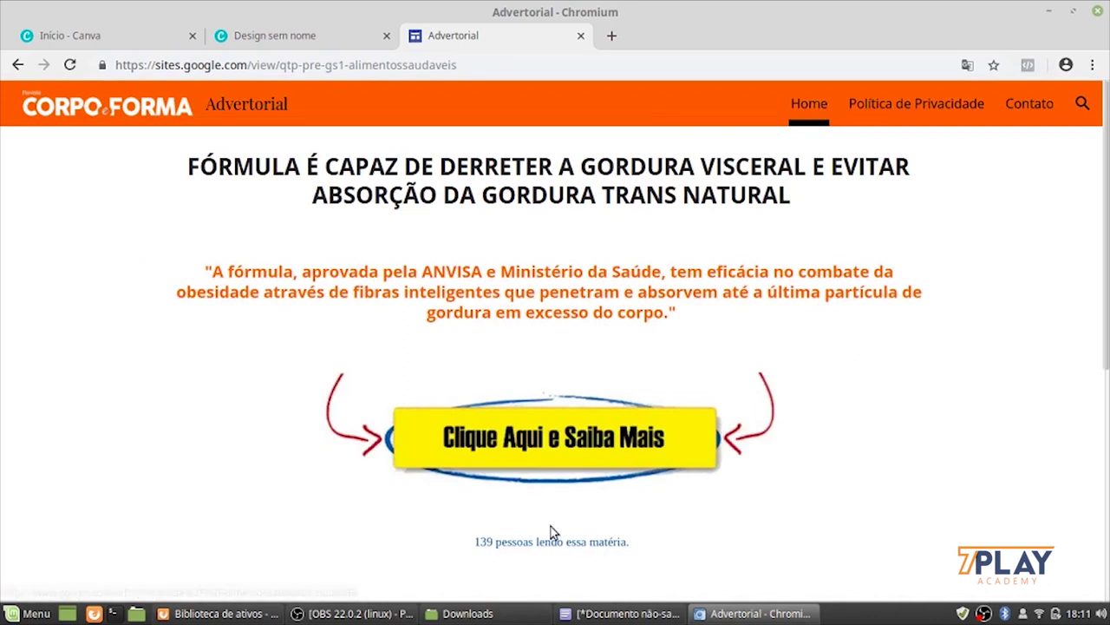
Follow the Clique Aqui e Saiba Mais link, dismiss the translation offer and skim the advertorial article
left_click(549, 452)
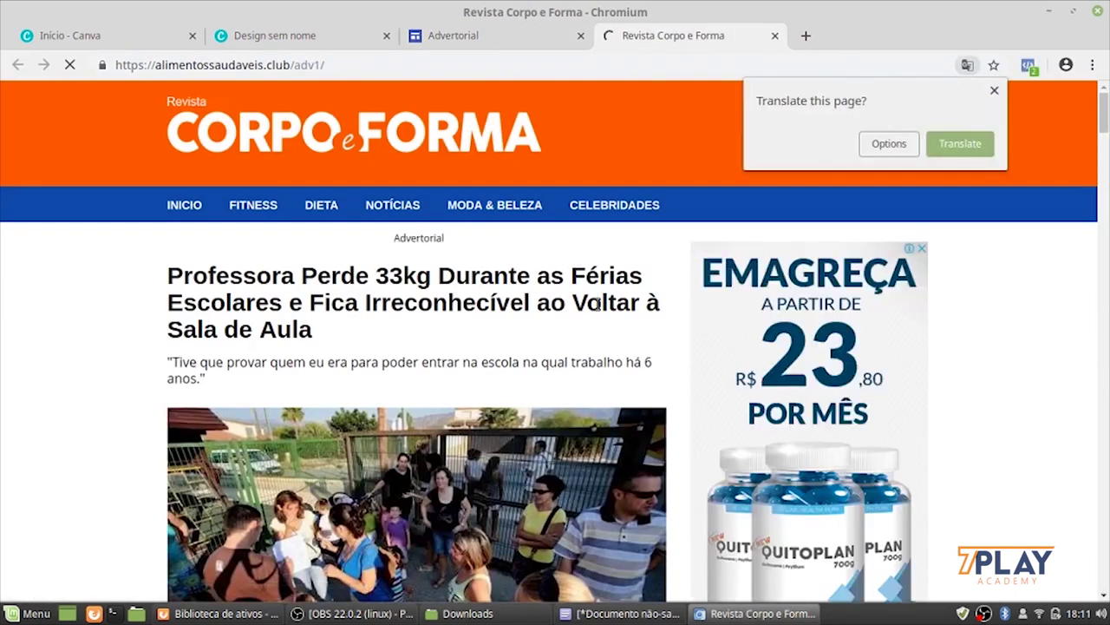
left_click(994, 90)
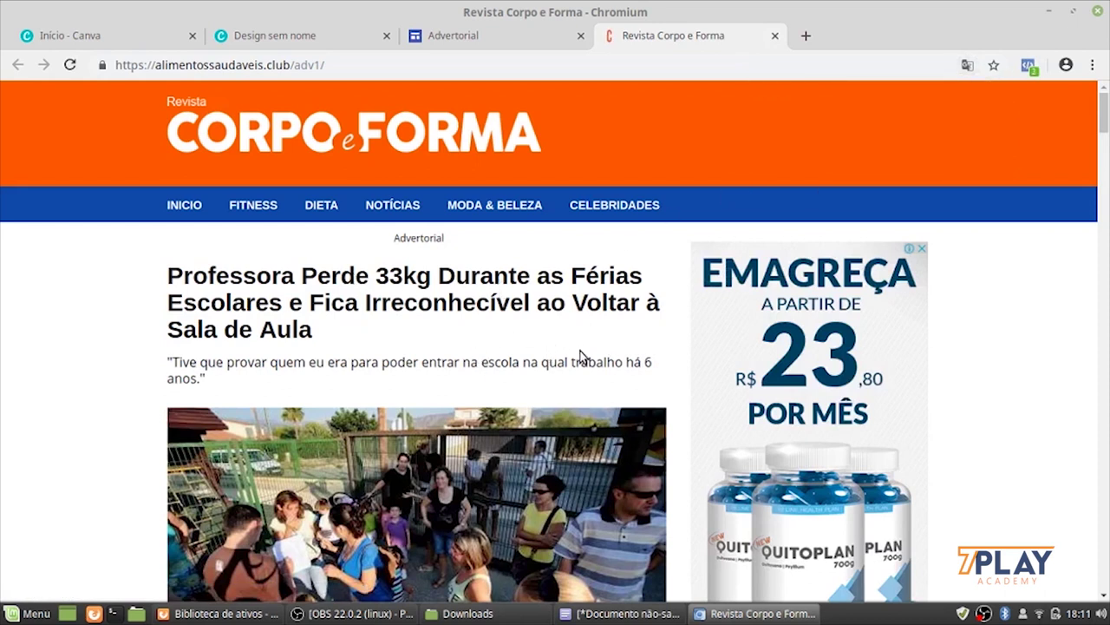
scroll(579, 357, "down", 10)
scroll(586, 380, "down", 20)
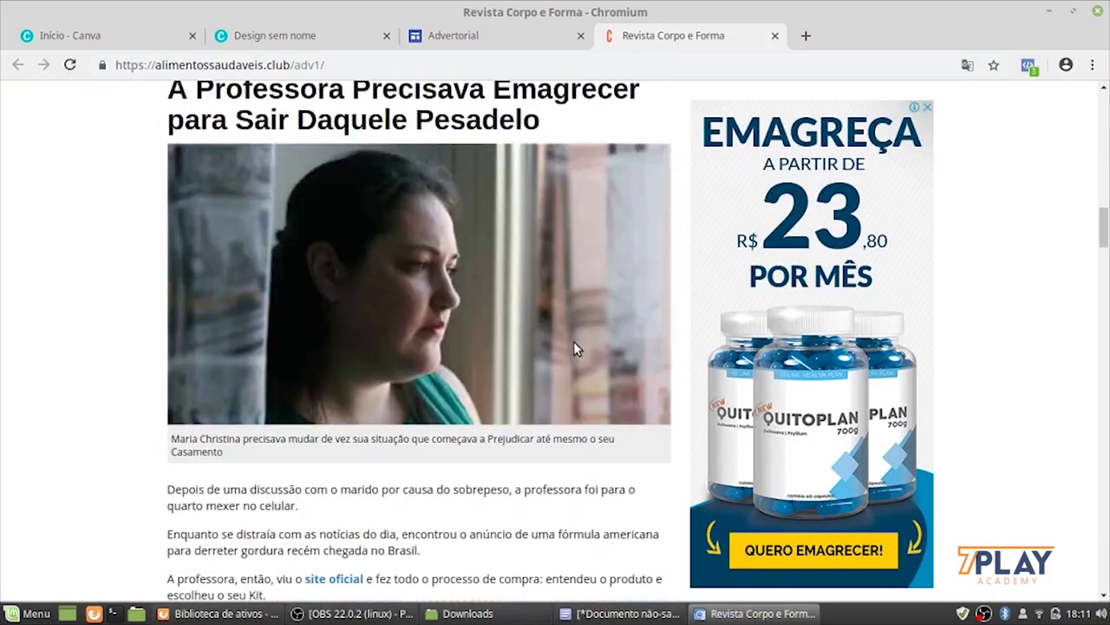
scroll(582, 386, "up", 20)
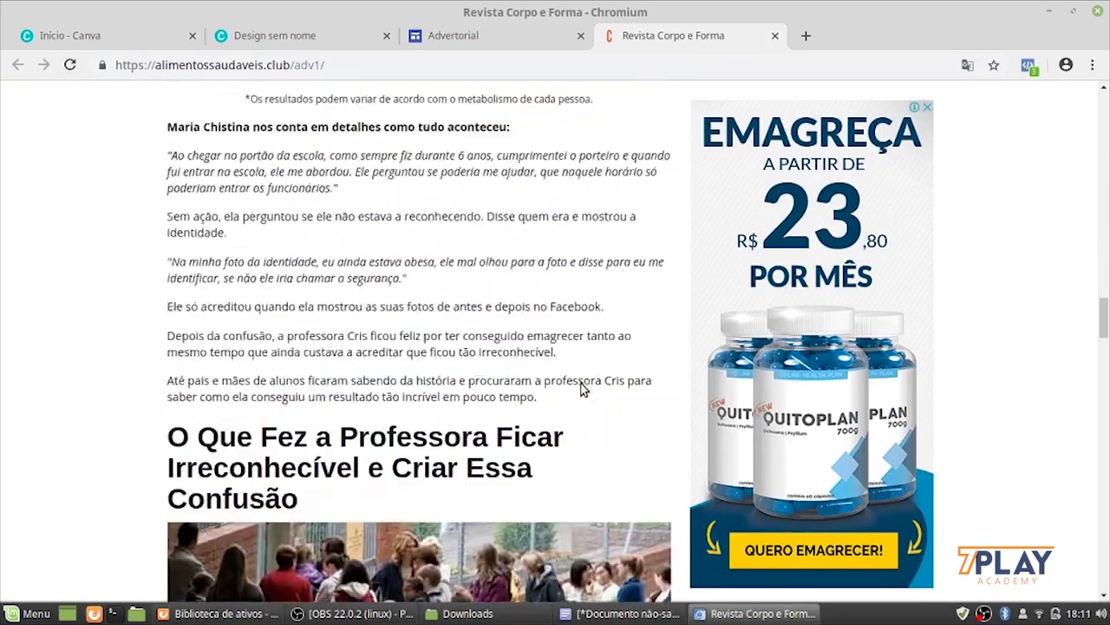
scroll(574, 360, "up", 12)
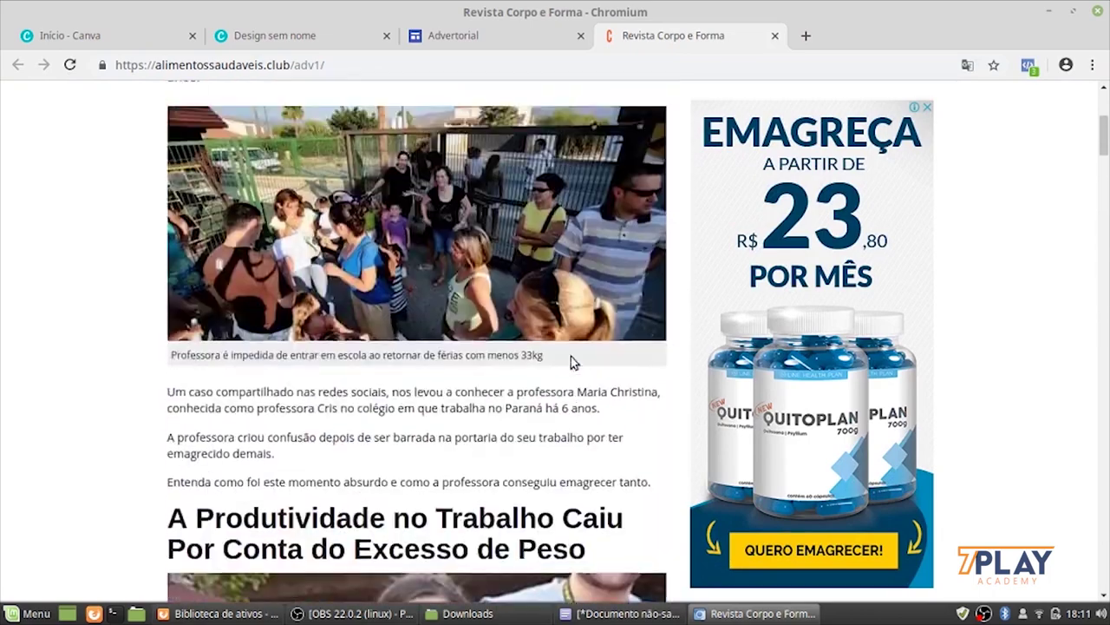
Inspect the advertorial page's tracking events with Facebook Pixel Helper
left_click(1029, 66)
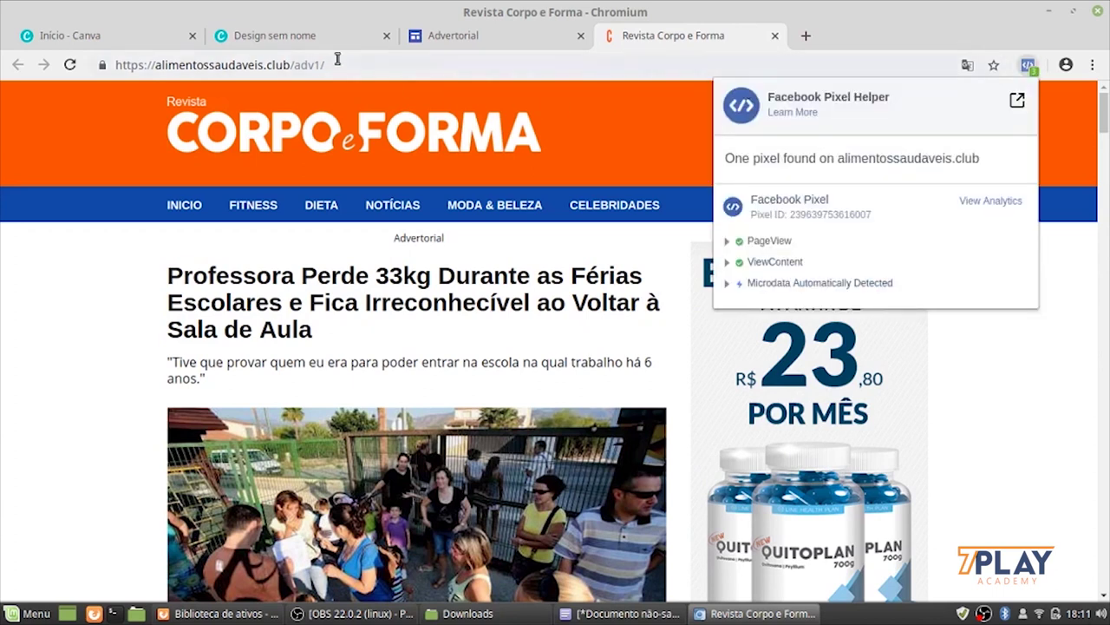
left_click(1029, 68)
left_click(1029, 67)
Open the QuitoPlan sales page from the advertorial's banner, skim it, and check its events with Facebook Pixel Helper
scroll(1021, 418, "down", 2)
left_click(902, 261)
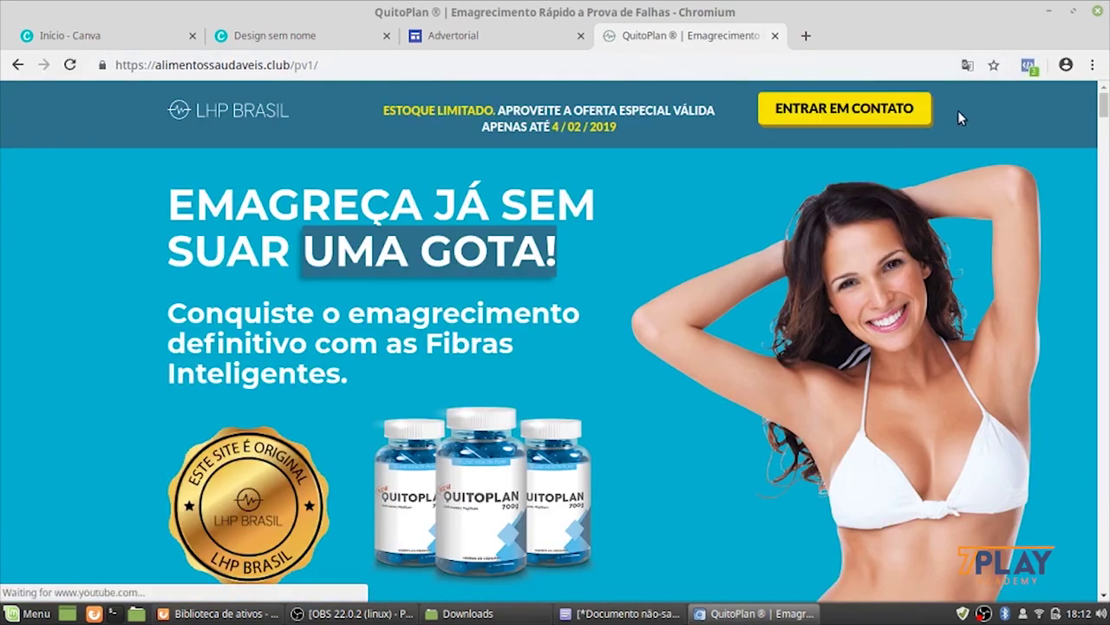
scroll(813, 409, "down", 10)
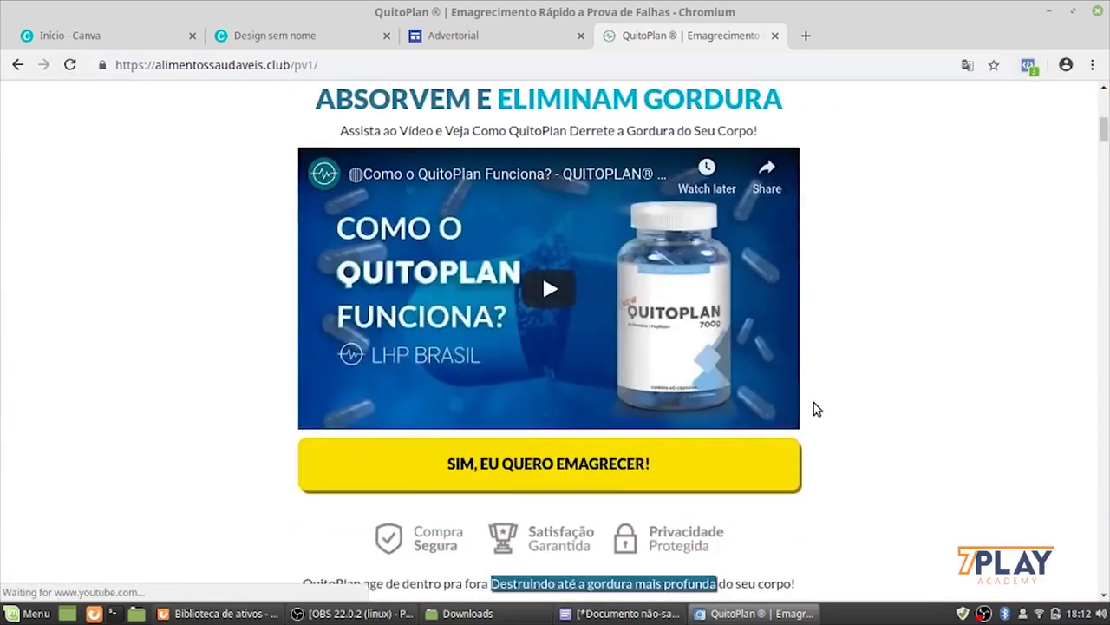
scroll(816, 409, "down", 20)
scroll(846, 397, "up", 20)
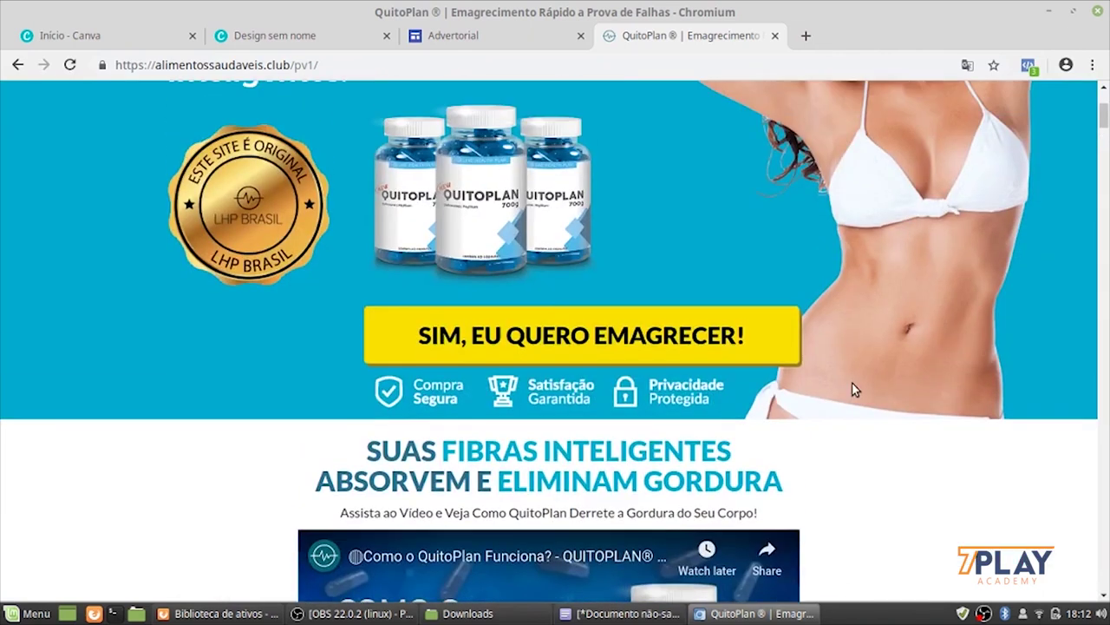
scroll(855, 390, "up", 5)
left_click(1028, 65)
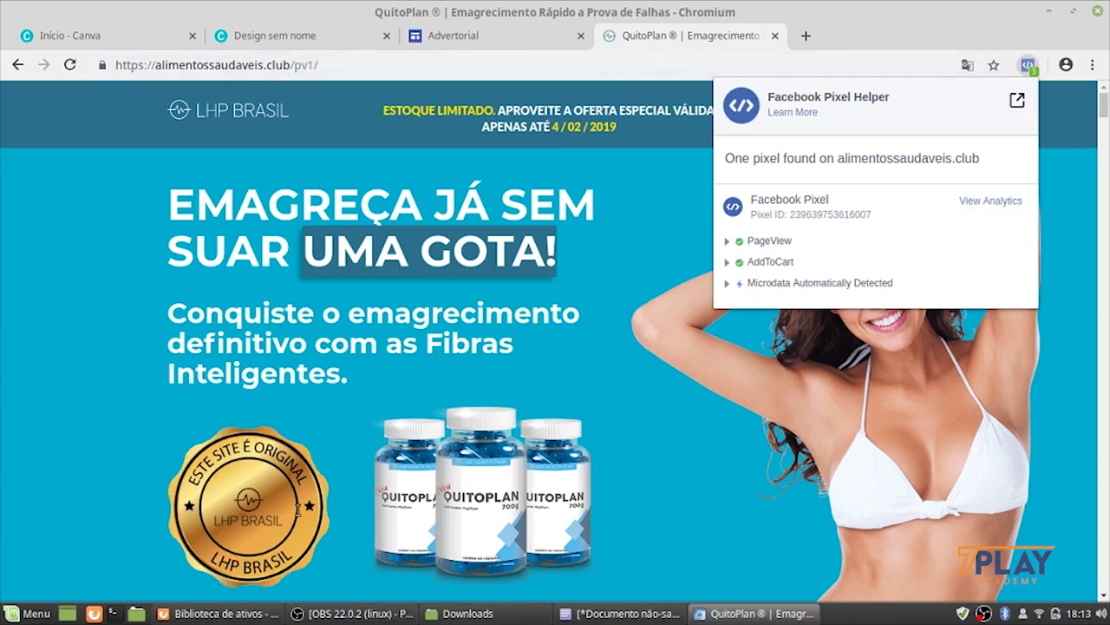
Switch back to Firefox, close the open custom audience dialog, and start a fresh custom audience from Tráfego do site
left_click(249, 618)
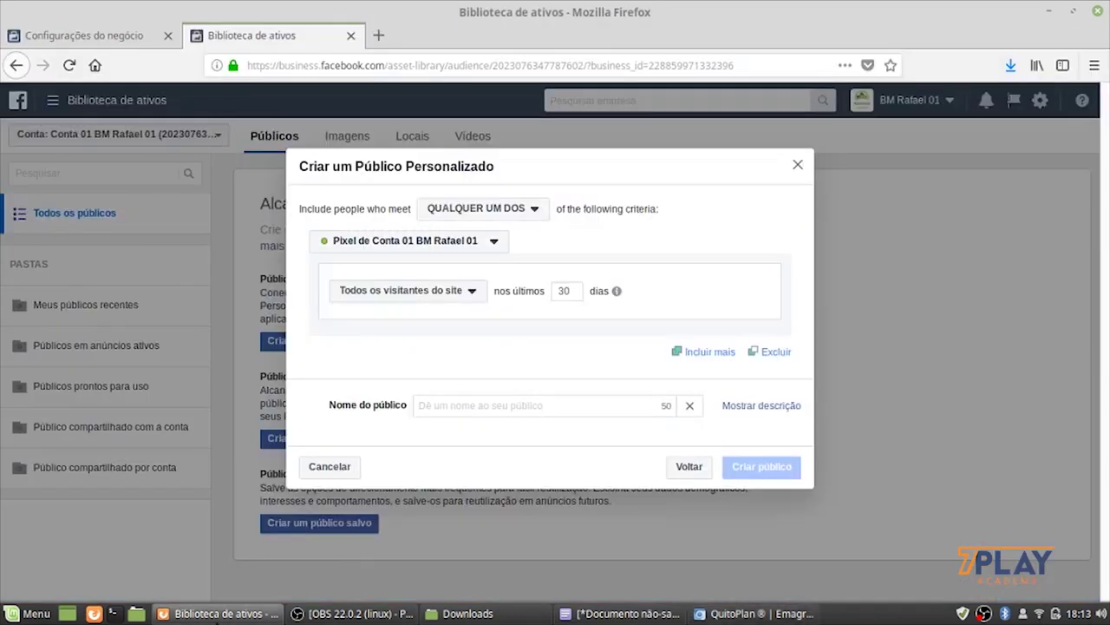
left_click(802, 171)
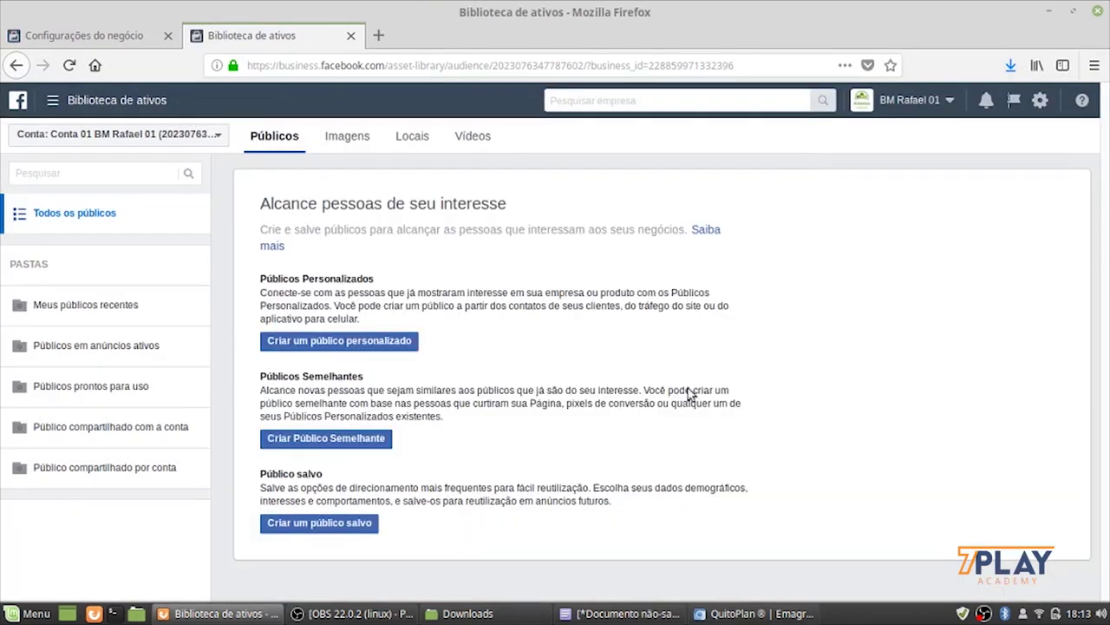
left_click(345, 340)
left_click(499, 403)
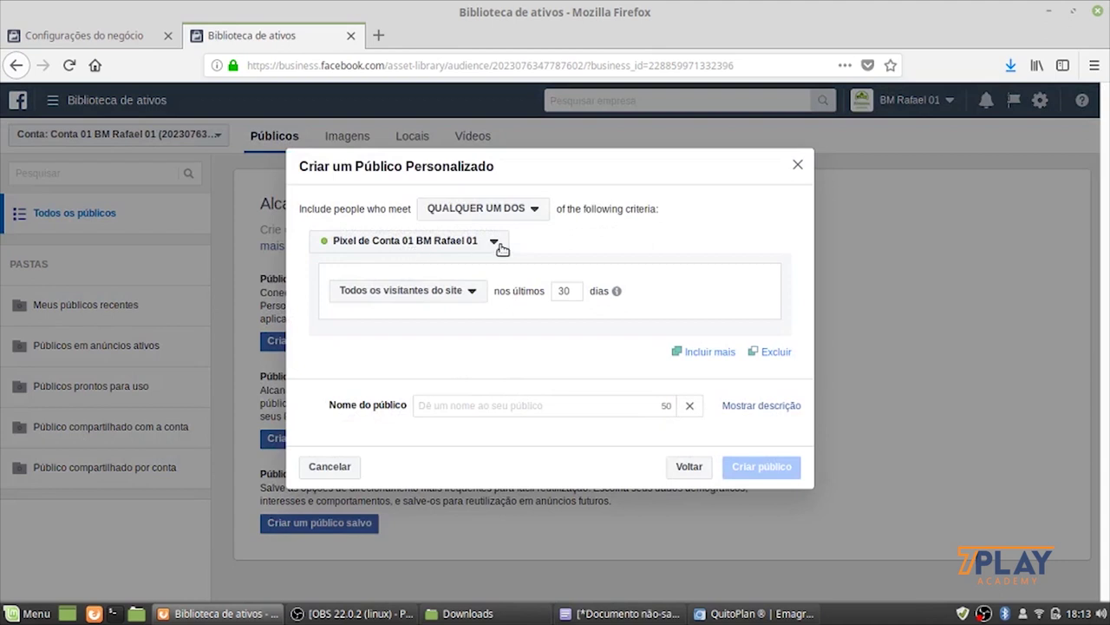
Review the website criteria options and set the audience's criterion to the AddToCart event
left_click(476, 295)
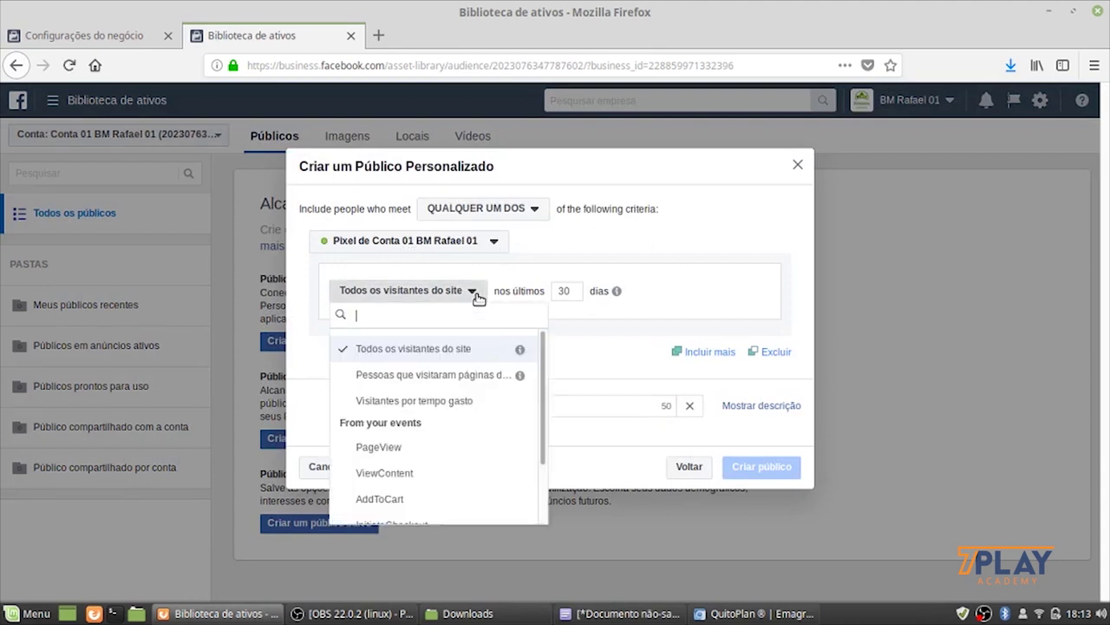
scroll(421, 486, "down", 2)
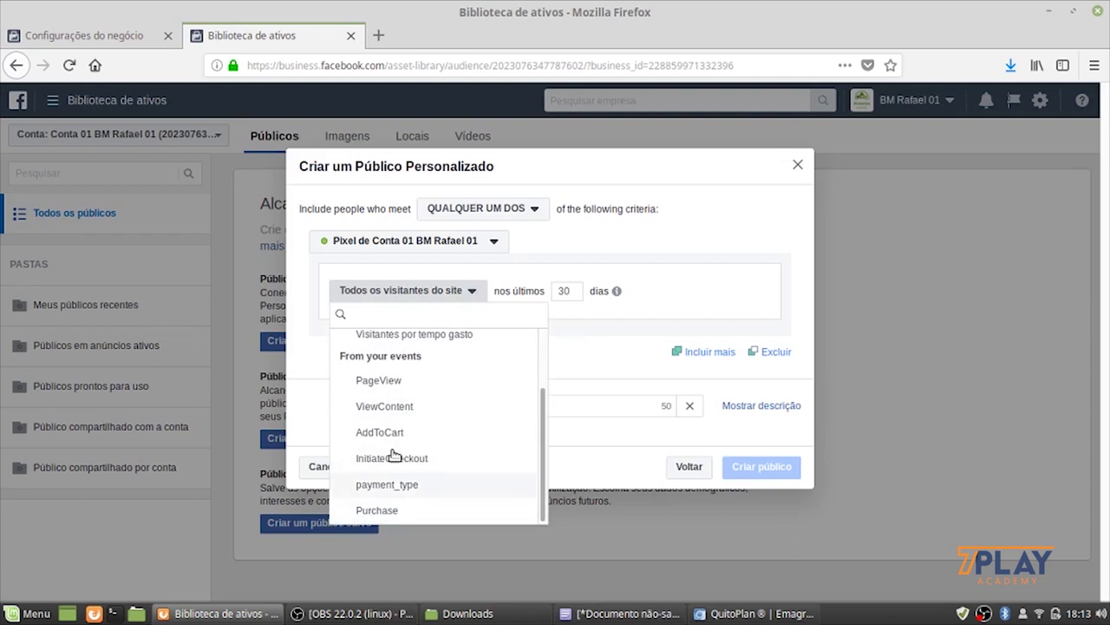
scroll(407, 416, "up", 3)
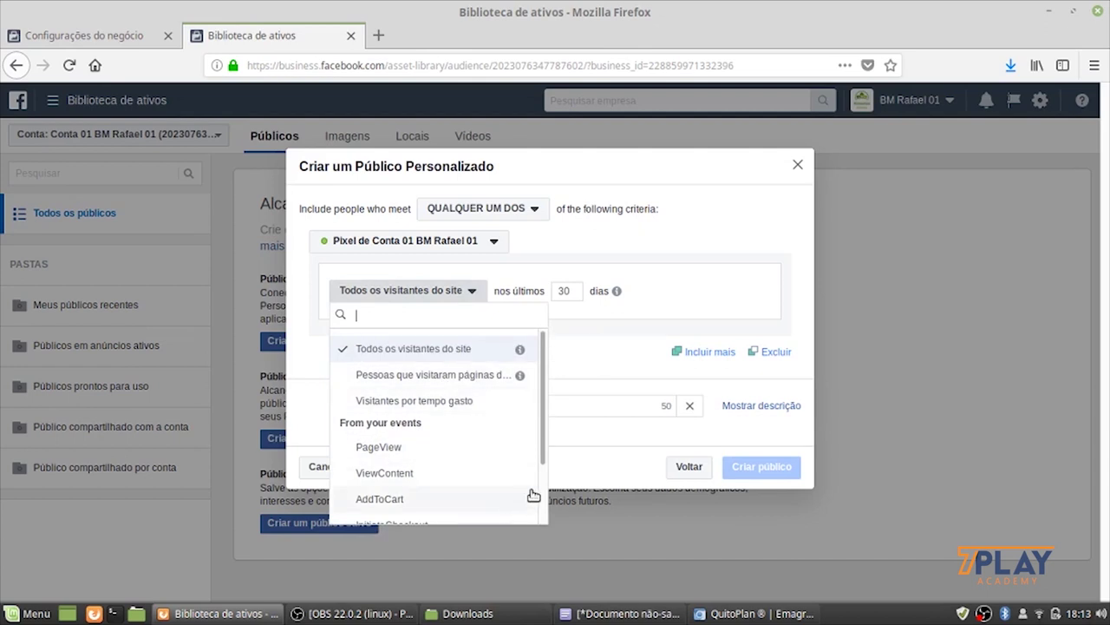
scroll(465, 455, "down", 1)
scroll(465, 455, "down", 3)
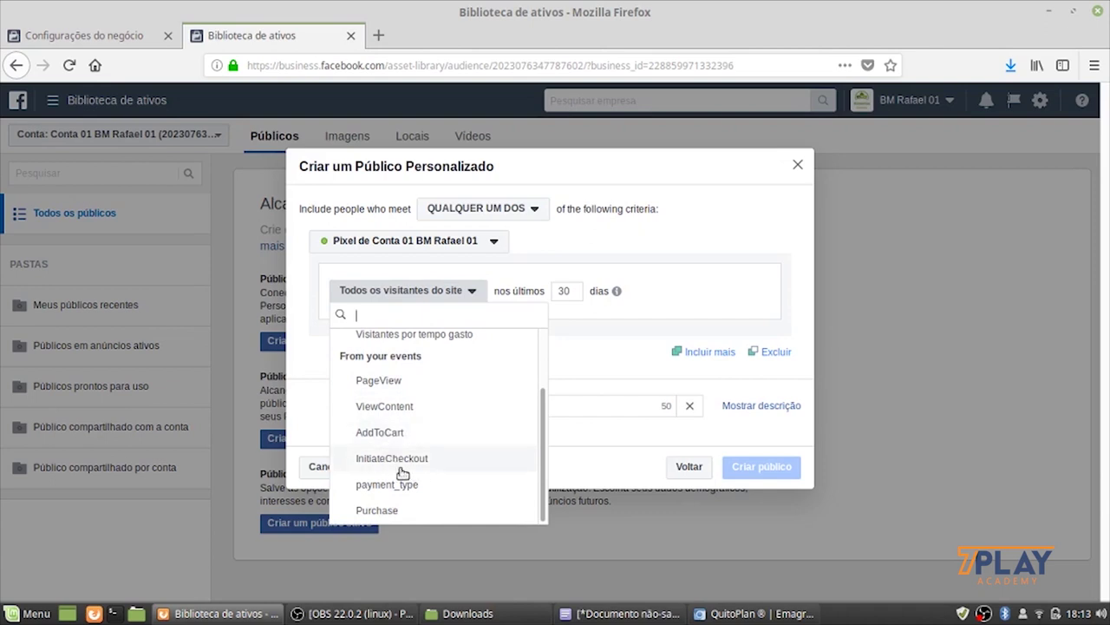
left_click(375, 432)
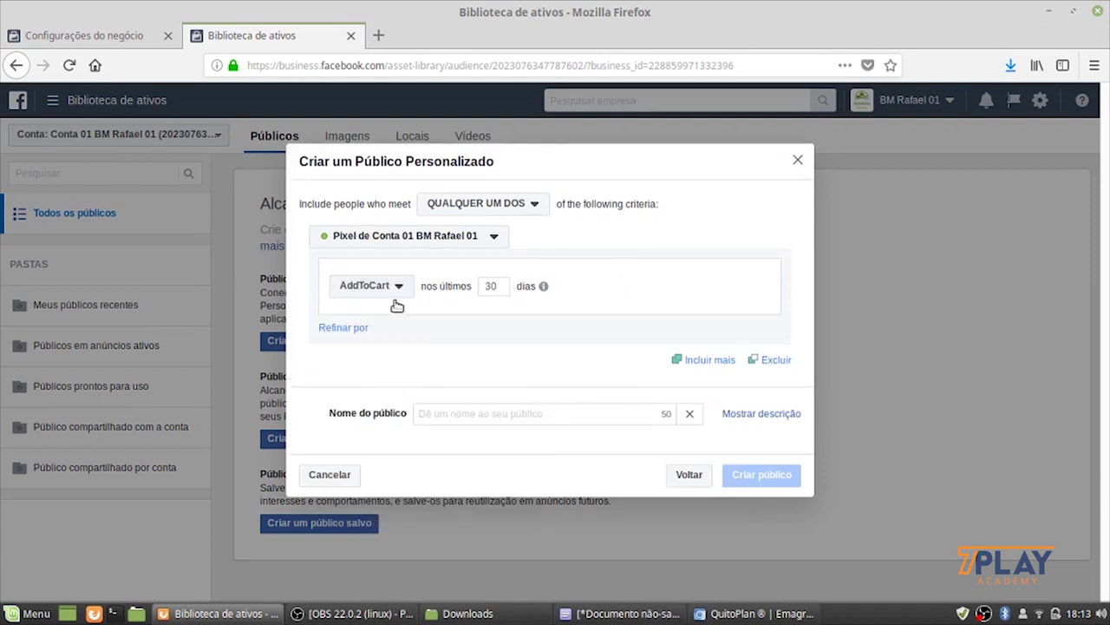
Set the AddToCart criterion to the last 7 days and name the audience "QTP Viu Páginas Vendas 7D"
double_click(488, 291)
type("7")
left_click(478, 413)
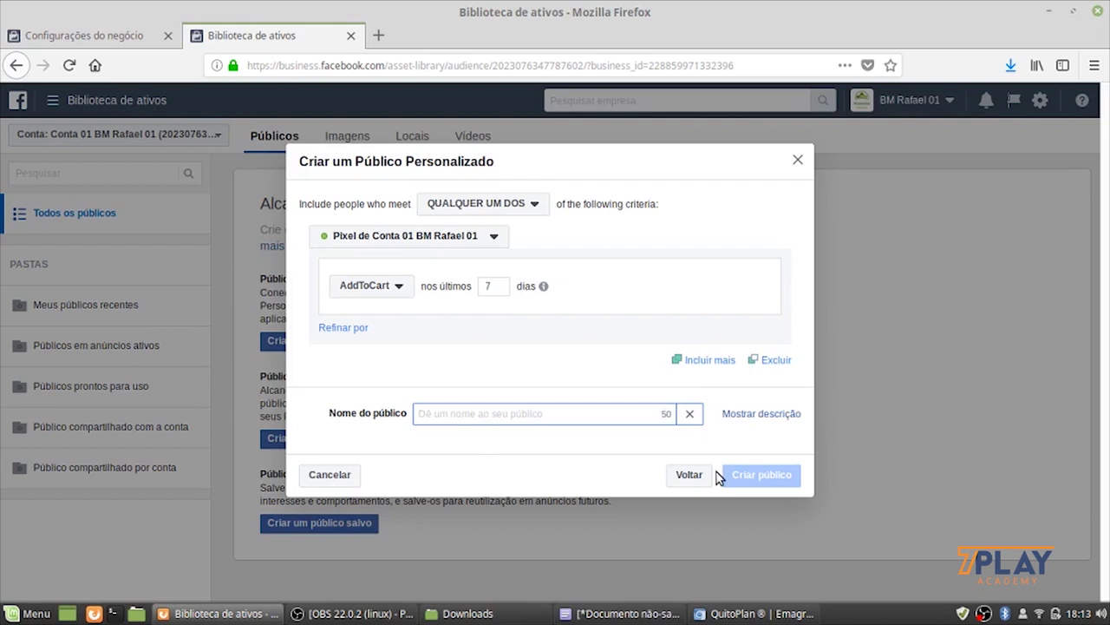
type("QTP Viu")
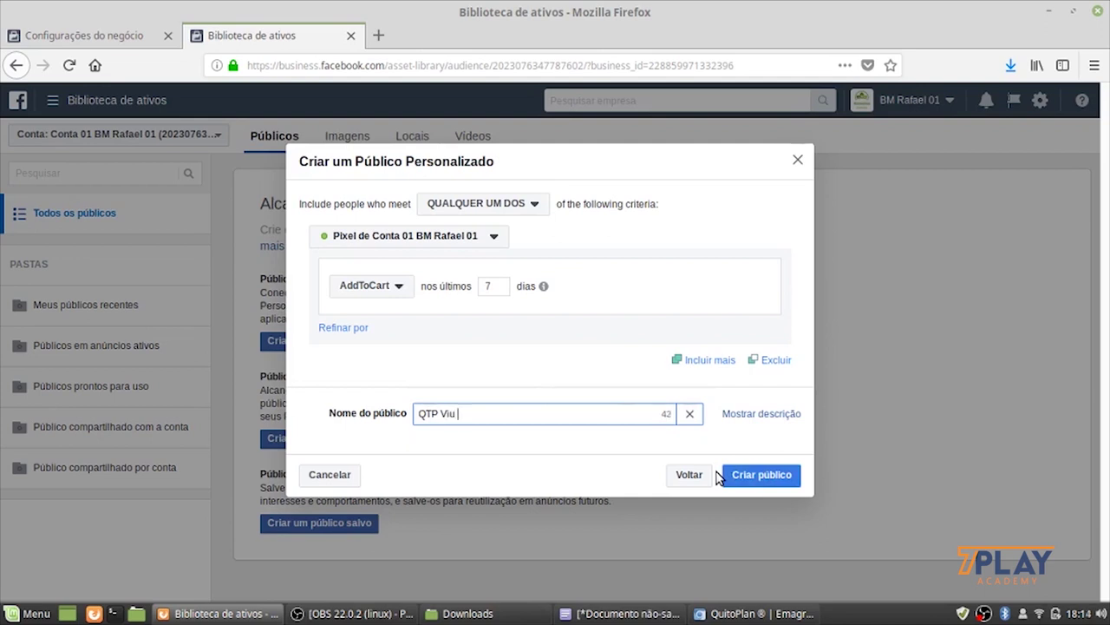
type("áginas Vendas 7D")
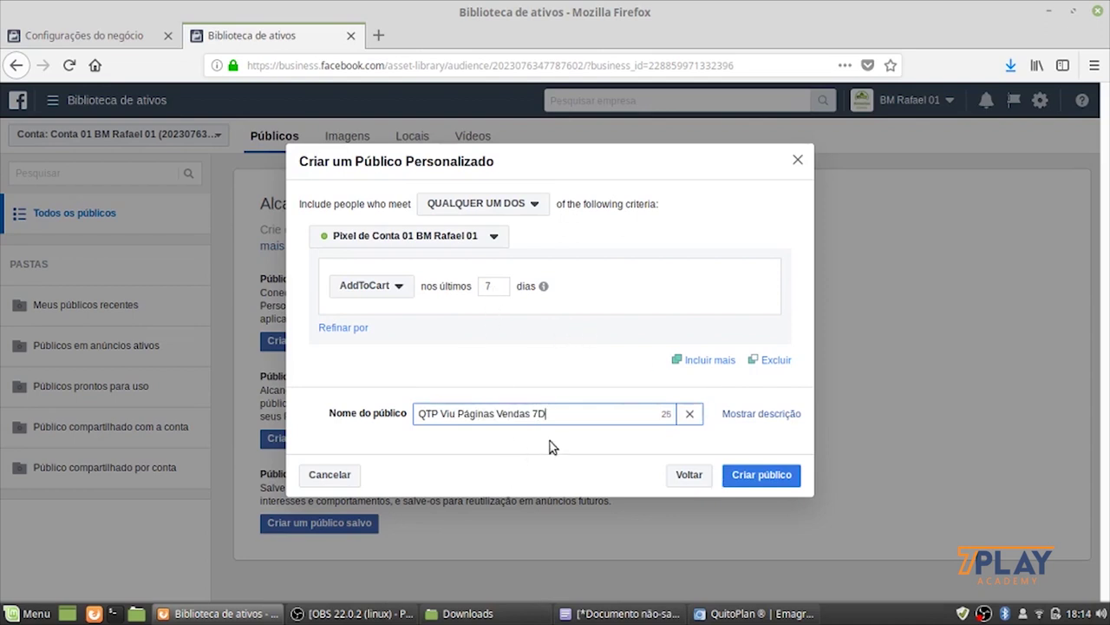
Check the help note on the retention period and correct the audience name to "QTP Viu Página Vendas 7D"
left_click_drag(555, 414, 371, 408)
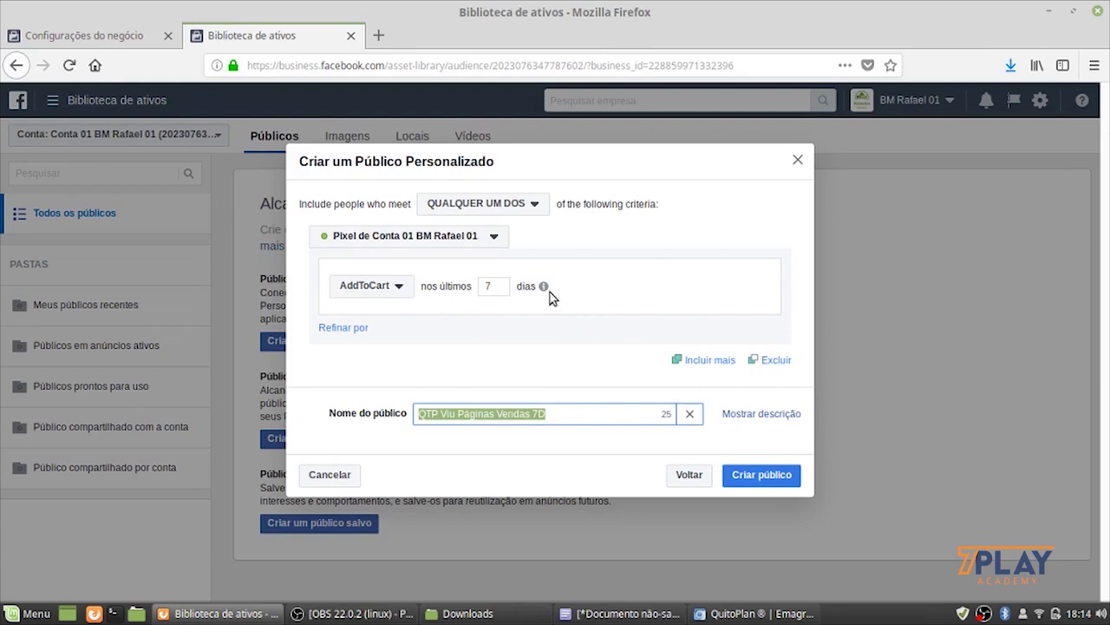
mouse_move(544, 286)
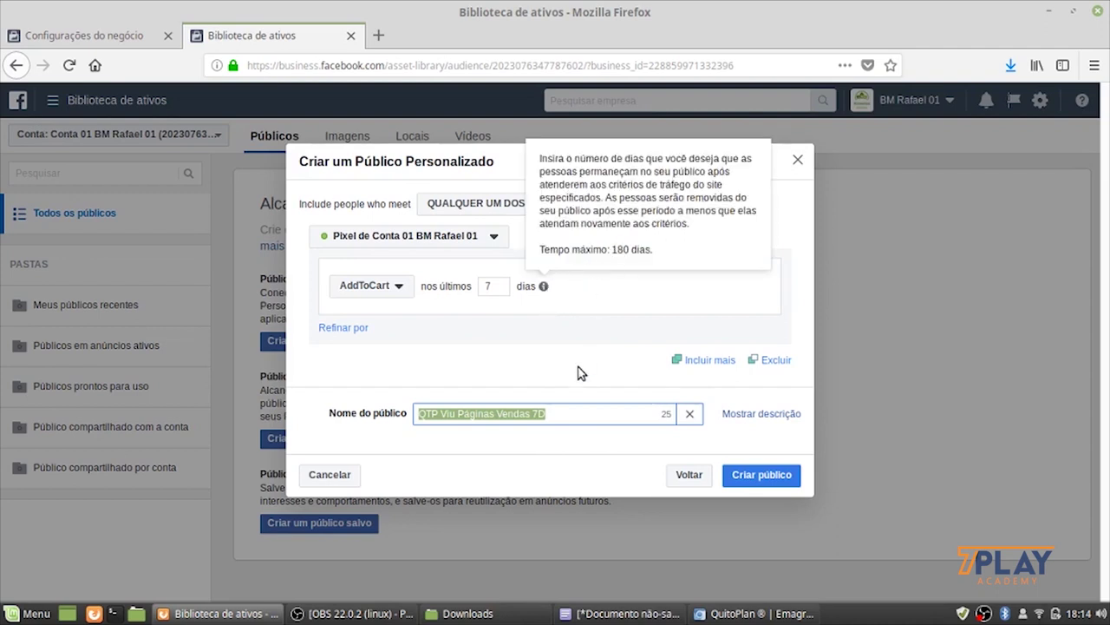
left_click(560, 413)
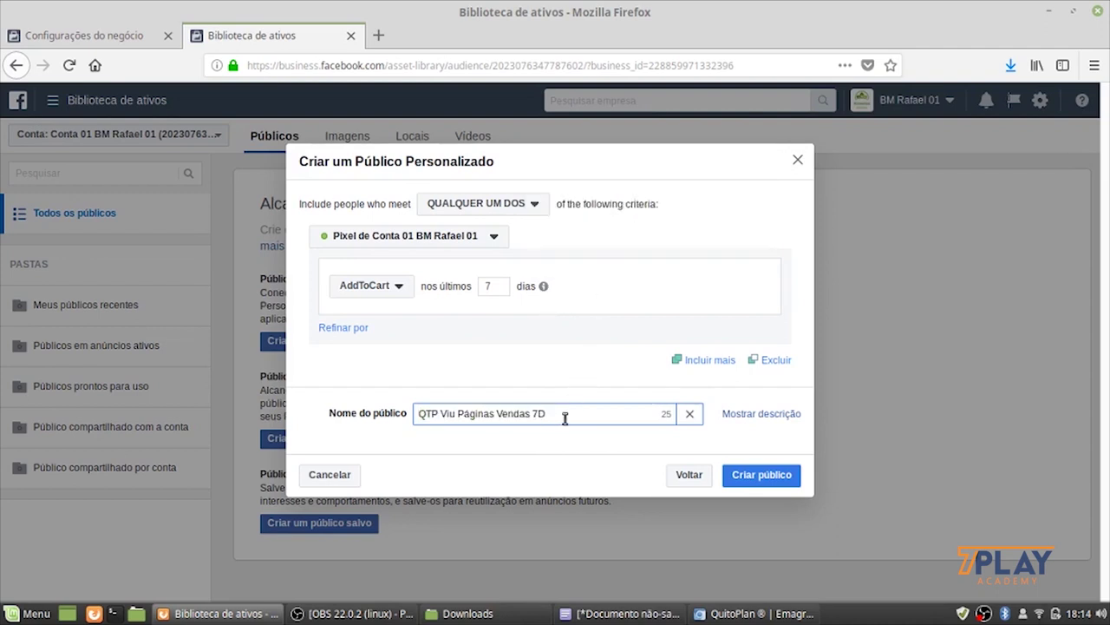
left_click_drag(546, 414, 408, 420)
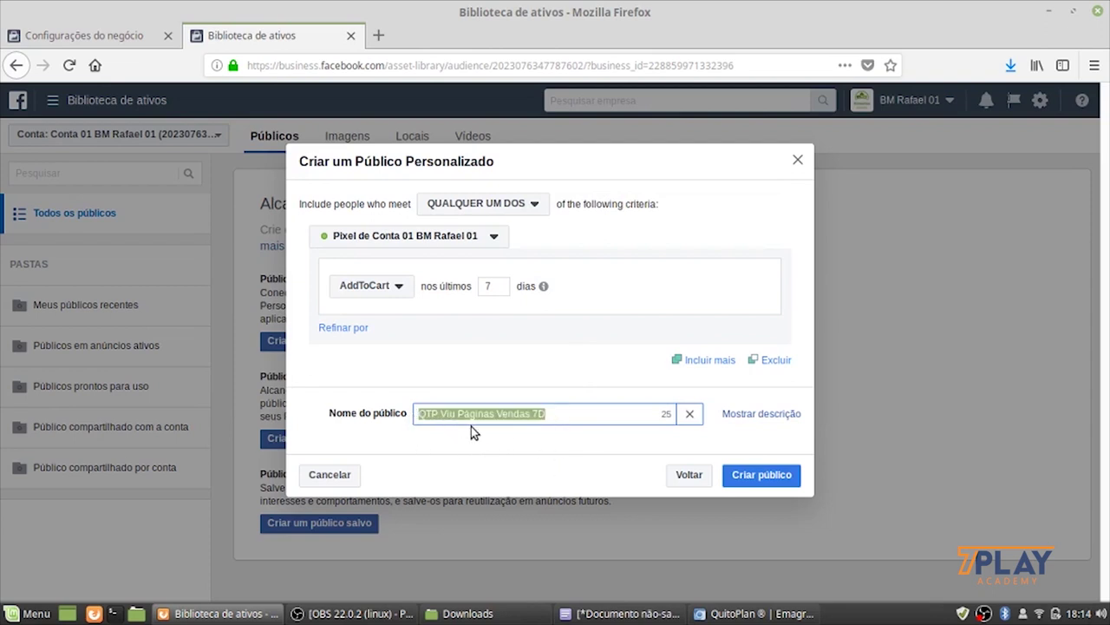
left_click(494, 415)
key("BackSpace")
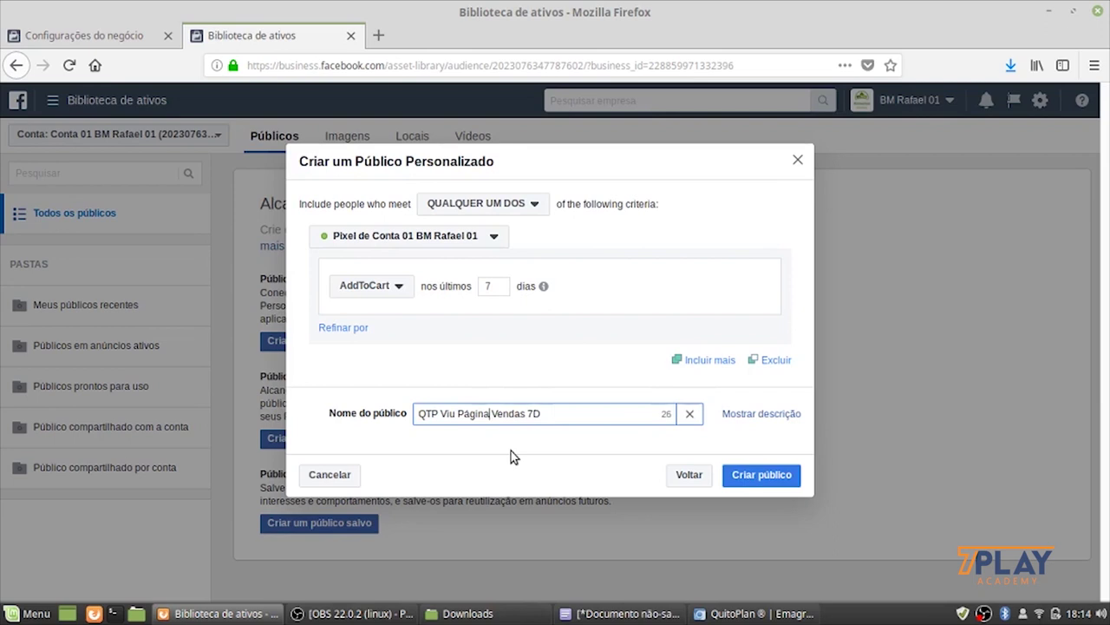
Copy the full audience name for reuse, create the 7-day audience, and return to the audience list
left_click_drag(550, 414, 371, 414)
key("ctrl+c")
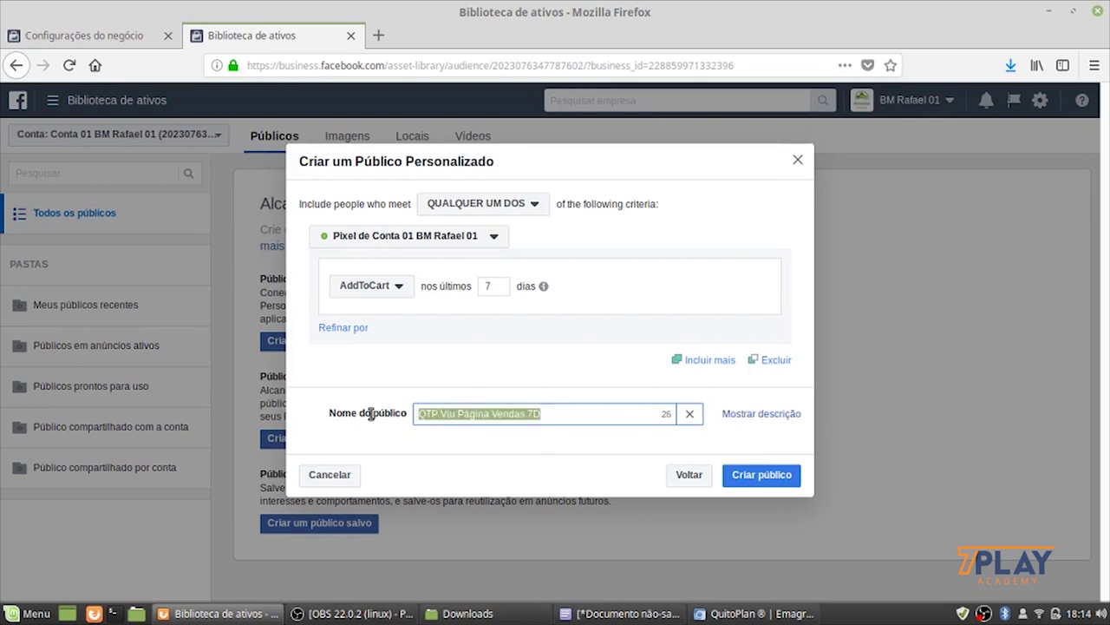
left_click(769, 479)
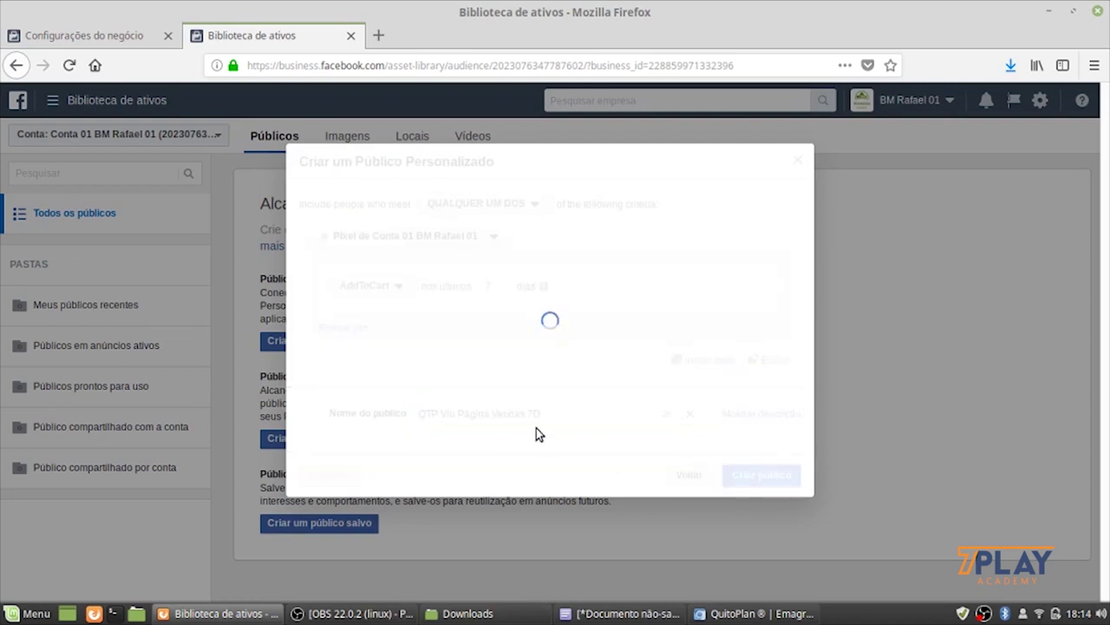
key("Escape")
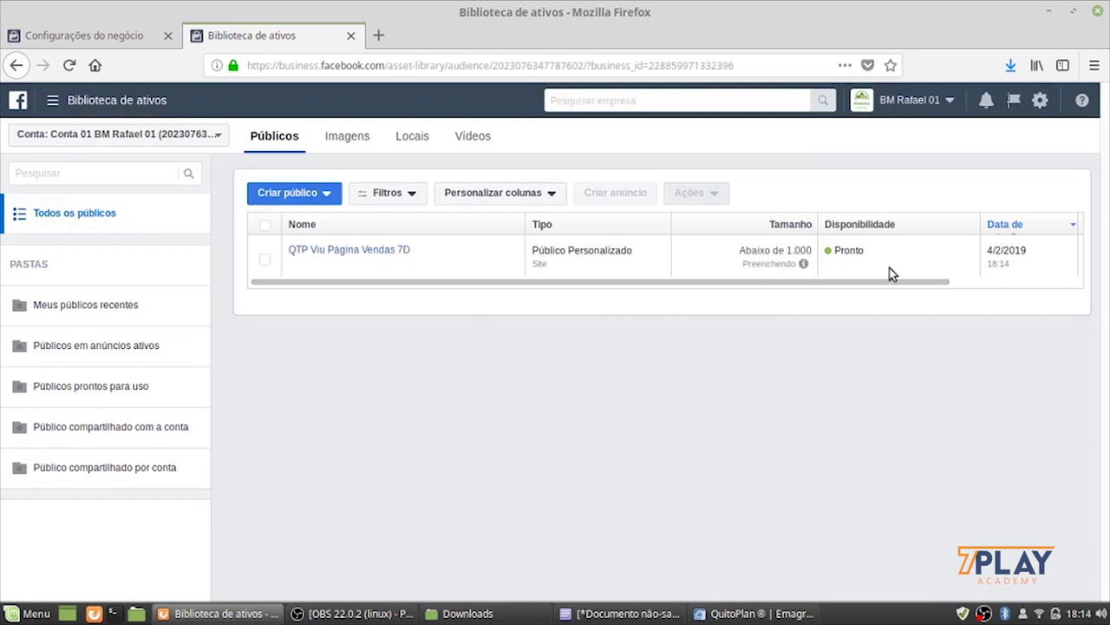
Start another custom audience from Tráfego do site, using the AddToCart event over the last 15 days
mouse_move(803, 263)
mouse_move(316, 203)
left_click(293, 194)
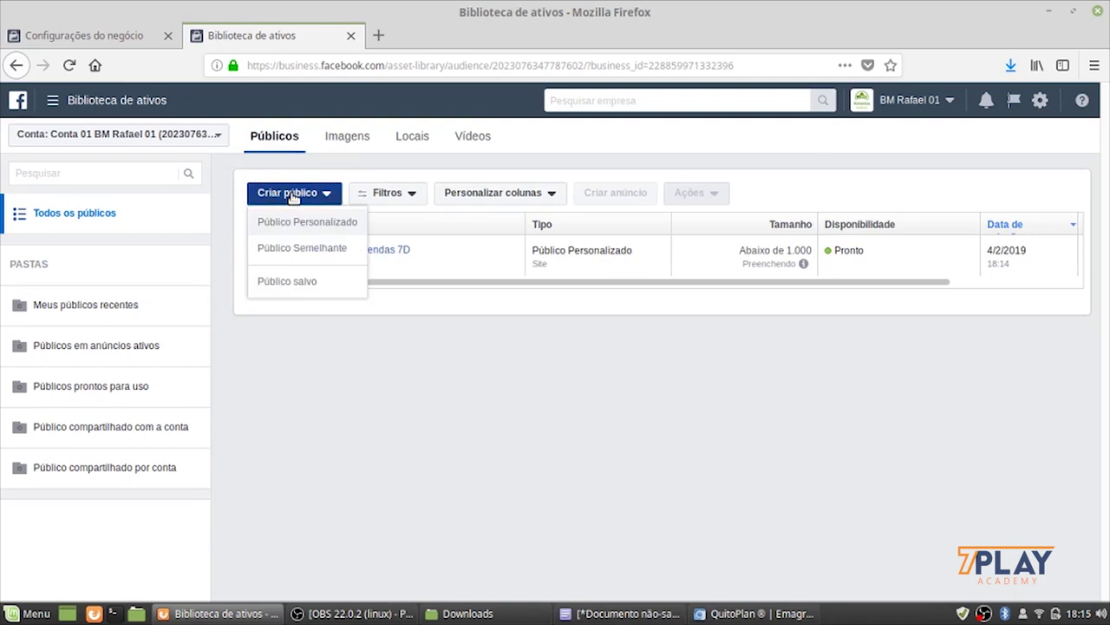
left_click(319, 222)
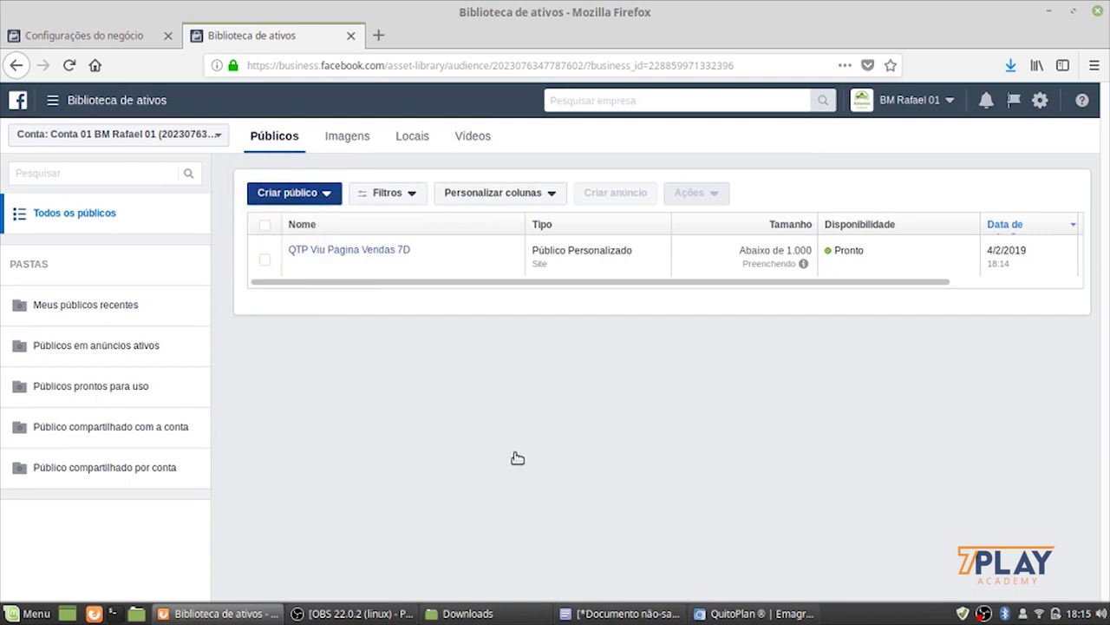
left_click(466, 292)
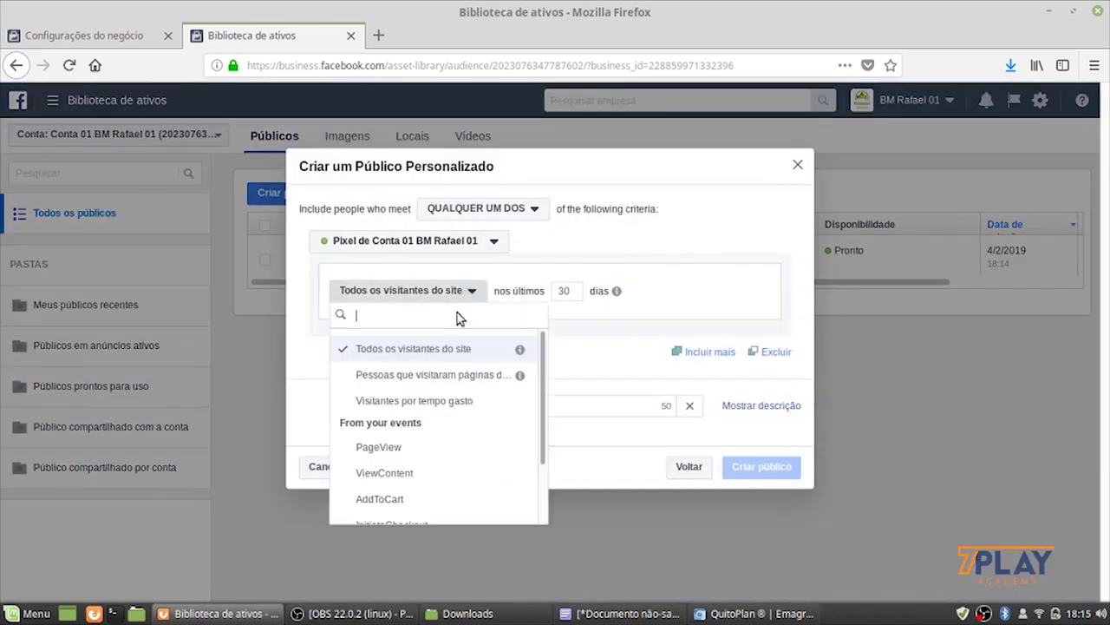
scroll(433, 477, "down", 1)
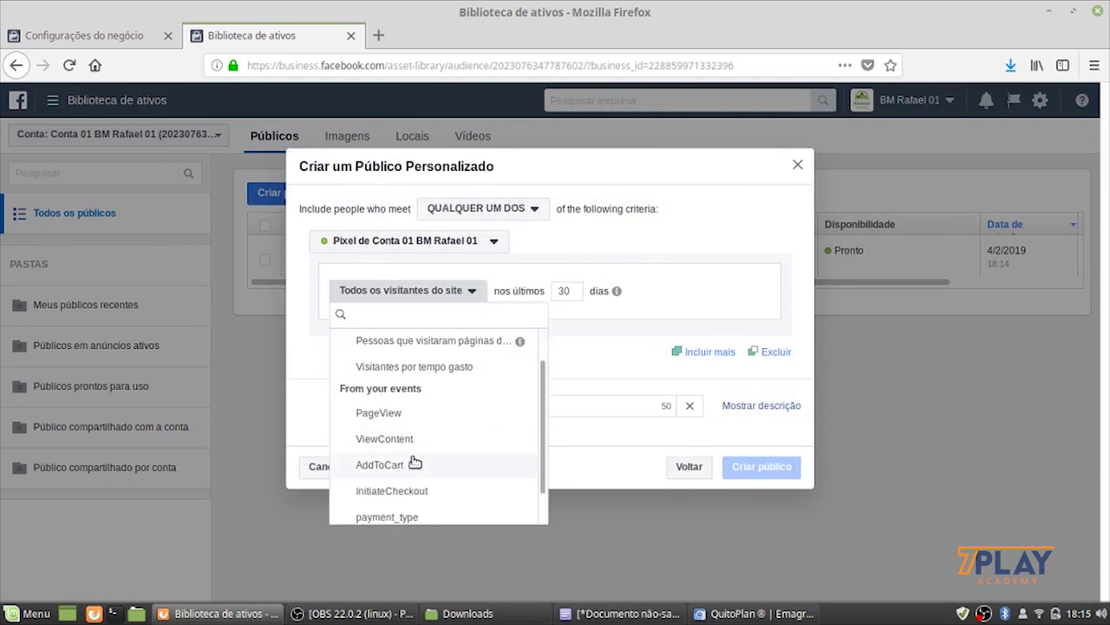
left_click(415, 464)
double_click(500, 287)
type("15")
Paste the copied audience name and change it to "QTP Viu Página Vendas 15D"
left_click(483, 414)
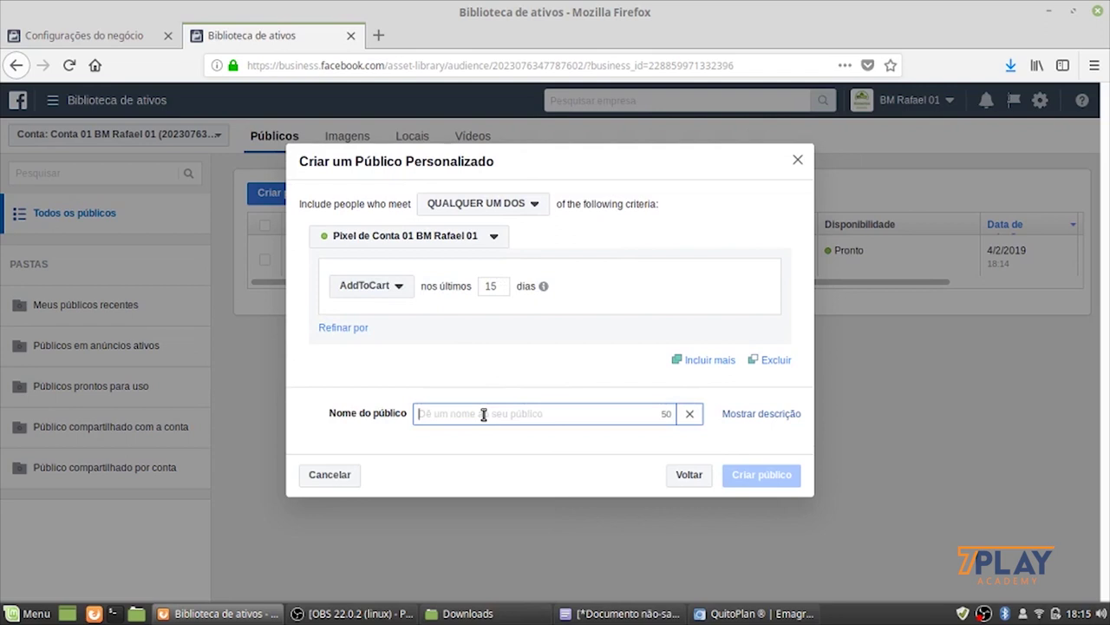
key("ctrl+v")
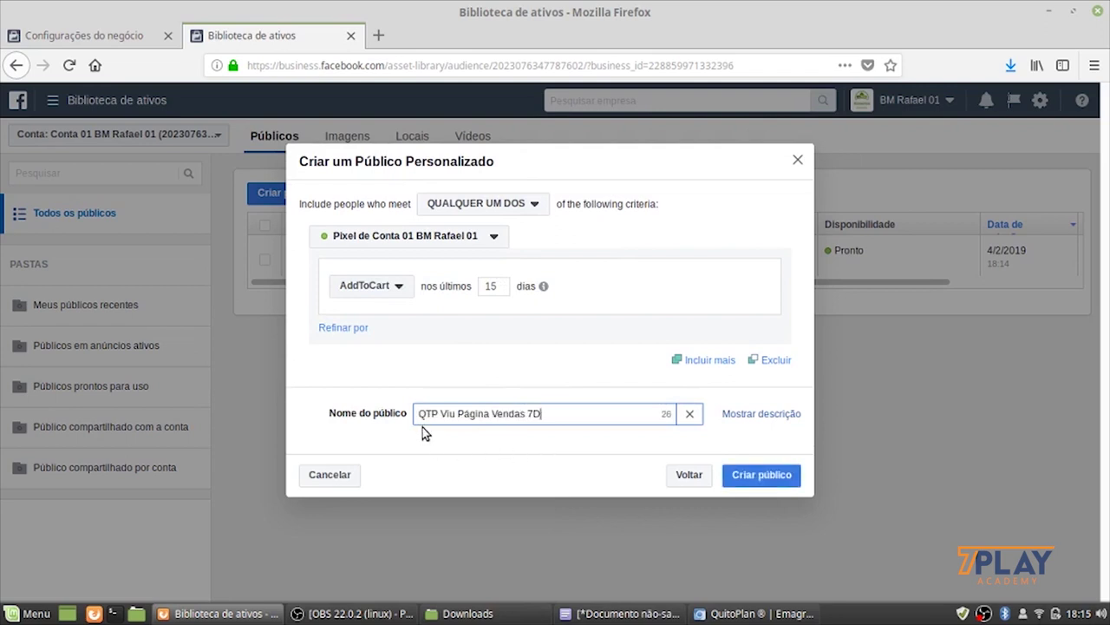
left_click(529, 414)
type("15")
Copy the 15D audience name, create the audience, and close the dialog without following its suggested next steps
left_click_drag(558, 414, 387, 408)
key("ctrl+c")
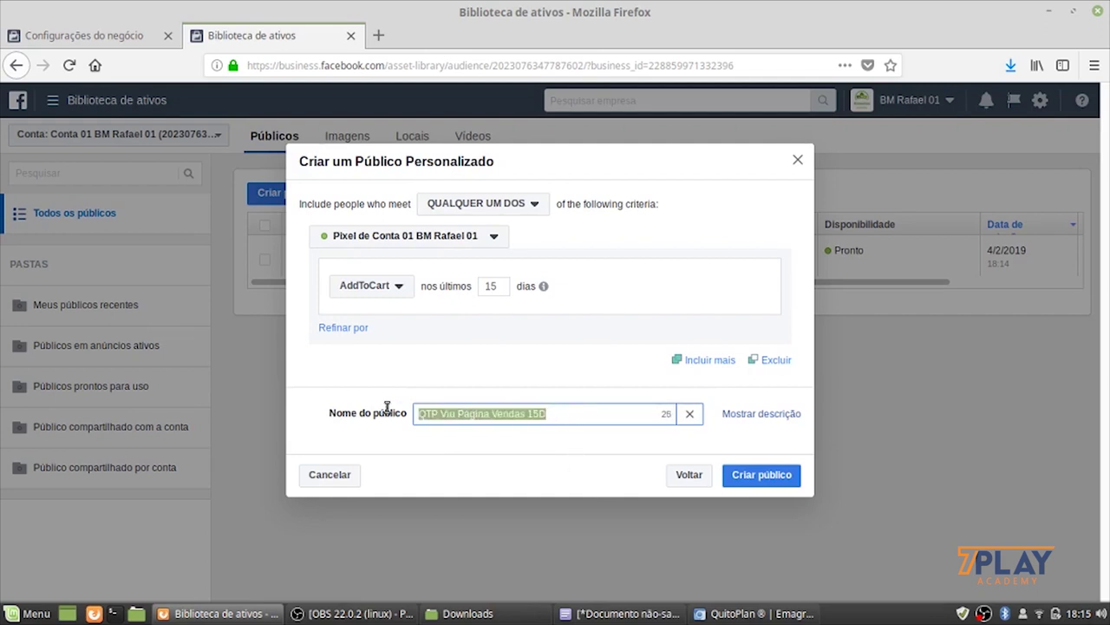
left_click(756, 475)
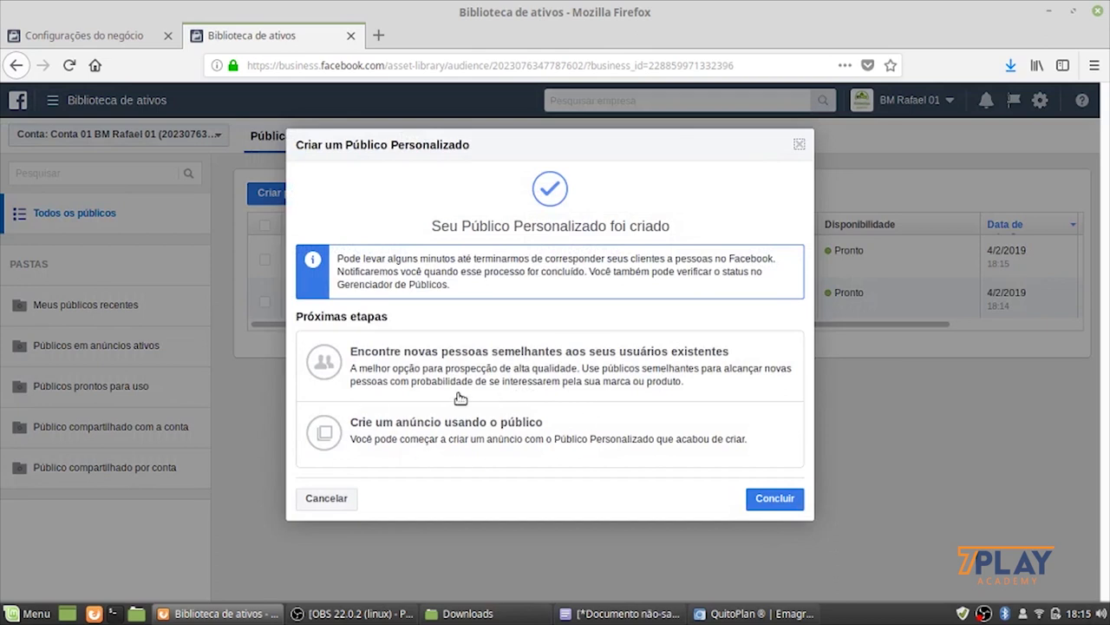
left_click(326, 499)
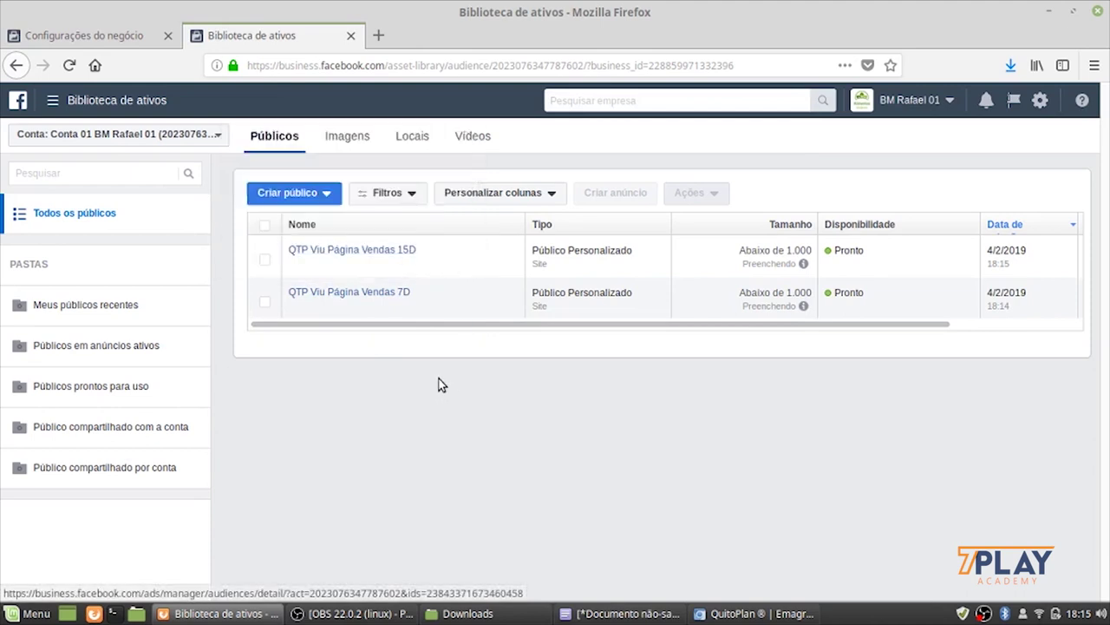
Start a new custom audience from Tráfego do site based on the AddToCart event, keeping the default 30-day period
left_click(270, 196)
left_click(289, 221)
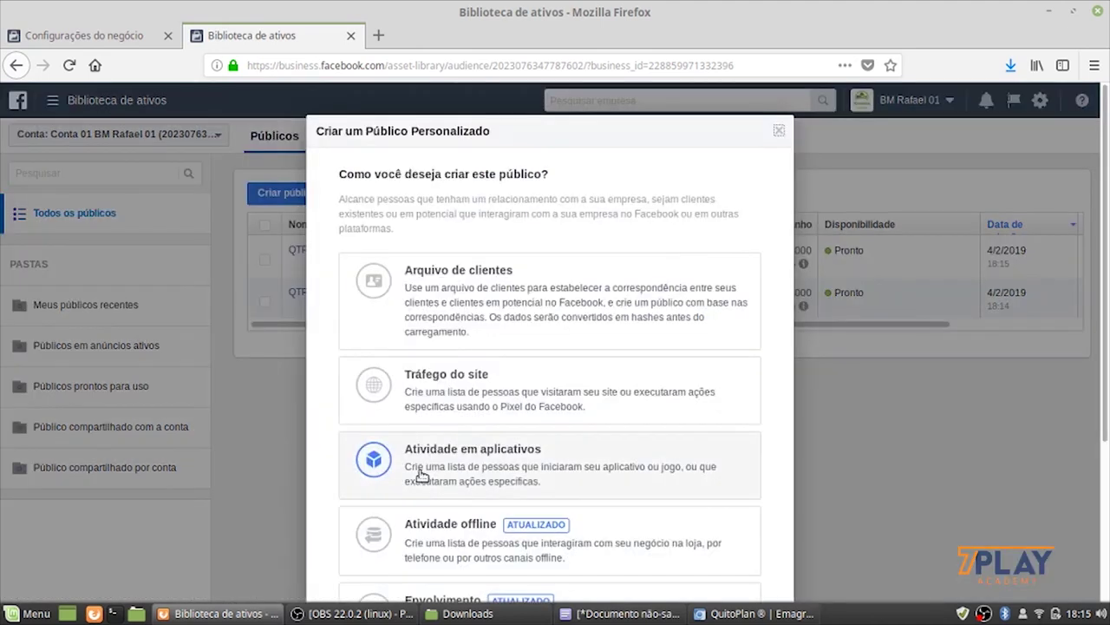
left_click(480, 409)
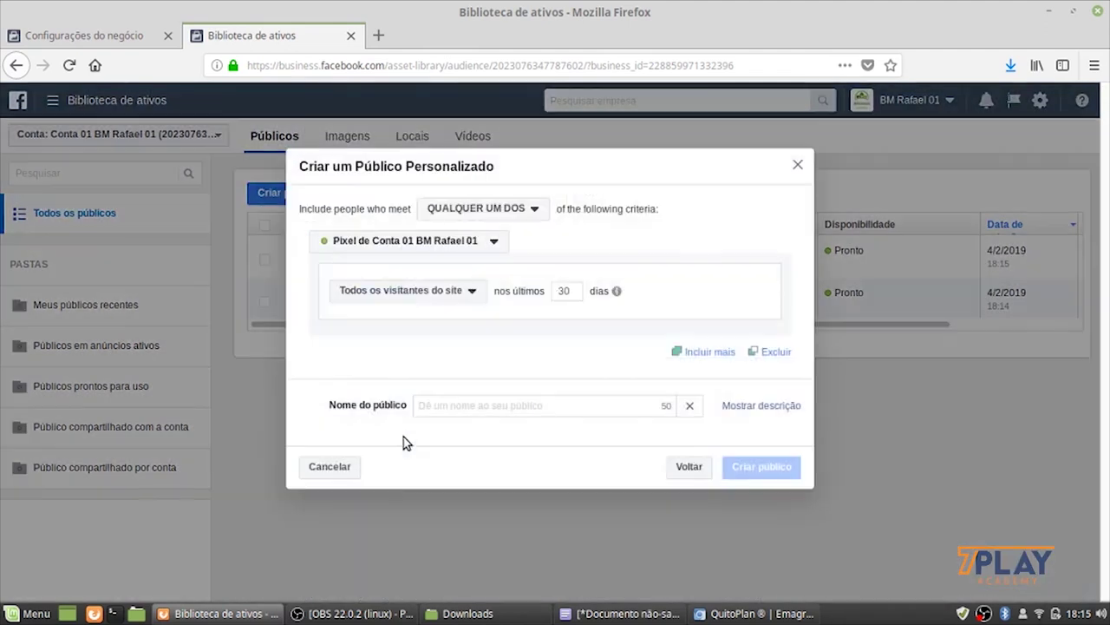
left_click(438, 294)
scroll(416, 486, "down", 1)
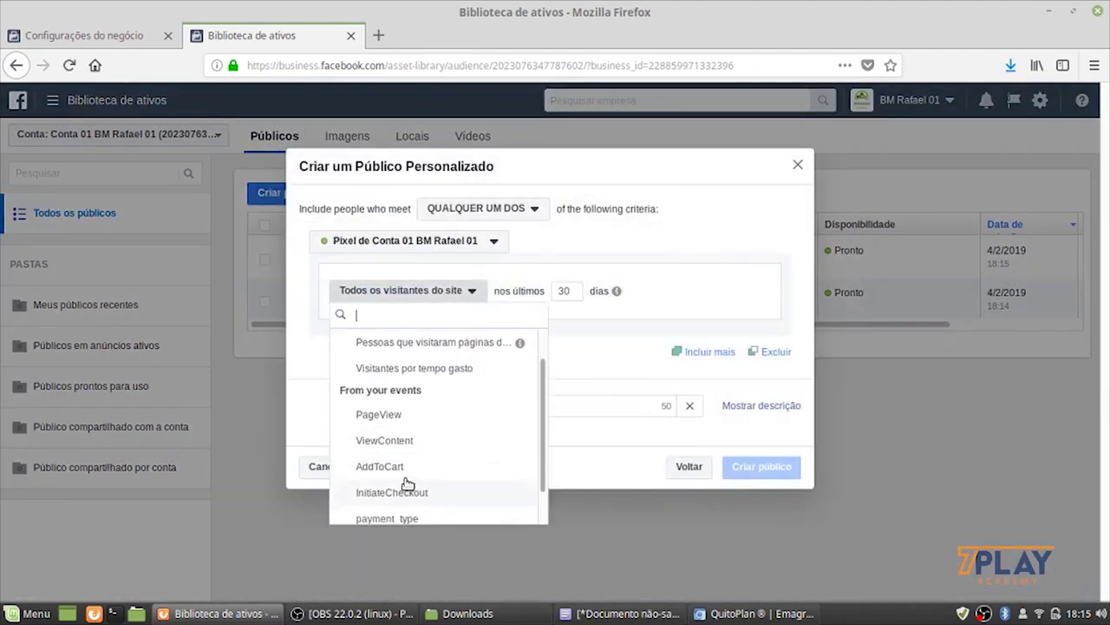
left_click(407, 466)
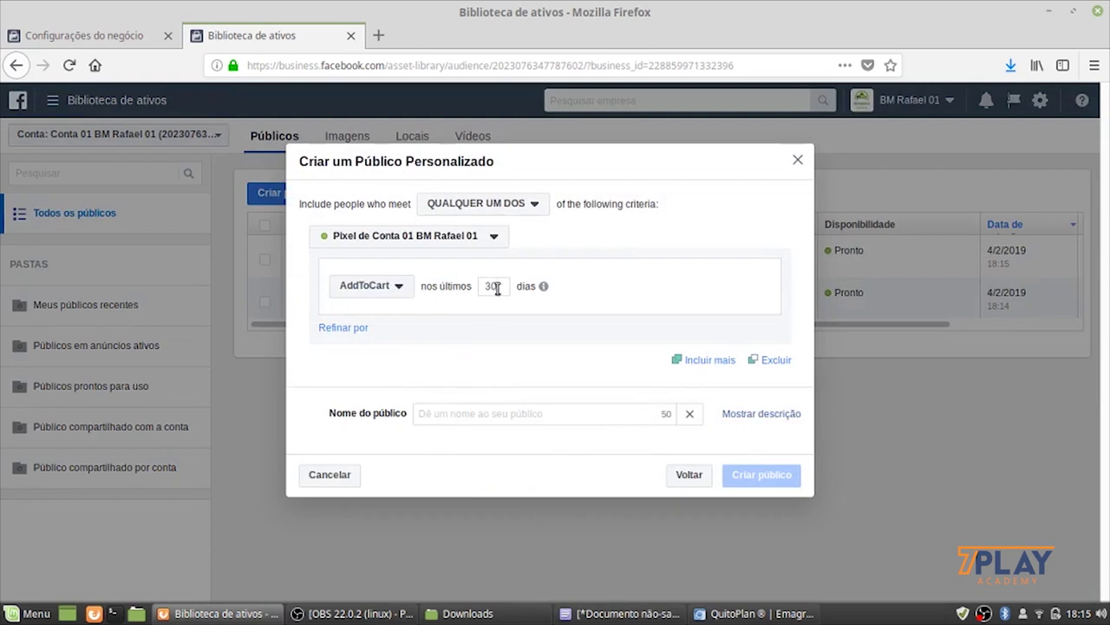
Paste the copied name for this audience and change it to "QTP Viu Página Vendas 30D"
left_click(444, 415)
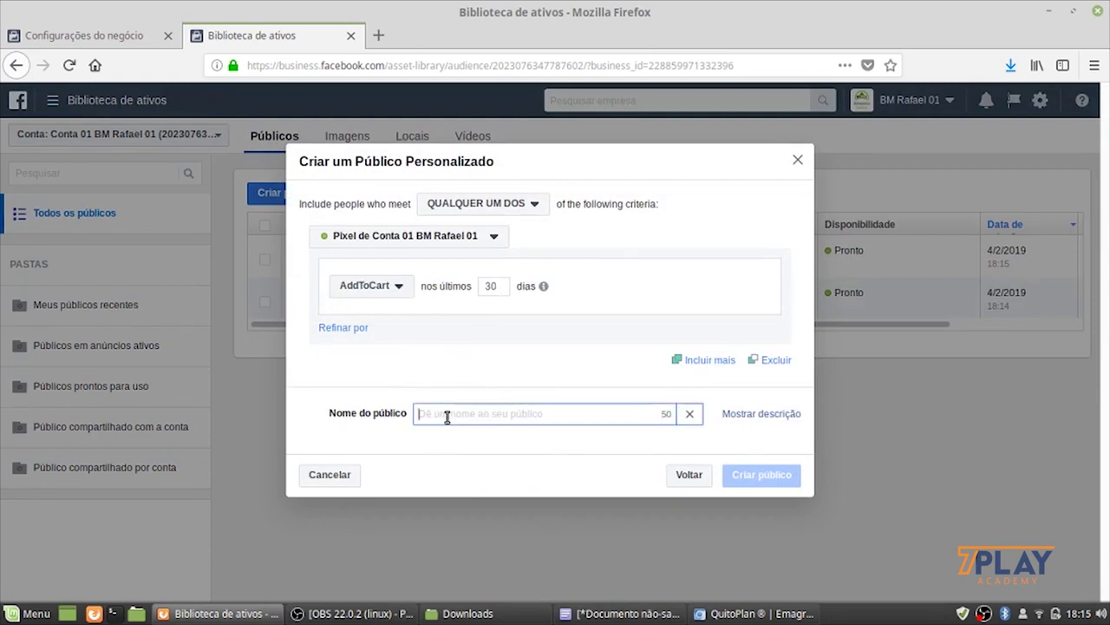
key("ctrl+v")
key("Left")
key("BackSpace")
key("BackSpace")
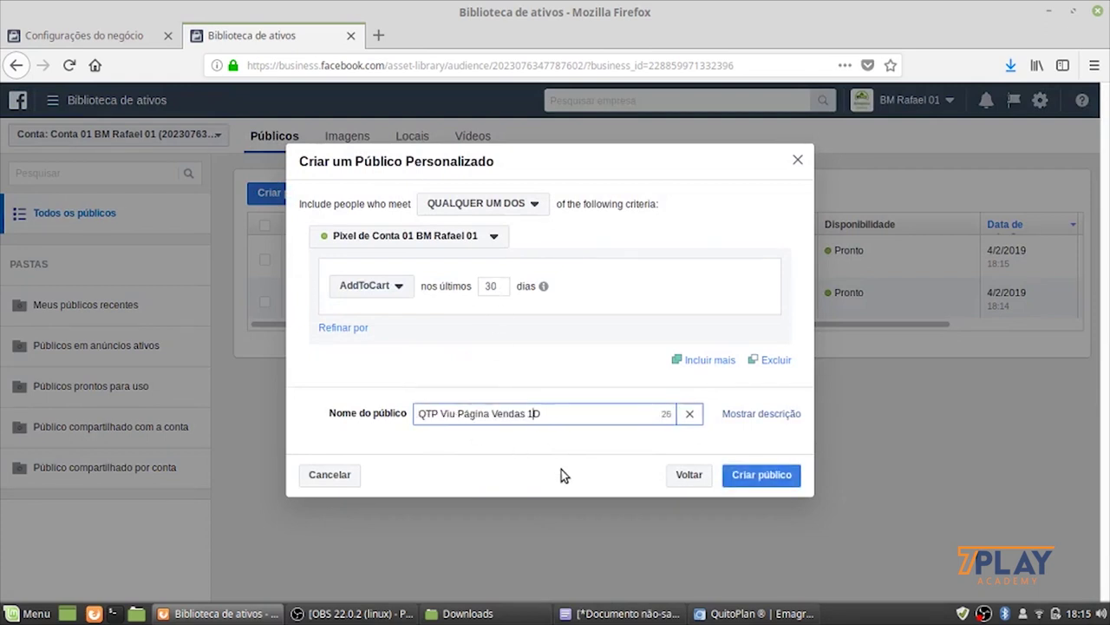
type("30")
Copy the 30D audience name, create the audience, and dismiss the creation dialog
left_click_drag(553, 415, 336, 413)
key("ctrl+c")
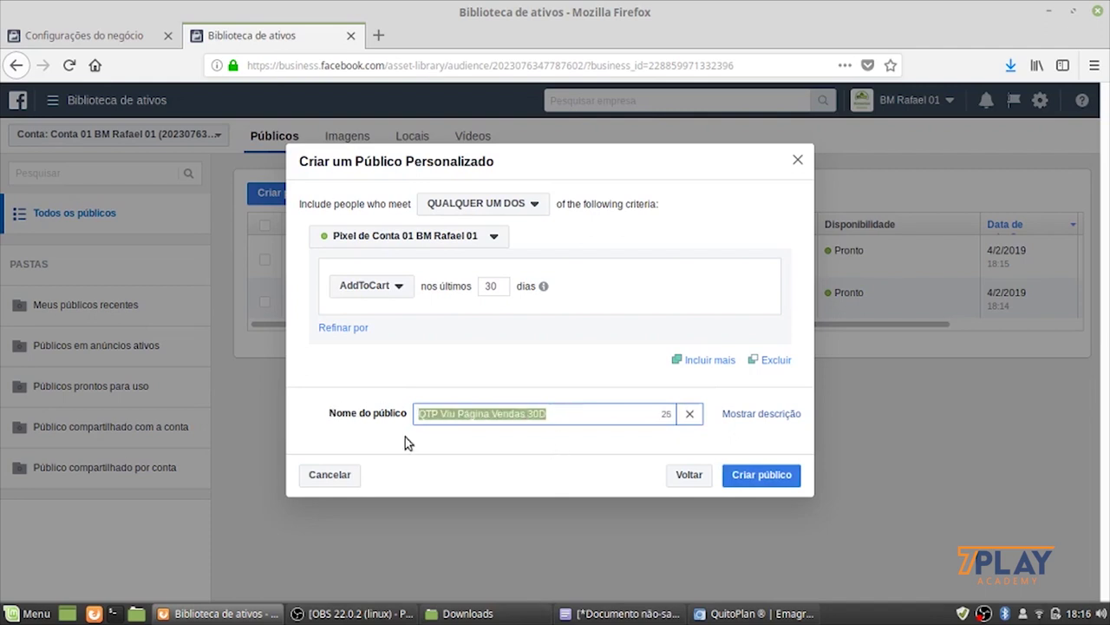
left_click(762, 476)
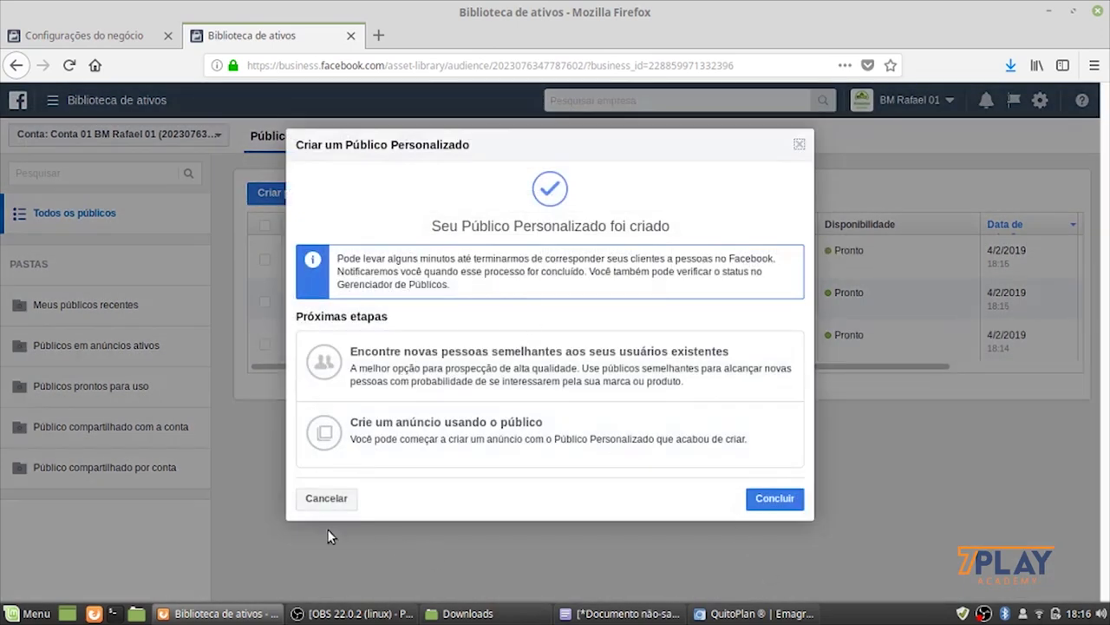
left_click(326, 499)
Start a further custom audience from Tráfego do site, using the AddToCart event over the last 45 days
left_click(286, 193)
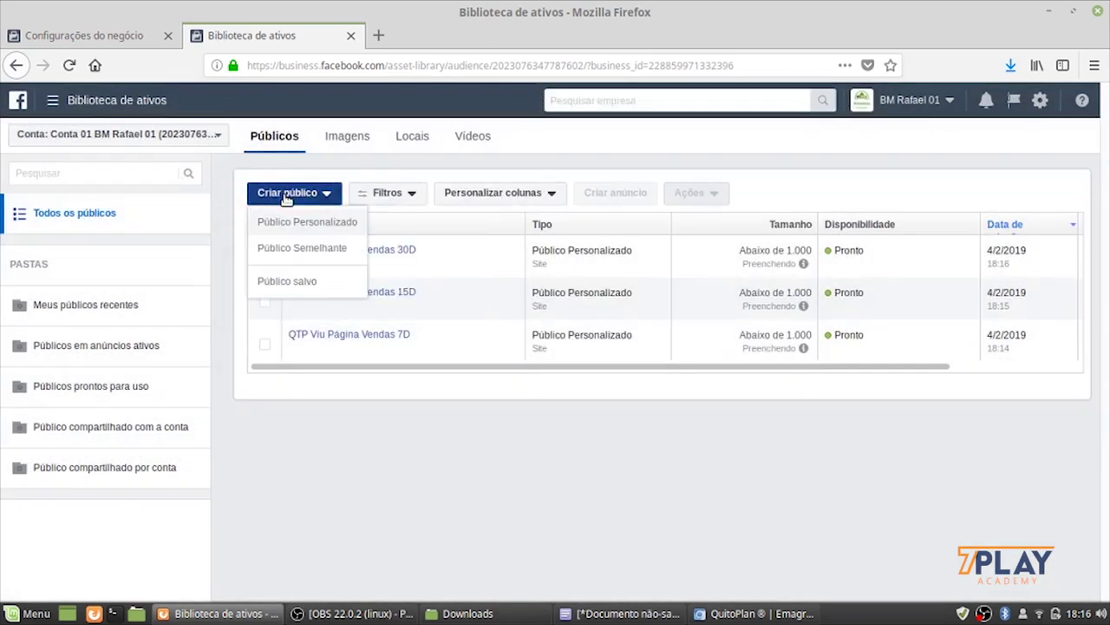
left_click(304, 221)
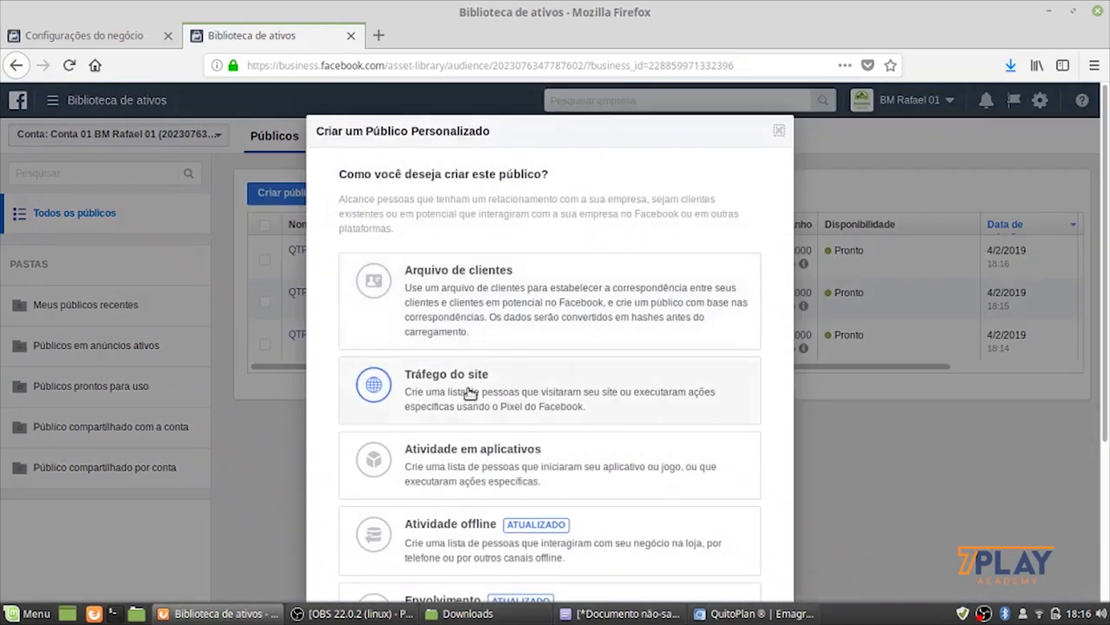
left_click(470, 391)
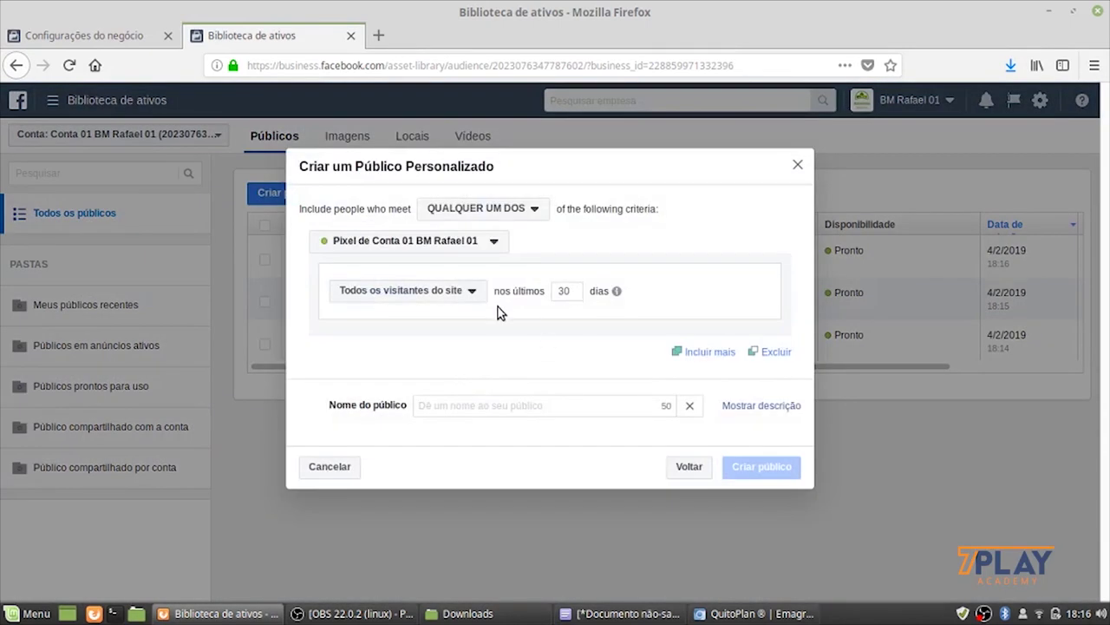
left_click(472, 293)
left_click(408, 504)
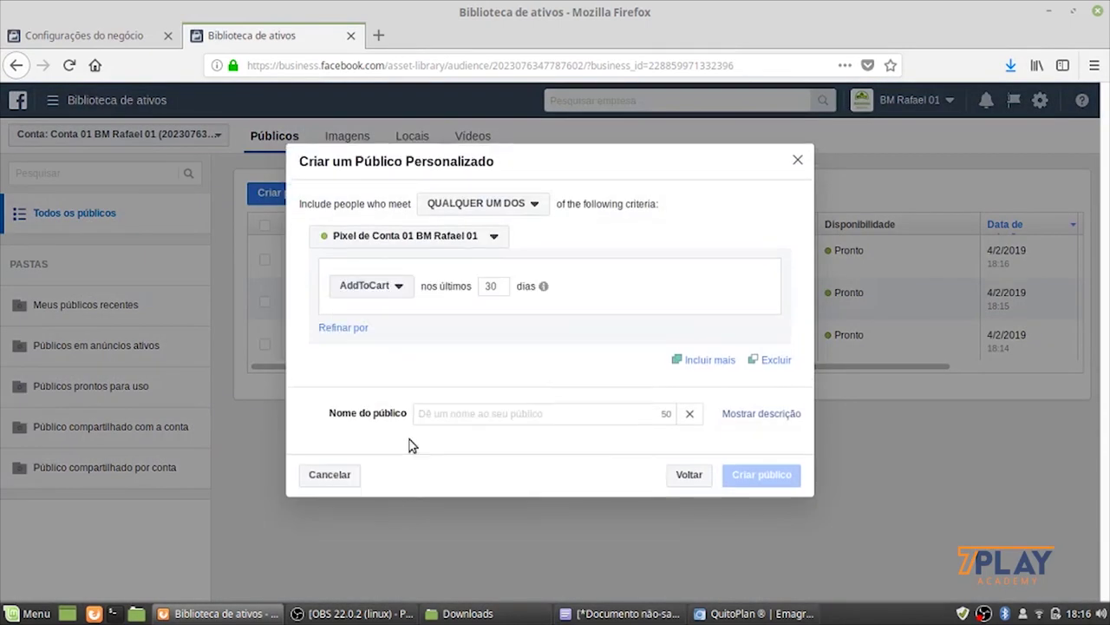
double_click(491, 286)
mouse_move(544, 290)
Name the audience "QTP Viu Página Vendas 45D" by adapting the copied name, and create it
left_click(486, 413)
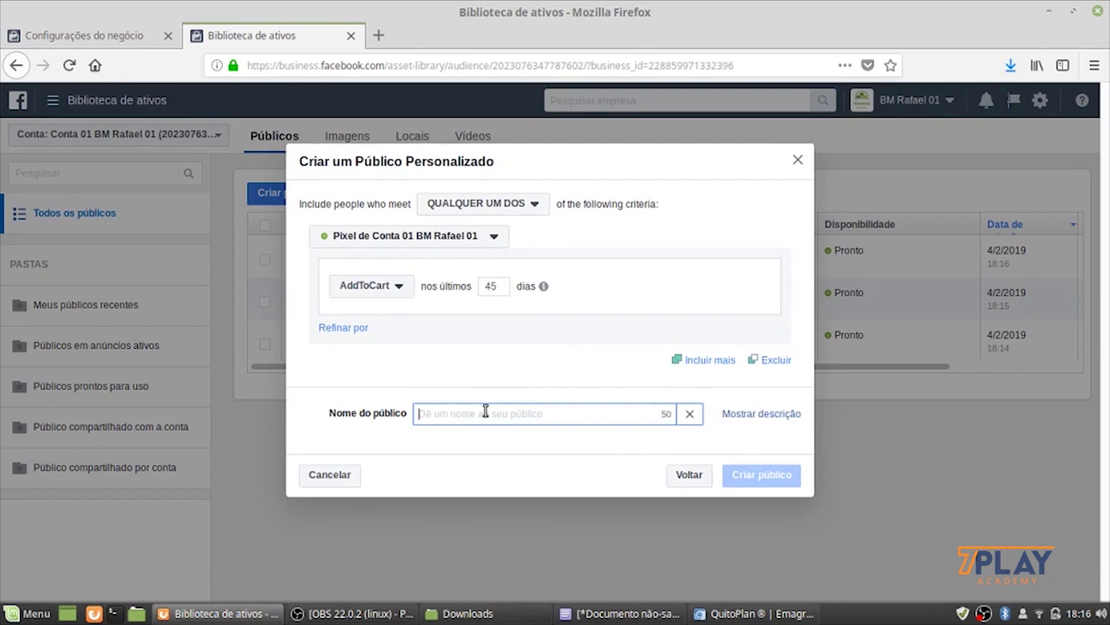
key("ctrl+v")
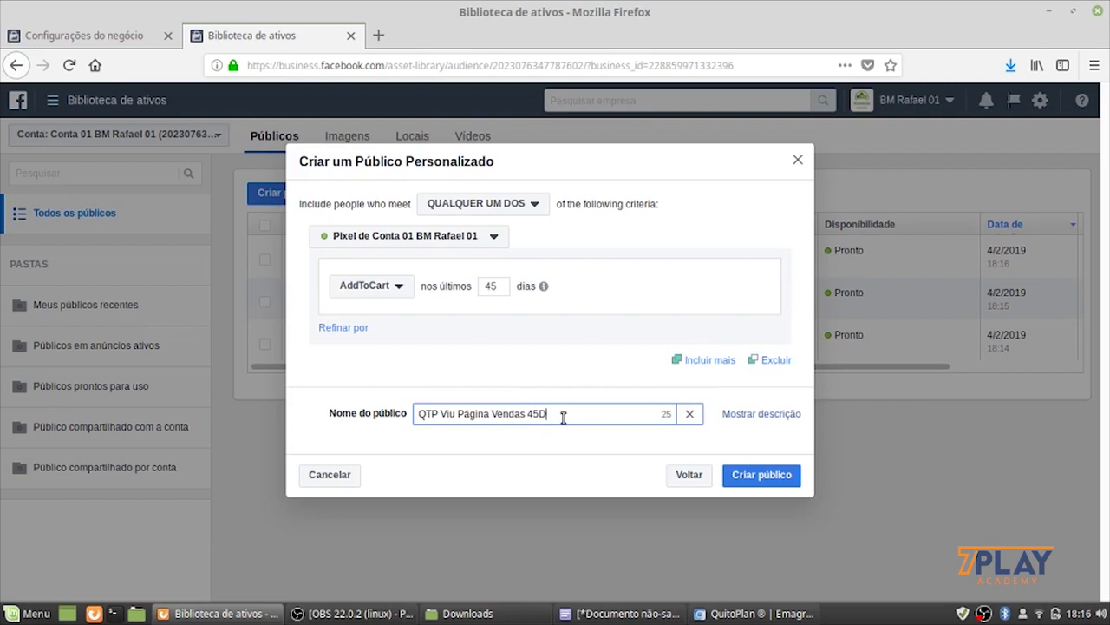
left_click(766, 477)
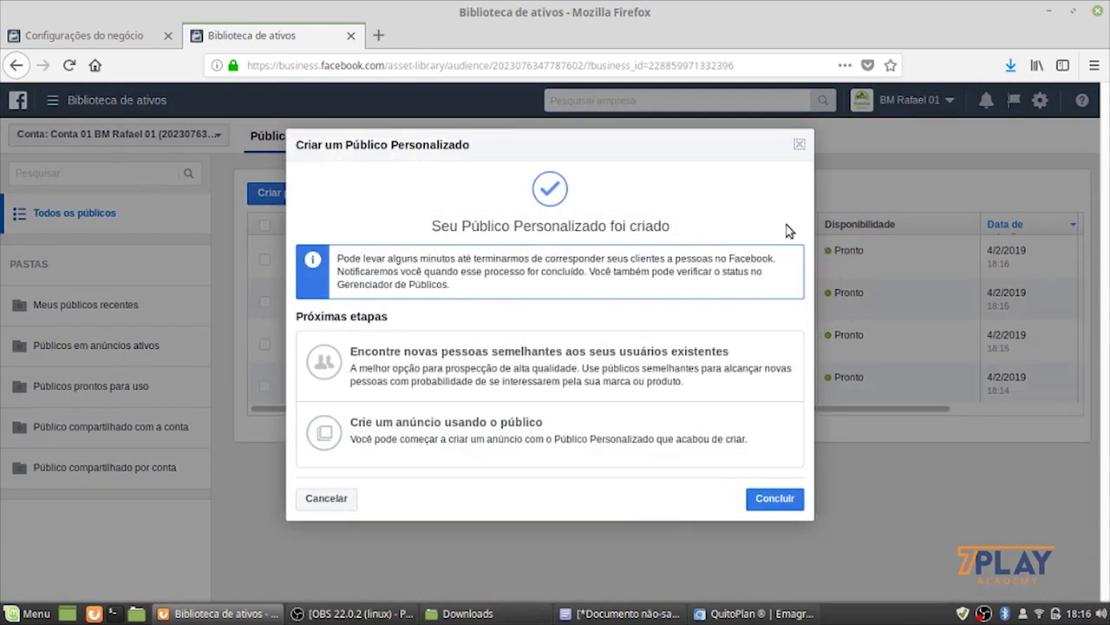
Dismiss the creation dialog and start a Tráfego do site custom audience using the Purchase event over the last 7 days
left_click(799, 145)
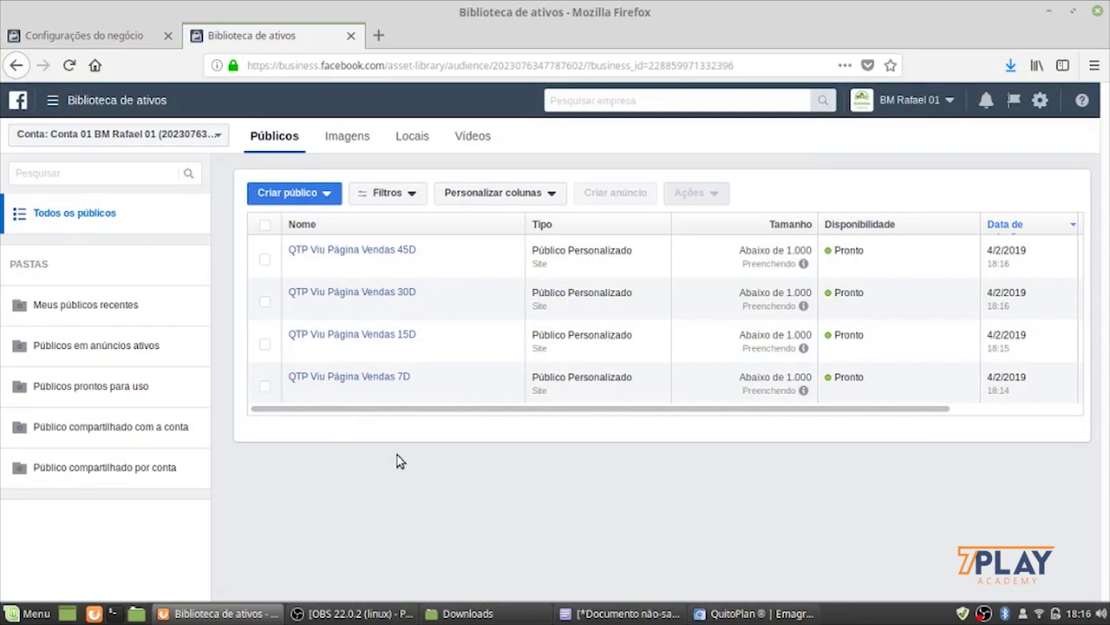
mouse_move(410, 243)
mouse_move(383, 298)
left_click(324, 193)
left_click(318, 222)
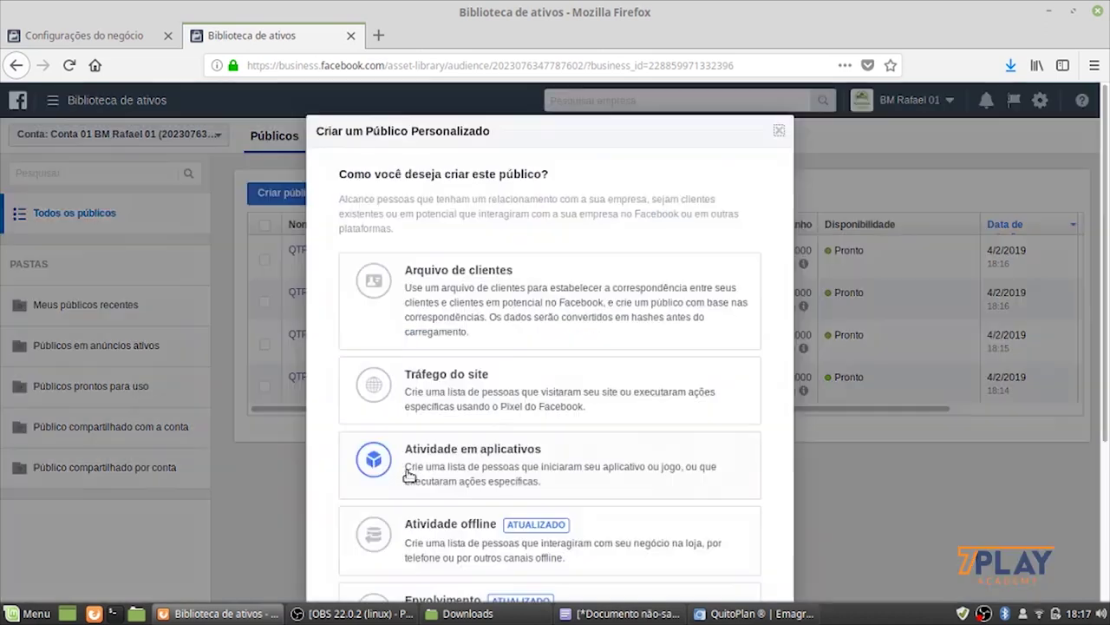
left_click(490, 392)
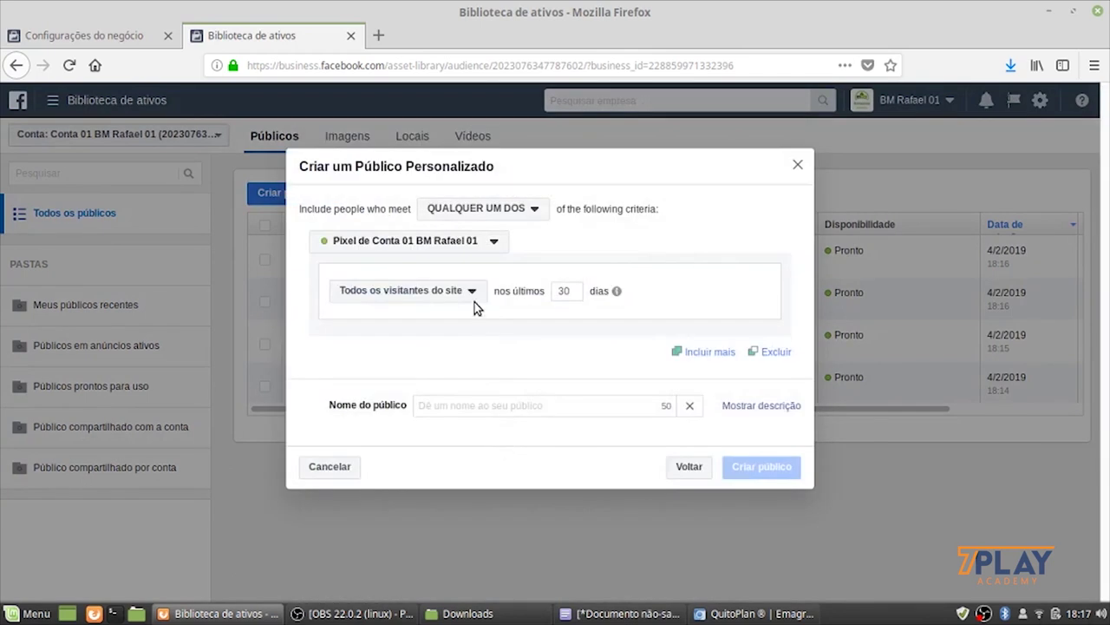
left_click(464, 293)
scroll(437, 499, "down", 2)
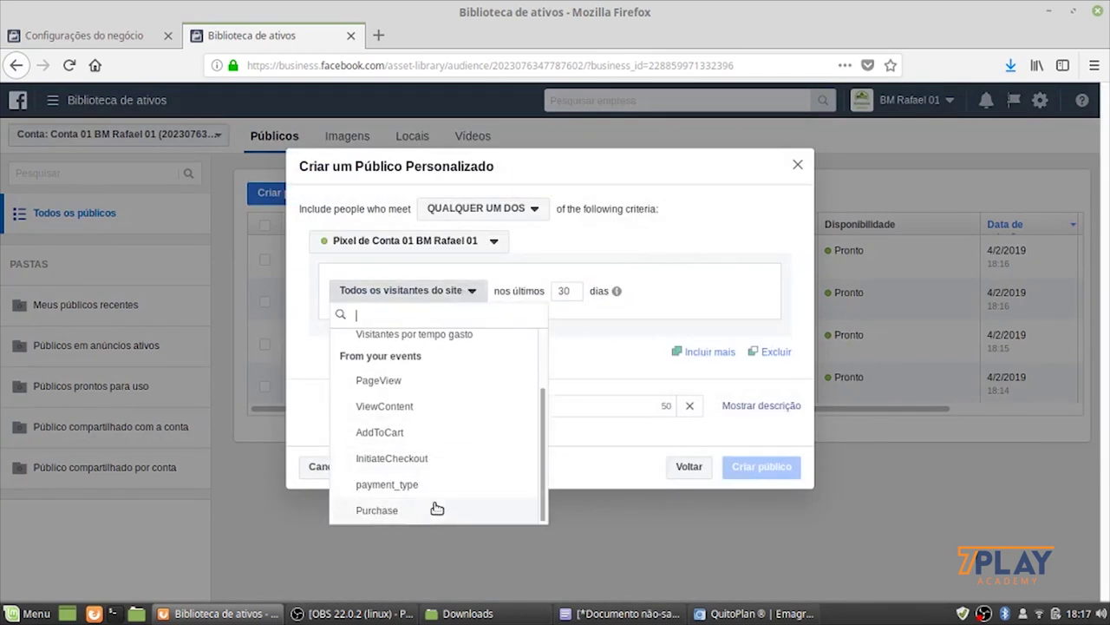
left_click(387, 512)
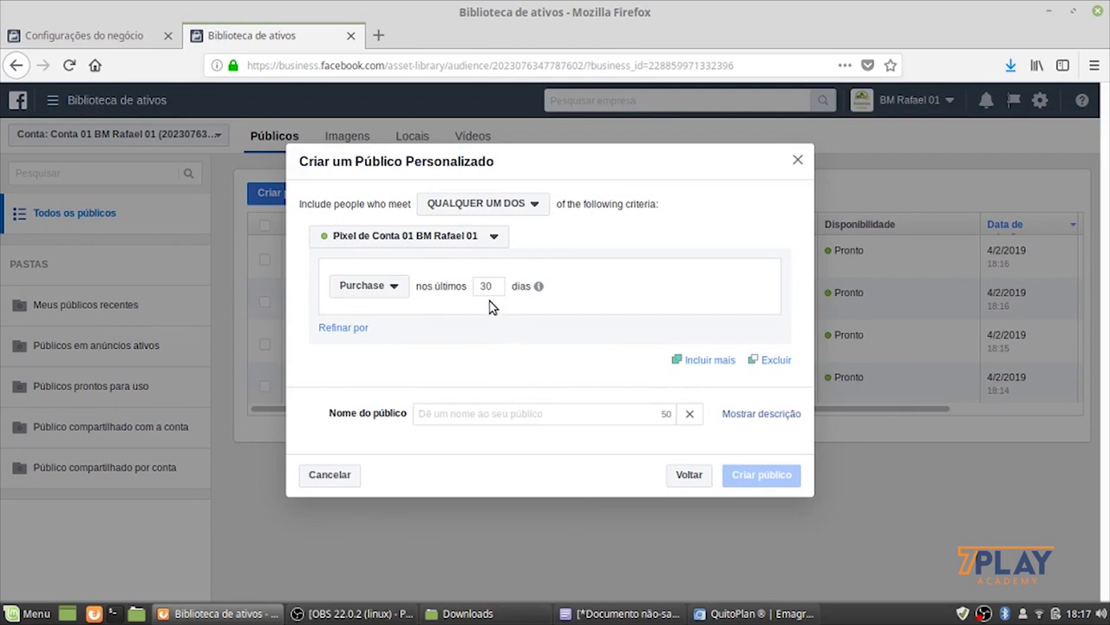
left_click_drag(495, 285, 466, 286)
type("7")
Paste the copied name for this audience and rework it into "QTP Cliente (Pixel) 7D"
left_click(455, 415)
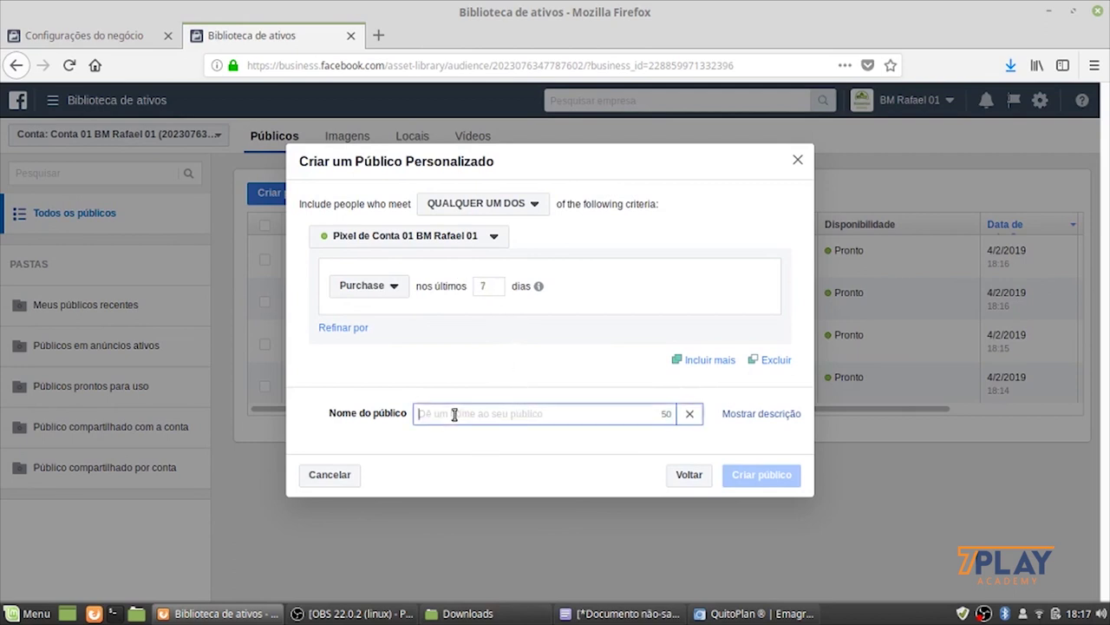
key("ctrl+v")
left_click(522, 413)
key("BackSpace")
key("BackSpace")
key("BackSpace")
key("BackSpace")
key("BackSpace")
key("BackSpace")
key("BackSpace")
key("BackSpace")
key("BackSpace")
key("BackSpace")
key("BackSpace")
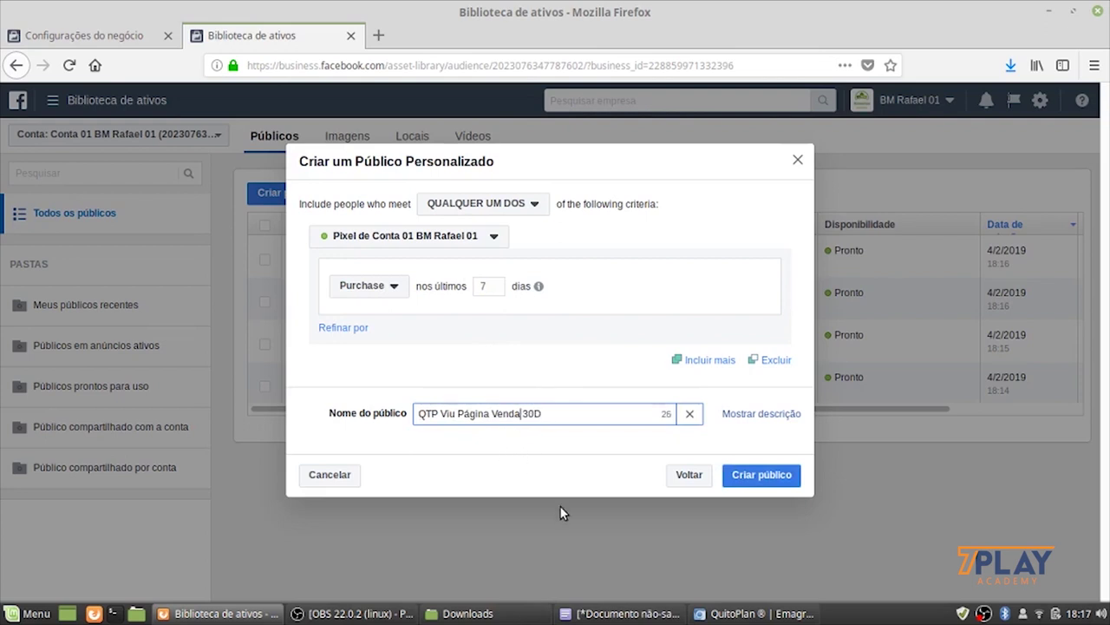
key("BackSpace")
key("BackSpace")
key("BackSpace")
key("BackSpace")
key("BackSpace")
key("BackSpace")
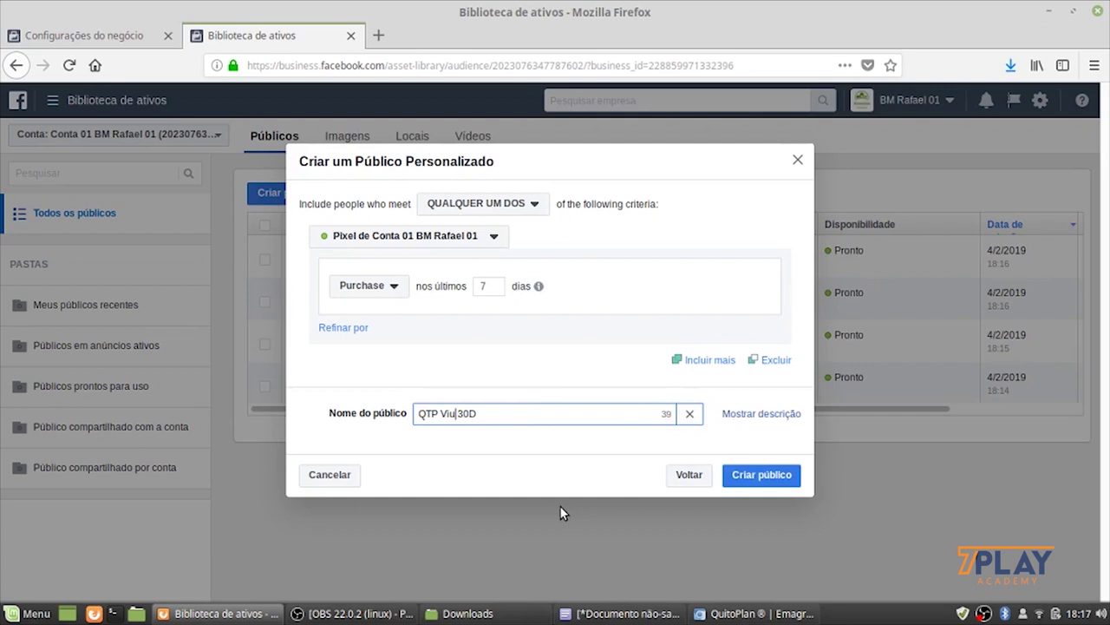
type("Cliente")
key("BackSpace")
type("7")
left_click(475, 413)
type("(Pu")
key("BackSpace")
key("BackSpace")
key("BackSpace")
type("Pixel)")
key("Home")
Copy the 7D customer audience name, create the audience, and dismiss the creation dialog
left_click_drag(535, 416, 315, 417)
key("ctrl+c")
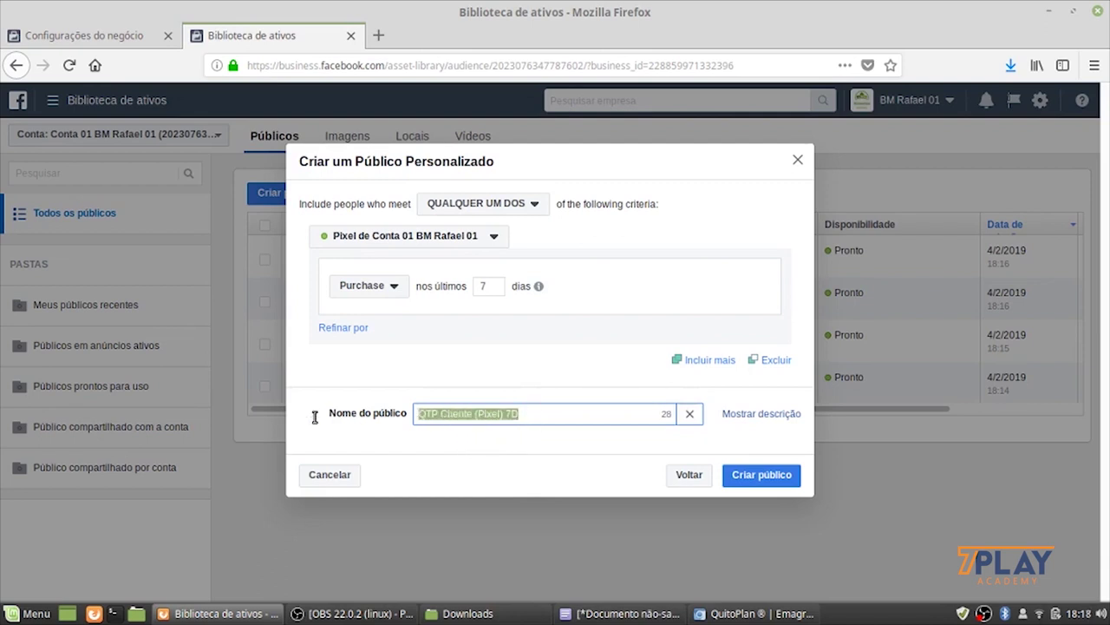
left_click(761, 477)
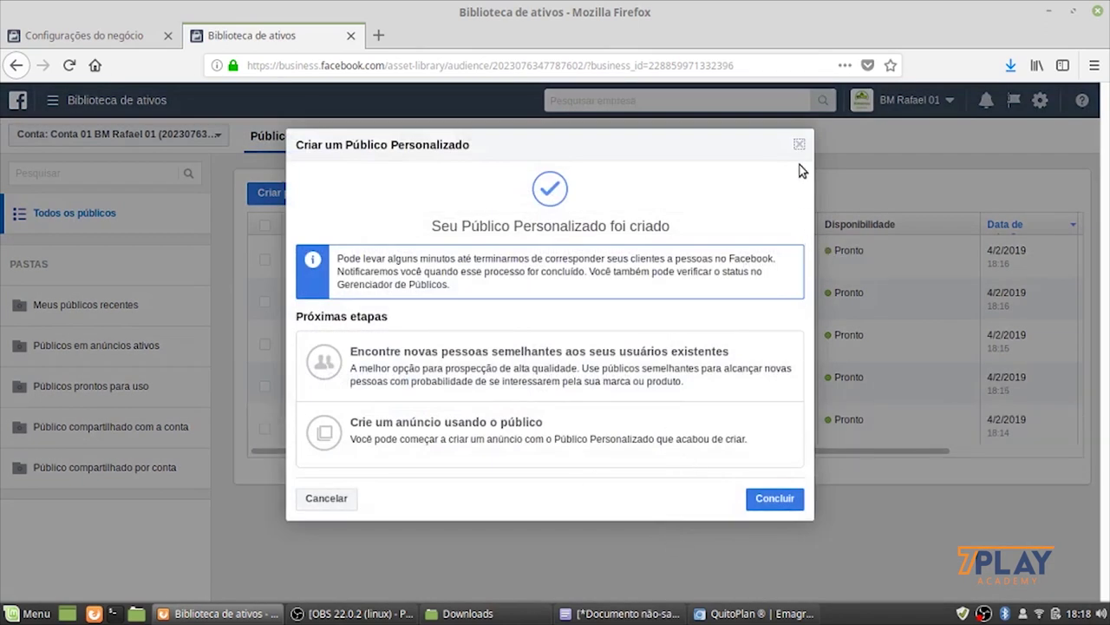
key("Escape")
Start another custom audience from Tráfego do site, using the Purchase event over the last 15 days
left_click(293, 191)
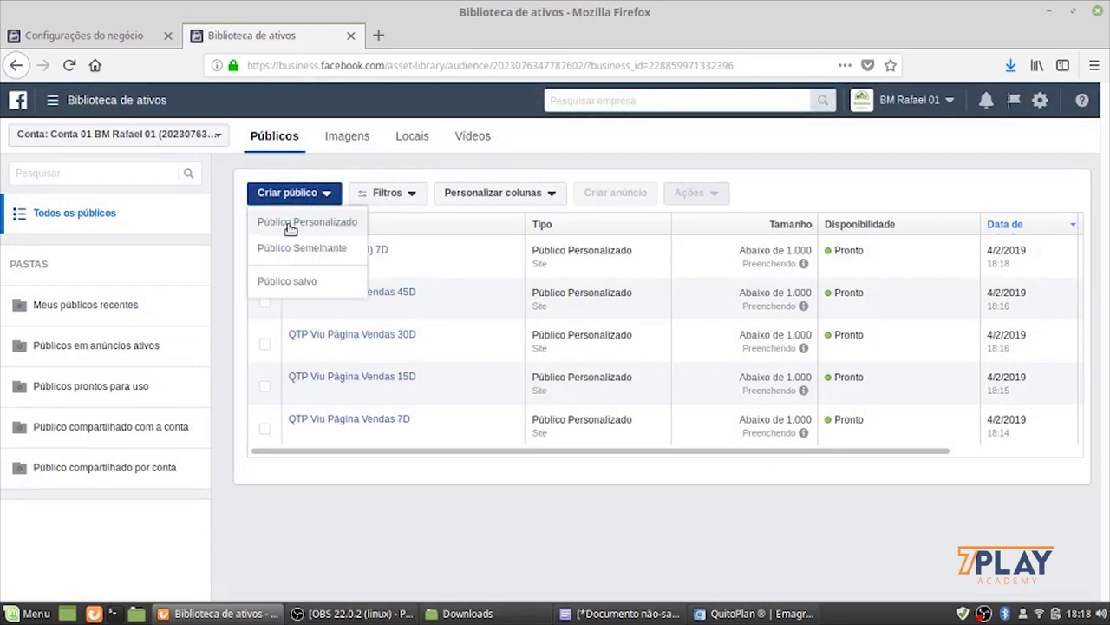
left_click(289, 222)
left_click(506, 408)
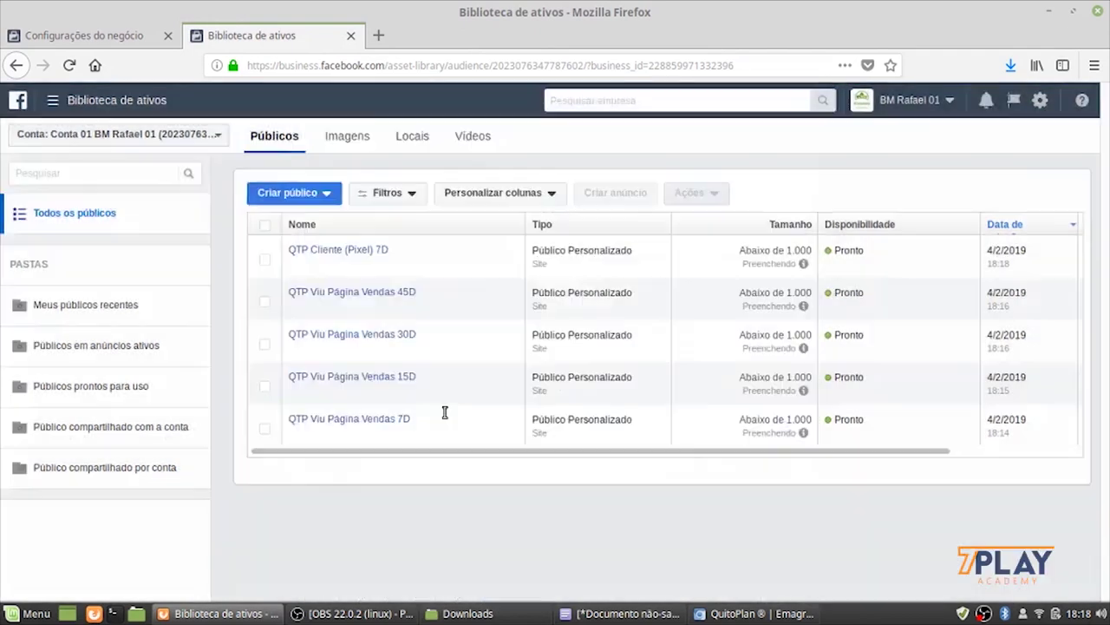
left_click(408, 295)
scroll(426, 491, "down", 2)
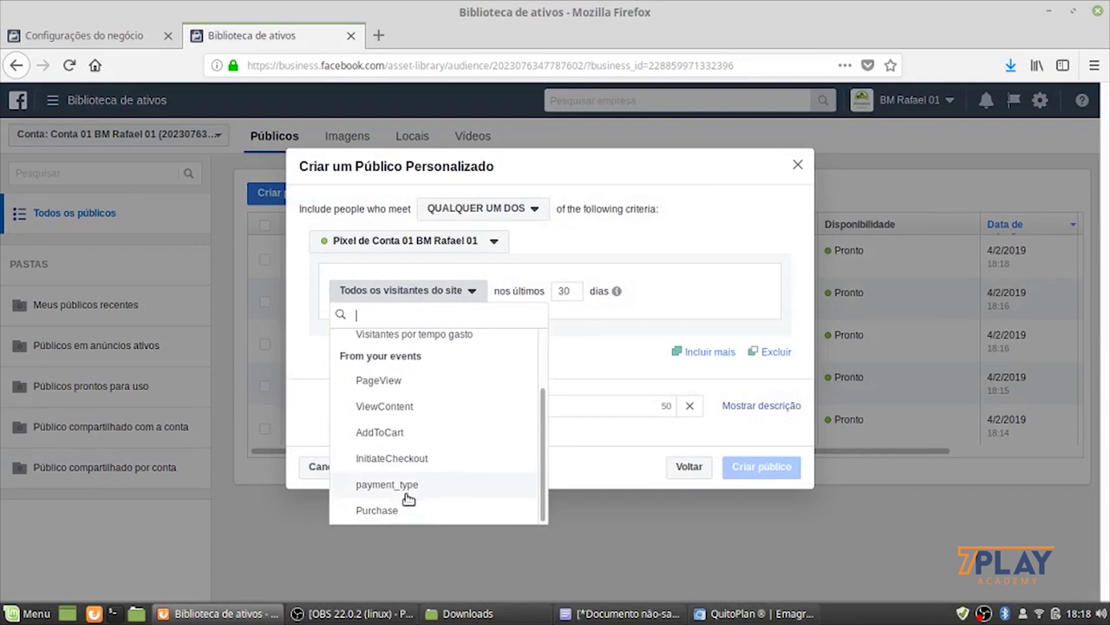
left_click(377, 511)
left_click_drag(491, 287, 465, 286)
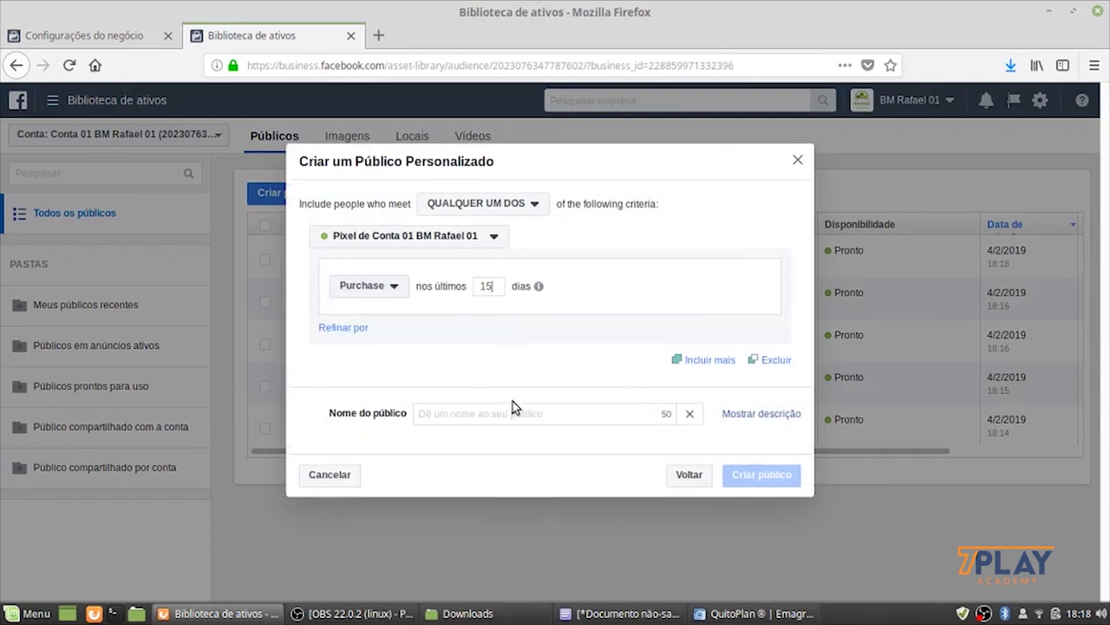
Name the audience "QTP Cliente (Pixel) 15D" by adapting the copied name, create it, and dismiss the creation dialog
left_click(474, 422)
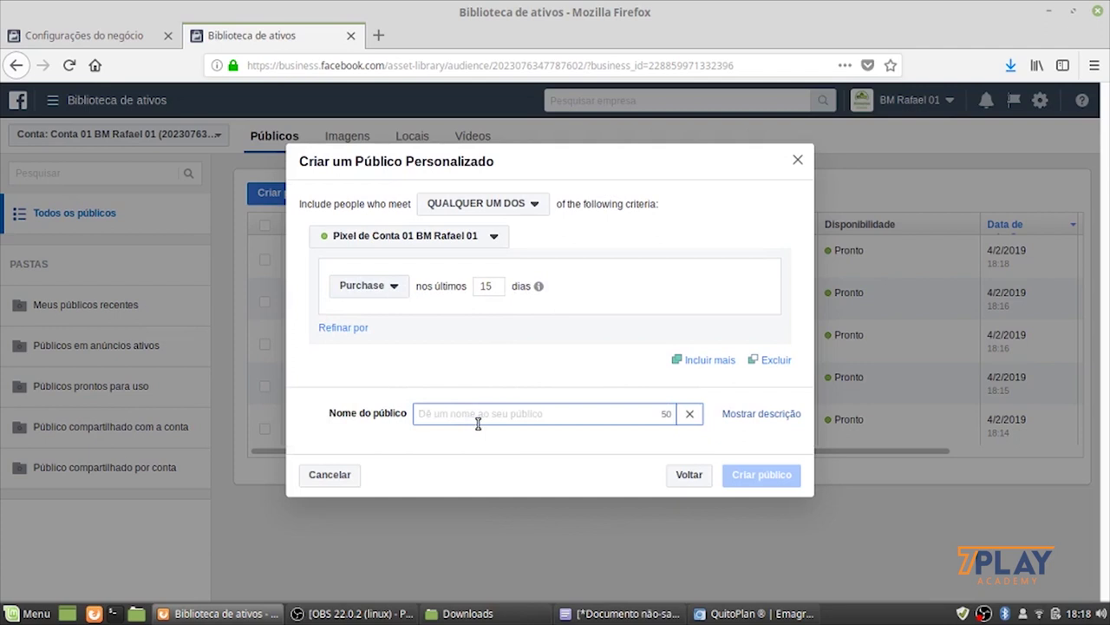
key("ctrl+v")
key("Left")
key("Left")
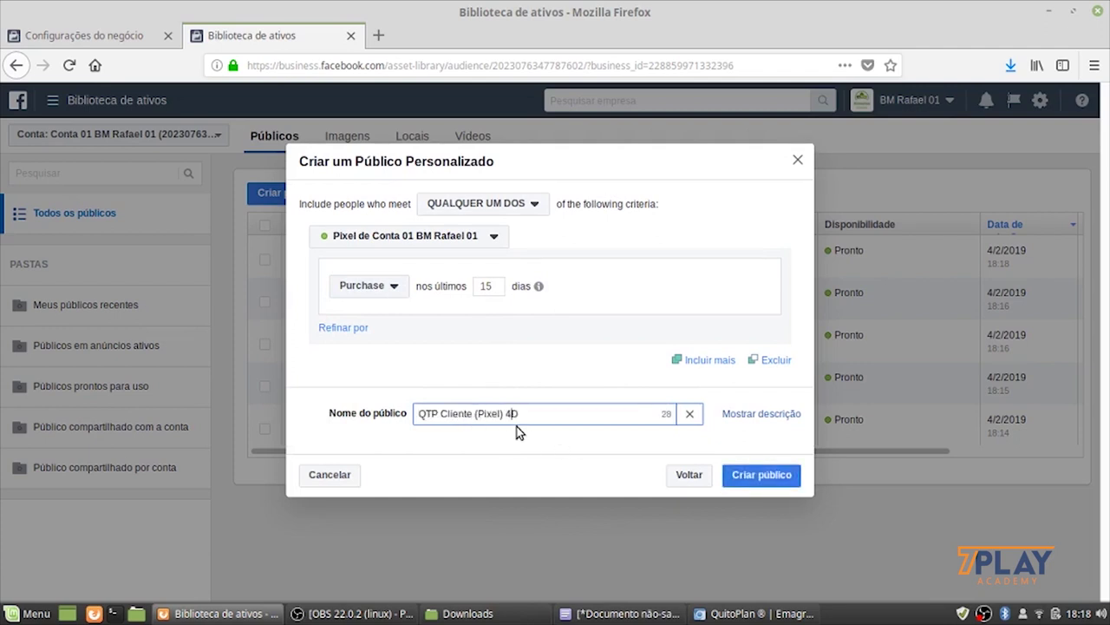
type("15")
left_click(756, 476)
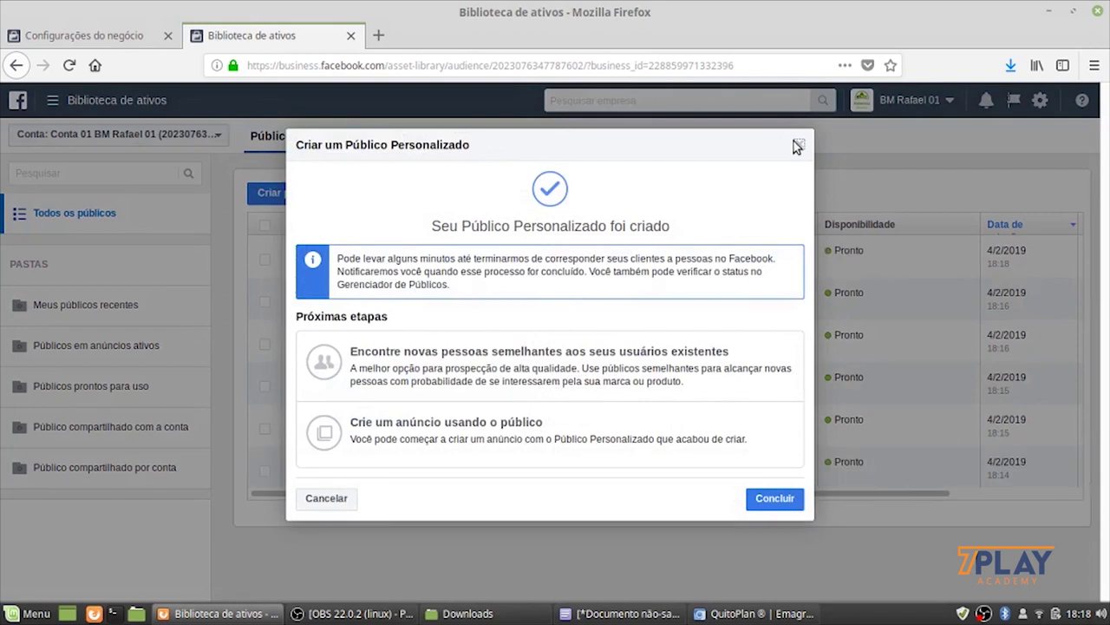
left_click(796, 144)
Start a further custom audience from Tráfego do site, using the Purchase event over the last 30 days
left_click(317, 192)
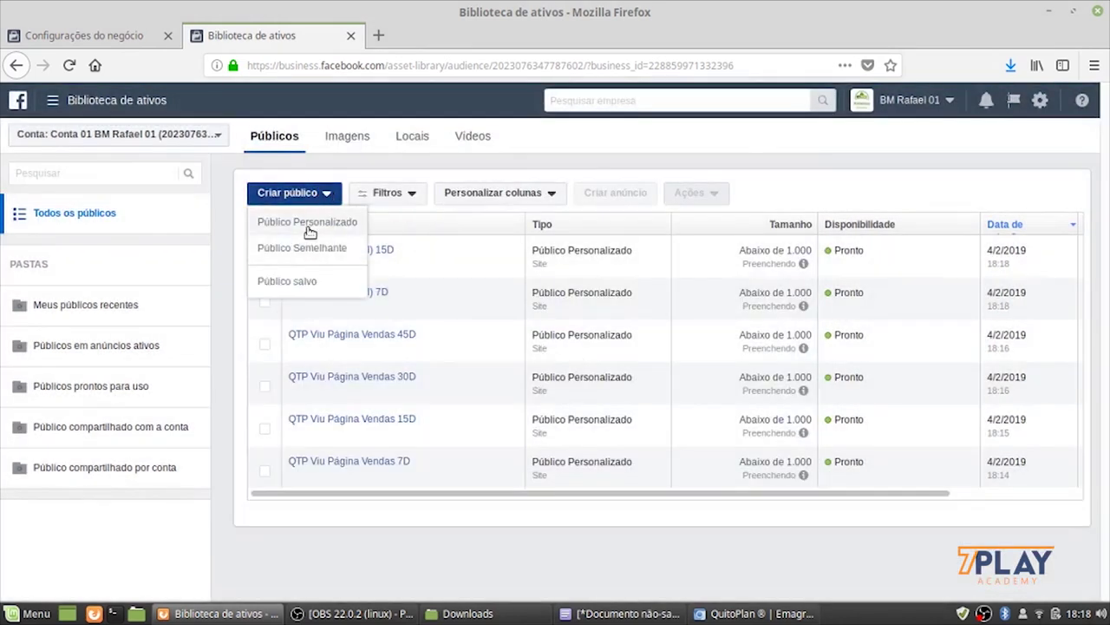
left_click(307, 222)
left_click(490, 411)
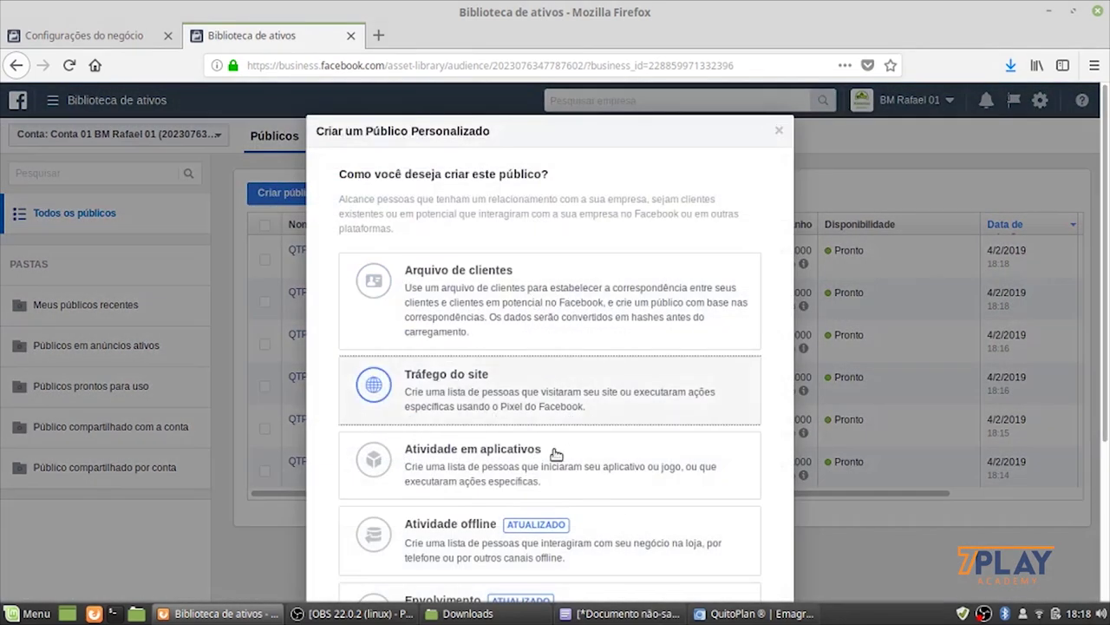
left_click(433, 293)
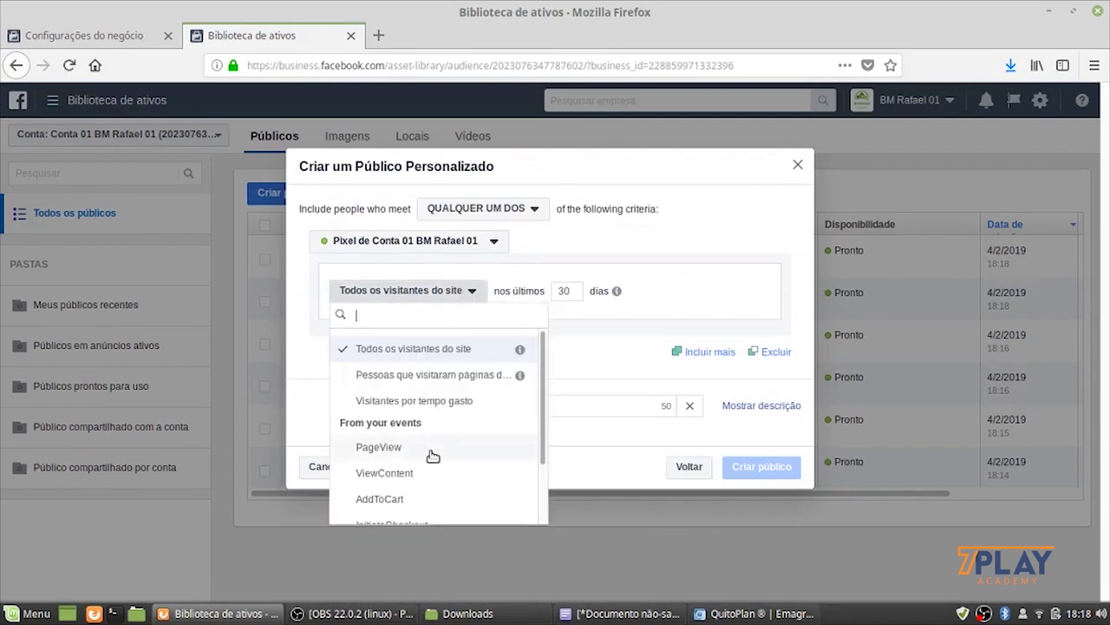
scroll(429, 454, "down", 2)
left_click(378, 510)
Name the audience "QTP Cliente (Pixel) 30D" by adapting the copied name, create it, and dismiss the creation dialog
left_click(480, 414)
key("ctrl+v")
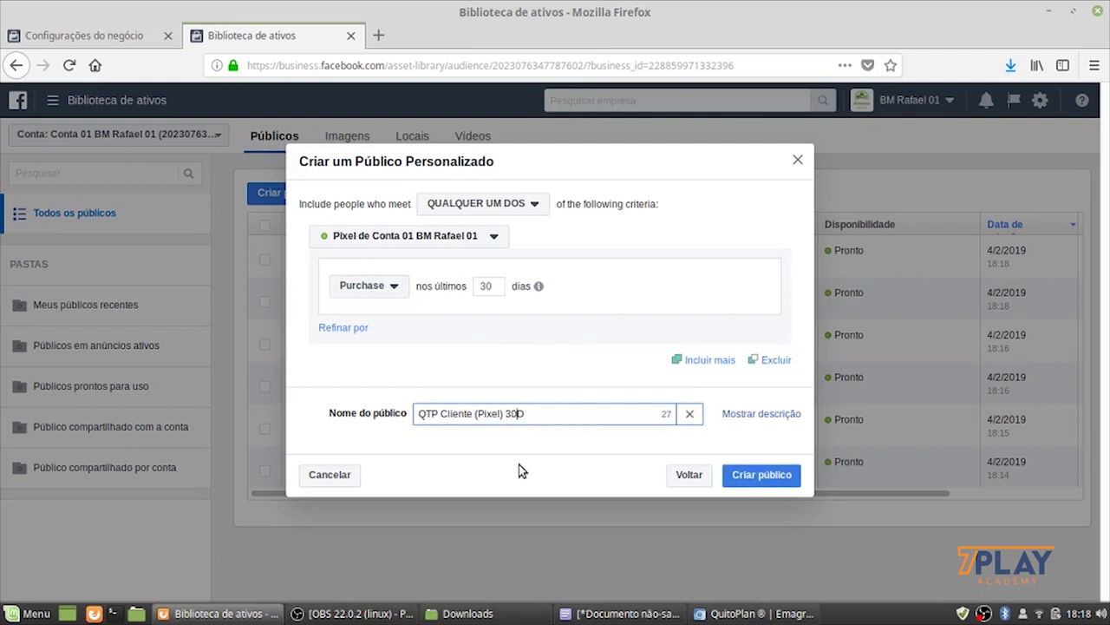
left_click(754, 485)
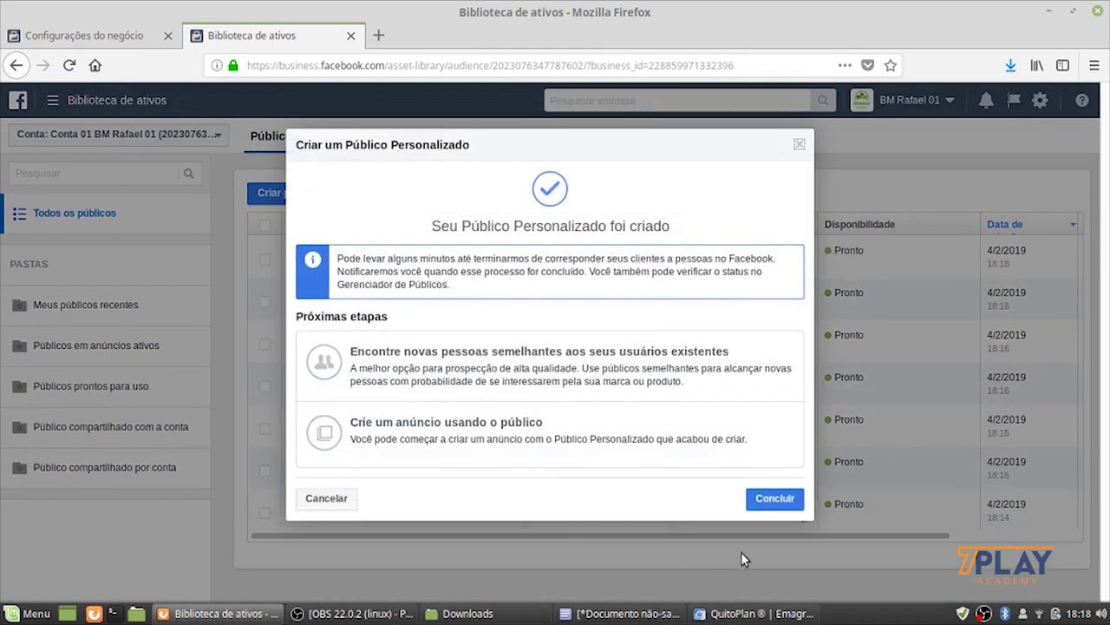
left_click(800, 145)
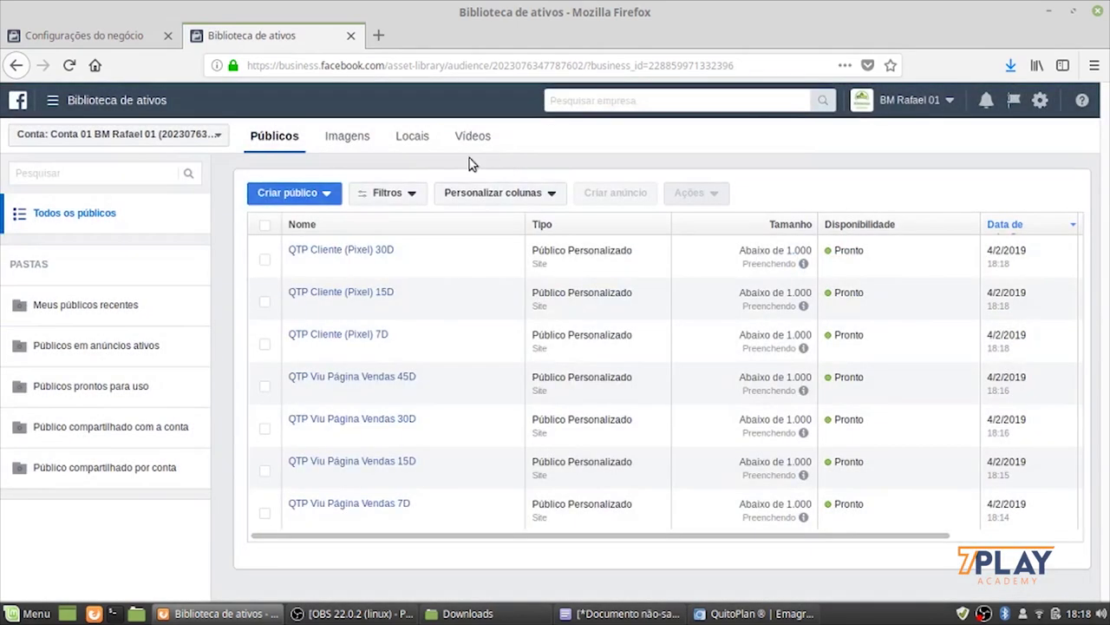
Start one more Tráfego do site custom audience, using the Purchase event over the last 45 days
left_click(279, 203)
left_click(283, 223)
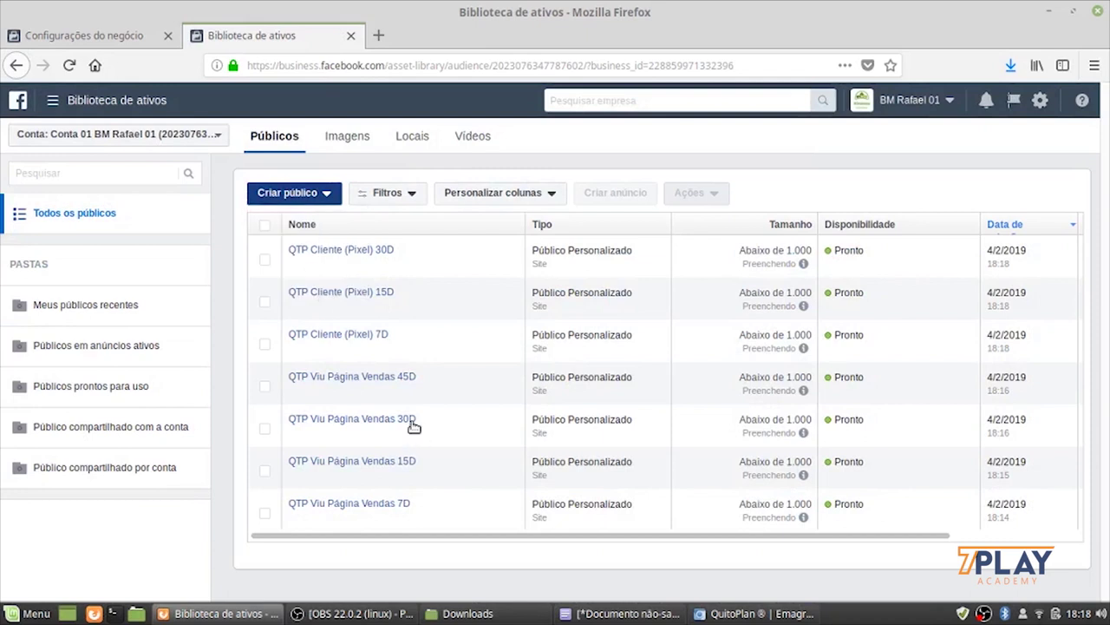
left_click(498, 390)
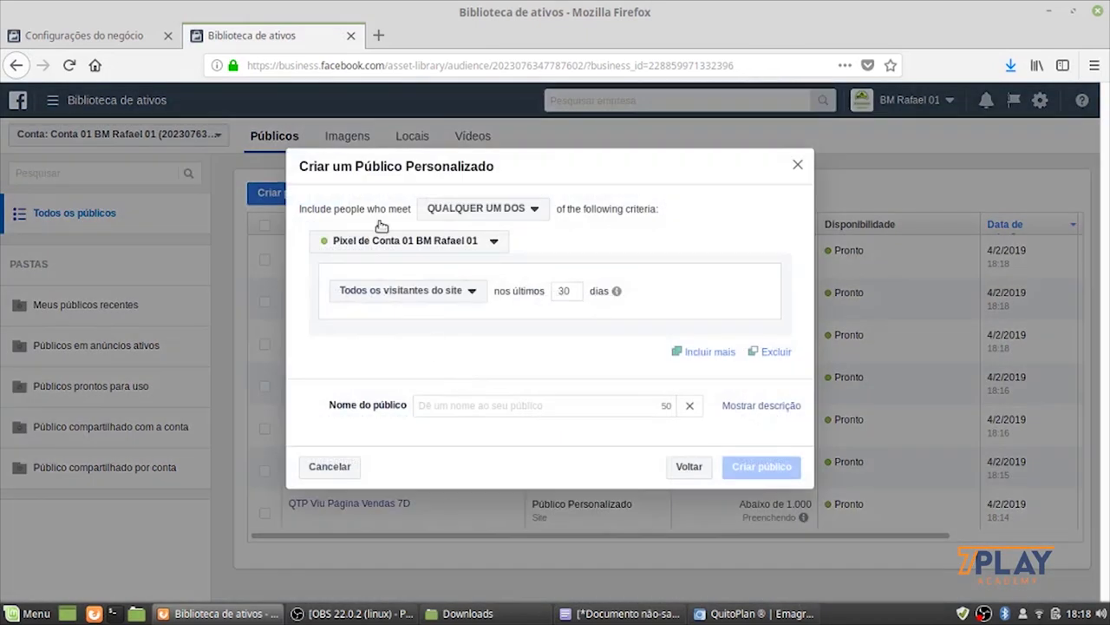
left_click(469, 295)
scroll(429, 451, "down", 2)
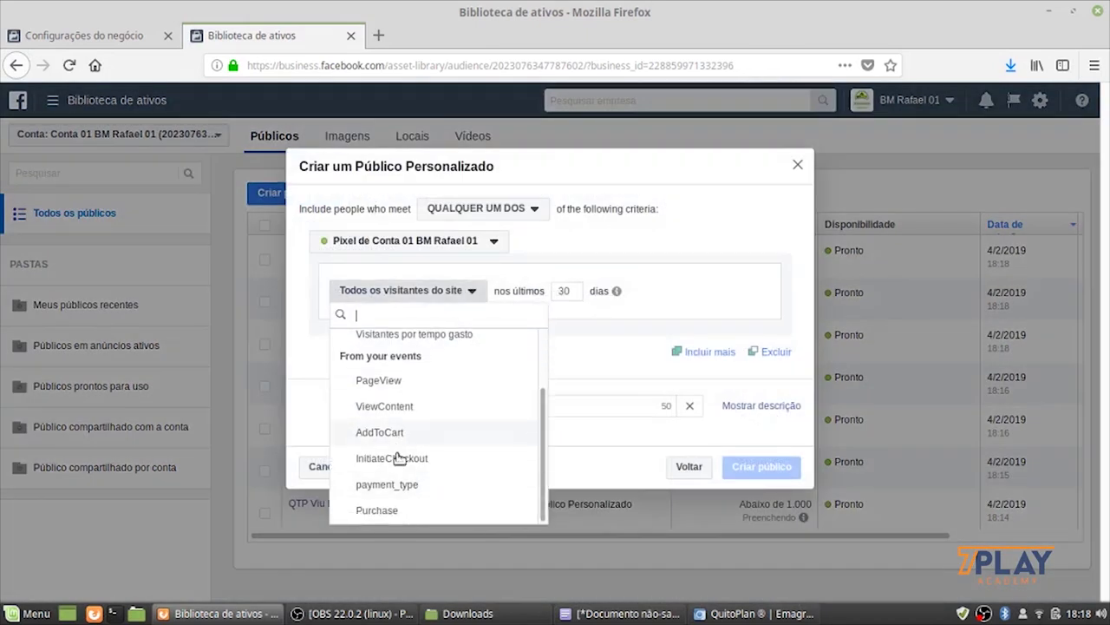
left_click(409, 505)
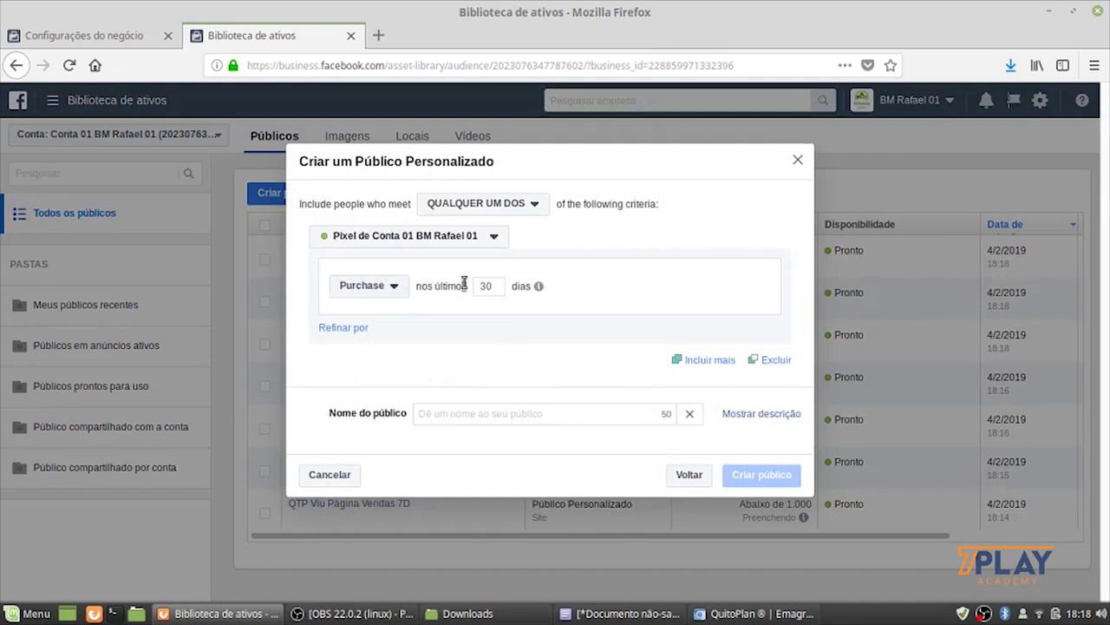
double_click(489, 286)
type("4")
Name the audience "QTP Cliente (Pixel) 45D" by adapting the copied name, create it, and dismiss the creation dialog
left_click(473, 414)
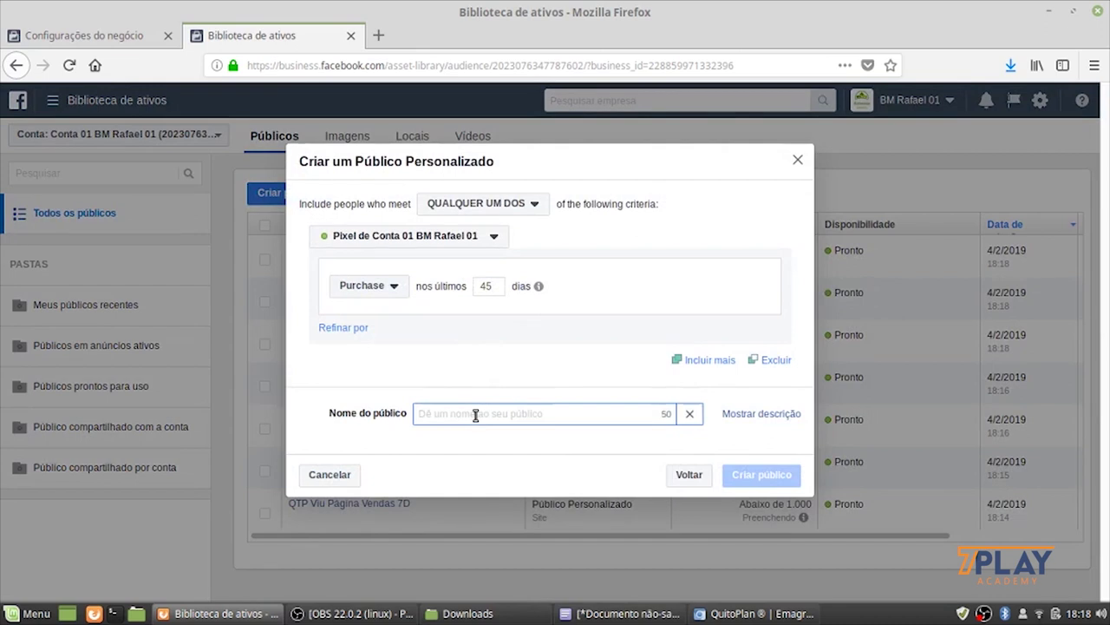
type("QTP Cliente (Pixel) 7D")
left_click(512, 414)
type("45")
left_click(767, 476)
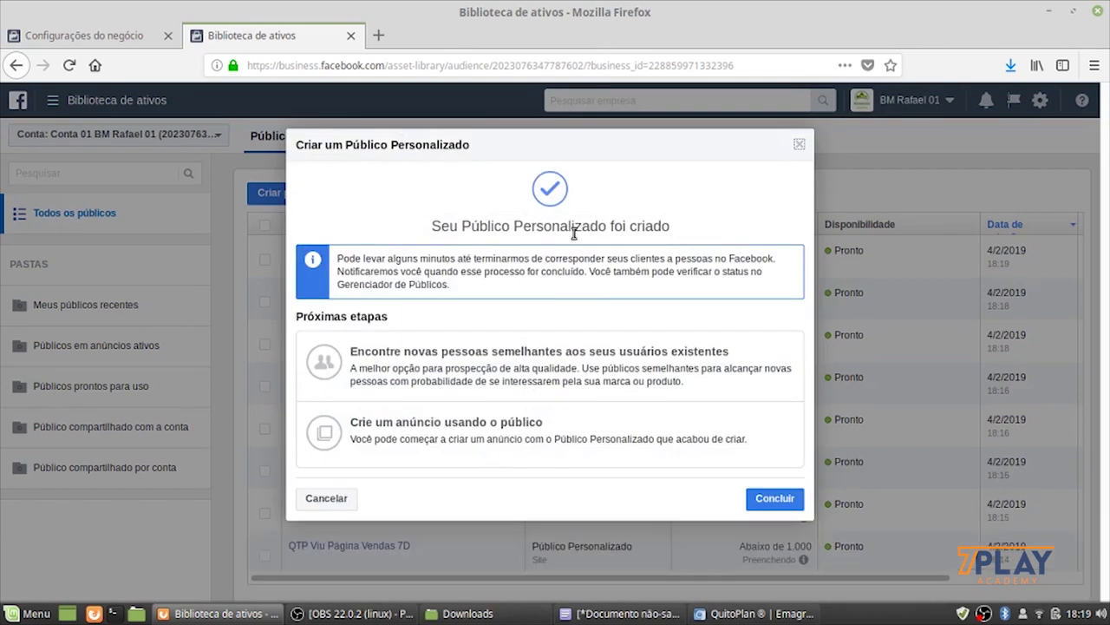
left_click(799, 144)
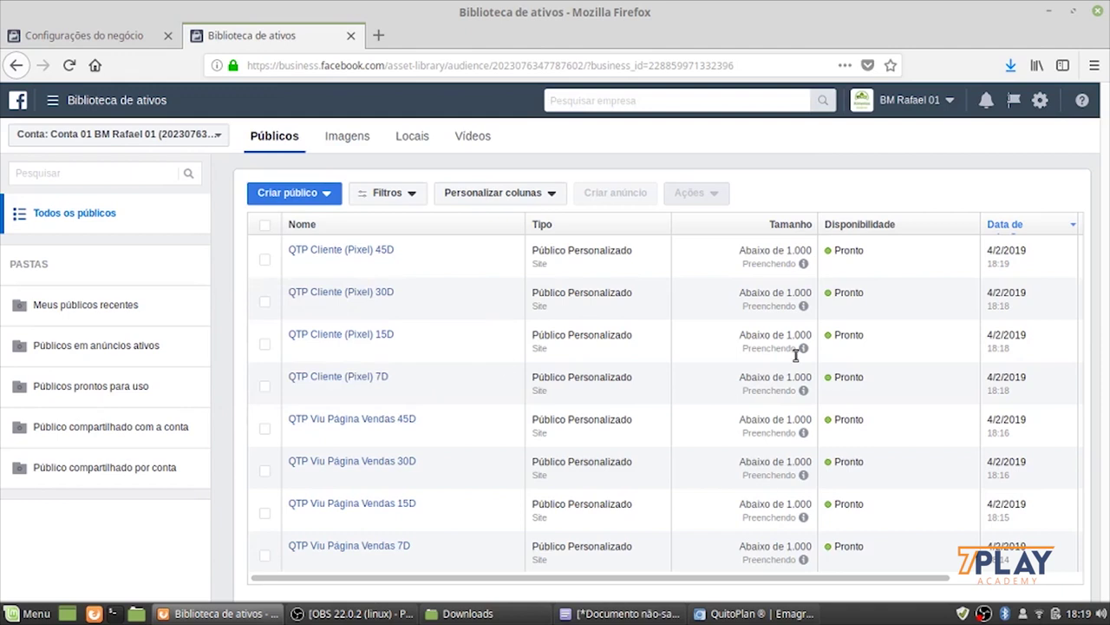
Start a new Tráfego do site custom audience based on people who visited specific web pages
mouse_move(318, 212)
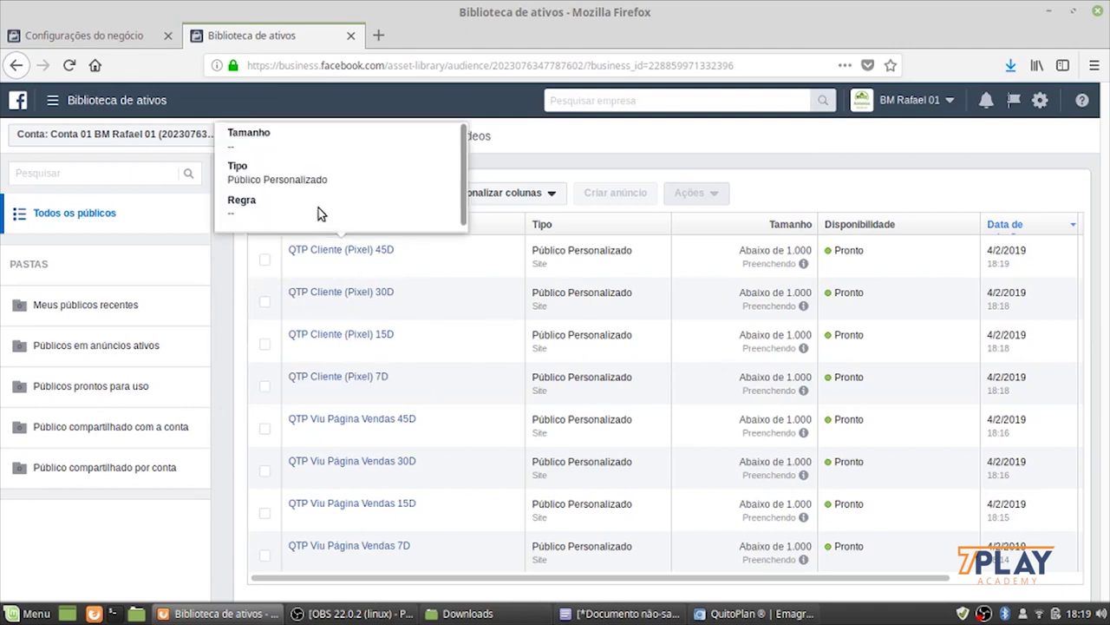
left_click(330, 193)
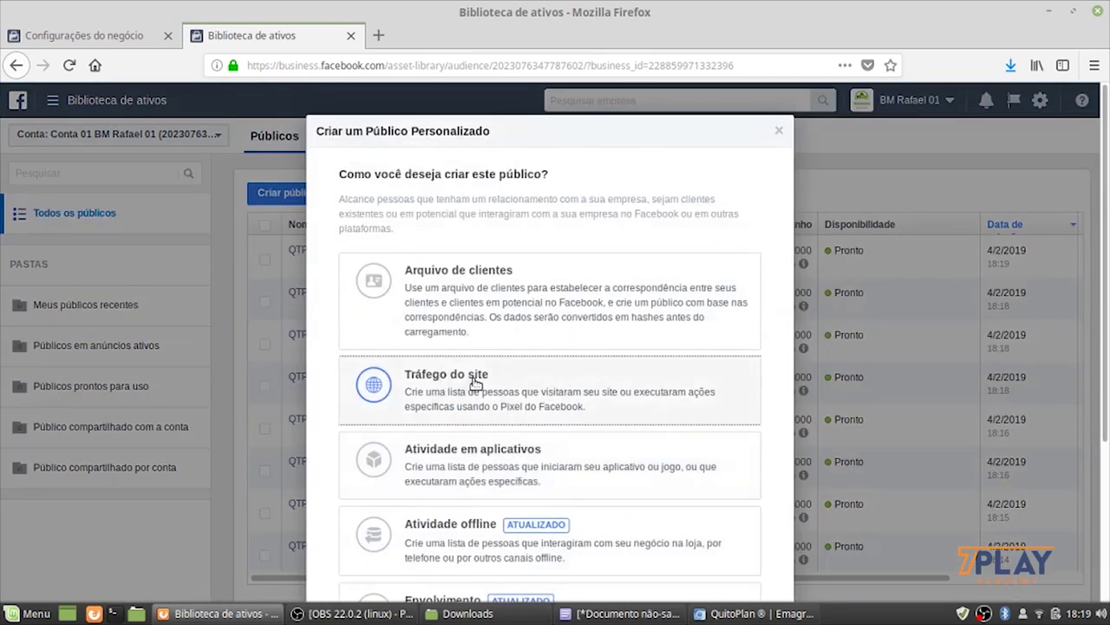
left_click(471, 377)
left_click(493, 242)
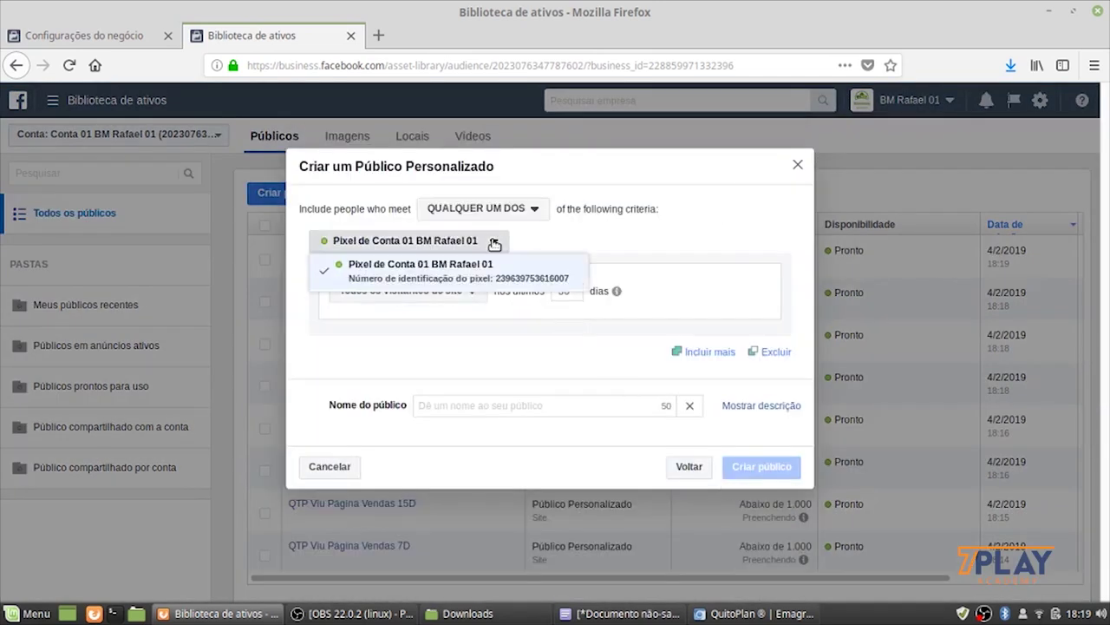
left_click(471, 290)
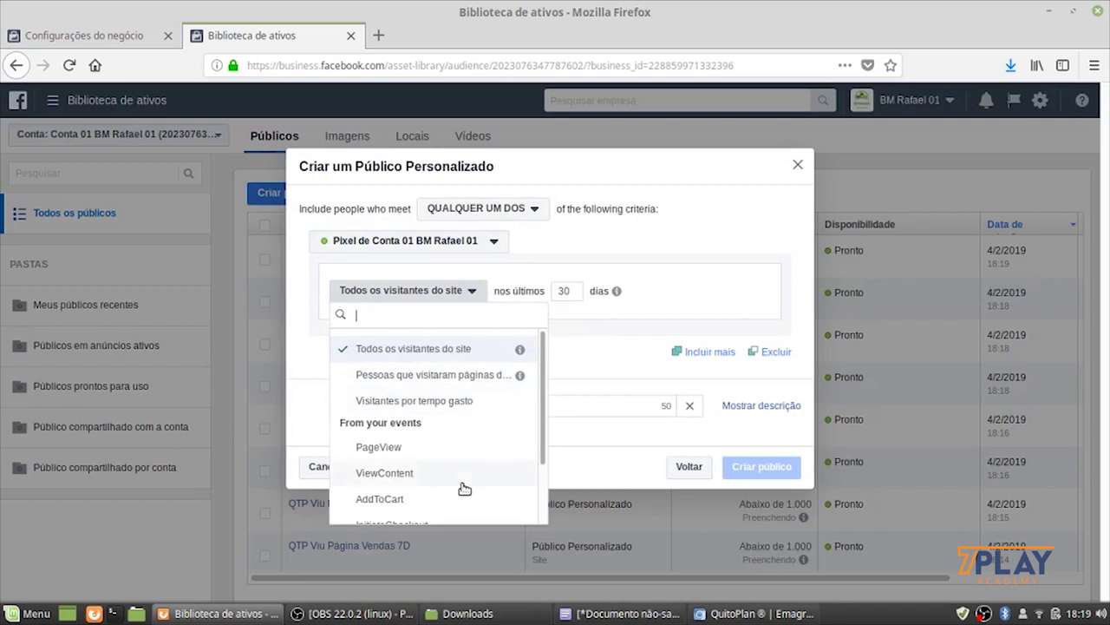
left_click(433, 384)
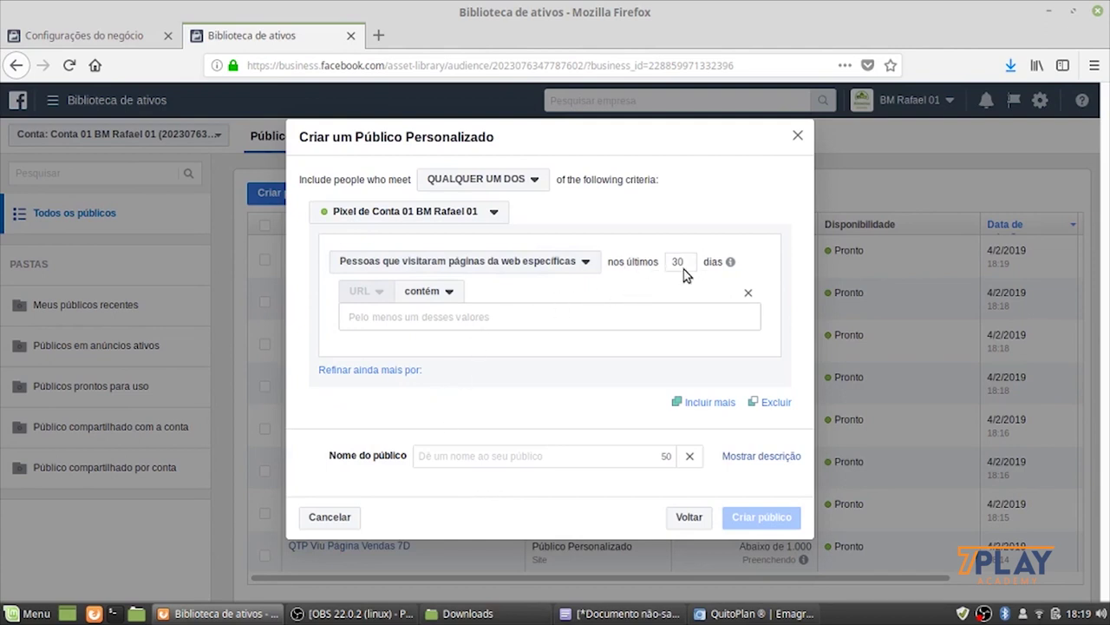
Add the URL value "terra.com/vendas" to the specific web pages rule, and close the audience form without creating it
left_click(473, 318)
type("terra.com/vendas")
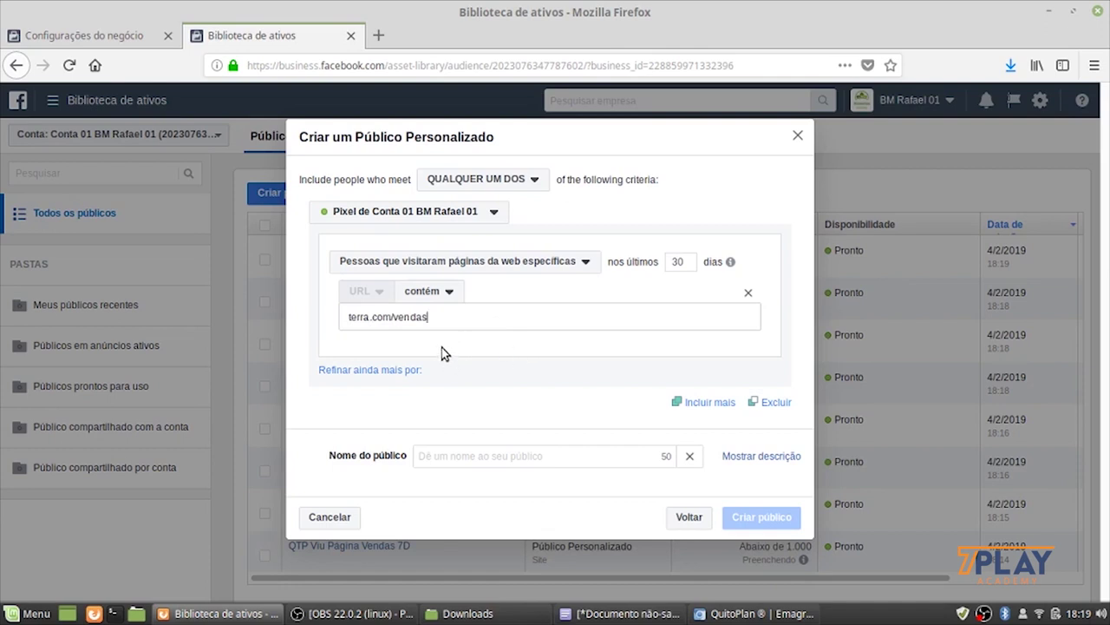
key("Return")
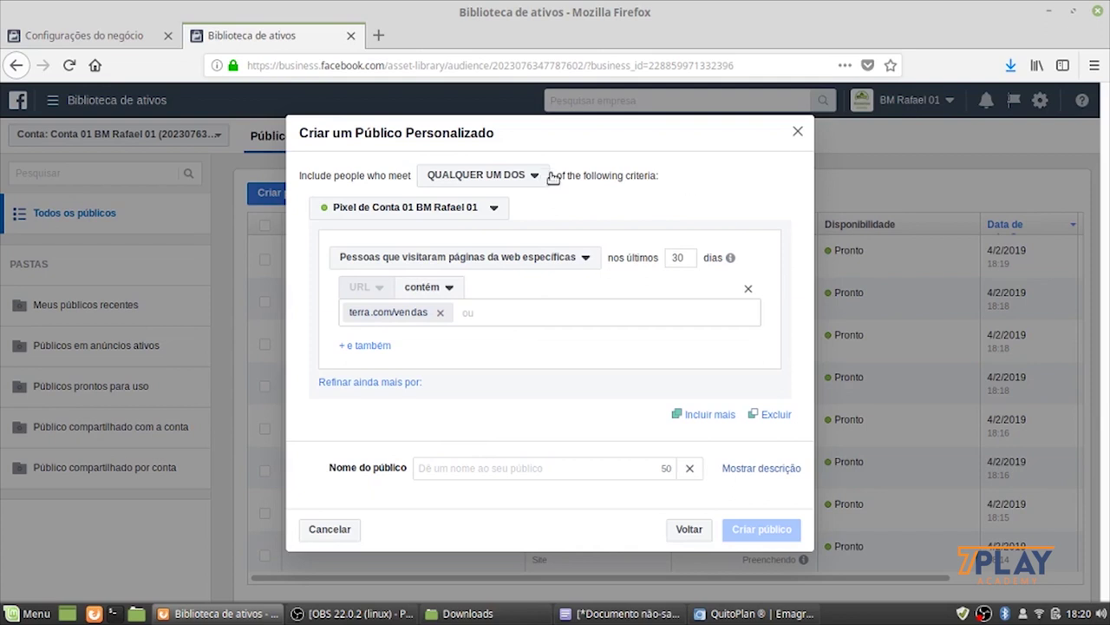
key("Escape")
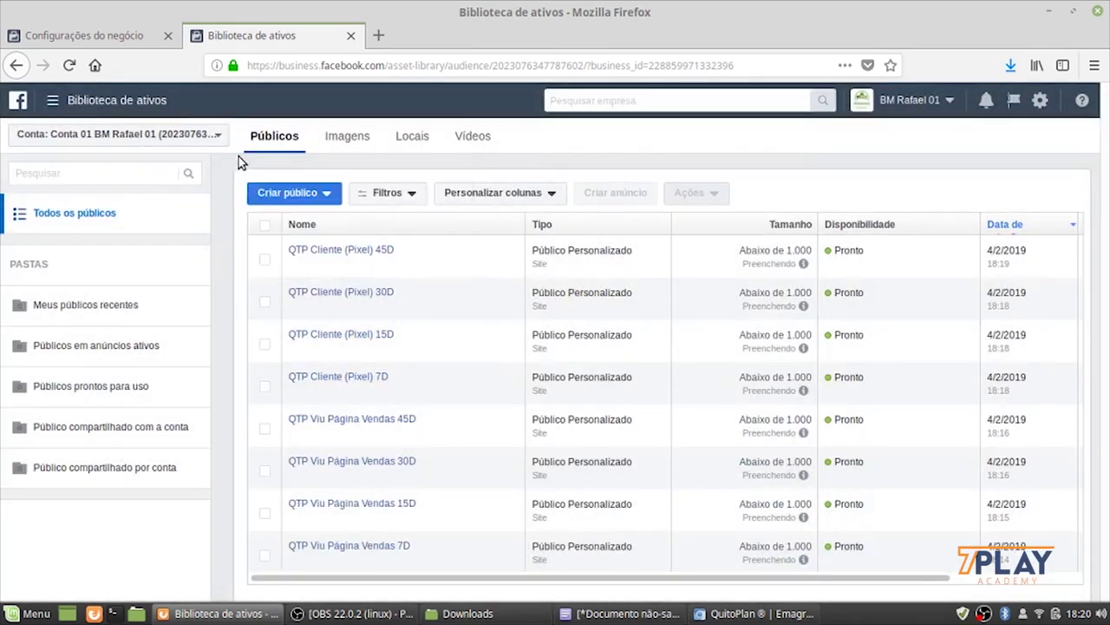
Look at the custom audience form for Atividade em aplicativos and close it without creating an audience
left_click(267, 191)
left_click(293, 244)
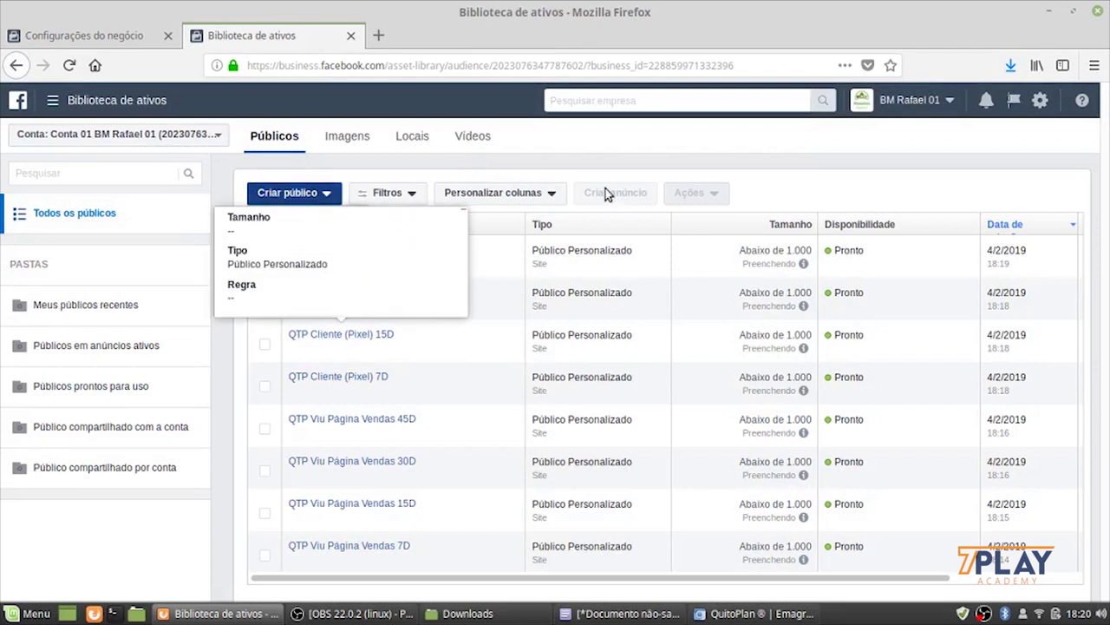
left_click(318, 195)
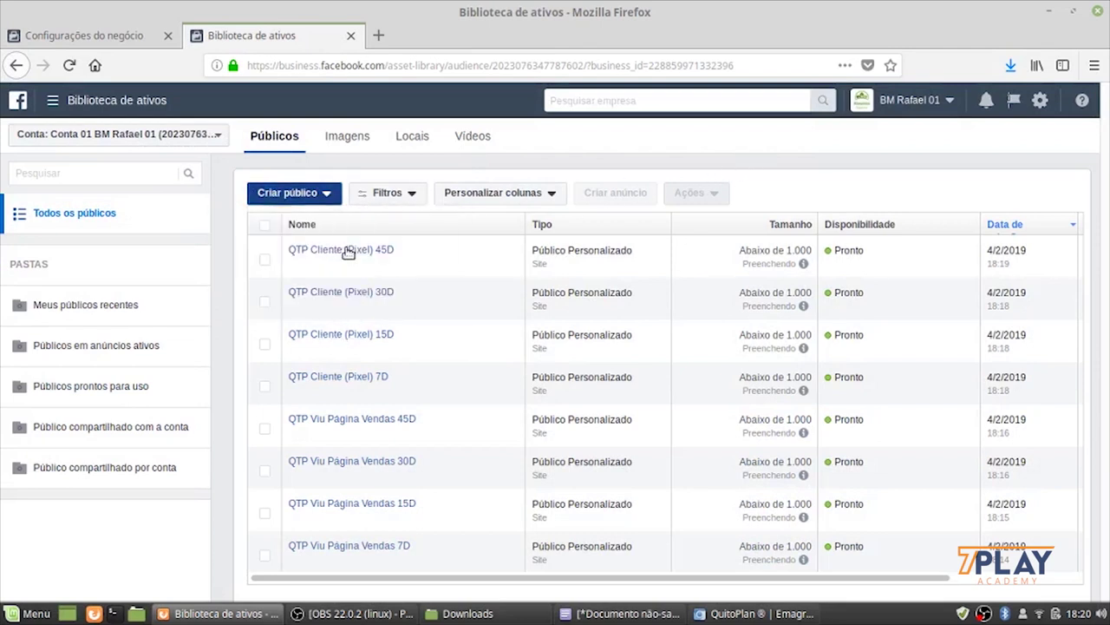
scroll(520, 391, "down", 3)
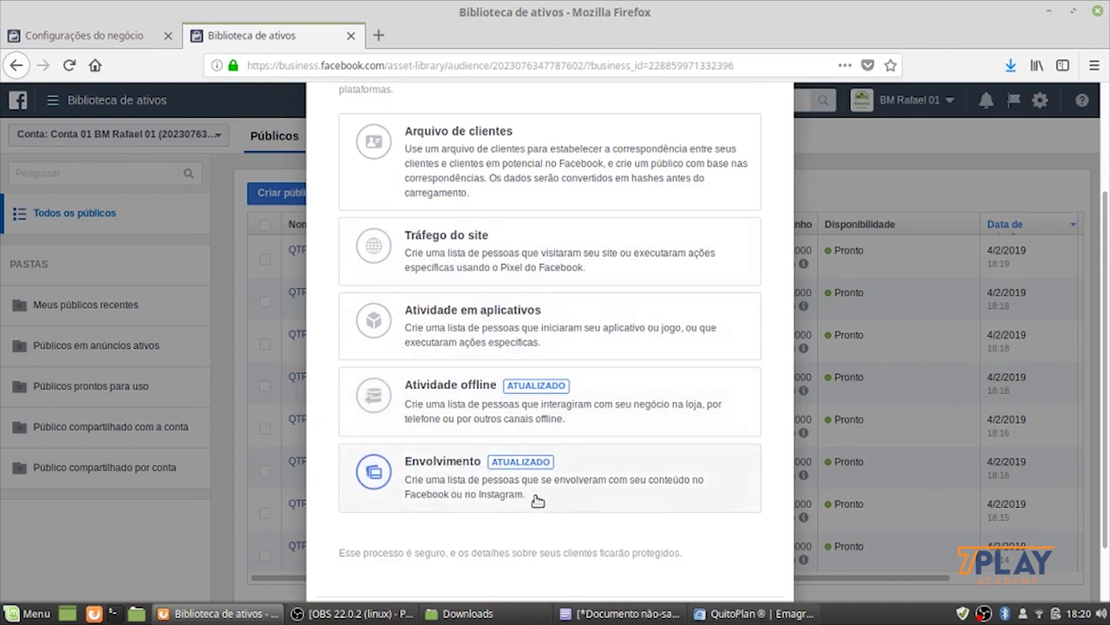
left_click(526, 325)
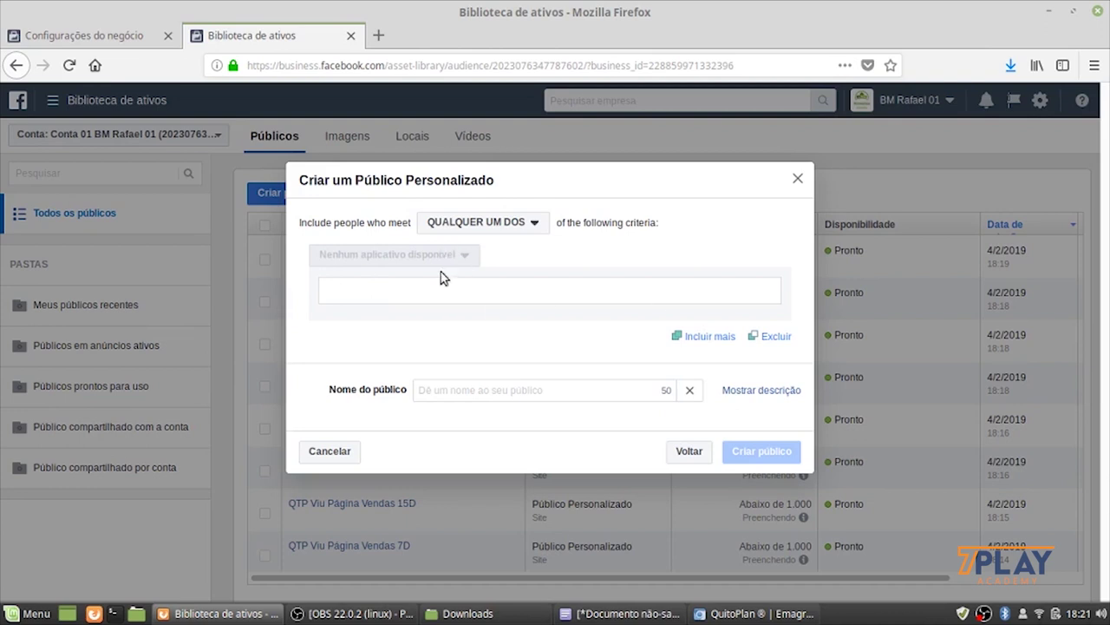
left_click(793, 187)
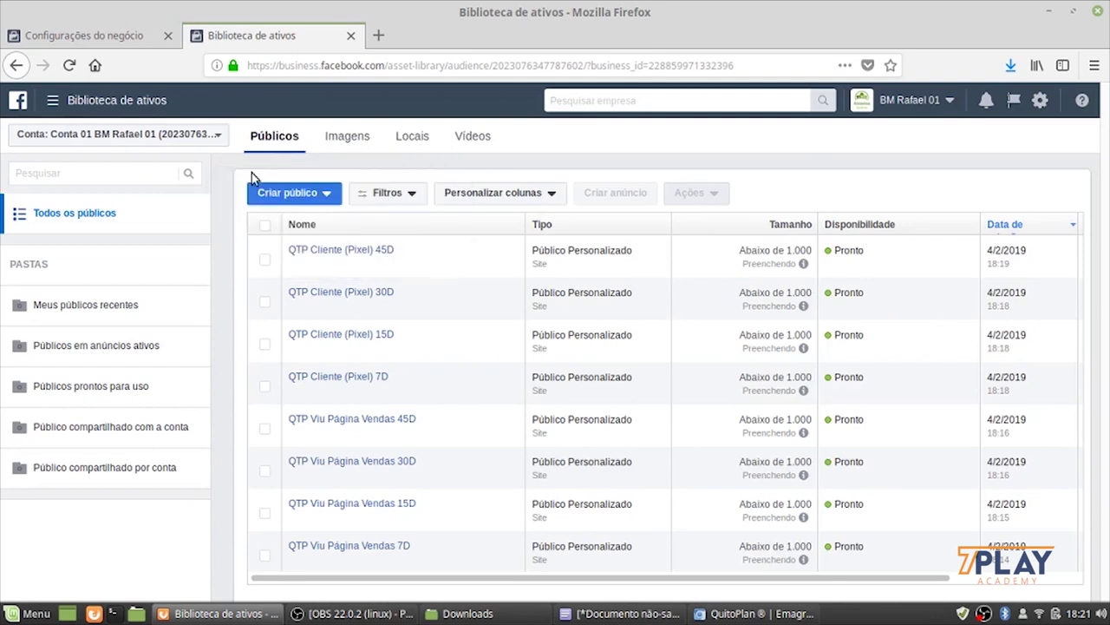
Start a new custom audience of the Envolvimento type, based on Vídeo, and check the help for the retention period
left_click(286, 192)
left_click(295, 222)
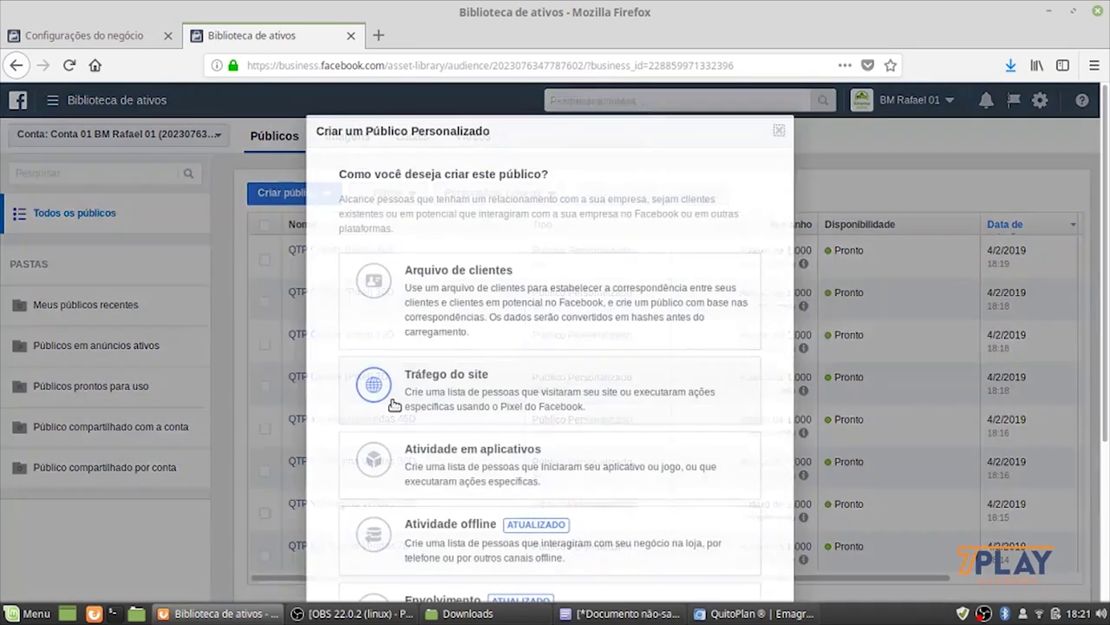
scroll(559, 519, "down", 3)
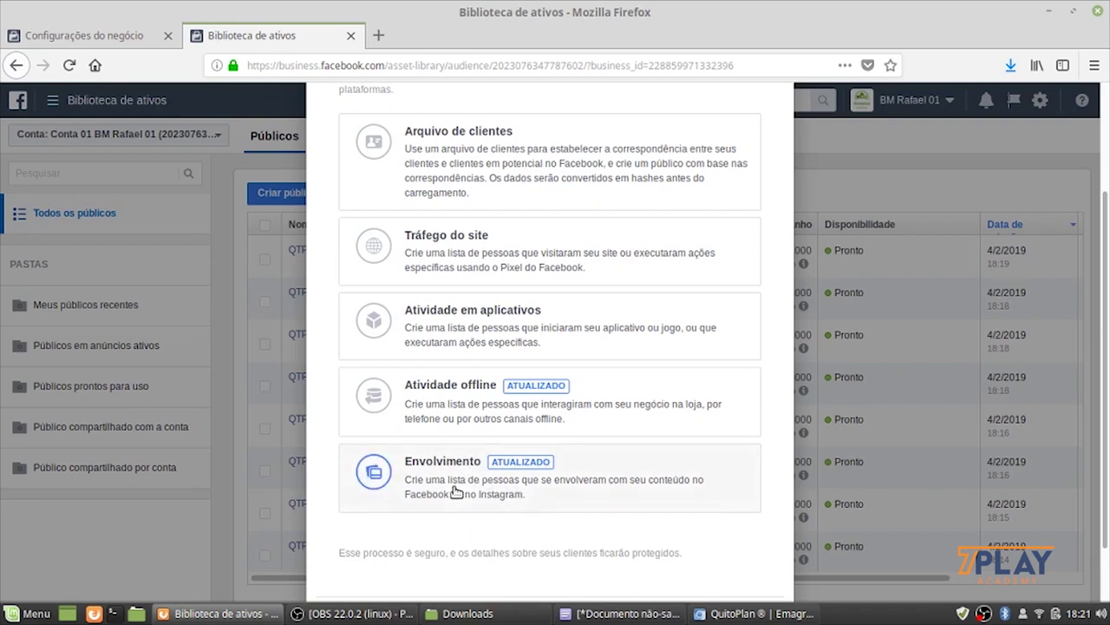
scroll(453, 483, "down", 5)
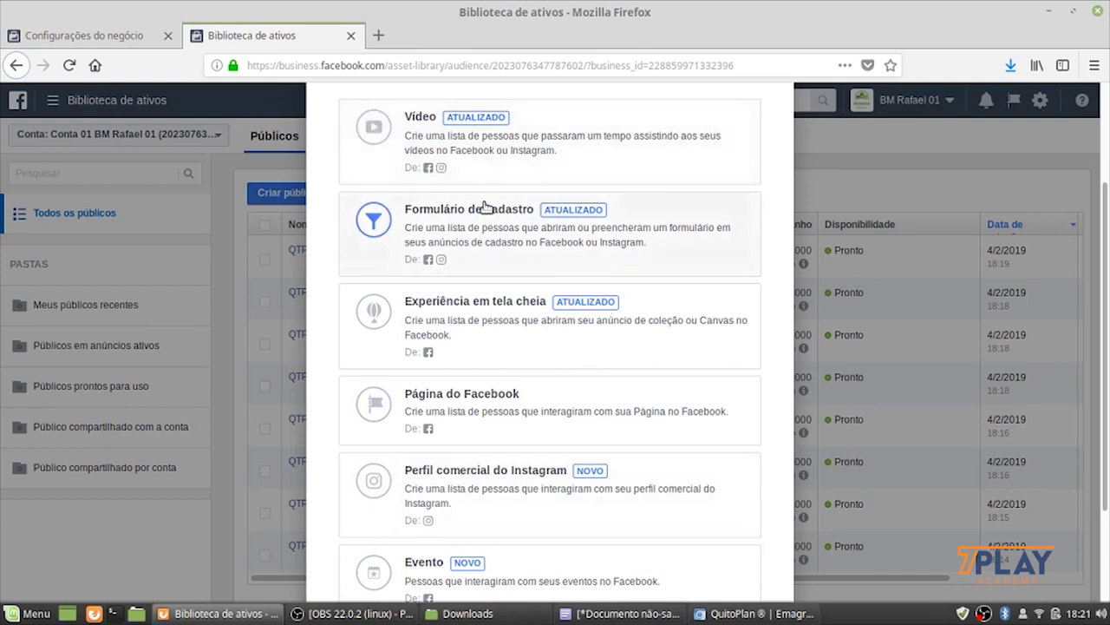
left_click(533, 145)
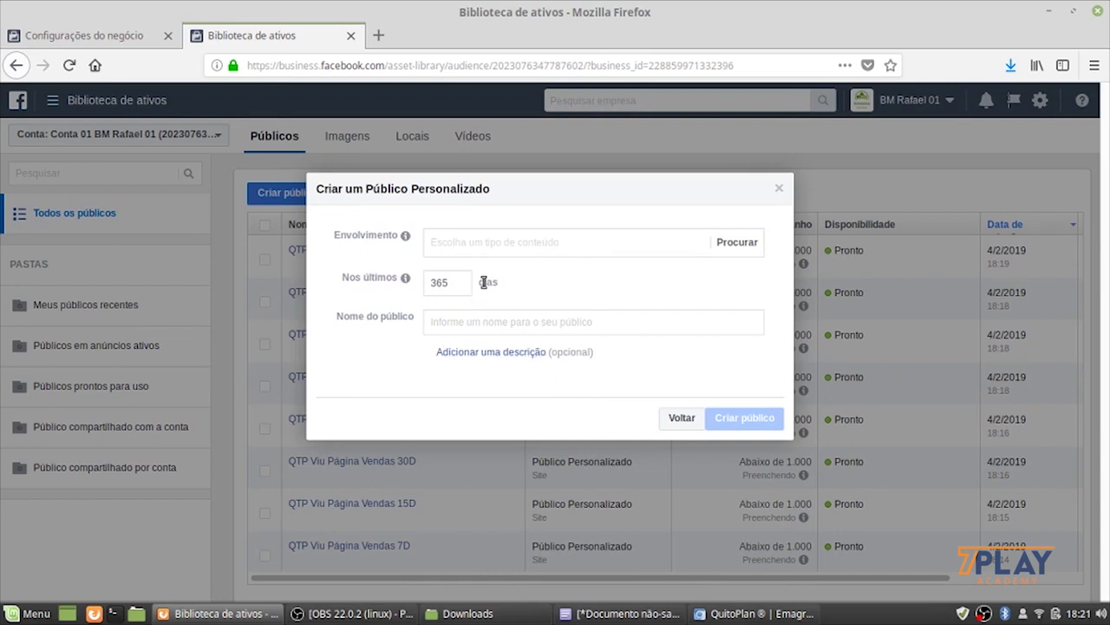
mouse_move(401, 288)
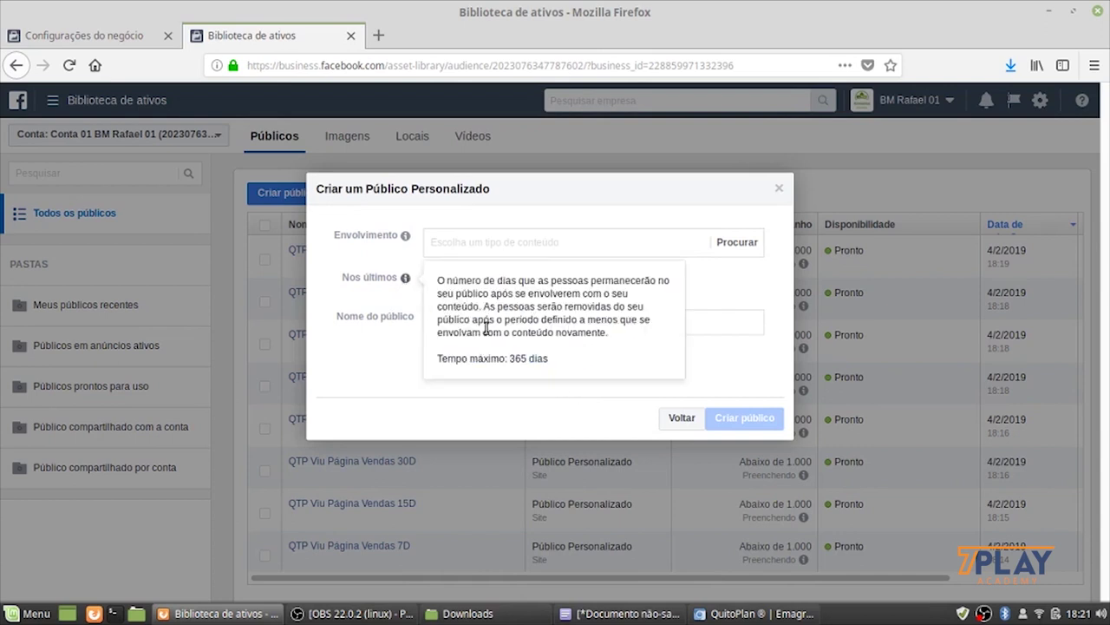
Target people who viewed 95% of the video, and choose the "Pele bonita com os alimentos" video from the Alimentos Saudáveis page
left_click(542, 240)
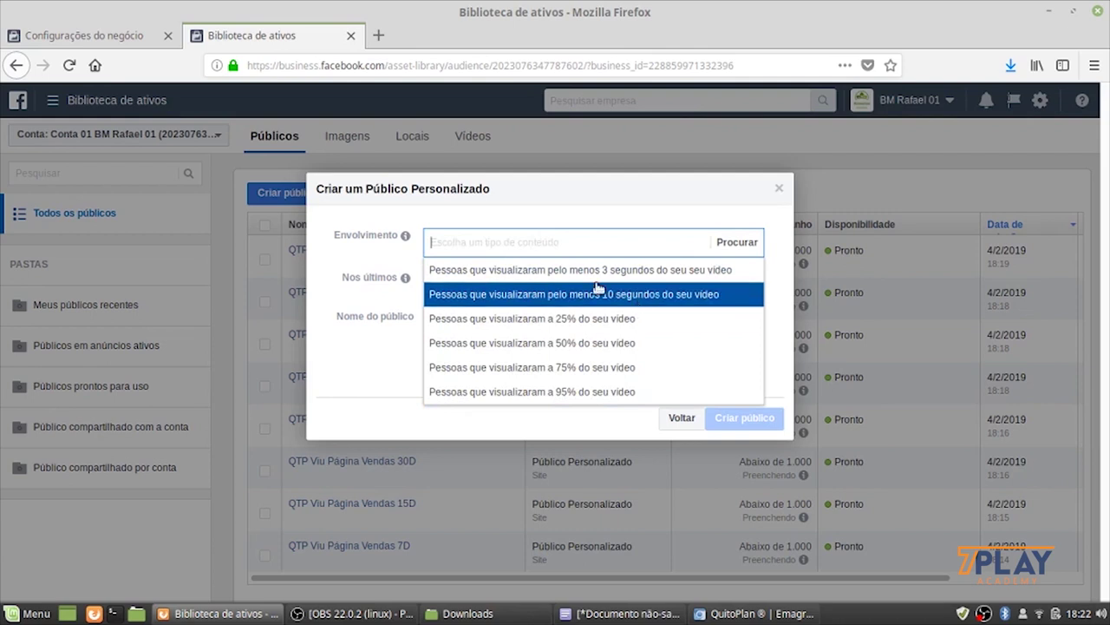
left_click(565, 197)
left_click(552, 242)
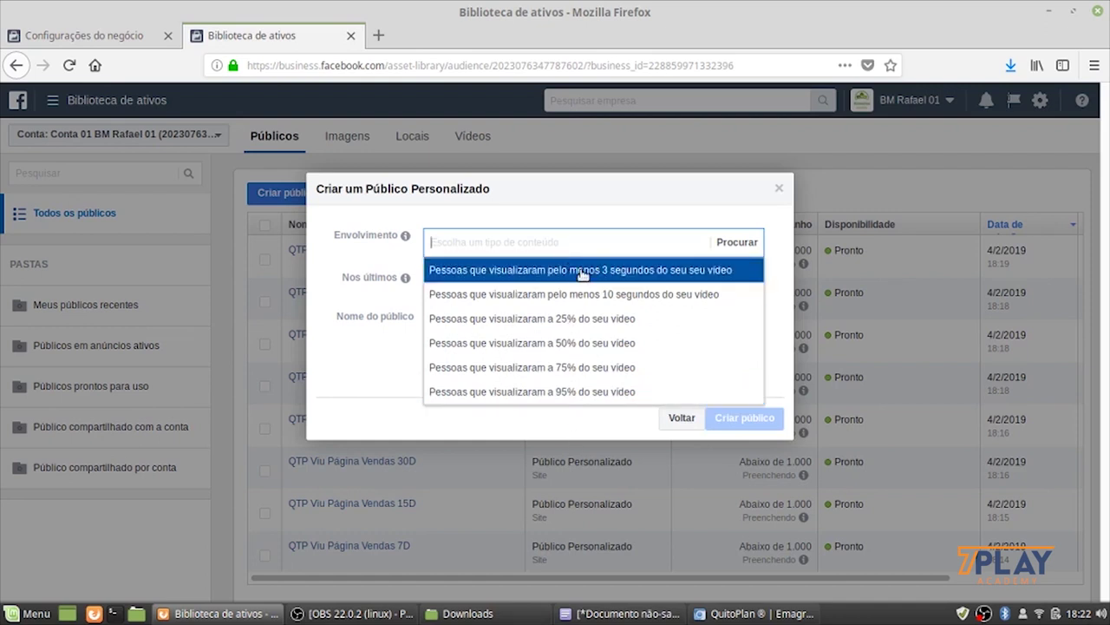
left_click(574, 395)
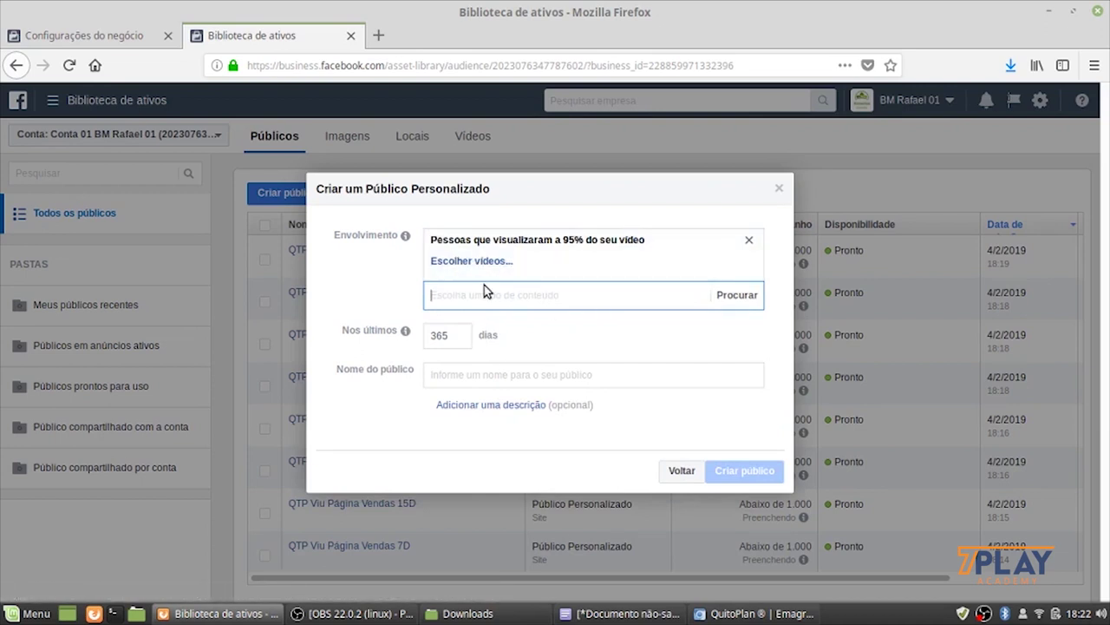
left_click(464, 264)
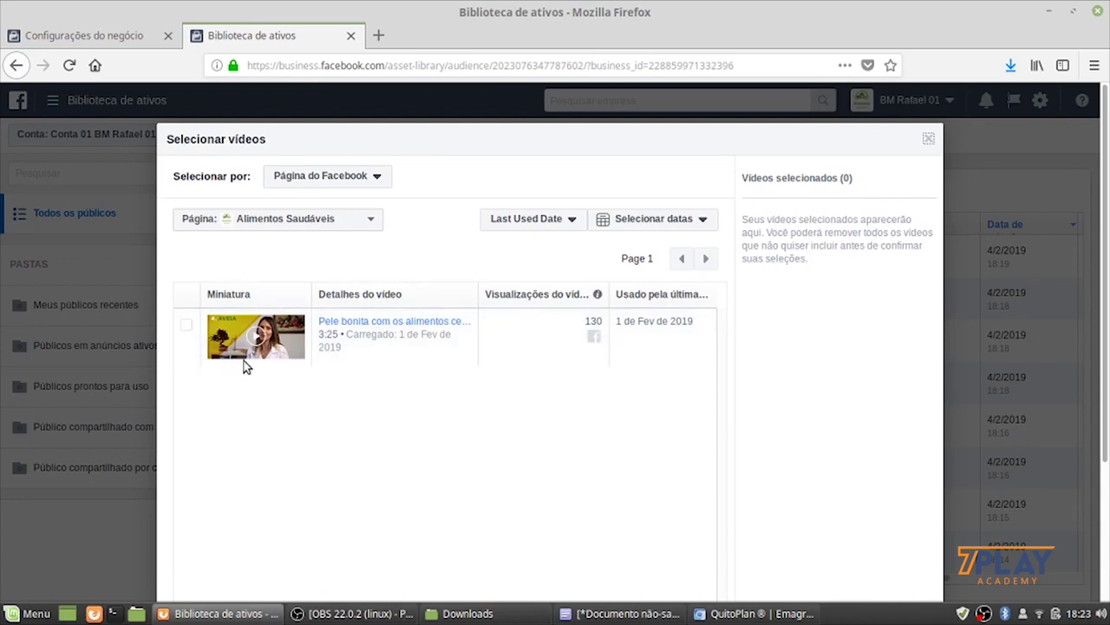
left_click(187, 325)
scroll(503, 433, "down", 3)
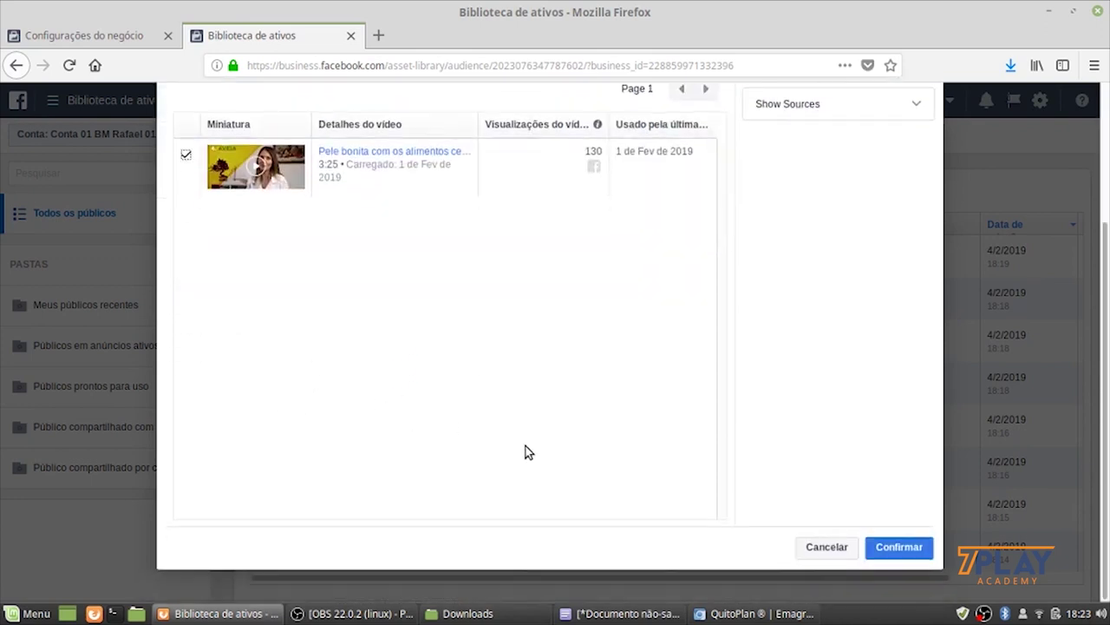
left_click(899, 547)
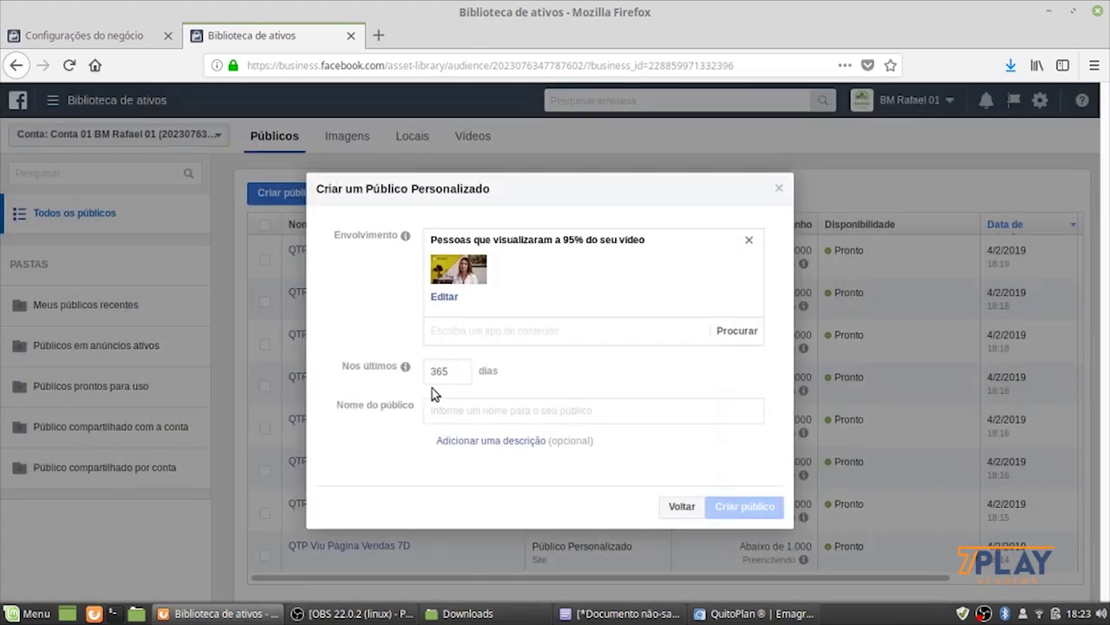
Set the video audience's period to the last 7 days
left_click_drag(435, 369, 370, 371)
left_click_drag(449, 371, 405, 370)
mouse_move(405, 368)
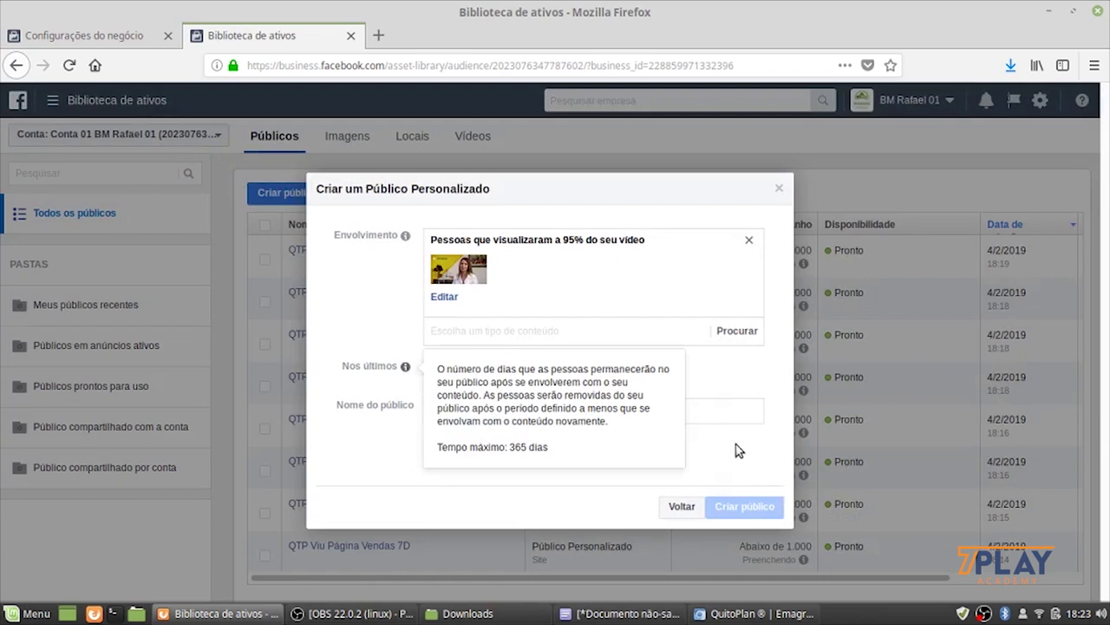
type("7")
Name the audience "QTP View Video Alimentos 7d", copy the name for reuse, create the audience, and dismiss the creation dialog
left_click(735, 406)
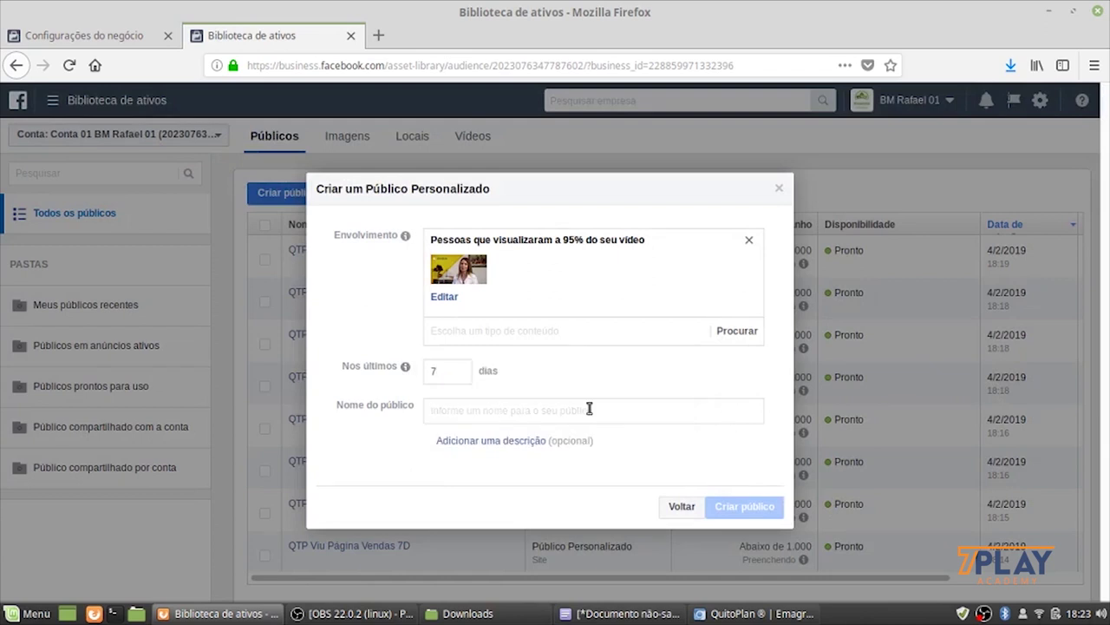
type("QTP View Video")
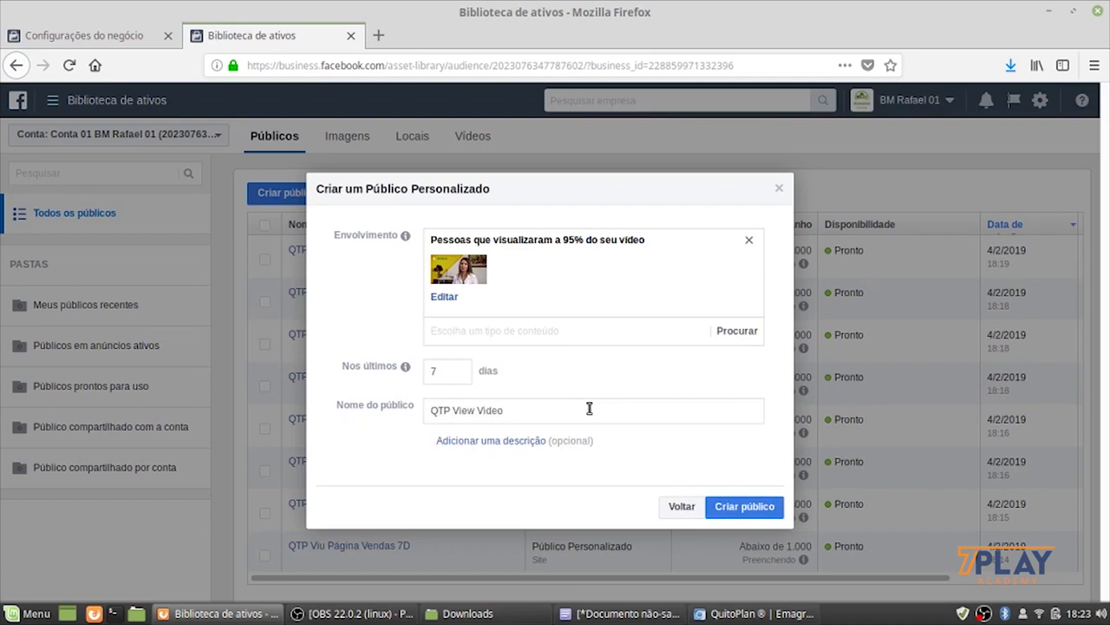
type("Alimentos 7d")
left_click_drag(576, 412, 399, 406)
key("ctrl+c")
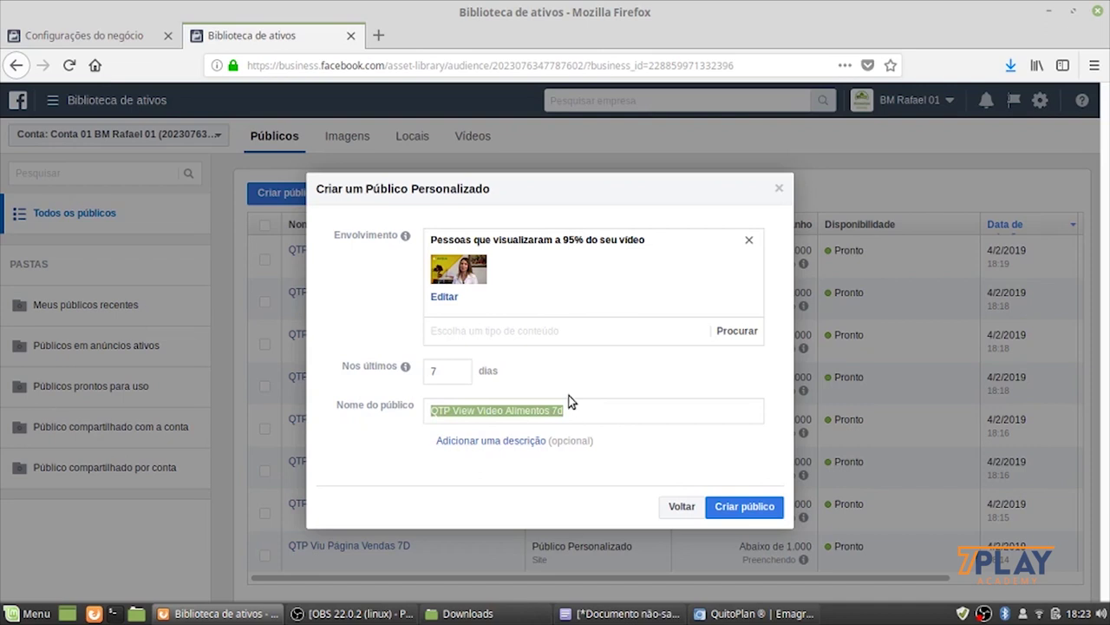
left_click(767, 511)
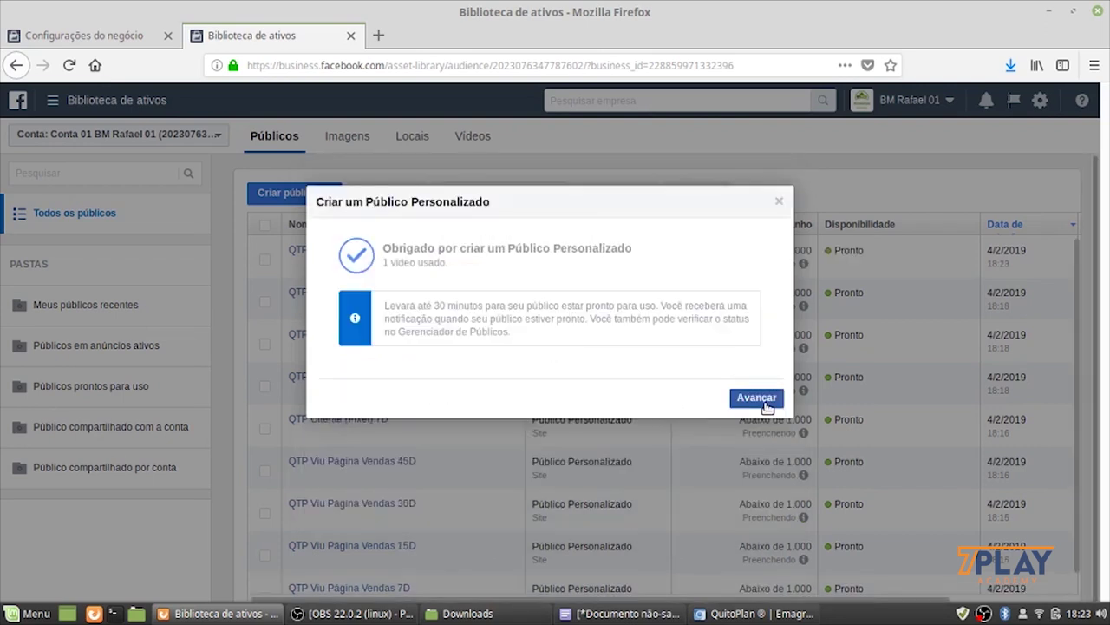
left_click(756, 398)
left_click(780, 162)
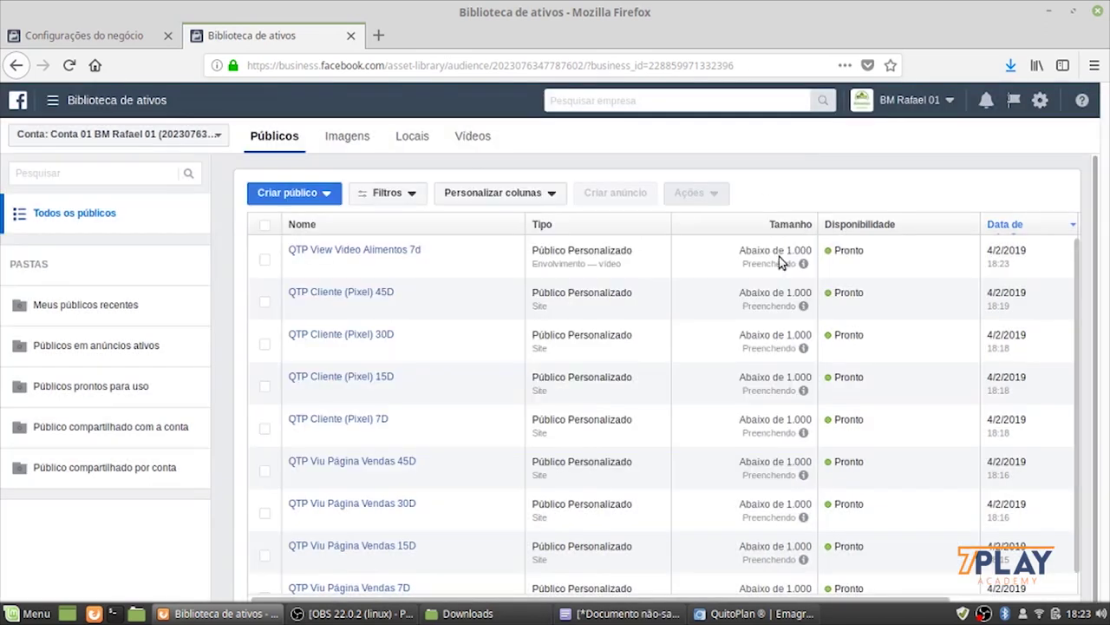
Start another Envolvimento custom audience based on Vídeo
mouse_move(277, 295)
left_click(328, 190)
left_click(317, 223)
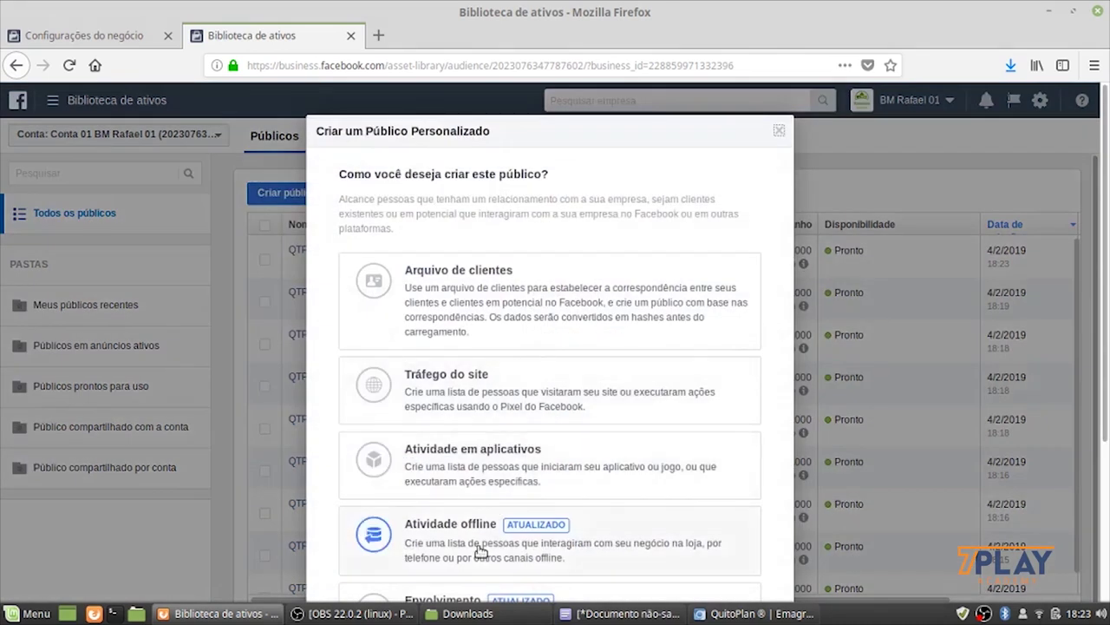
scroll(482, 552, "down", 6)
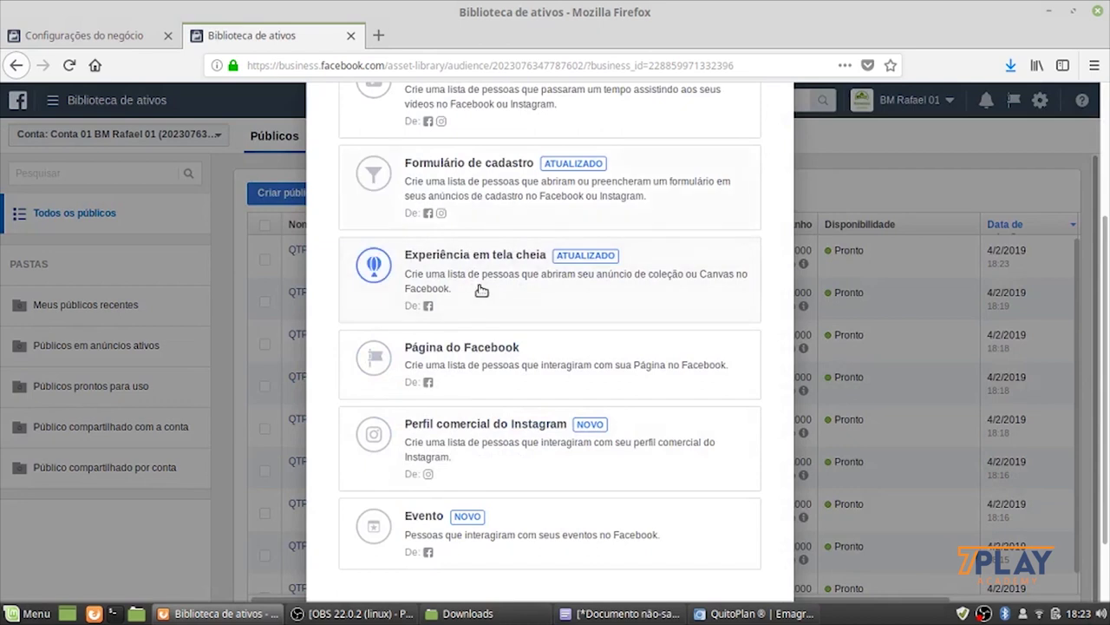
scroll(460, 291, "up", 6)
left_click(469, 287)
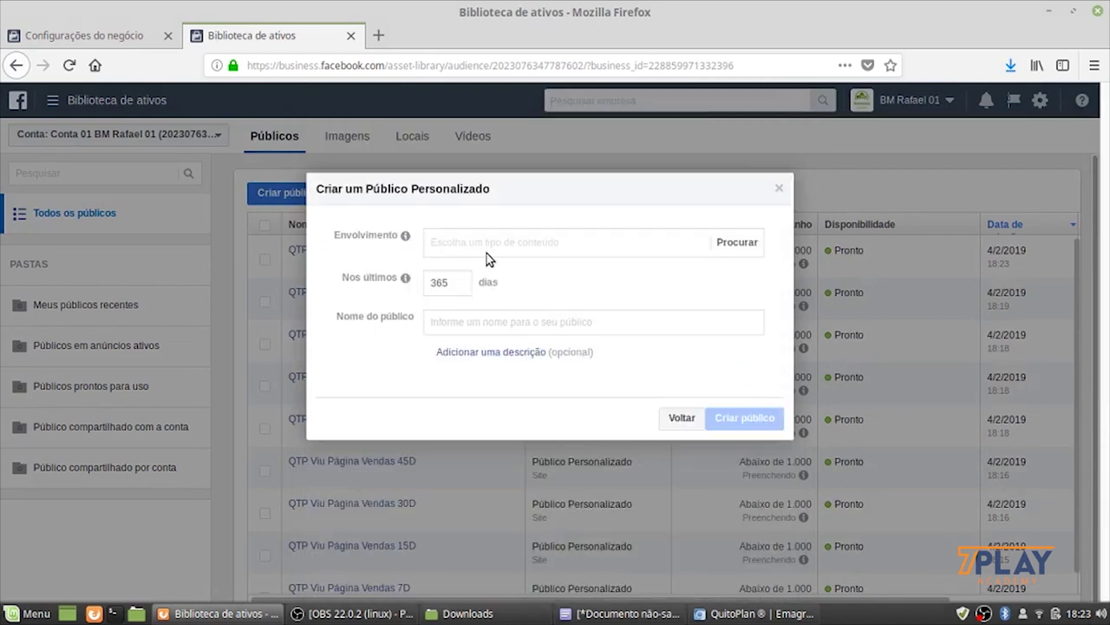
Choose 95% video viewers for this second video audience, and select the same "Pele bonita com os alimentos" video as its source
left_click(486, 252)
left_click(599, 392)
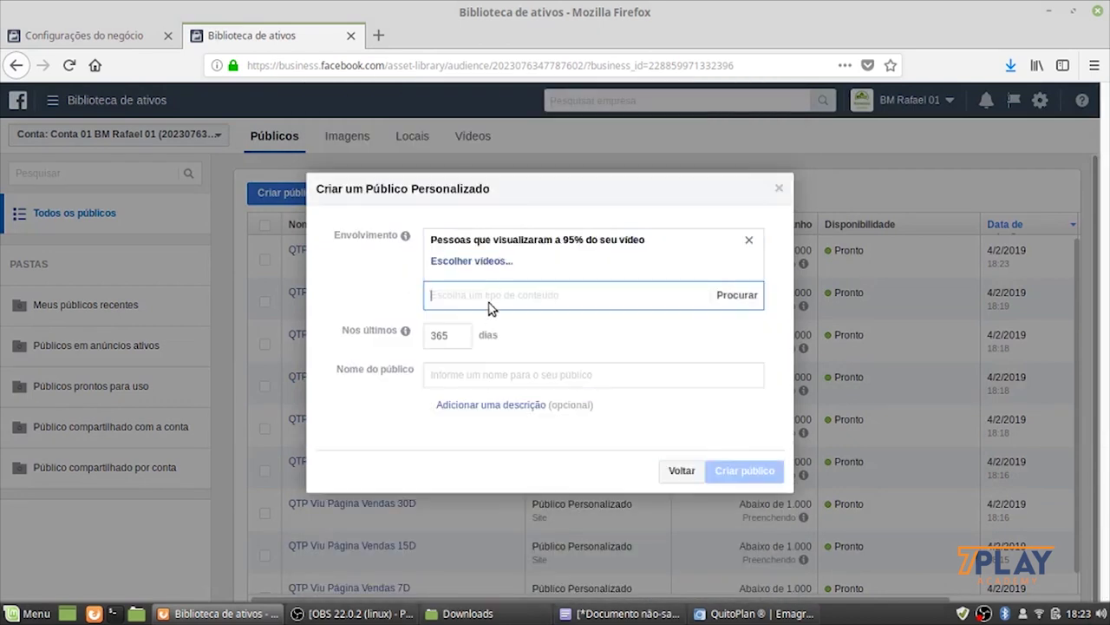
left_click(455, 260)
left_click(187, 328)
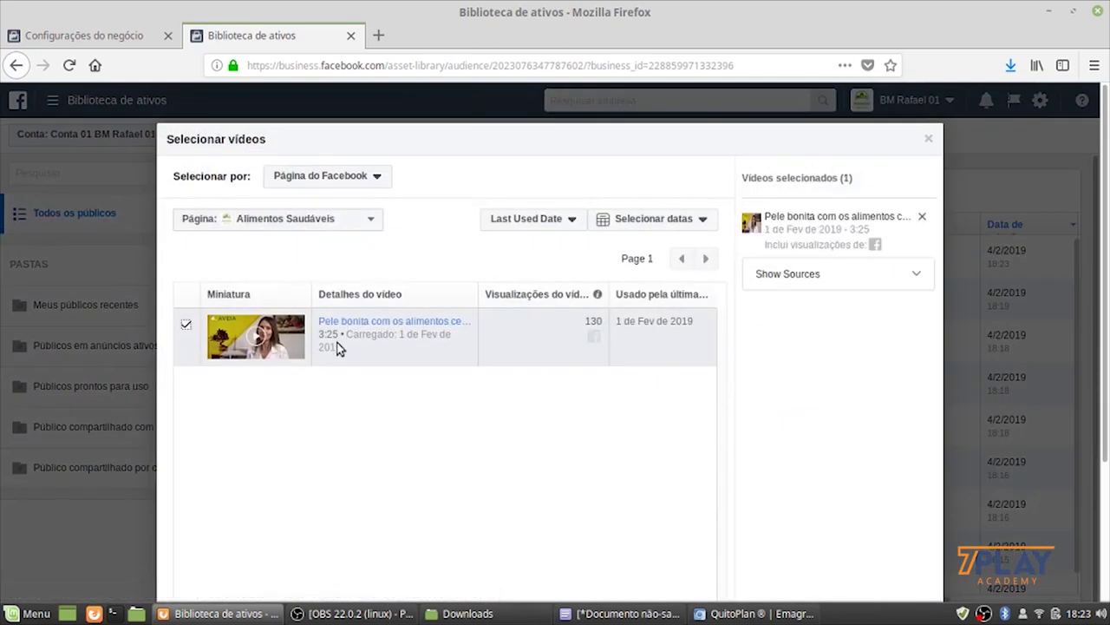
scroll(668, 464, "down", 3)
left_click(898, 546)
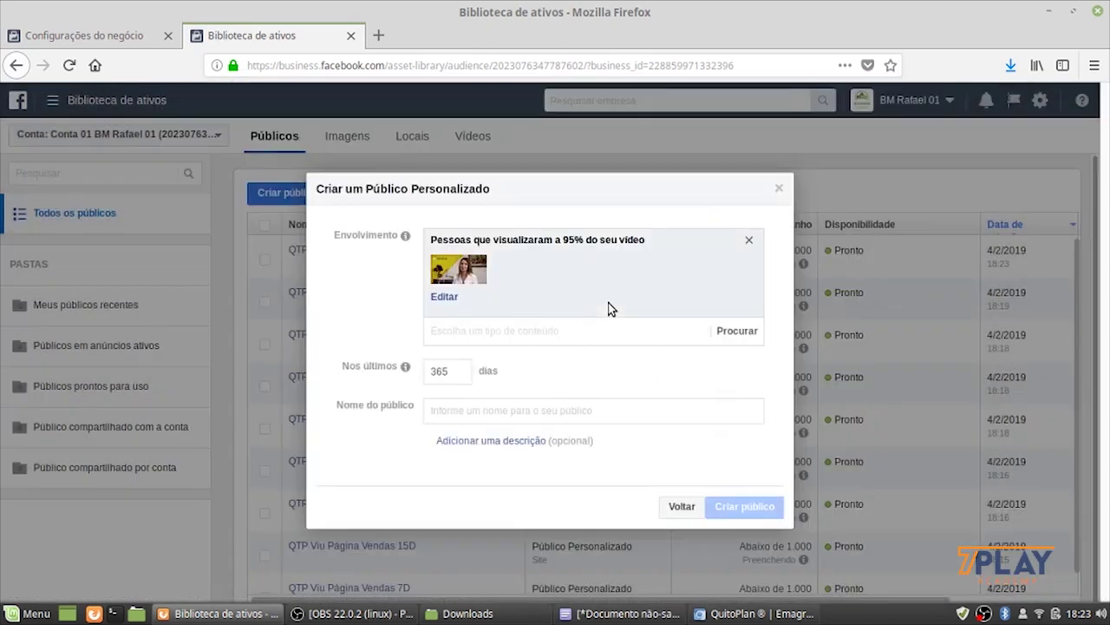
Set the period to 15 days, name the audience "QTP View Video Alimentos 15d" by adapting the copied name, and create it
mouse_move(404, 366)
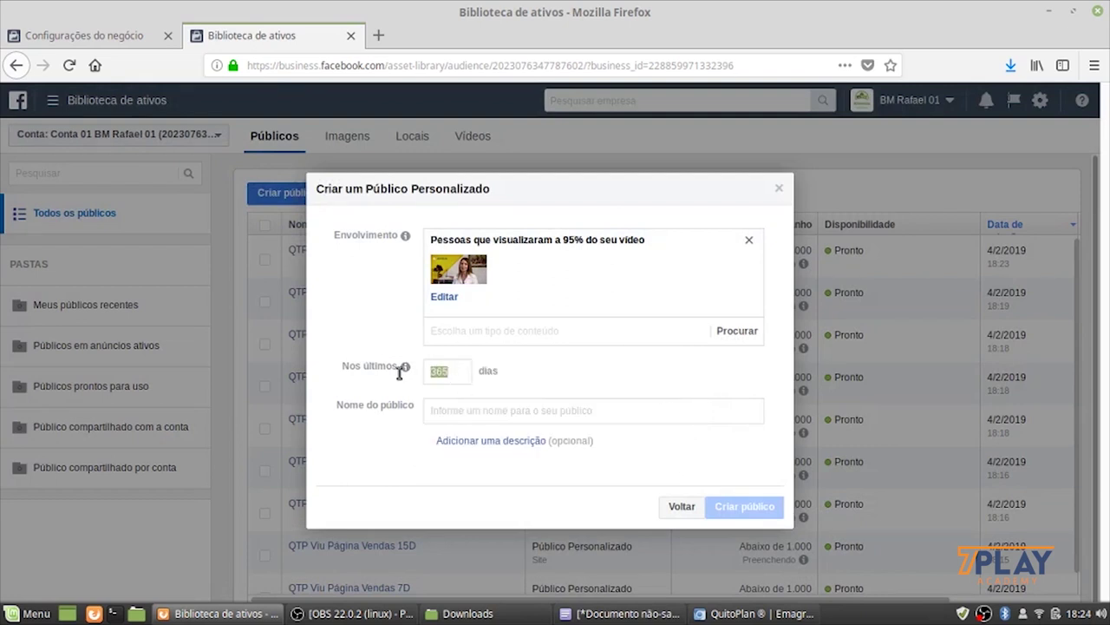
type("15")
key("ctrl+v")
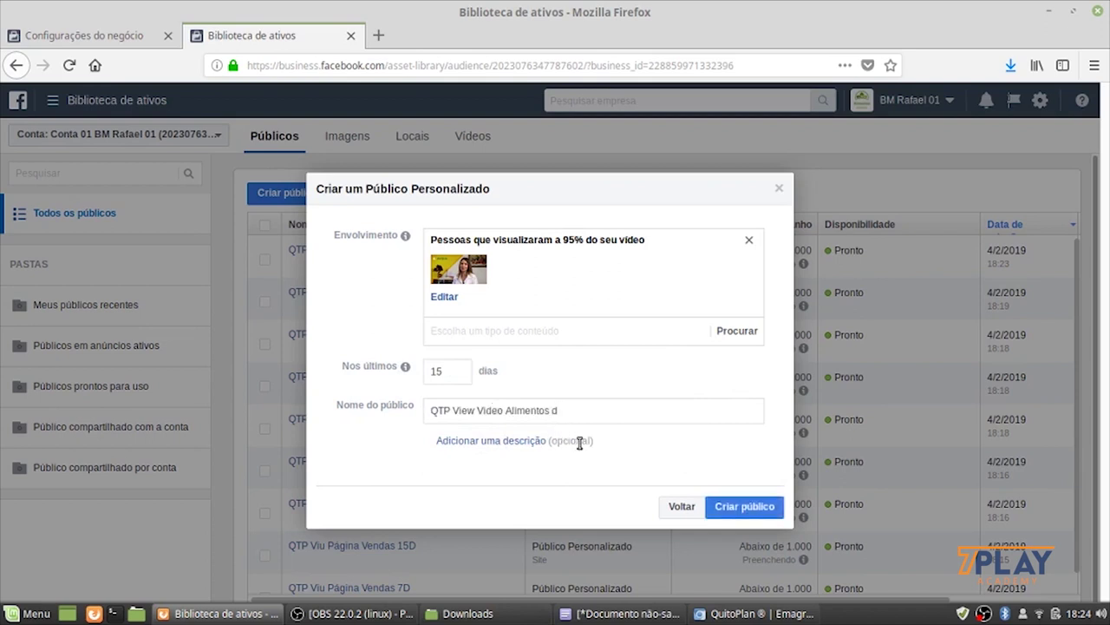
left_click(718, 508)
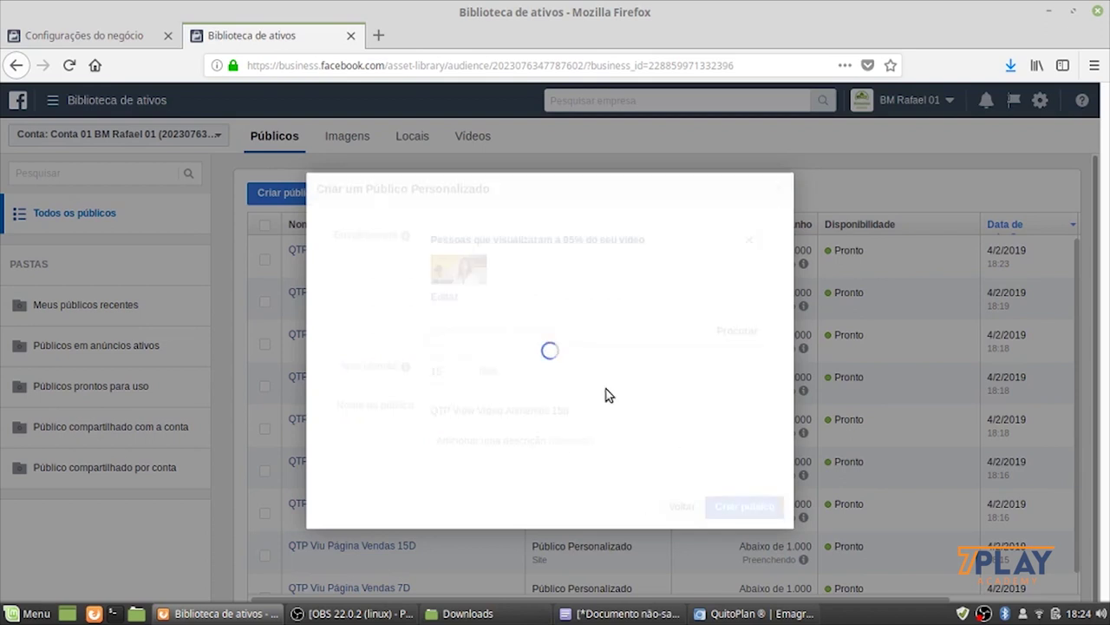
left_click(756, 398)
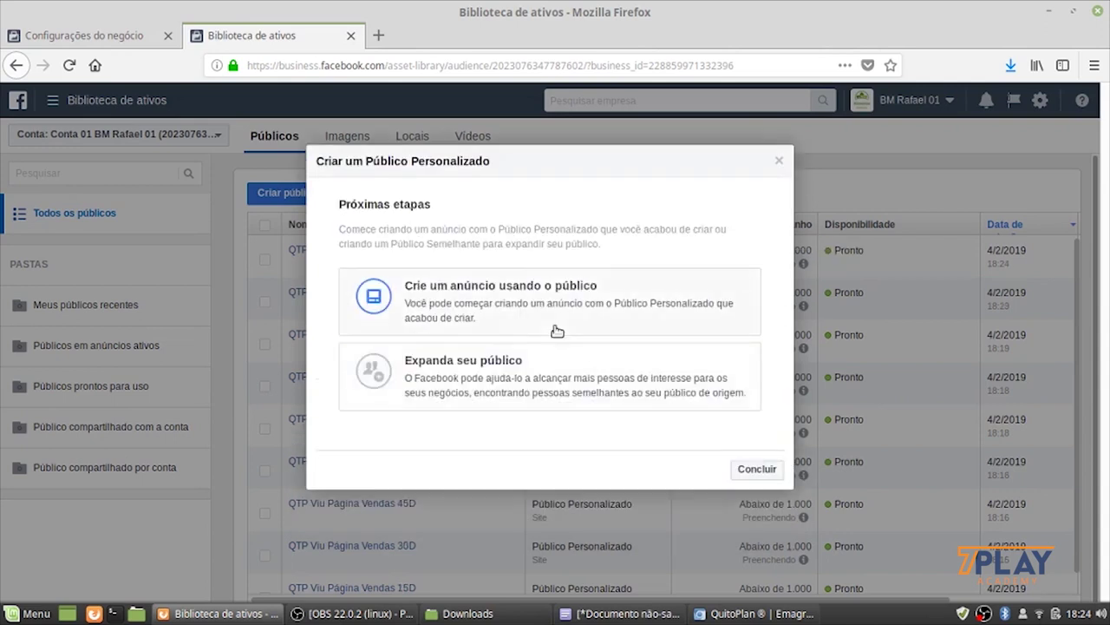
Dismiss the dialog for the created 15-day audience and start a third Envolvimento custom audience based on Vídeo
left_click(779, 160)
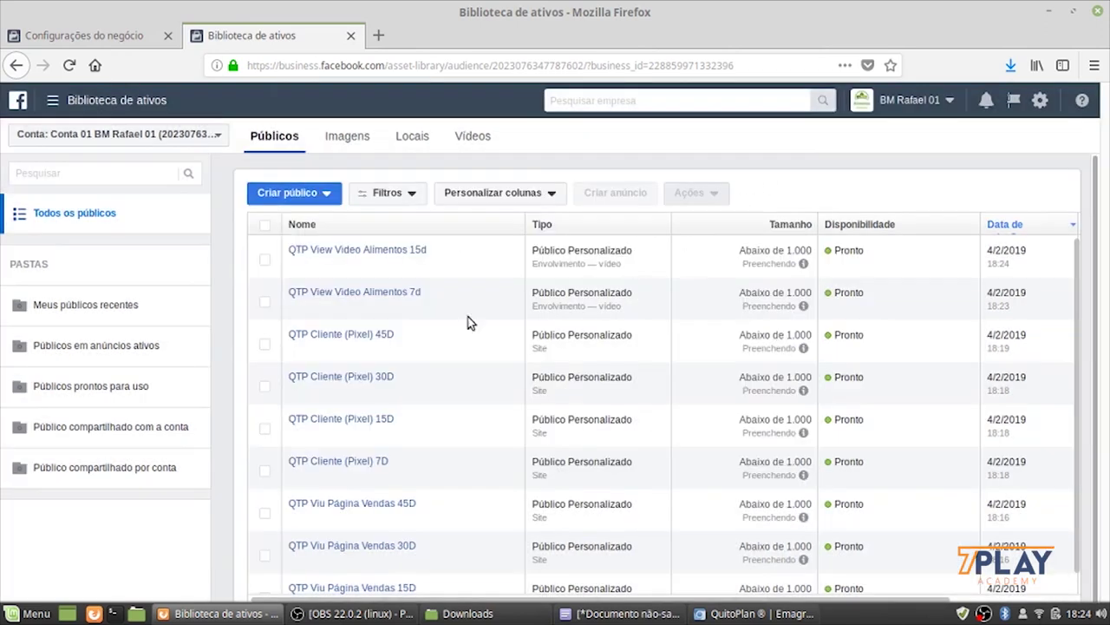
left_click(279, 192)
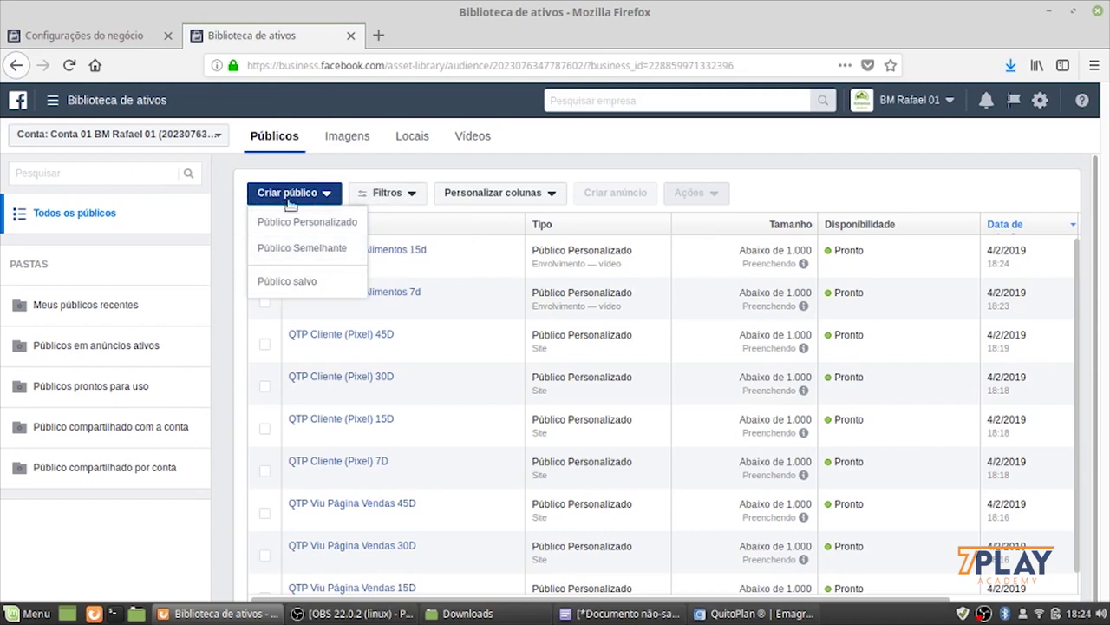
left_click(286, 222)
scroll(554, 442, "down", 3)
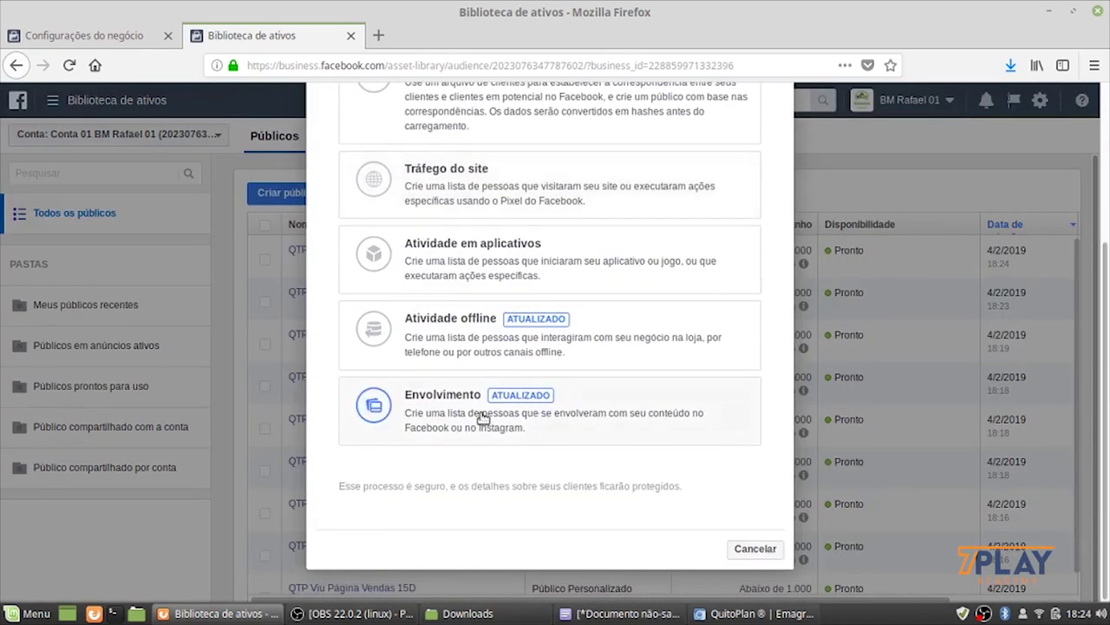
left_click(545, 417)
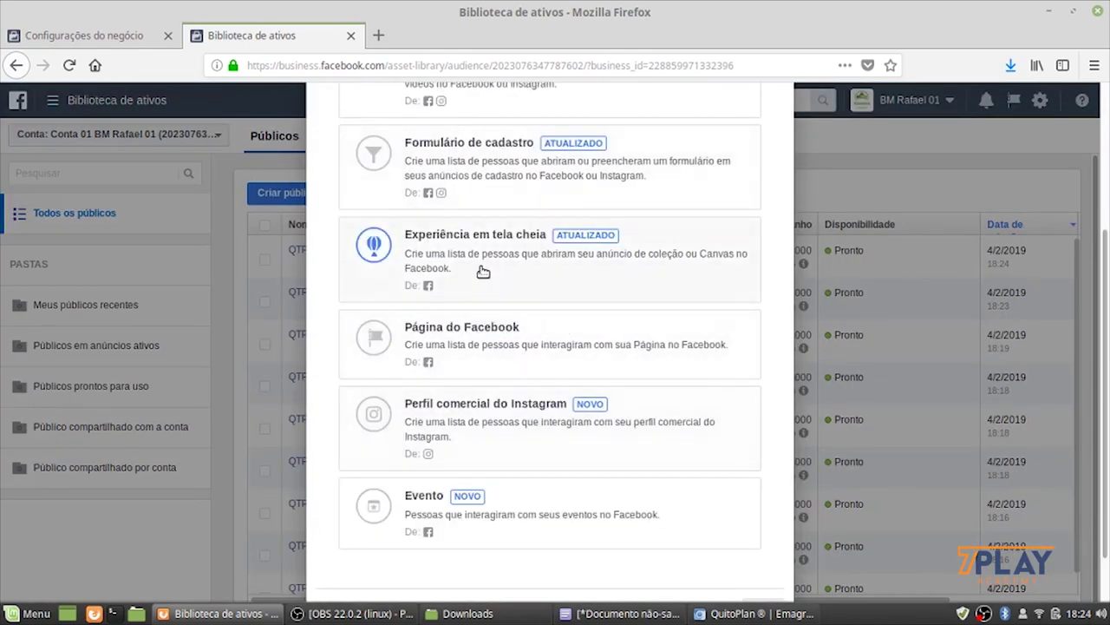
scroll(486, 272, "up", 5)
left_click(525, 276)
Choose people who viewed 95% of the video and confirm the "Pele bonita com os alimentos" video as the source
left_click(529, 242)
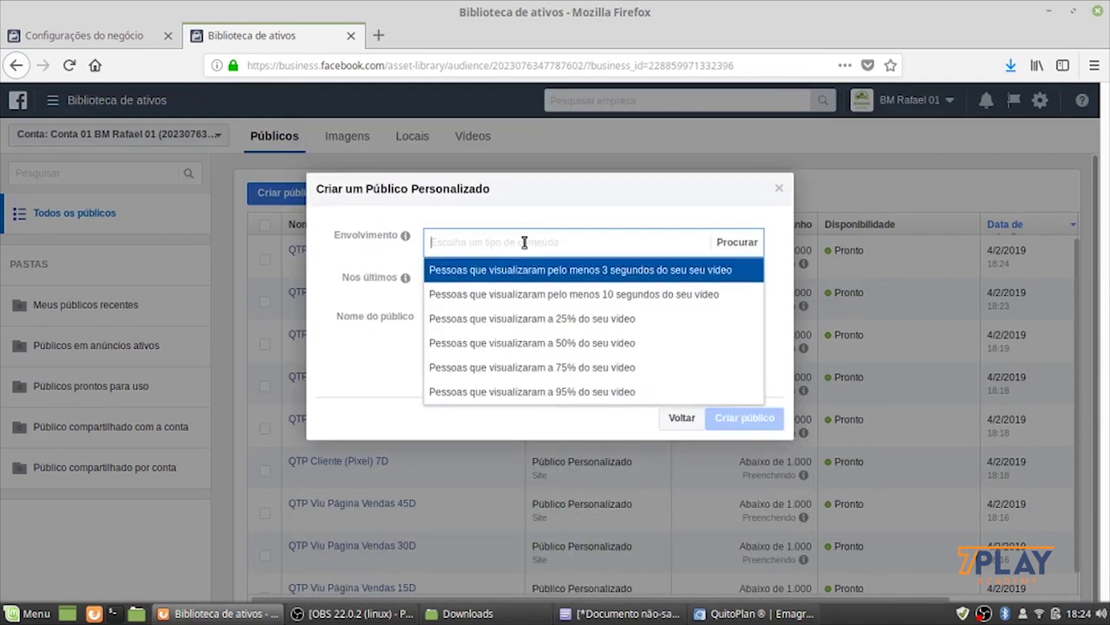
left_click(612, 392)
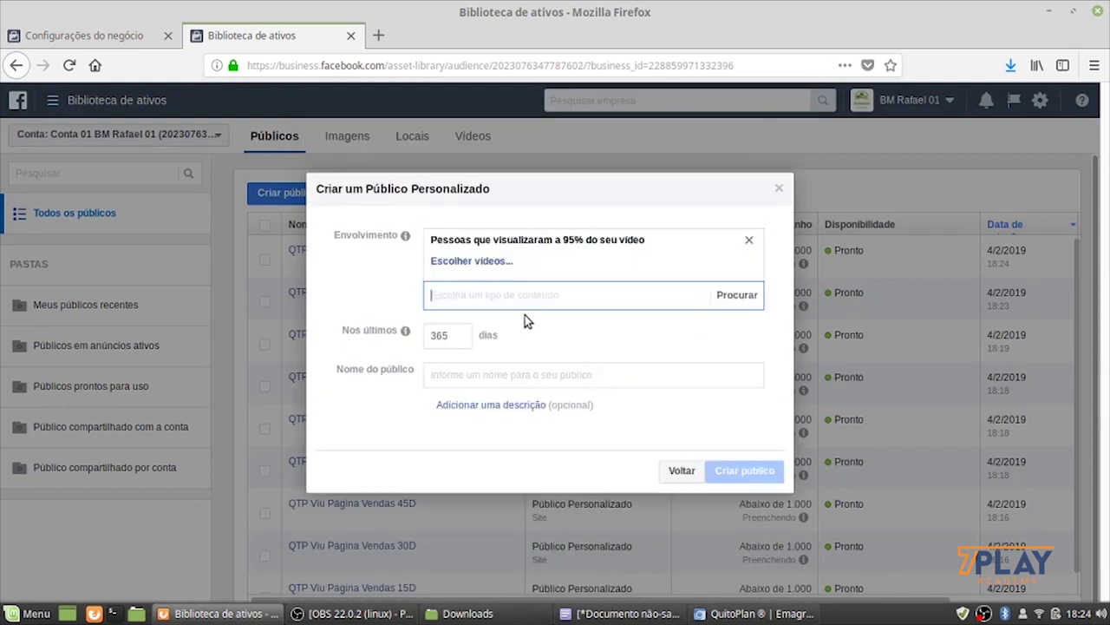
left_click(447, 263)
left_click(187, 330)
scroll(575, 392, "down", 3)
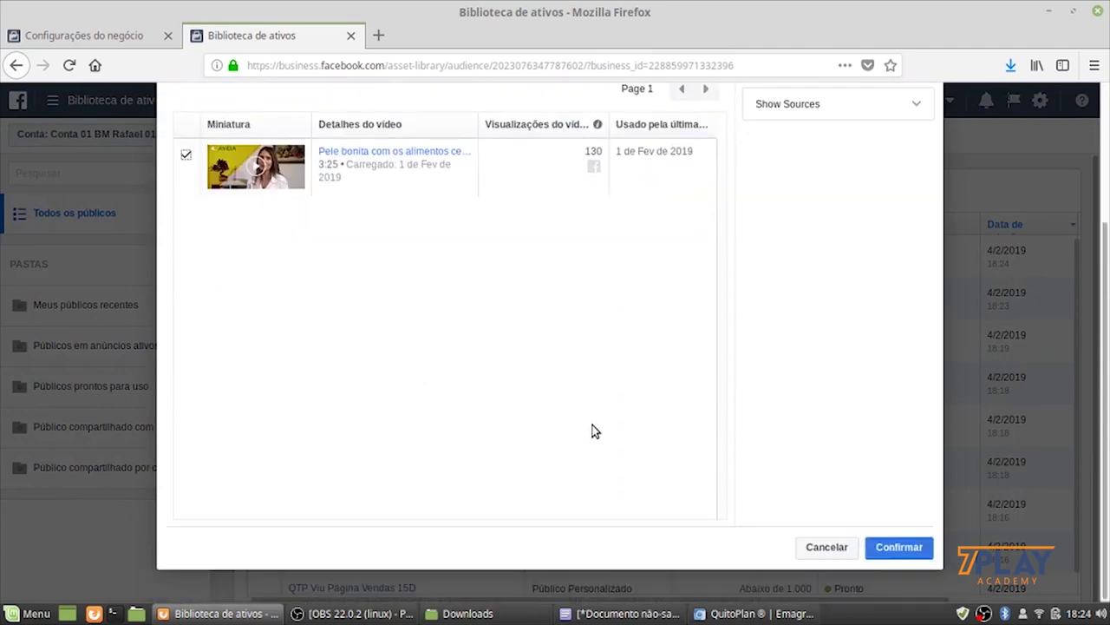
left_click(897, 545)
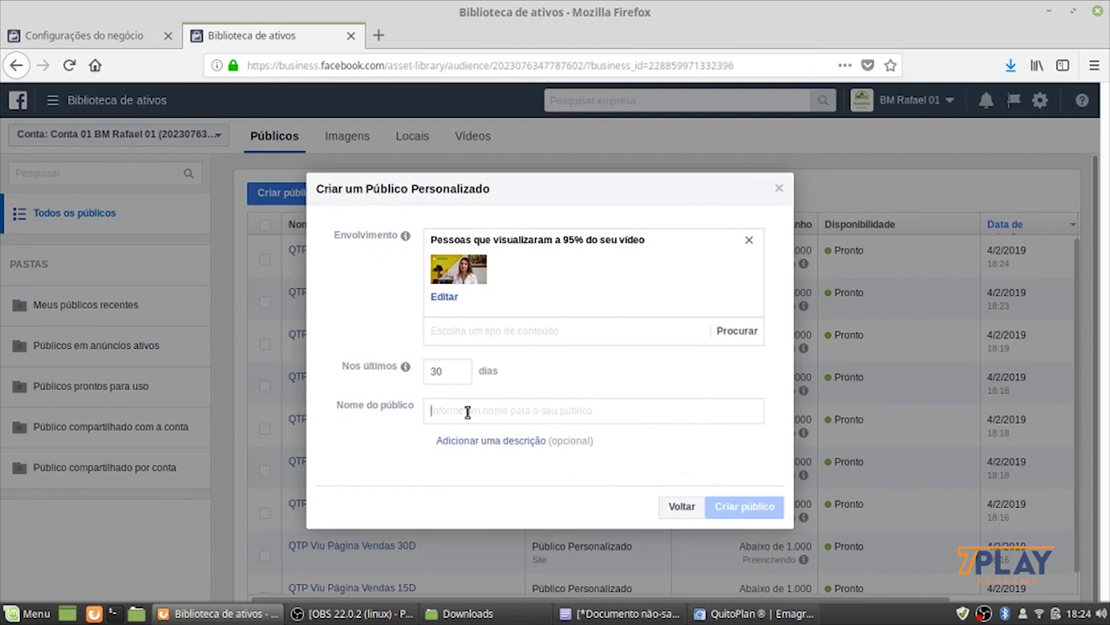
Set the period to 30 days, name the audience "QTP View Video Alimentos 30d", create it, and dismiss the creation dialog
type("QTP View Video Alimentos 7d")
triple_click(560, 412)
left_click(559, 414)
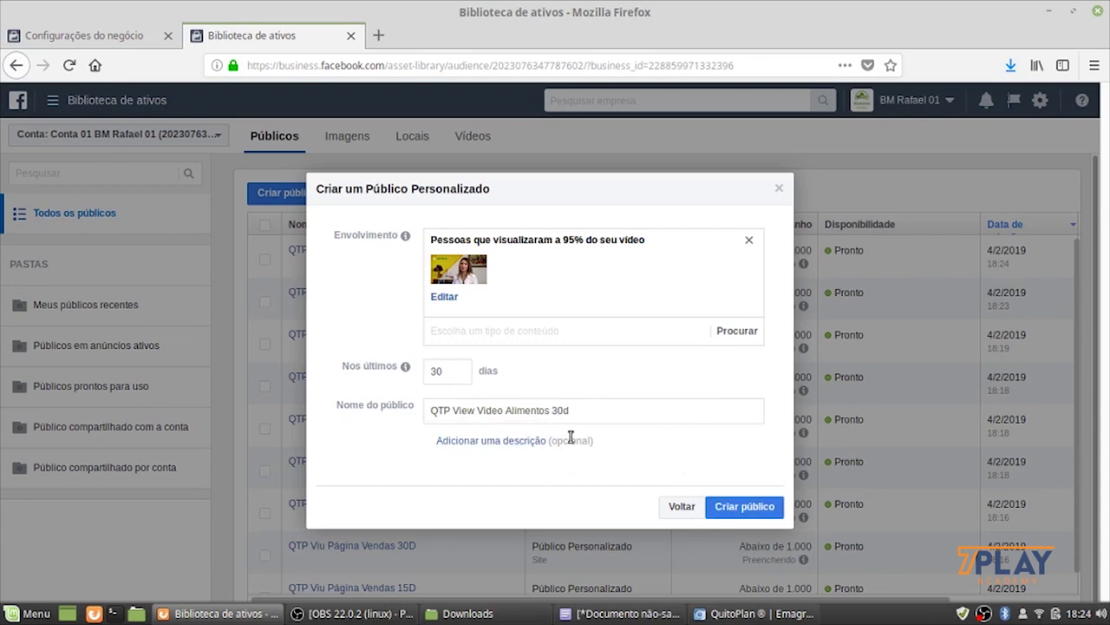
left_click(746, 510)
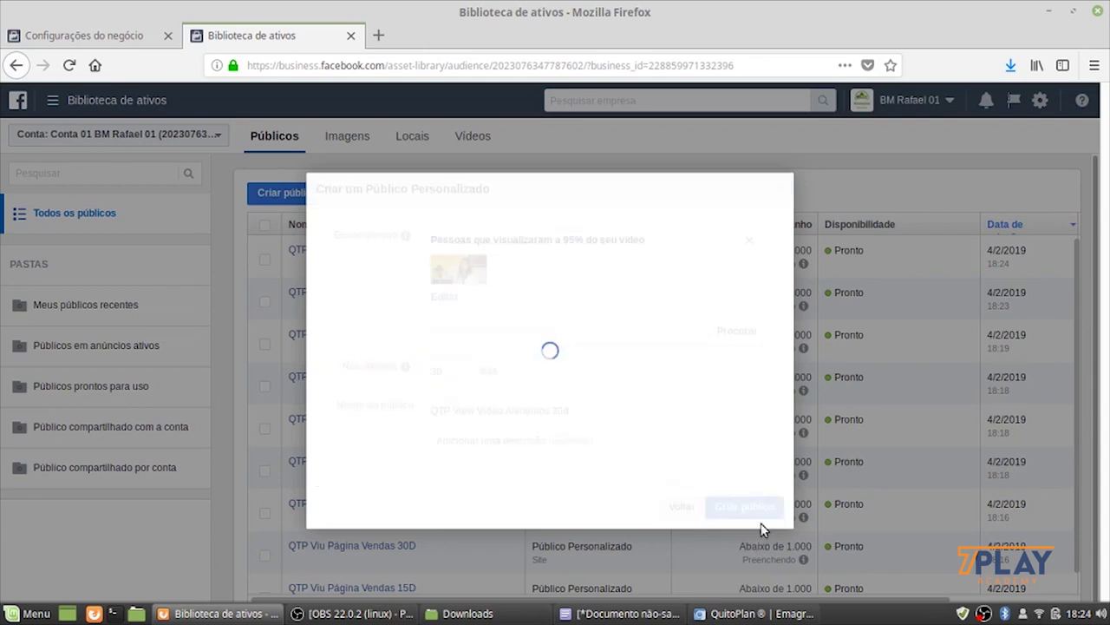
left_click(756, 399)
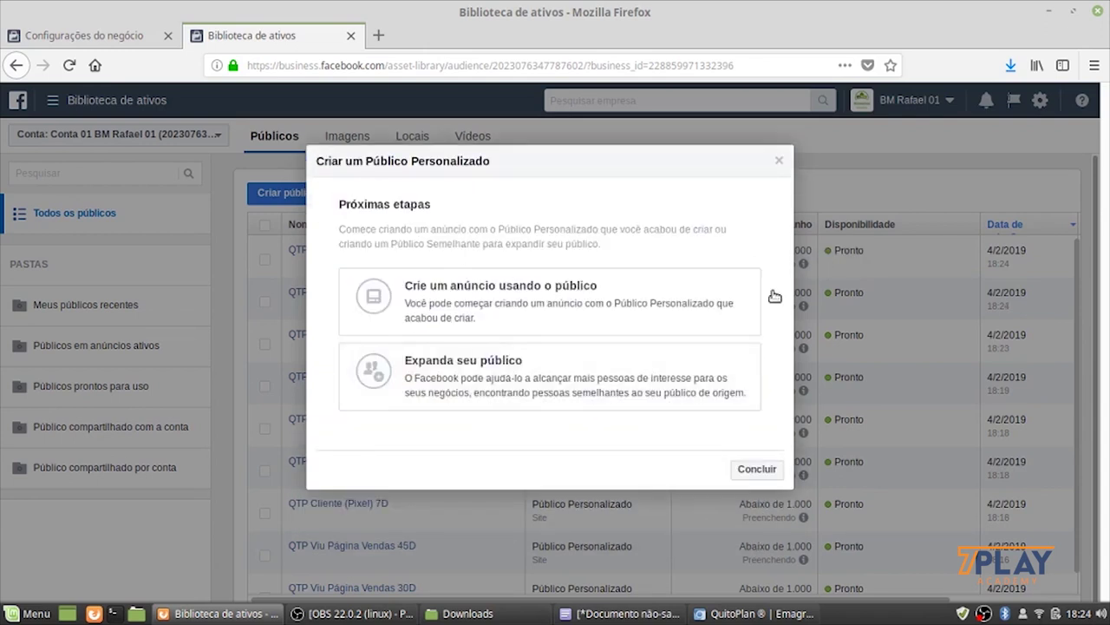
left_click(779, 161)
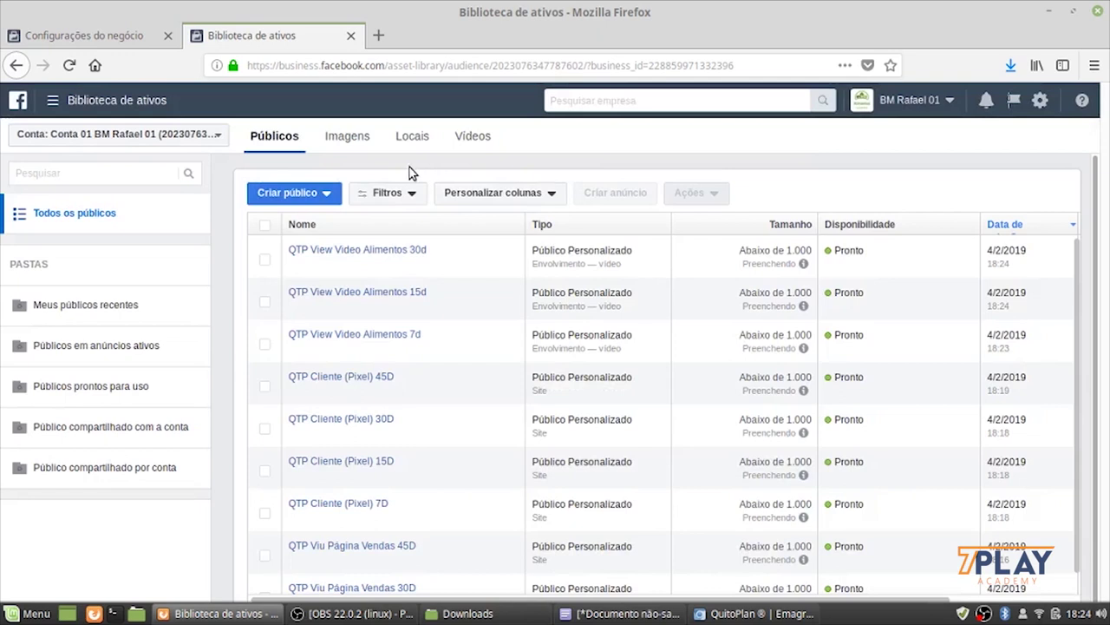
Start a fourth video audience as a custom audience of type Envolvimento, based on Vídeo
left_click(288, 198)
left_click(297, 225)
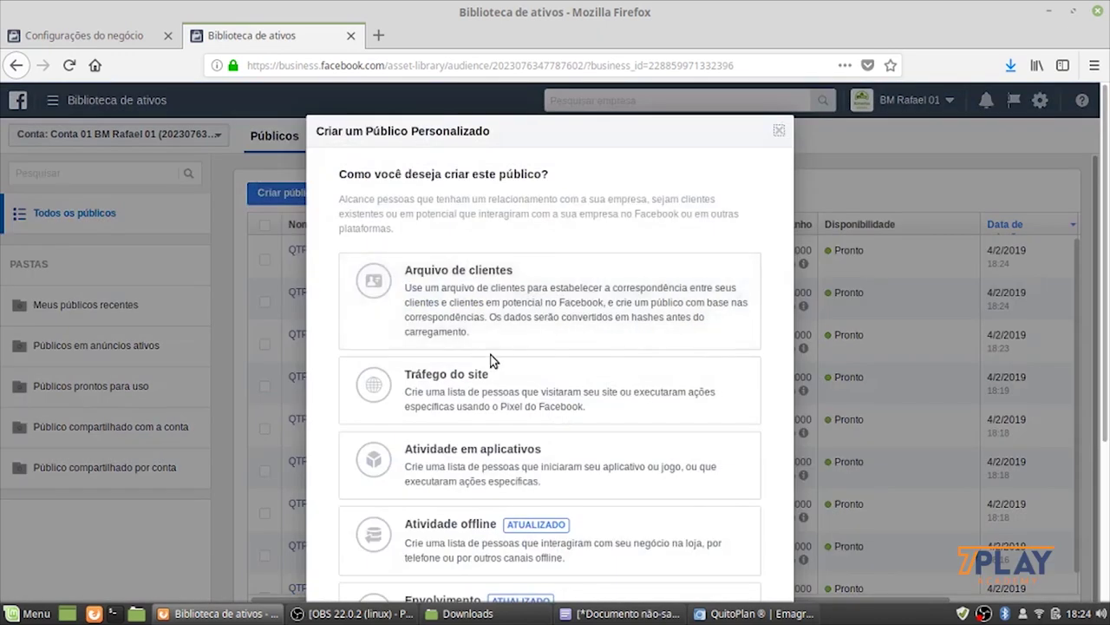
scroll(493, 360, "down", 3)
scroll(493, 515, "down", 5)
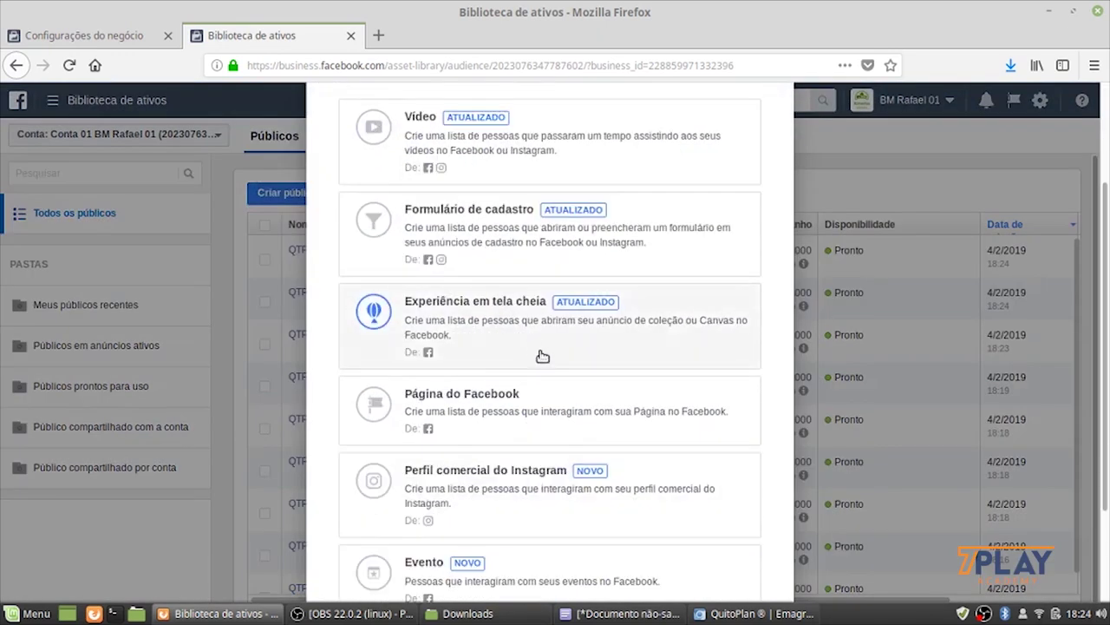
left_click(538, 156)
Target 95% video viewers for the fourth video audience, using the same "Pele bonita com os alimentos" video
left_click(516, 240)
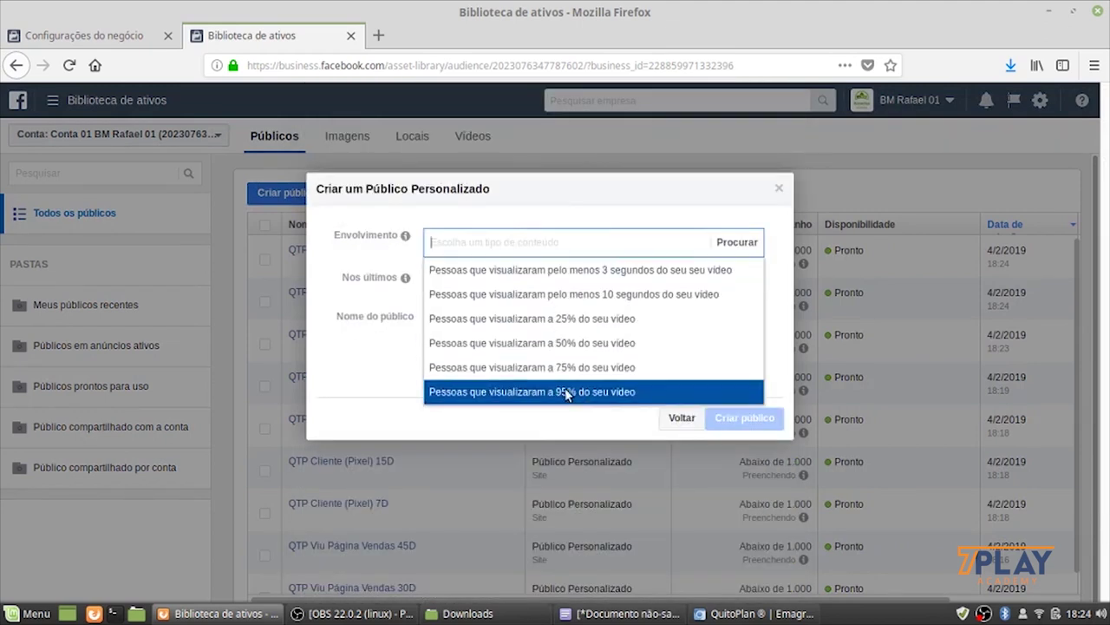
left_click(567, 391)
left_click(460, 262)
left_click(186, 324)
scroll(622, 494, "down", 3)
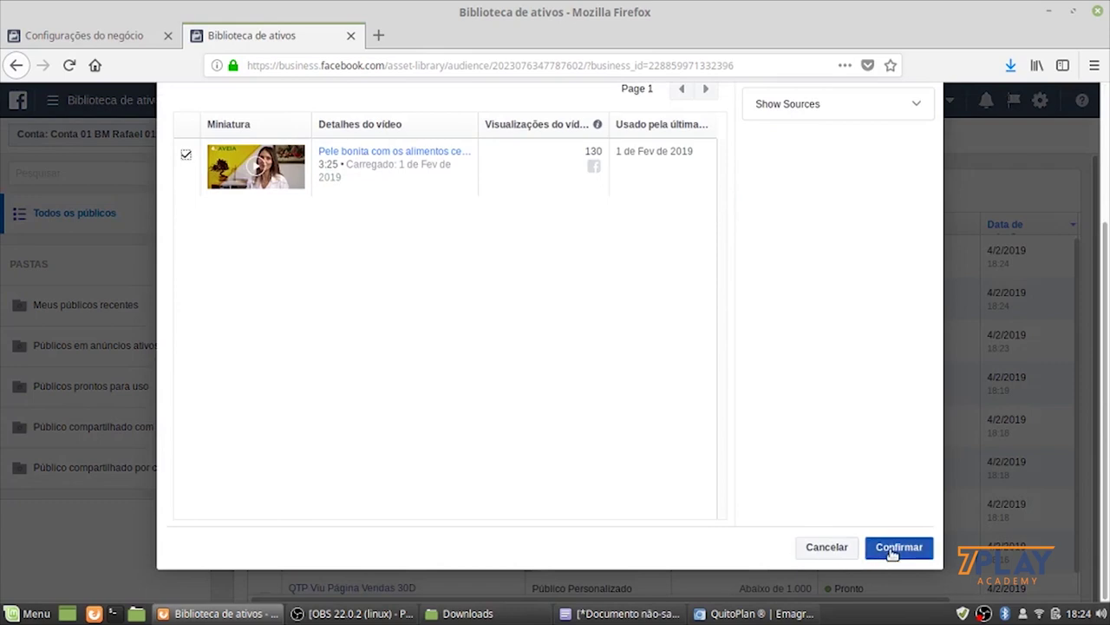
left_click(893, 550)
Set the period to 45 days, name the audience "QTP View Video Alimentos 45d", create it, and dismiss the creation dialog
mouse_move(458, 371)
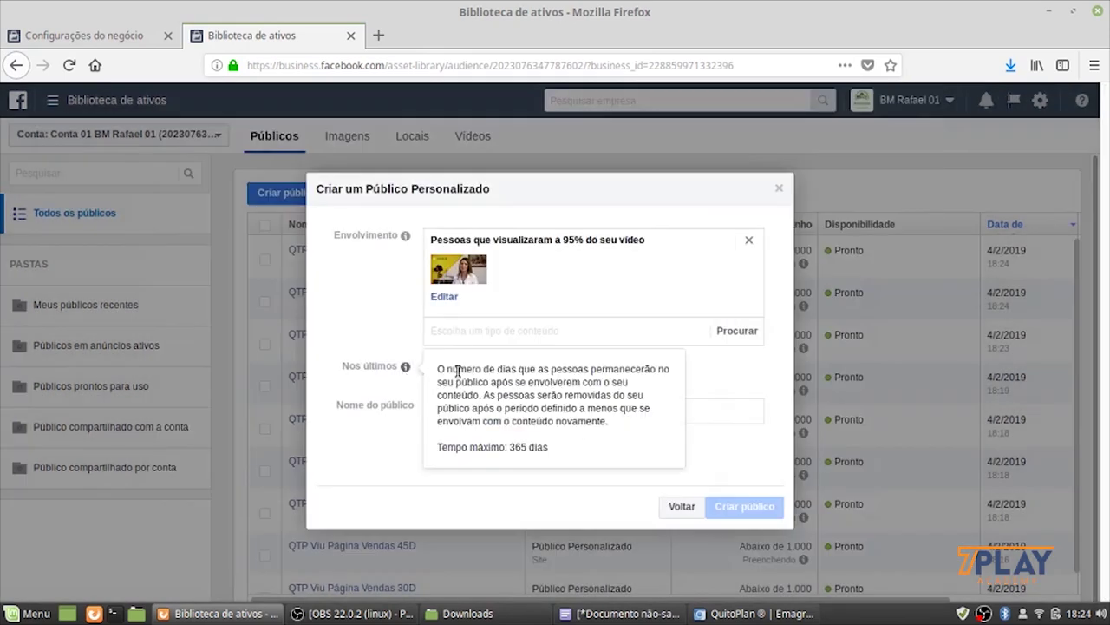
left_click_drag(449, 371, 402, 368)
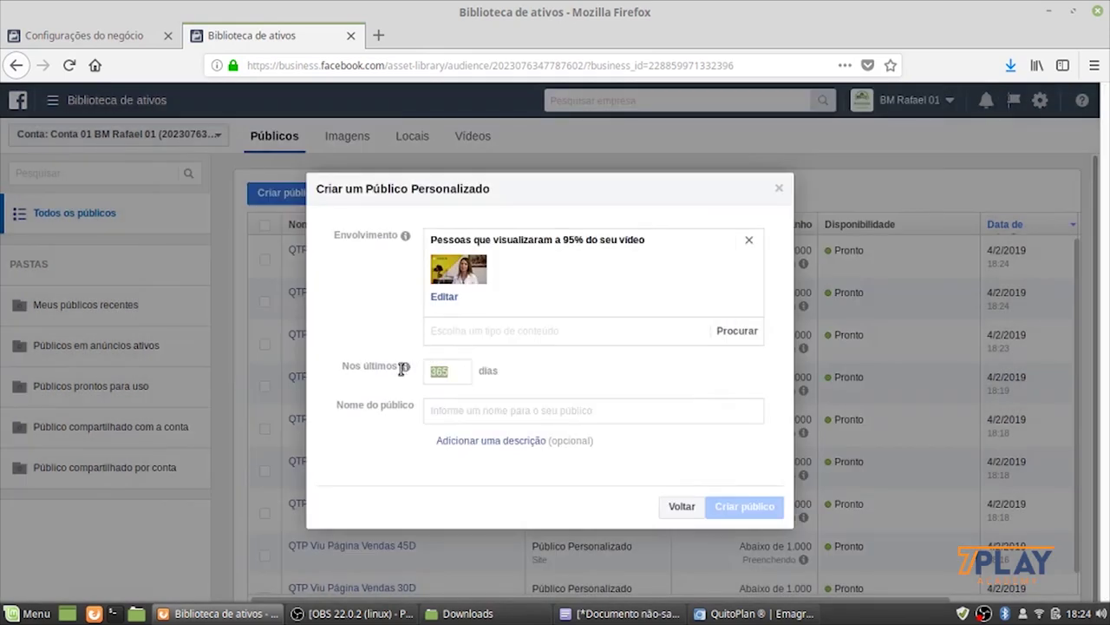
type("45")
type("QTP View Video Alimentos 45")
key("ctrl+a")
left_click(557, 411)
key("BackSpace")
type("45")
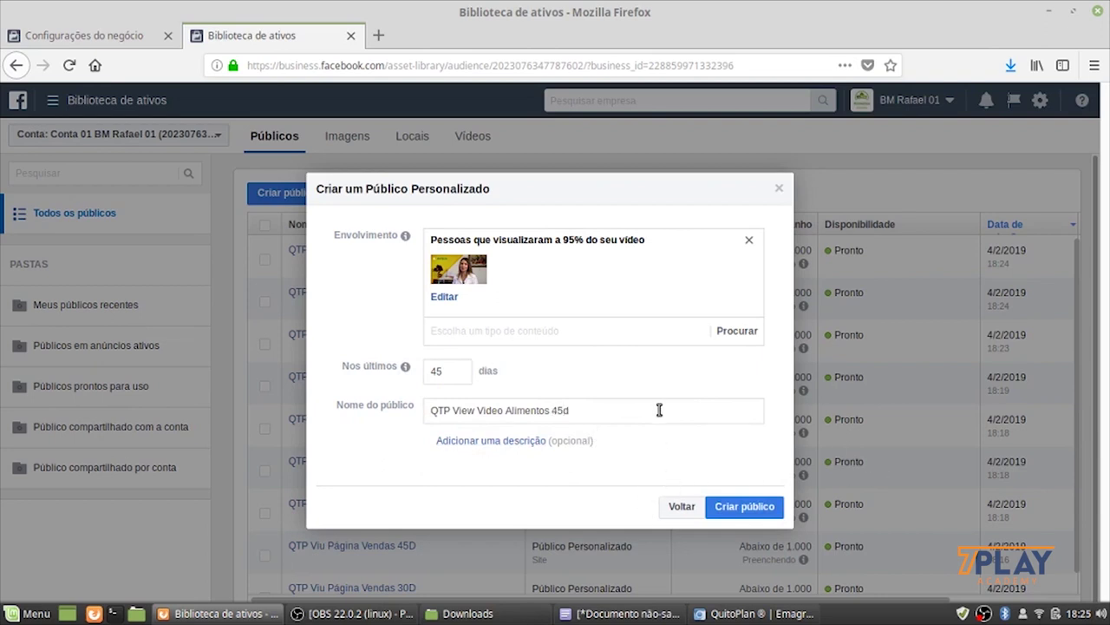
left_click(727, 512)
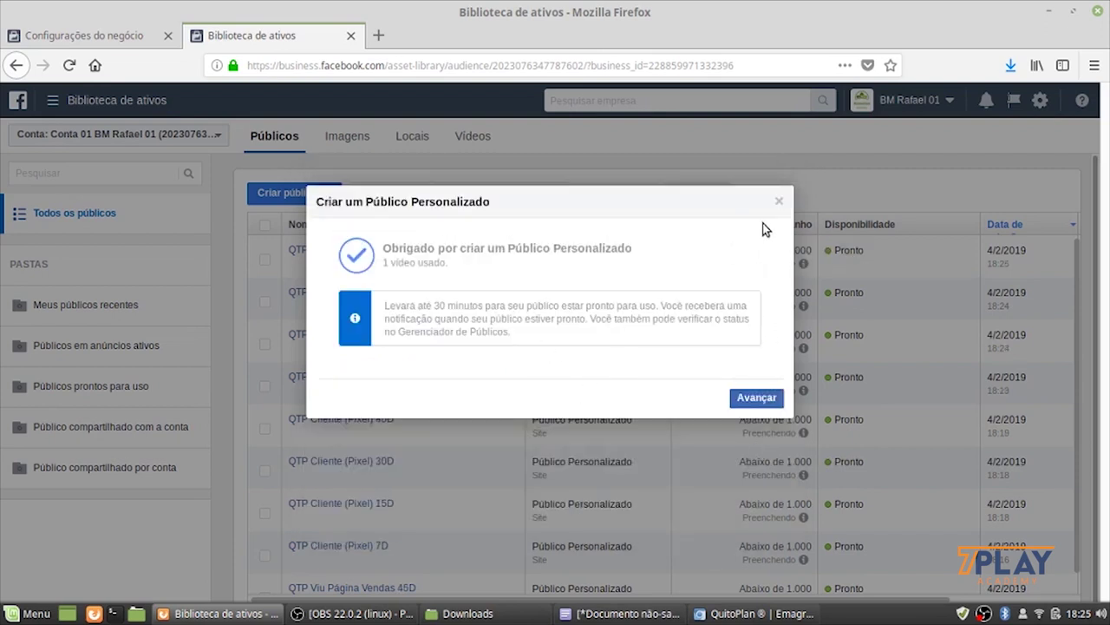
left_click(780, 203)
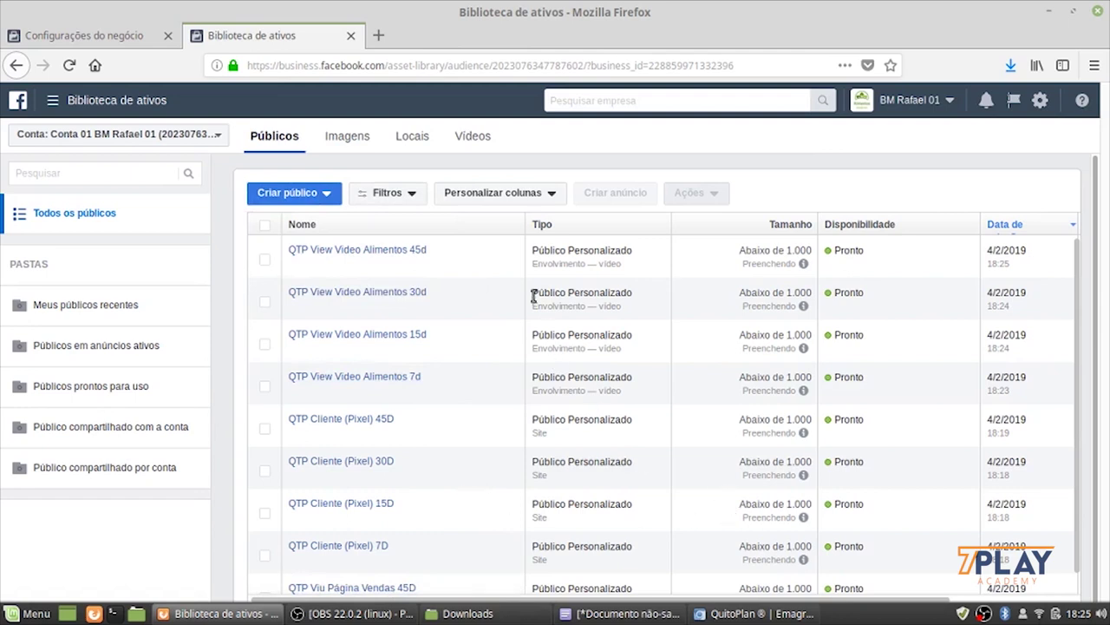
Start a new Envolvimento custom audience based on Página do Facebook
left_click(274, 197)
left_click(271, 222)
scroll(521, 495, "down", 3)
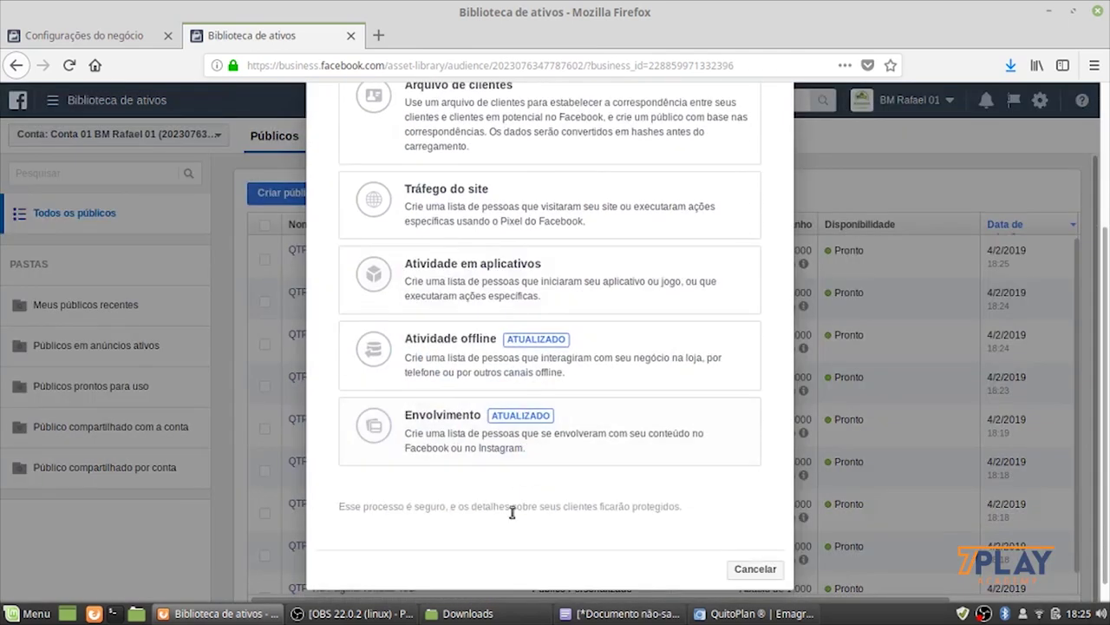
scroll(525, 347, "up", 3)
scroll(456, 436, "down", 2)
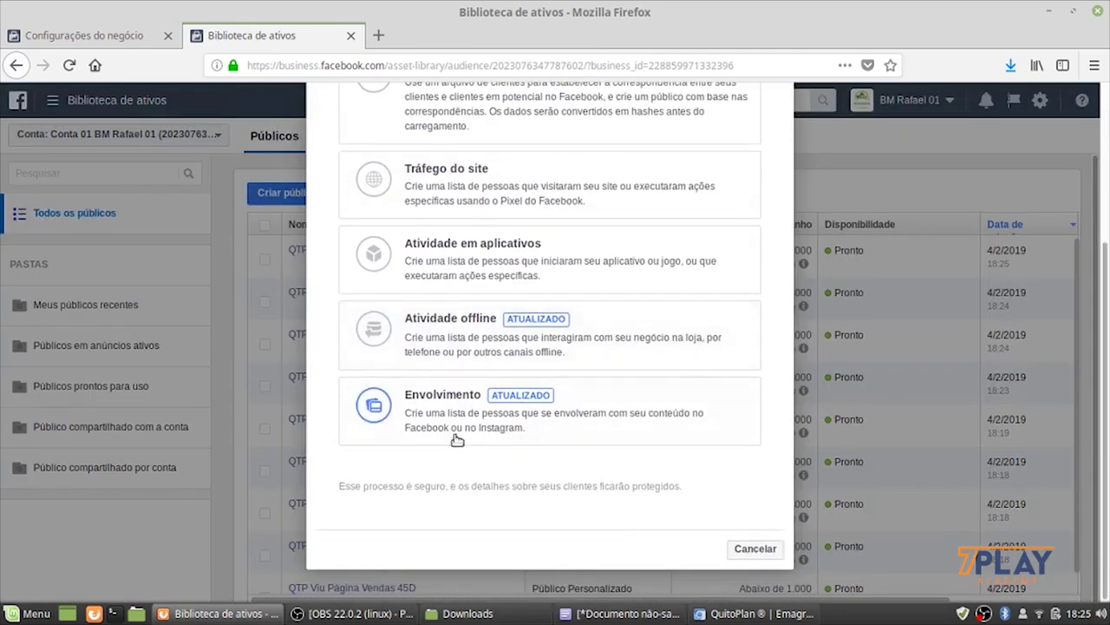
scroll(610, 313, "down", 5)
scroll(617, 331, "up", 3)
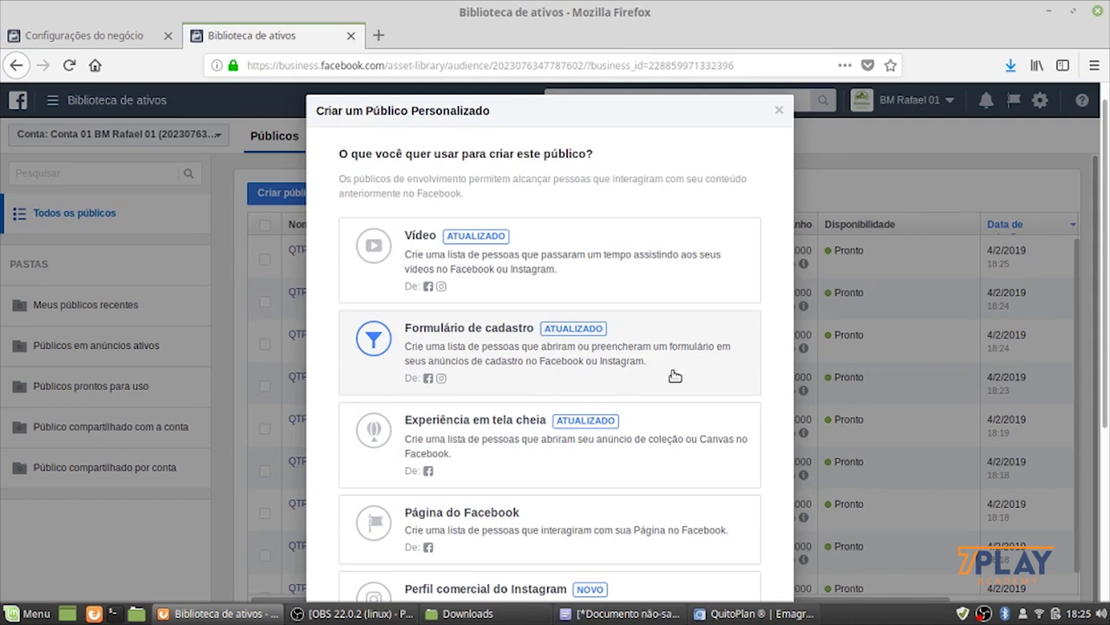
scroll(616, 347, "down", 2)
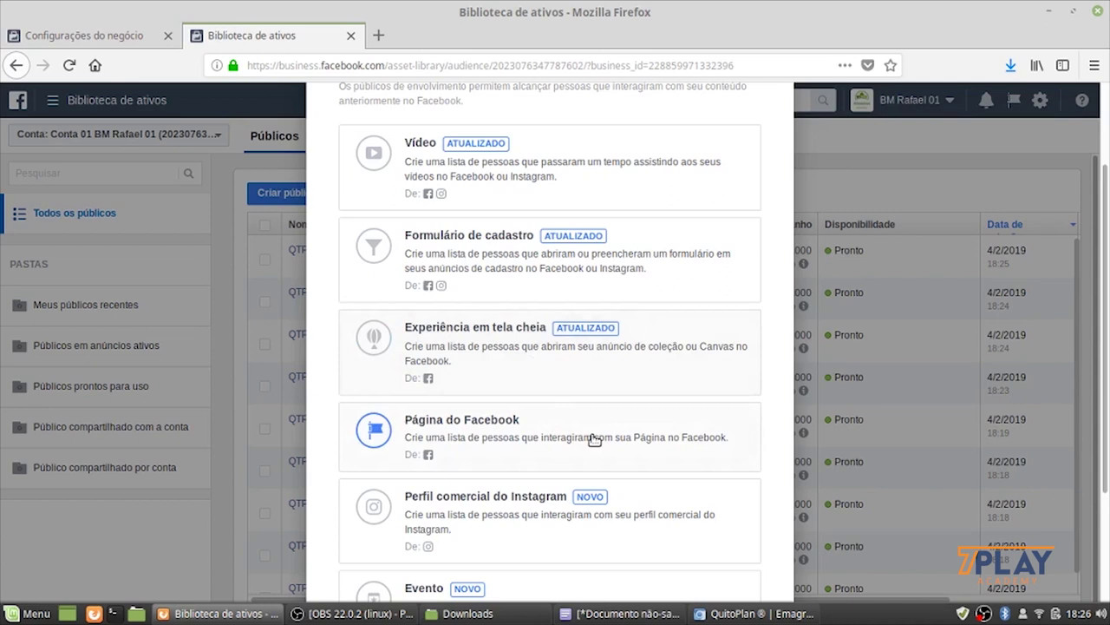
scroll(595, 436, "down", 2)
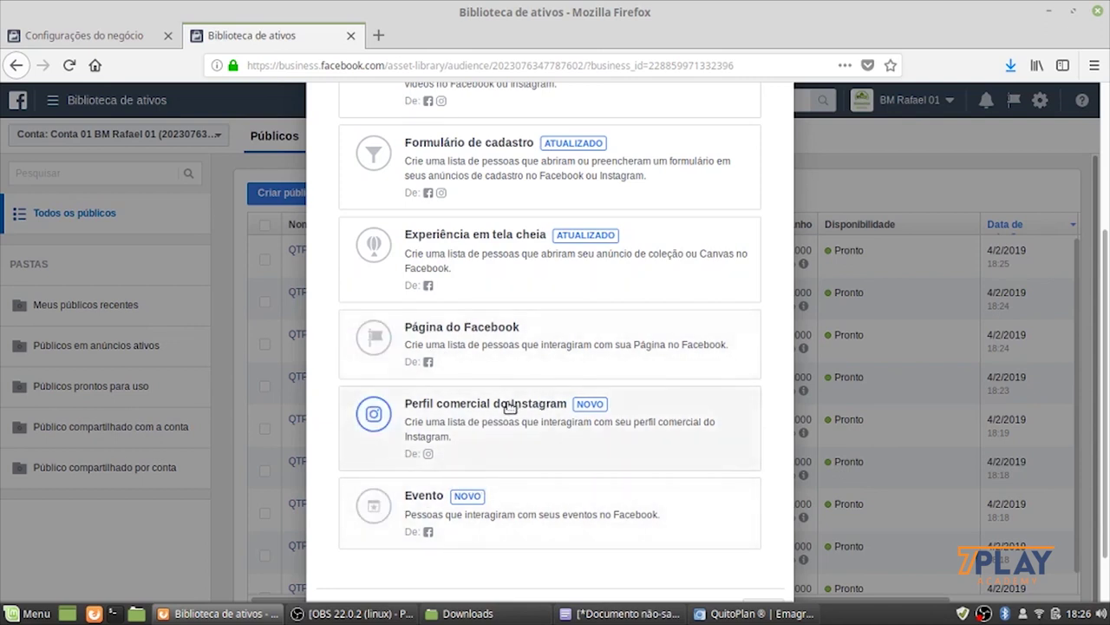
left_click(489, 338)
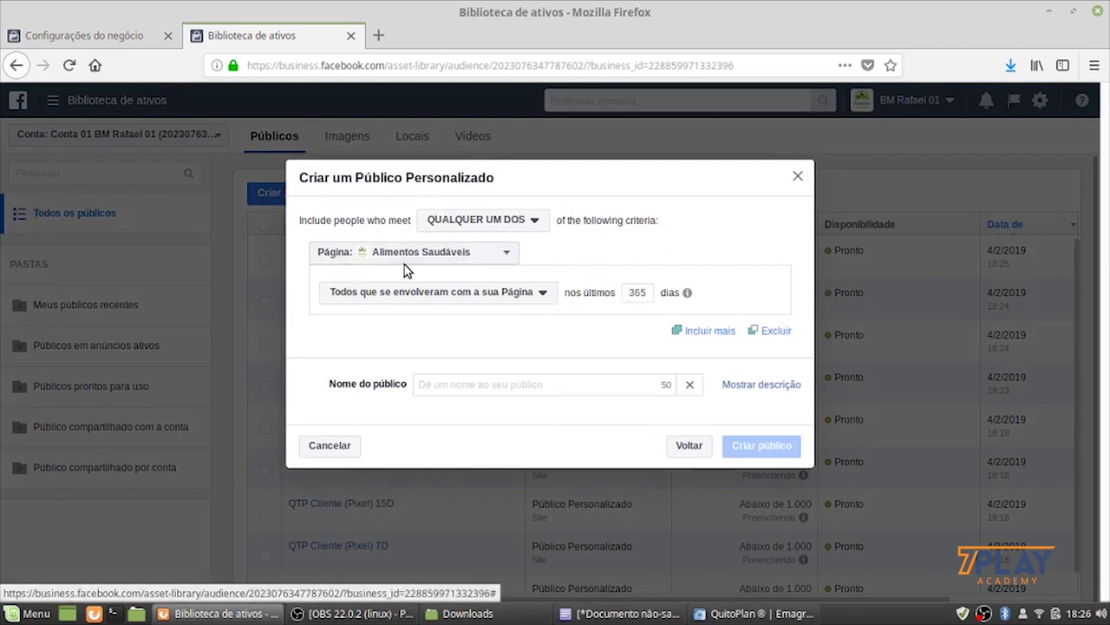
Review the page engagement types, keep "Todos que se envolveram com a sua Página" for Alimentos Saudáveis, and set the period to 7 days
left_click(552, 298)
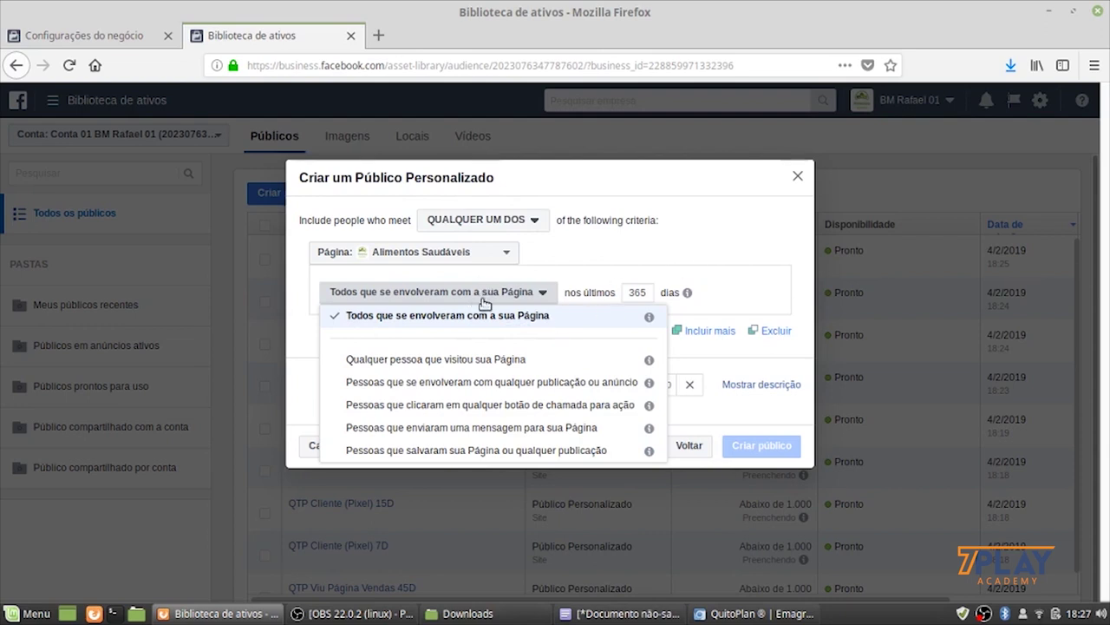
left_click(739, 246)
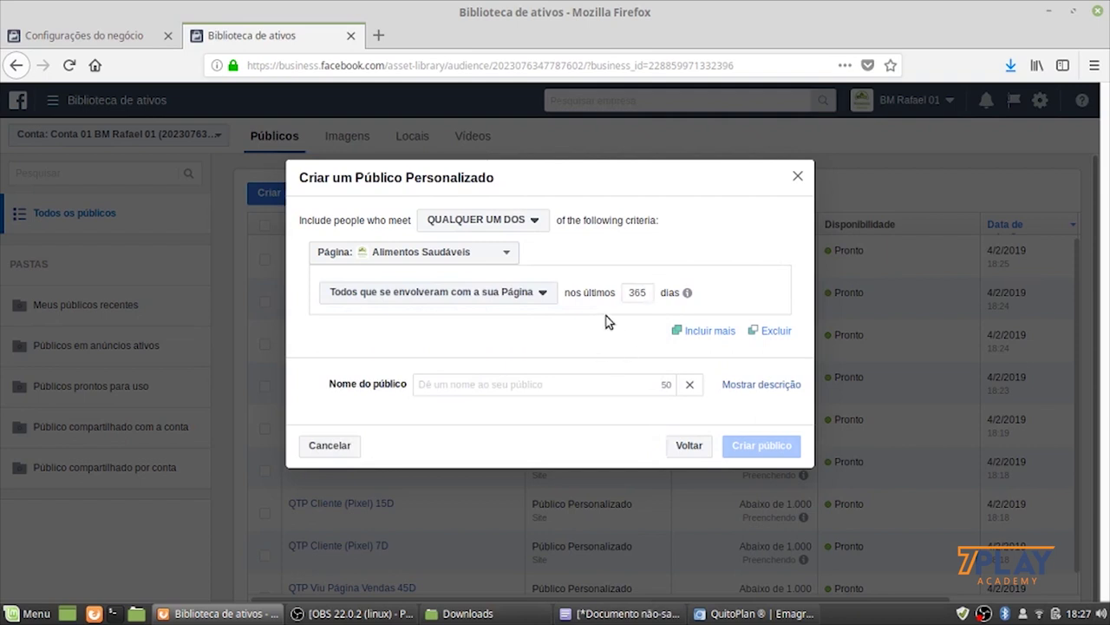
left_click_drag(652, 298, 606, 290)
type("7")
Name the page audience "QTP Env Pág Alimentos Saudáveis 7d" by pasting the copied video audience name and rewriting its middle part
left_click(483, 384)
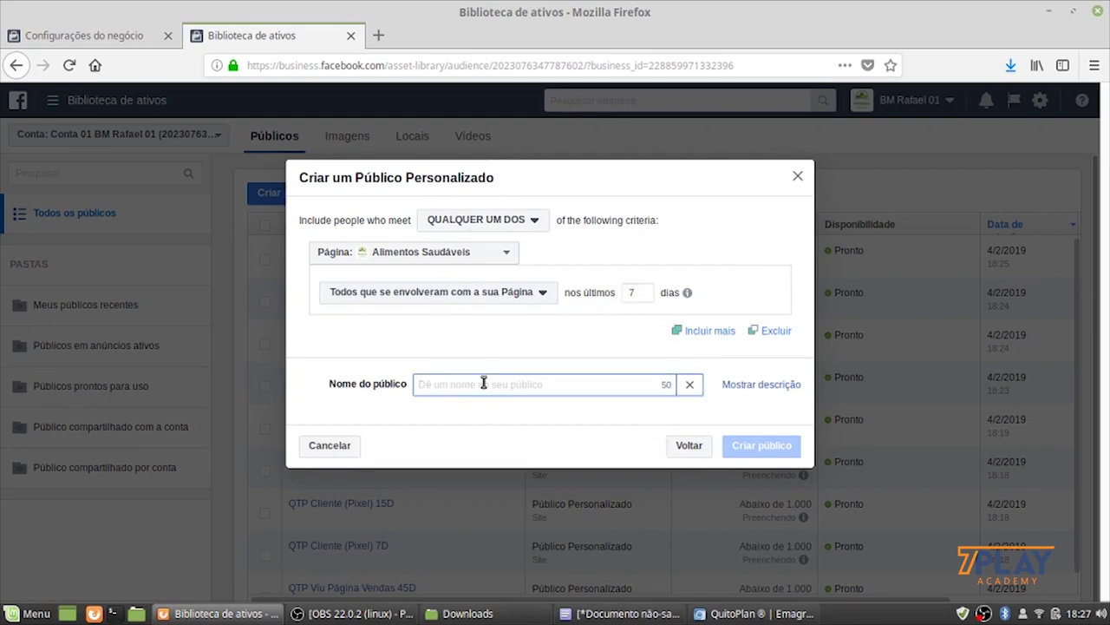
type("QTP View Video Alimentos 7d")
left_click(539, 385)
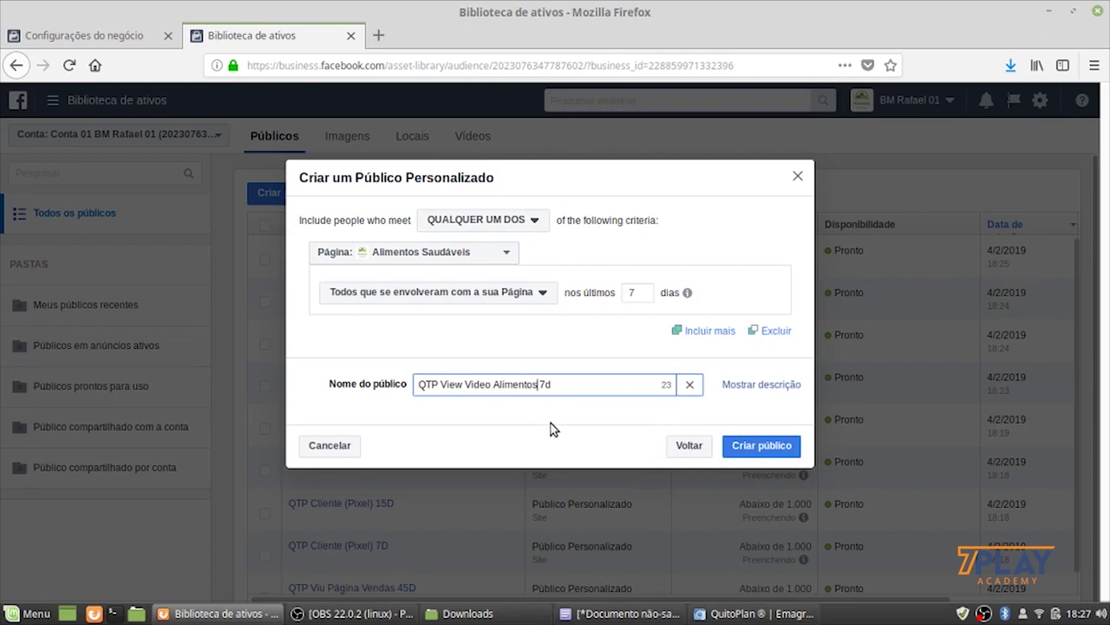
key("BackSpace")
key("BackSpace")
key("BackSpace")
key("BackSpace")
key("BackSpace")
key("BackSpace")
key("BackSpace")
key("BackSpace")
key("BackSpace")
key("BackSpace")
key("BackSpace")
key("BackSpace")
key("BackSpace")
key("BackSpace")
key("BackSpace")
key("BackSpace")
key("BackSpace")
key("BackSpace")
key("BackSpace")
type("Env.")
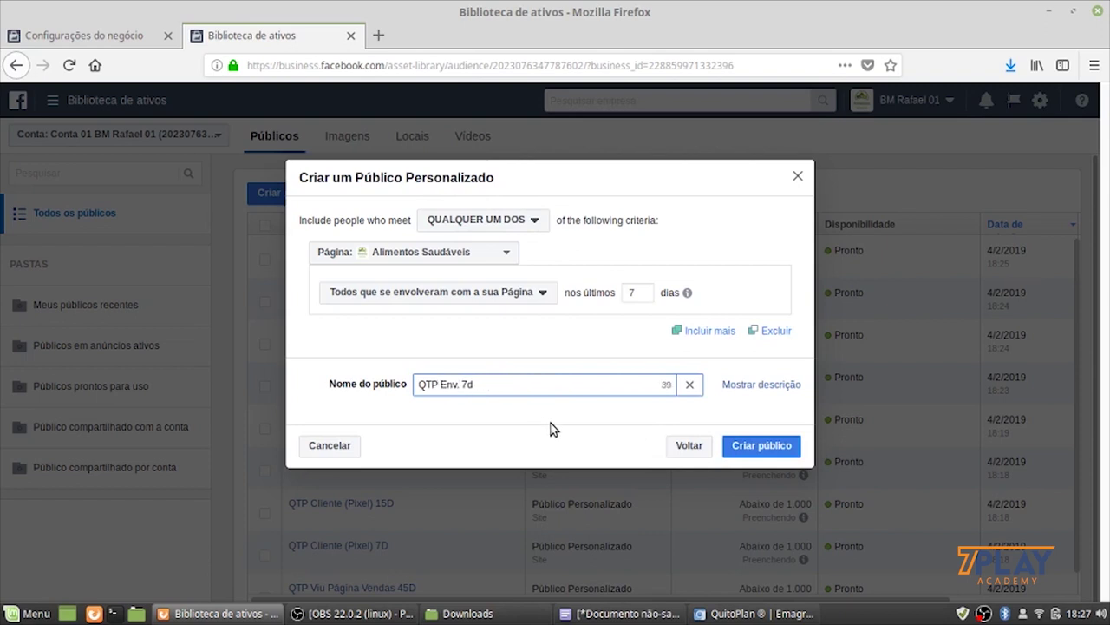
type("Pág")
left_click_drag(512, 385, 416, 387)
left_click(443, 388)
left_click(477, 387)
type("Alimentos sa")
key("BackSpace")
key("BackSpace")
type("Saudav")
key("BackSpace")
key("BackSpace")
type("áveis")
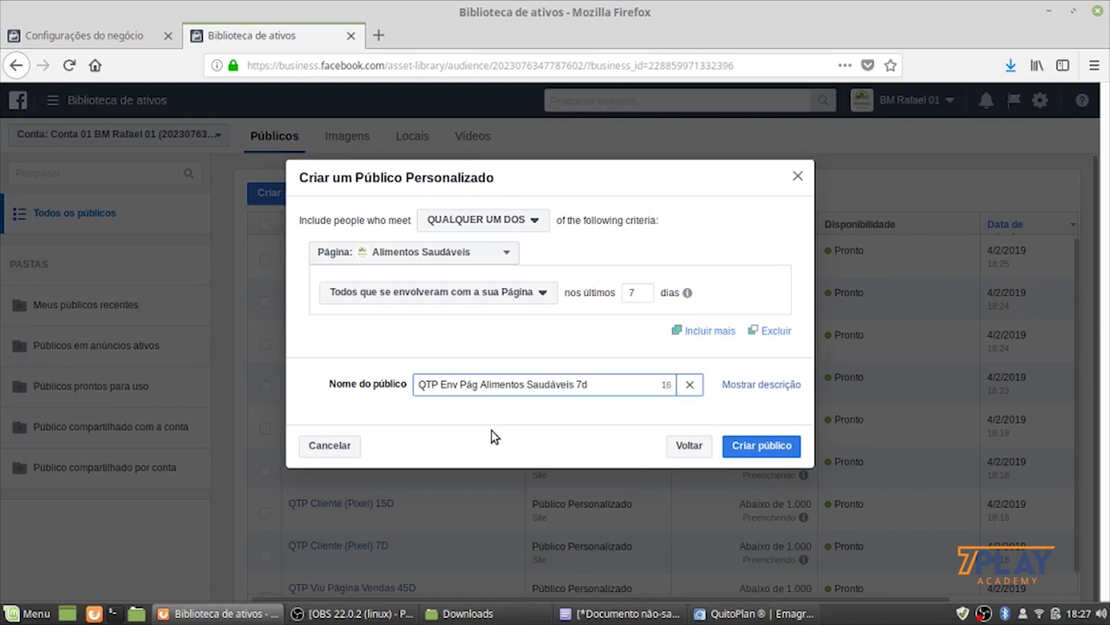
Copy the full page audience name for reuse and create the audience
left_click(590, 385)
key("ctrl+a")
key("ctrl+c")
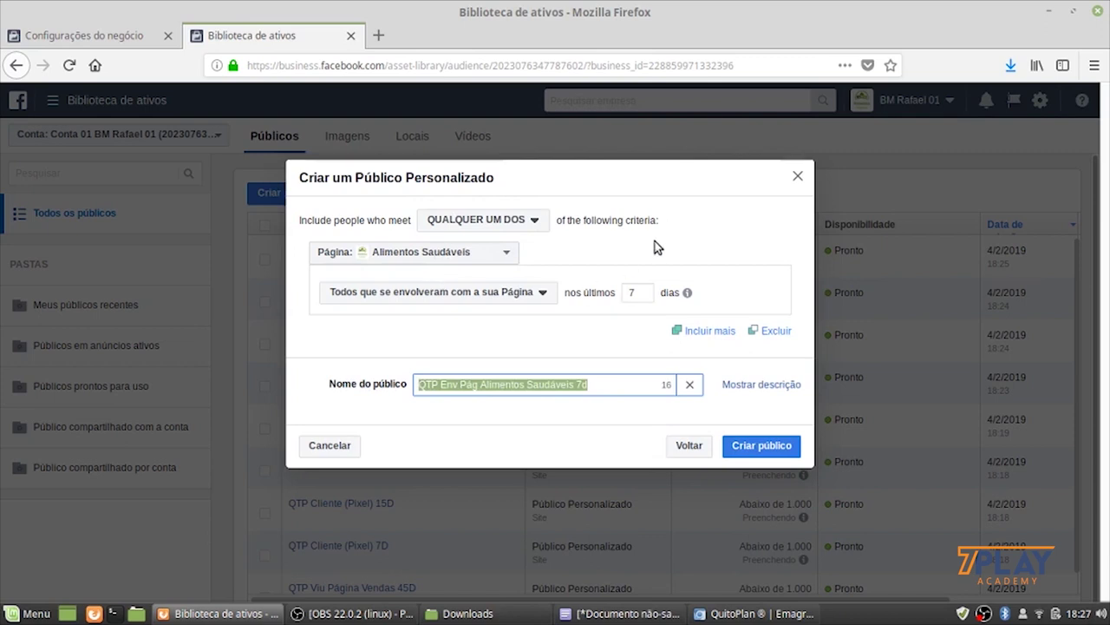
left_click(782, 453)
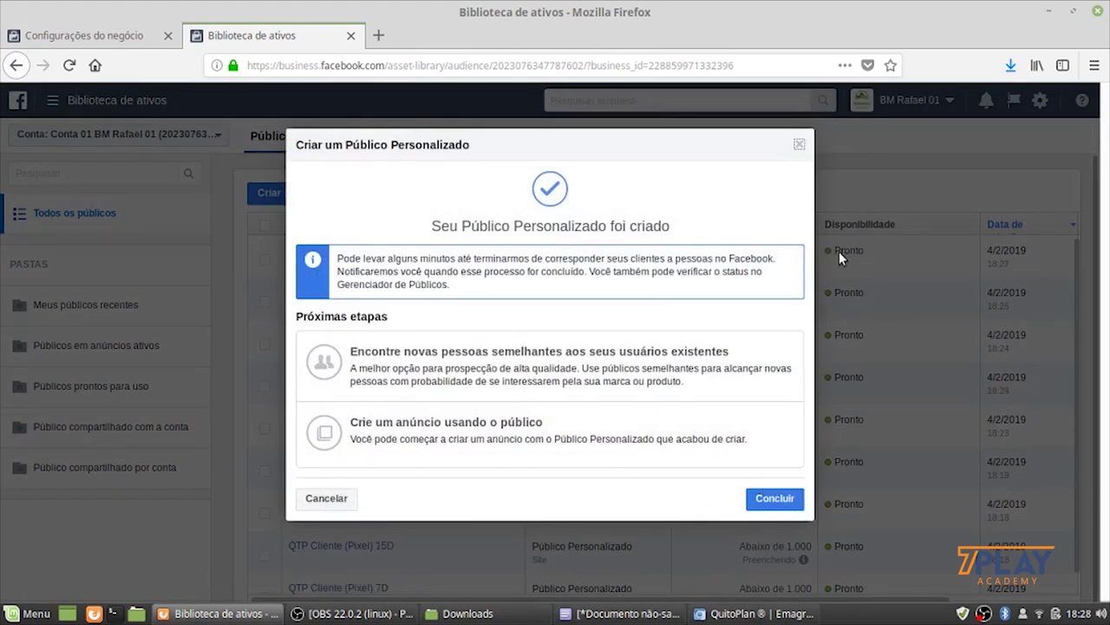
Dismiss the creation confirmation and start another Envolvimento custom audience based on Página do Facebook
left_click(799, 144)
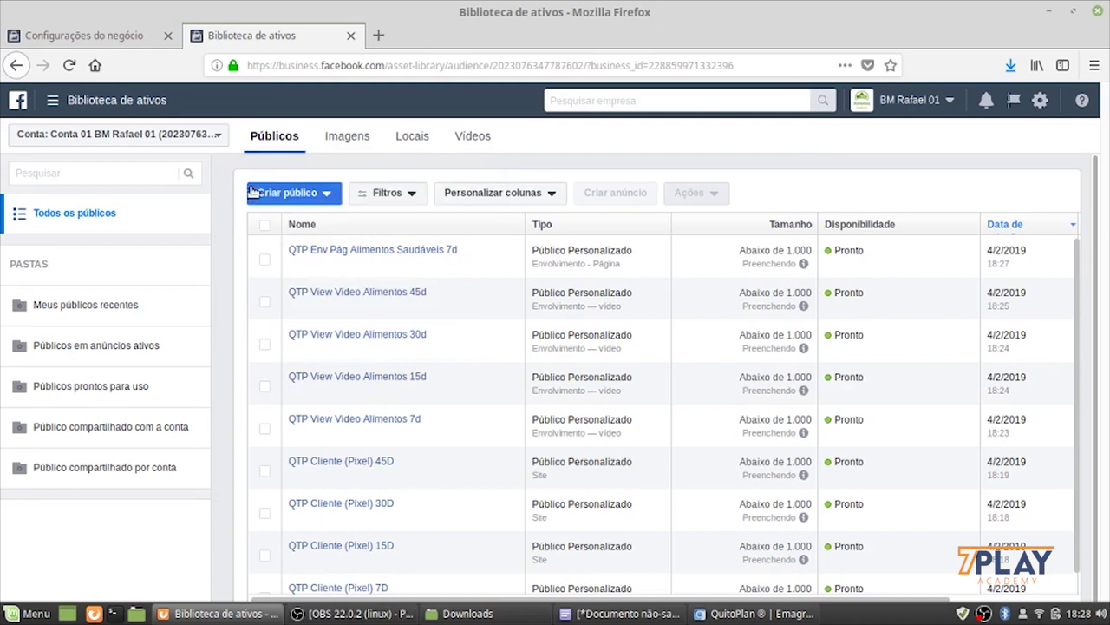
left_click(287, 192)
key("Escape")
scroll(499, 434, "down", 3)
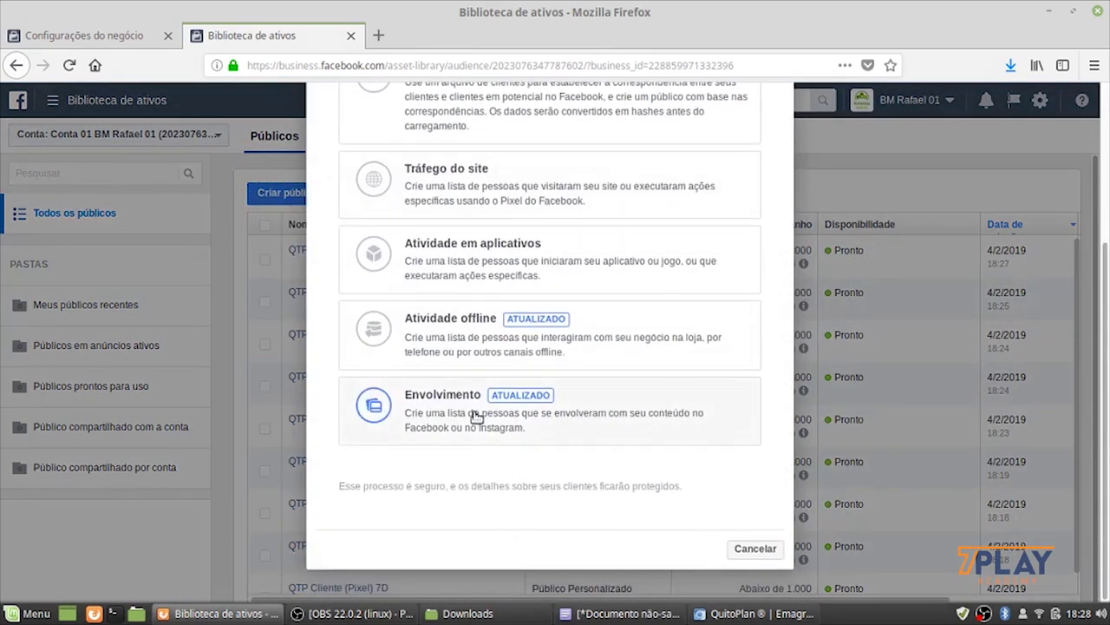
left_click(545, 414)
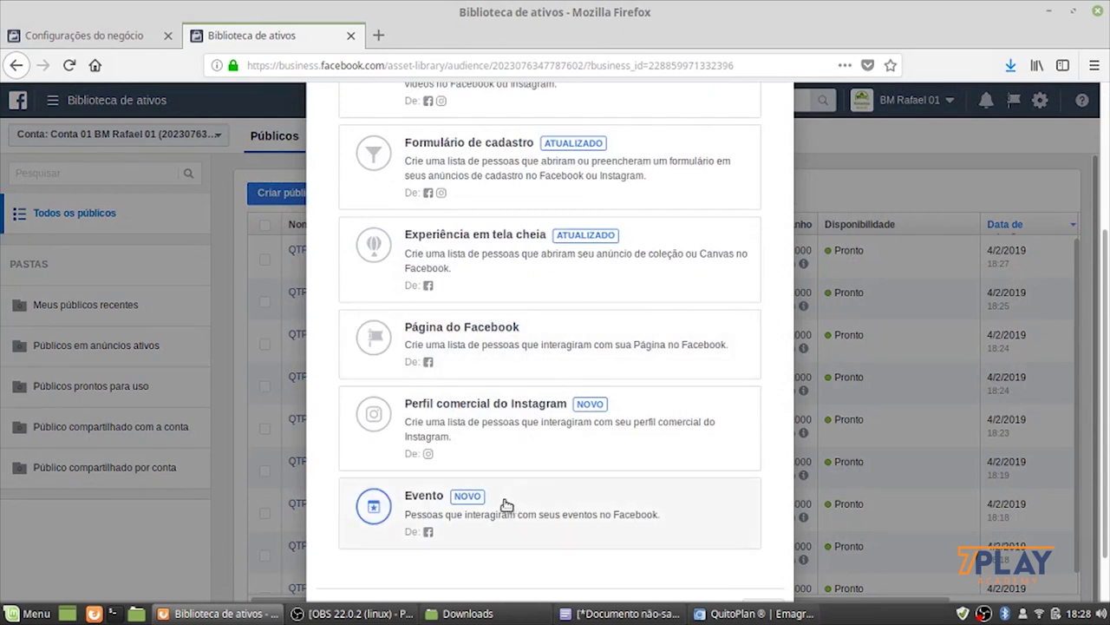
left_click(492, 370)
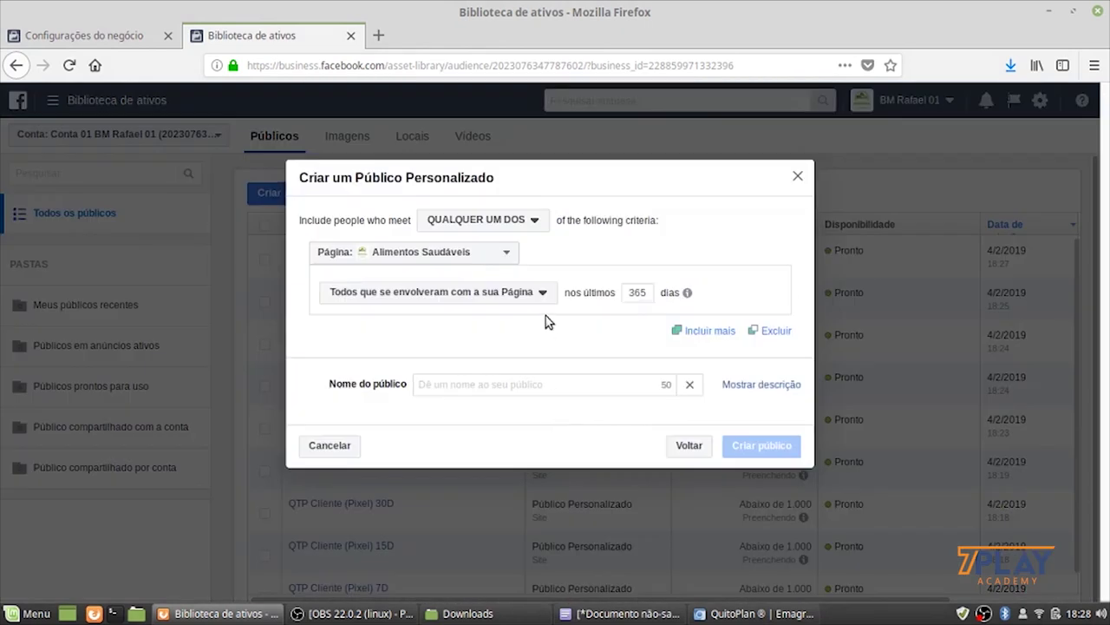
Set the Alimentos Saudáveis page engagement period to 15 days and create the audience as "QTP Env Pág Alimentos Saudáveis 15d"
double_click(634, 292)
type("15")
left_click(488, 387)
key("ctrl+v")
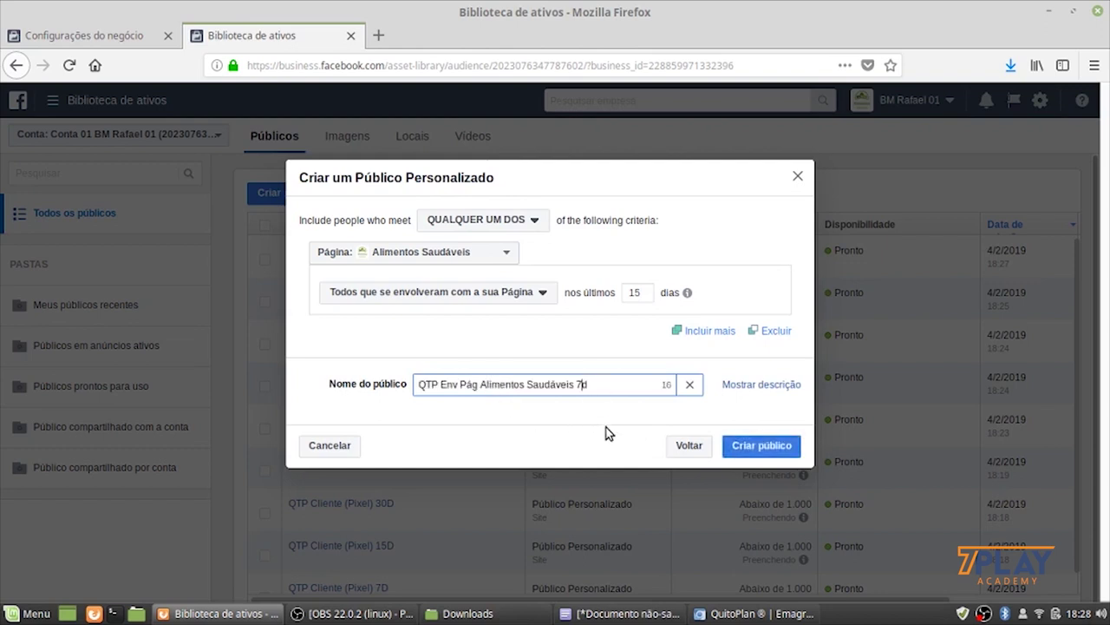
left_click(772, 445)
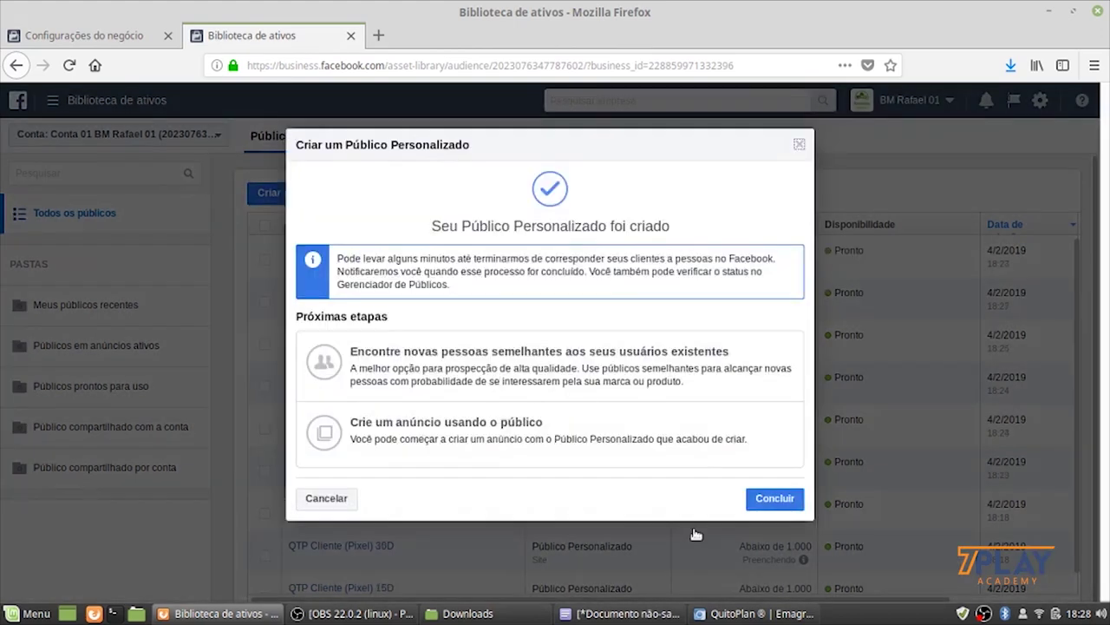
left_click(798, 147)
Start a third page engagement audience, using Envolvimento with Página do Facebook as the source
left_click(304, 192)
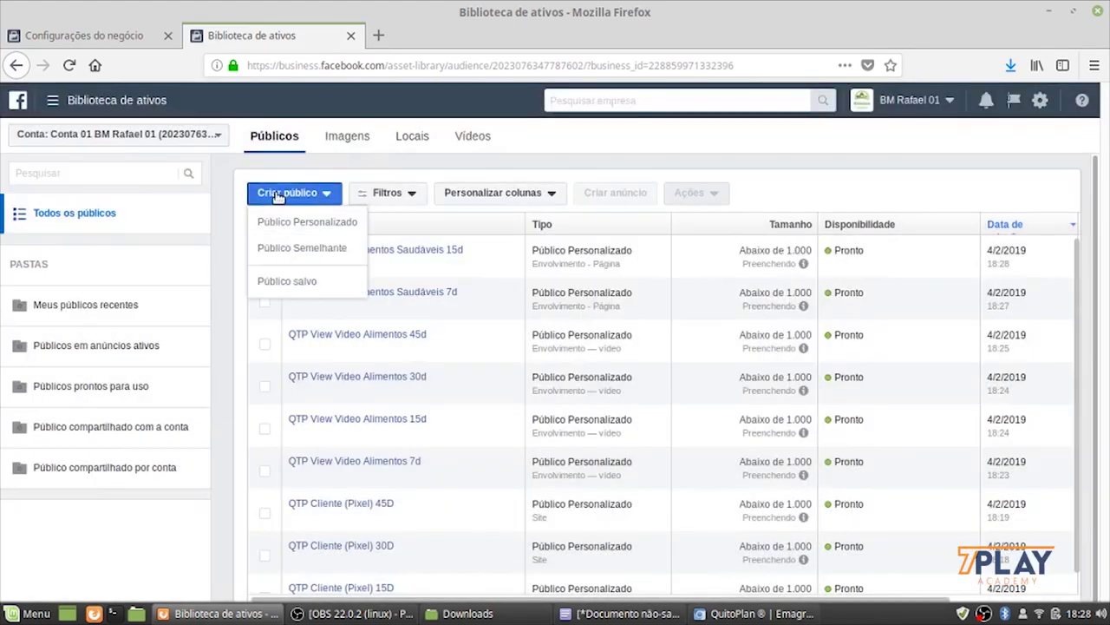
left_click(290, 224)
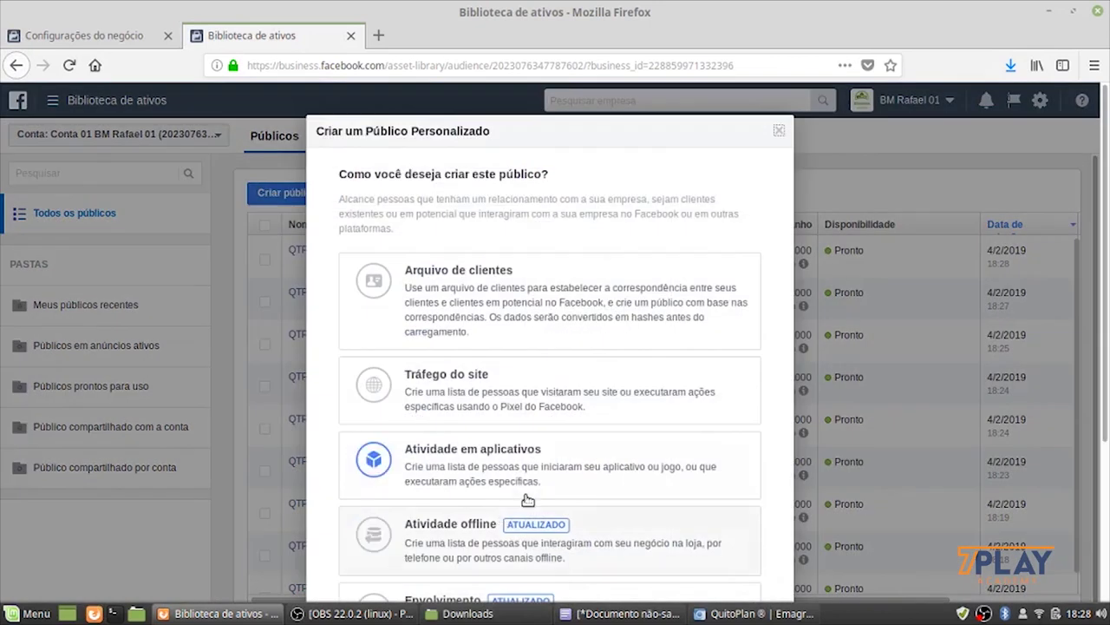
scroll(523, 498, "down", 3)
left_click(449, 420)
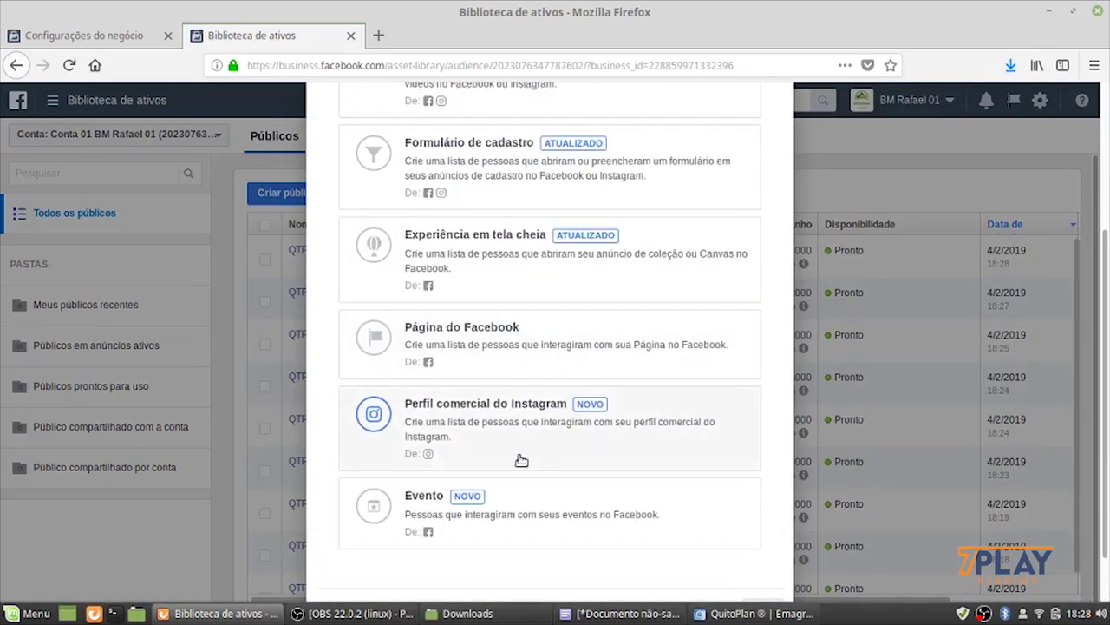
left_click(458, 351)
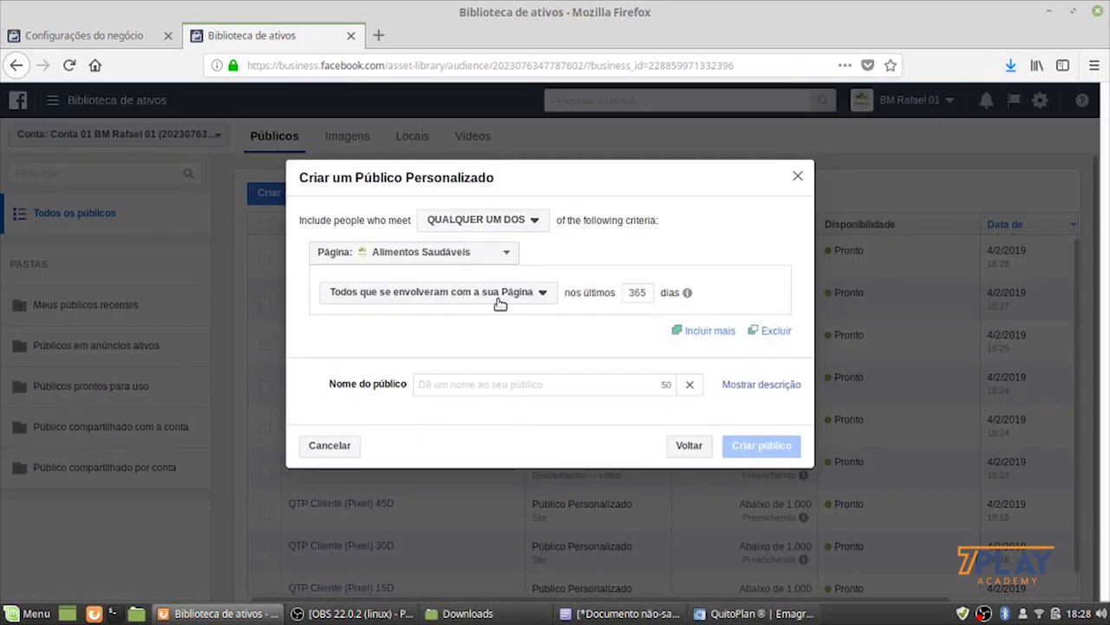
Set the page engagement period to 30 days and create the audience as "QTP Env Pág Alimentos Saudáveis 30d"
double_click(636, 293)
type("30")
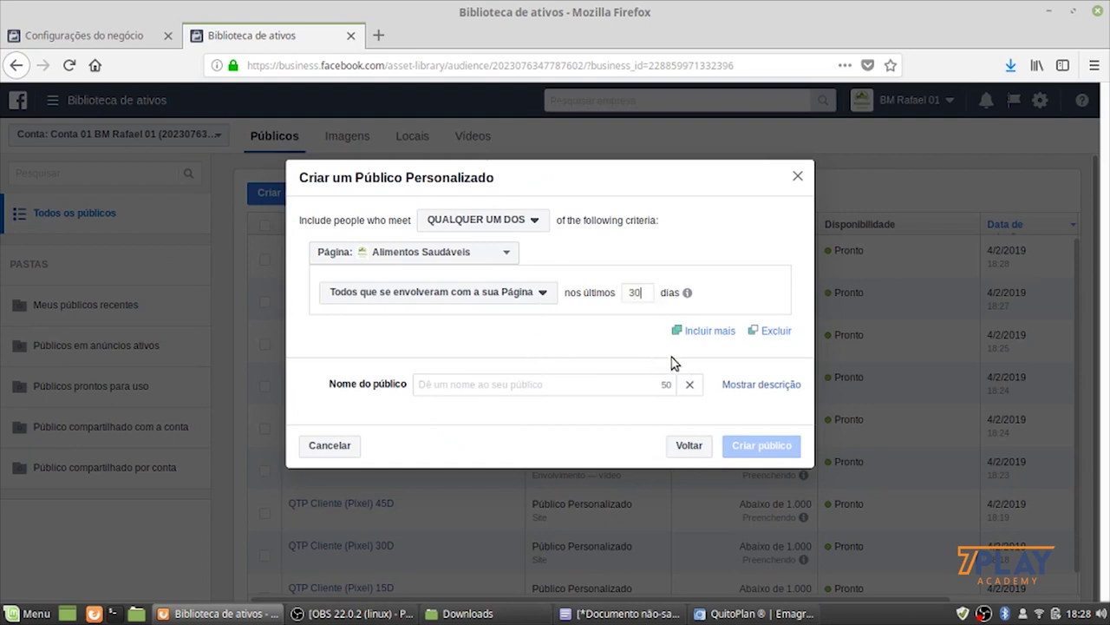
left_click(449, 387)
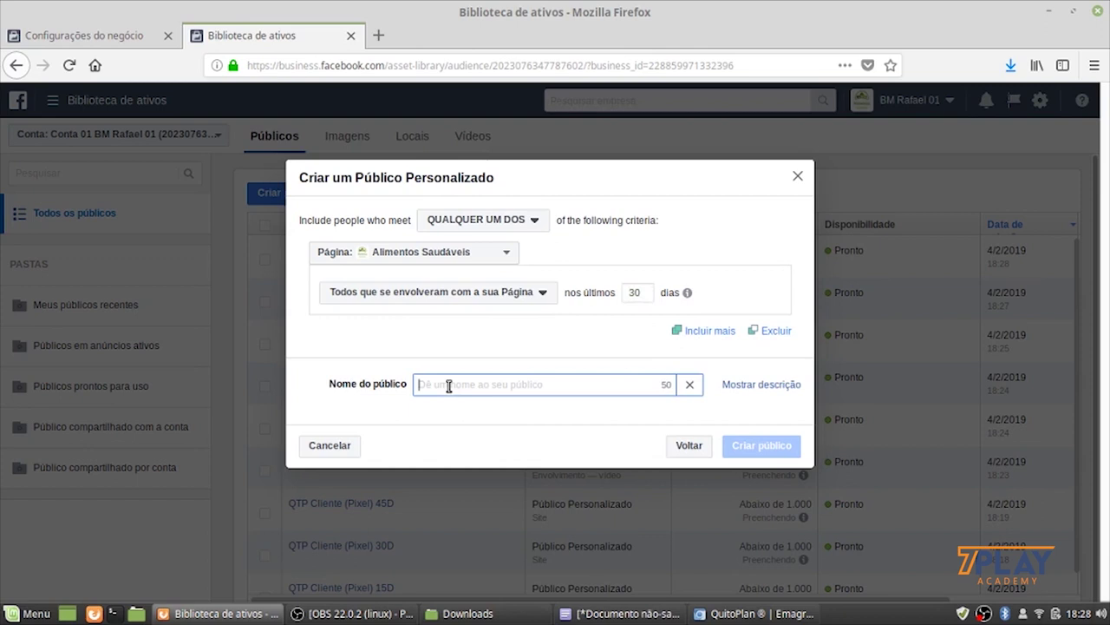
key("ctrl+v")
key("Left")
key("shift+Left")
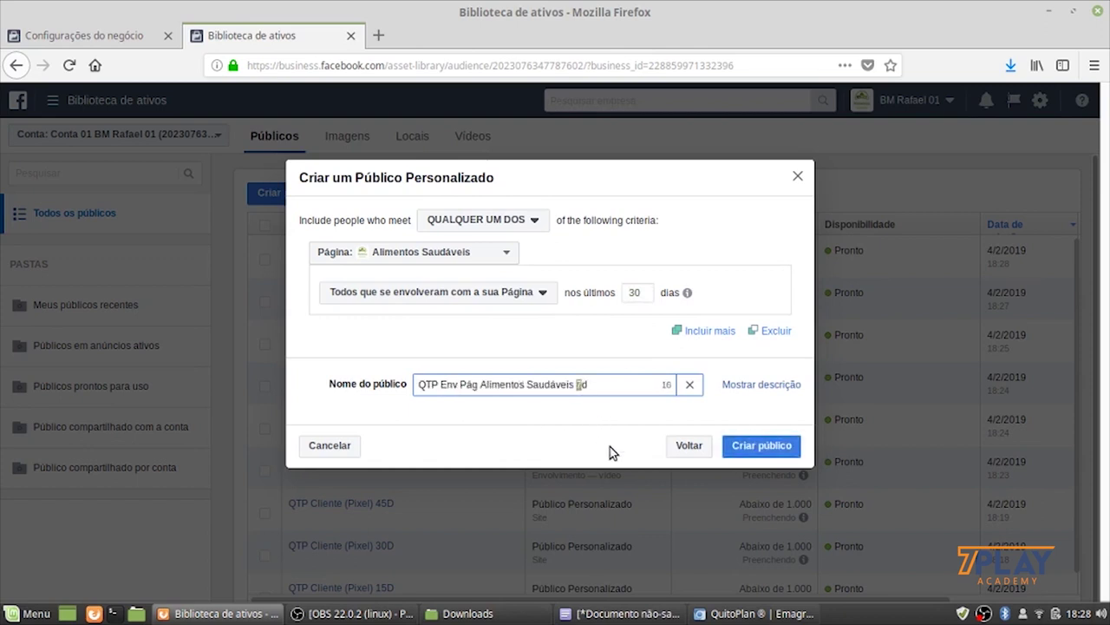
left_click(755, 449)
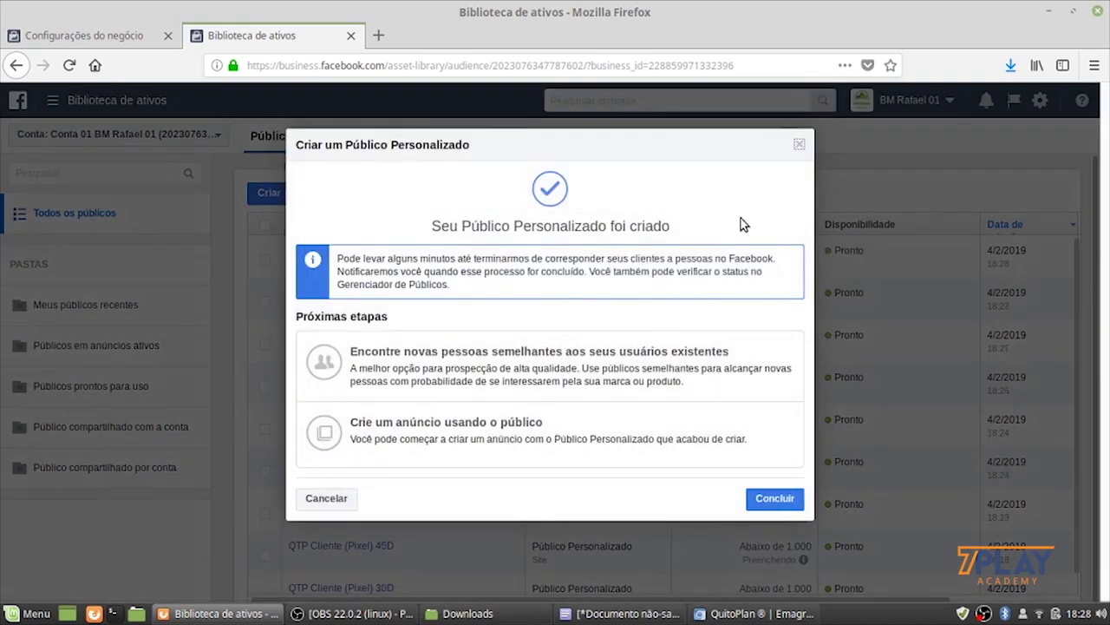
left_click(799, 149)
Start a fourth custom audience from Envolvimento with Página do Facebook as the source
left_click(294, 194)
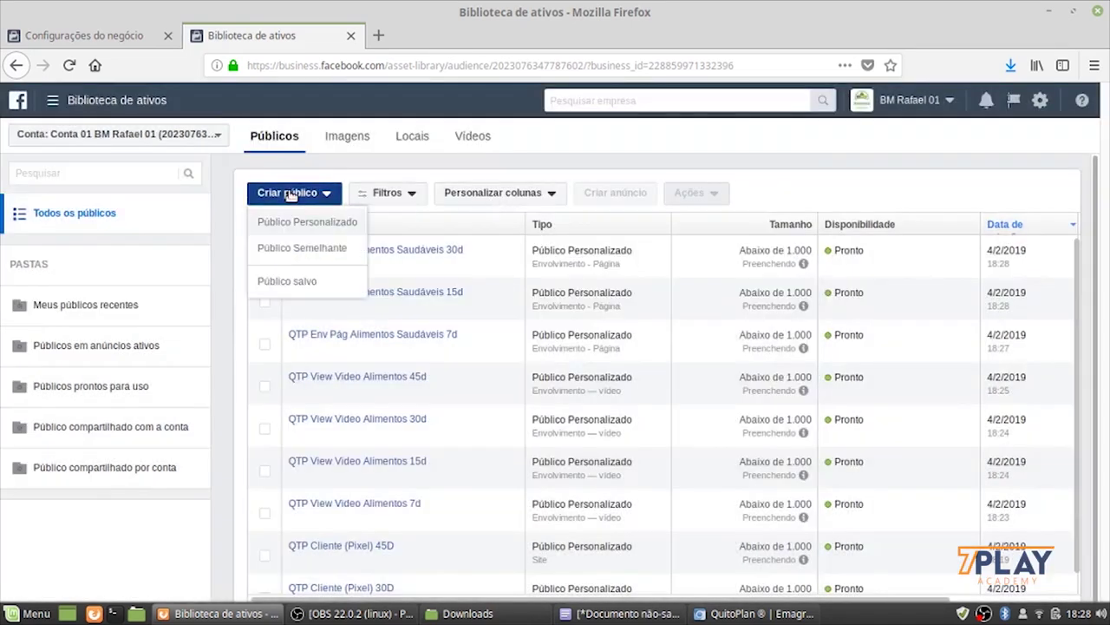
left_click(276, 226)
scroll(469, 422, "down", 5)
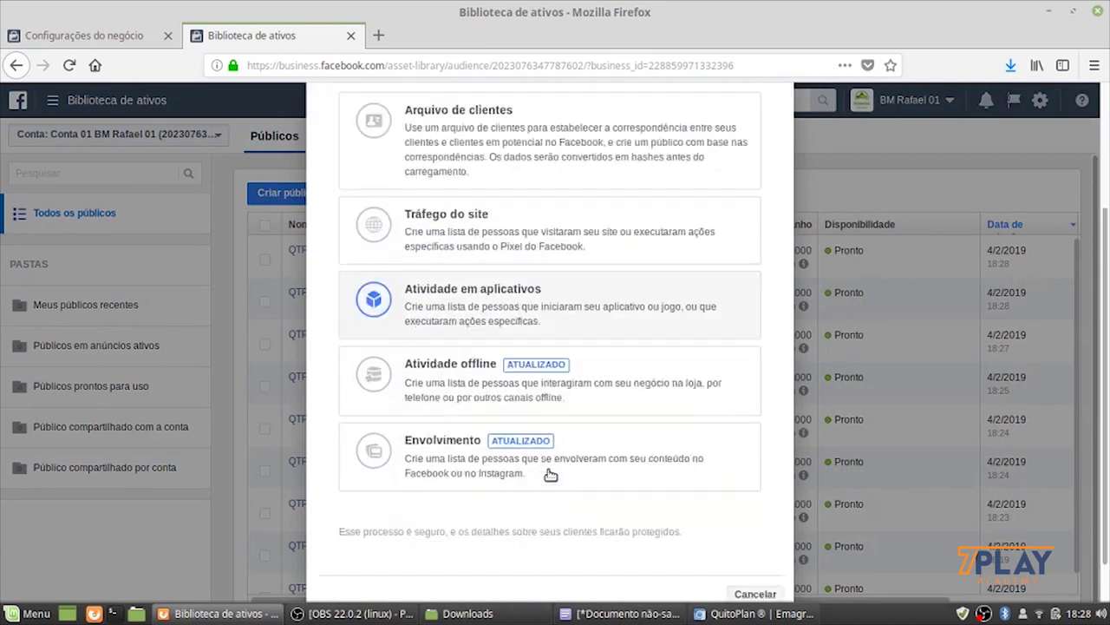
left_click(469, 422)
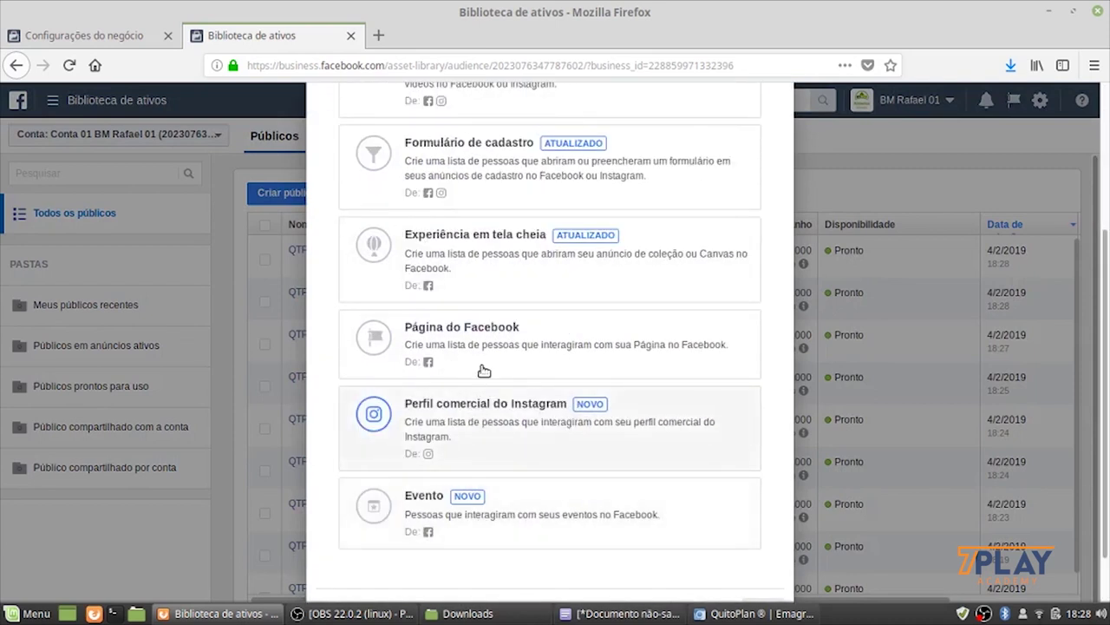
left_click(476, 337)
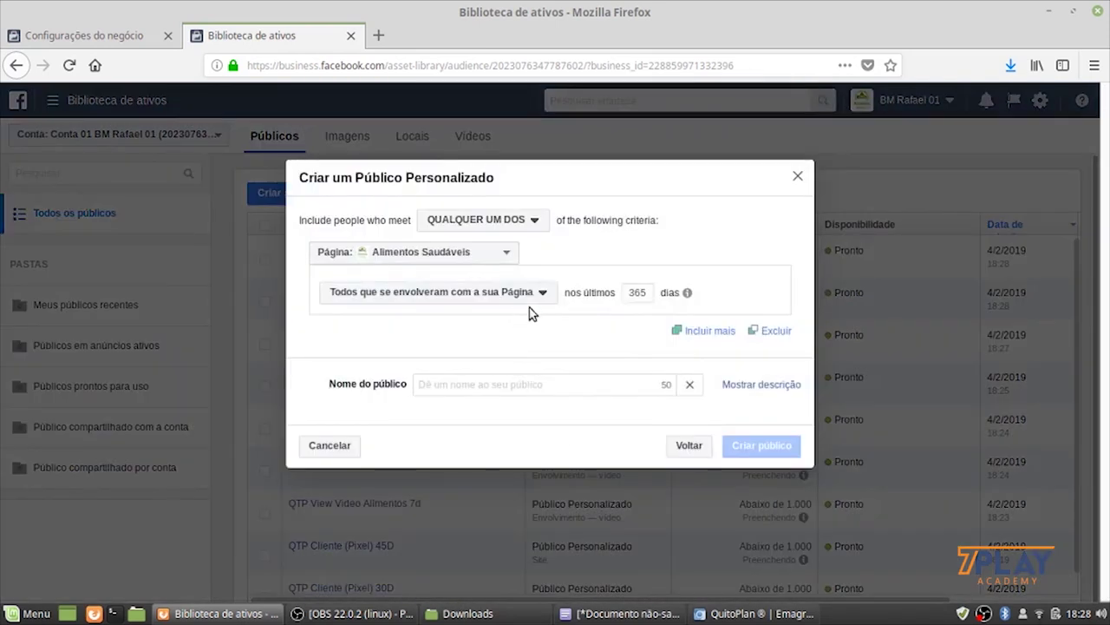
Set the page engagement period to 45 days and create the audience as "QTP Env Pág Alimentos Saudáveis 45d"
double_click(650, 293)
type("45")
left_click(483, 383)
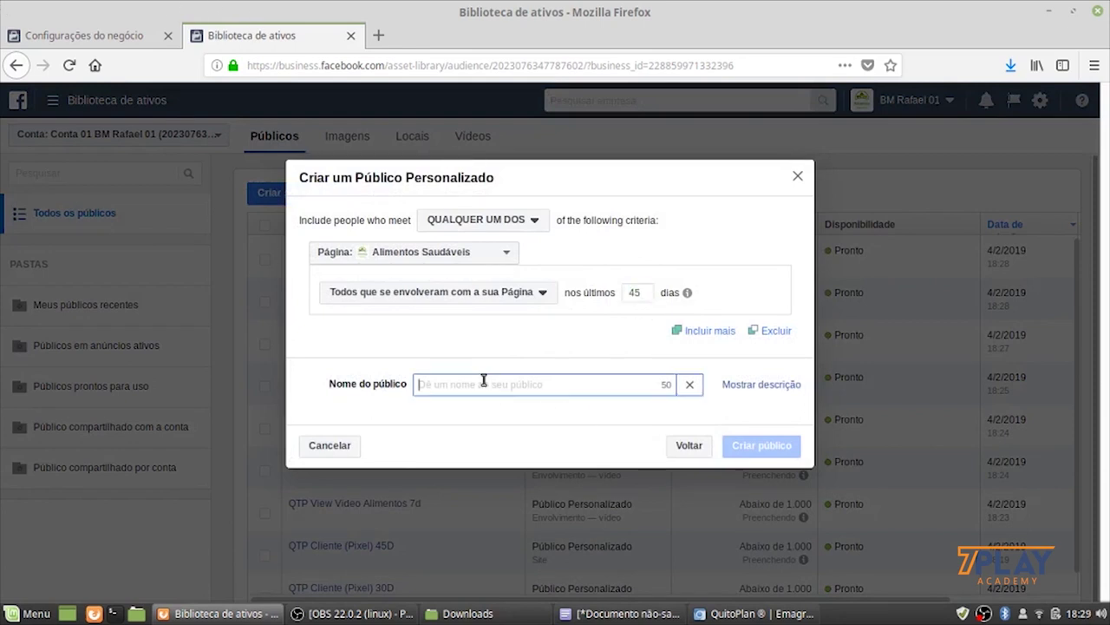
type("QTP Env Pág Alimentos Saudáveis 7d")
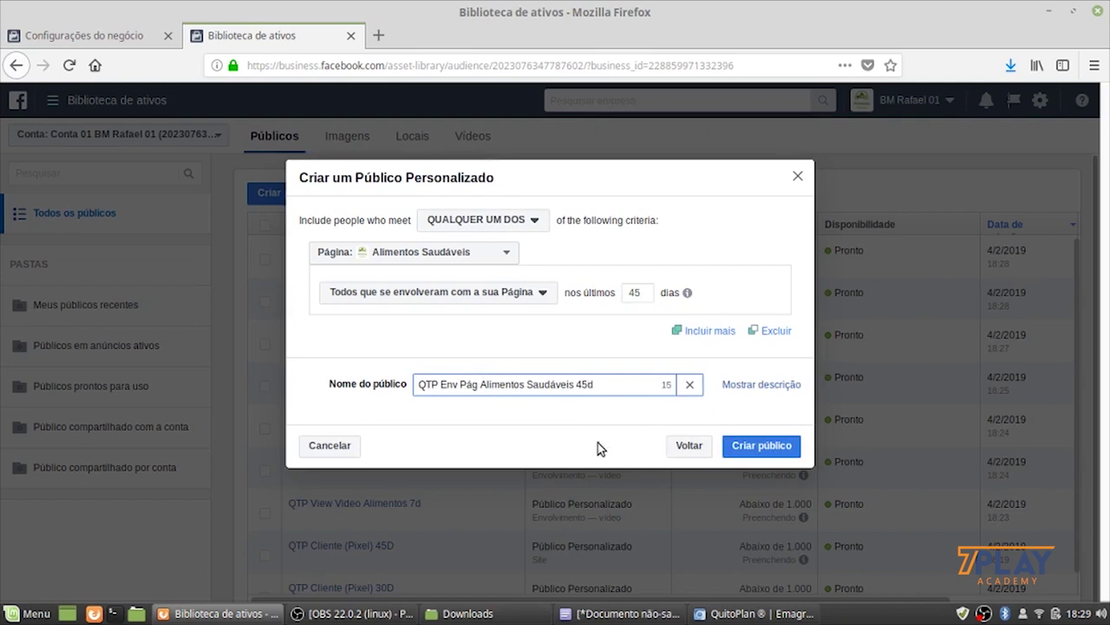
left_click(768, 447)
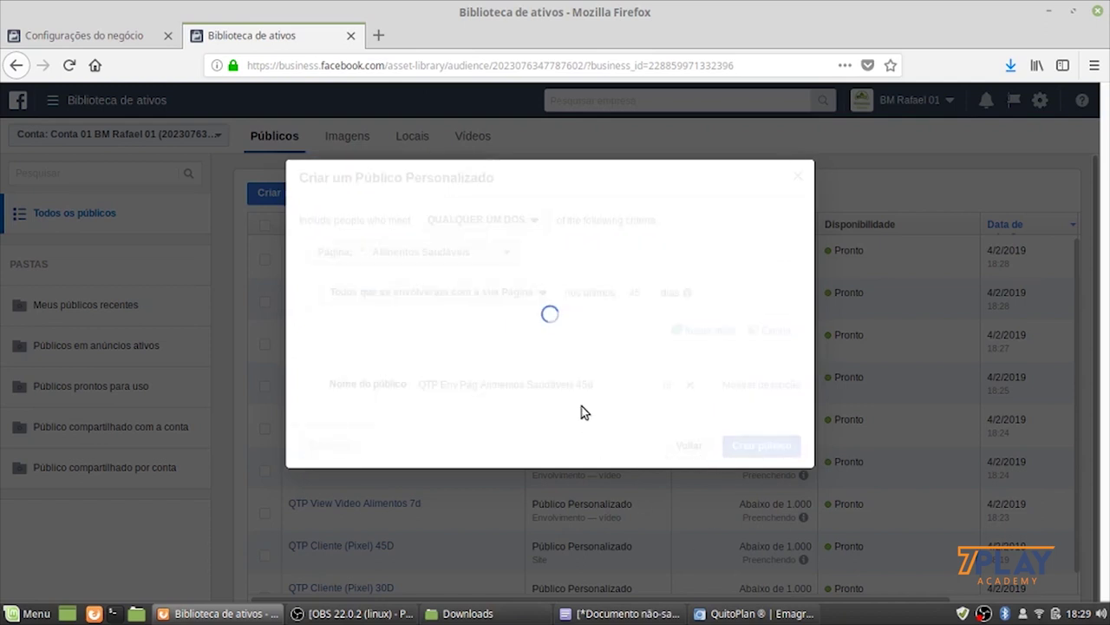
left_click(796, 146)
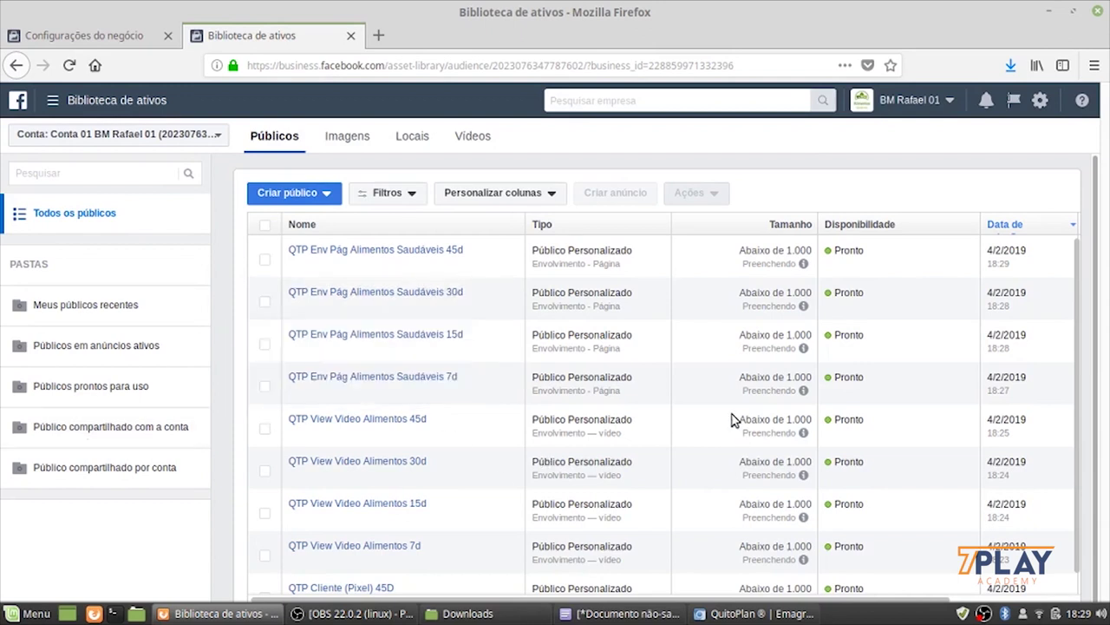
Look through the audience list and open the Envolvimento source types for a new custom audience
scroll(657, 401, "down", 3)
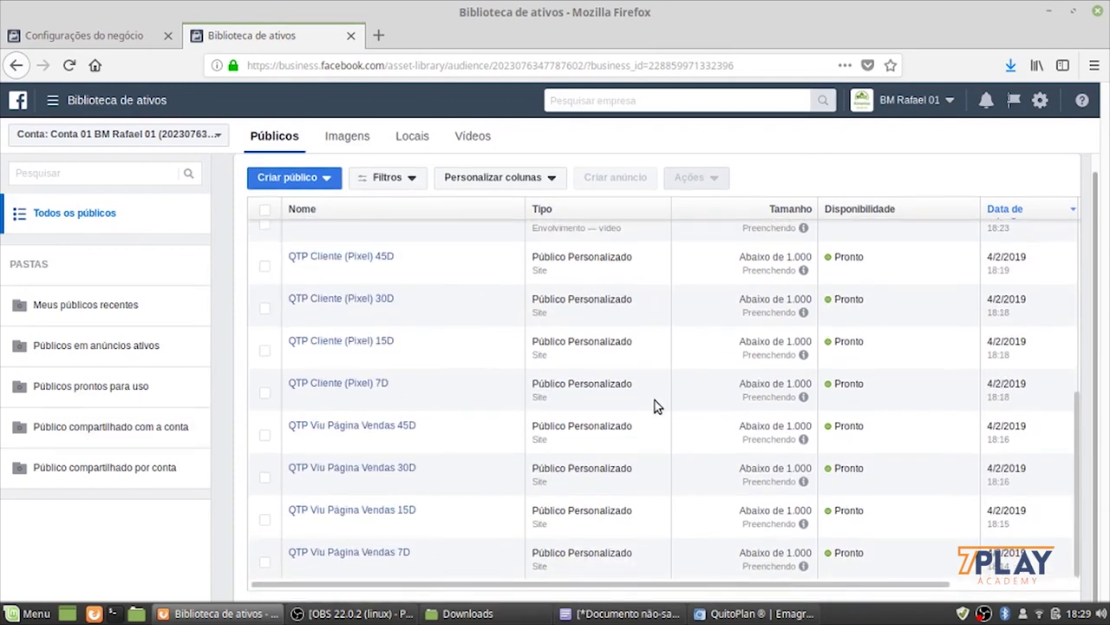
scroll(654, 401, "up", 3)
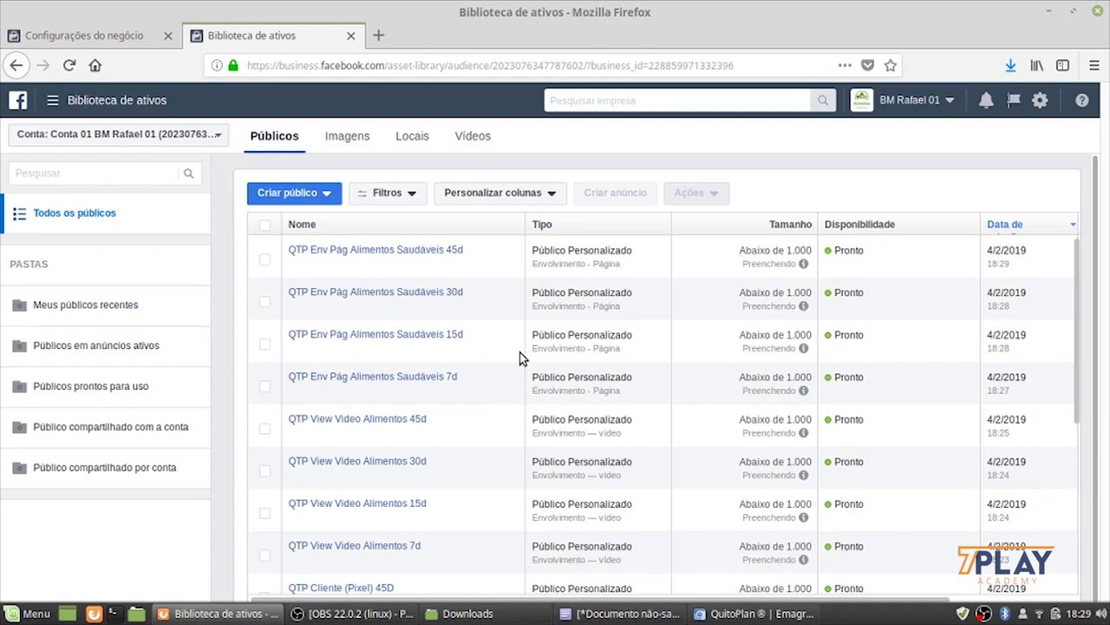
left_click(272, 193)
left_click(271, 193)
left_click(271, 192)
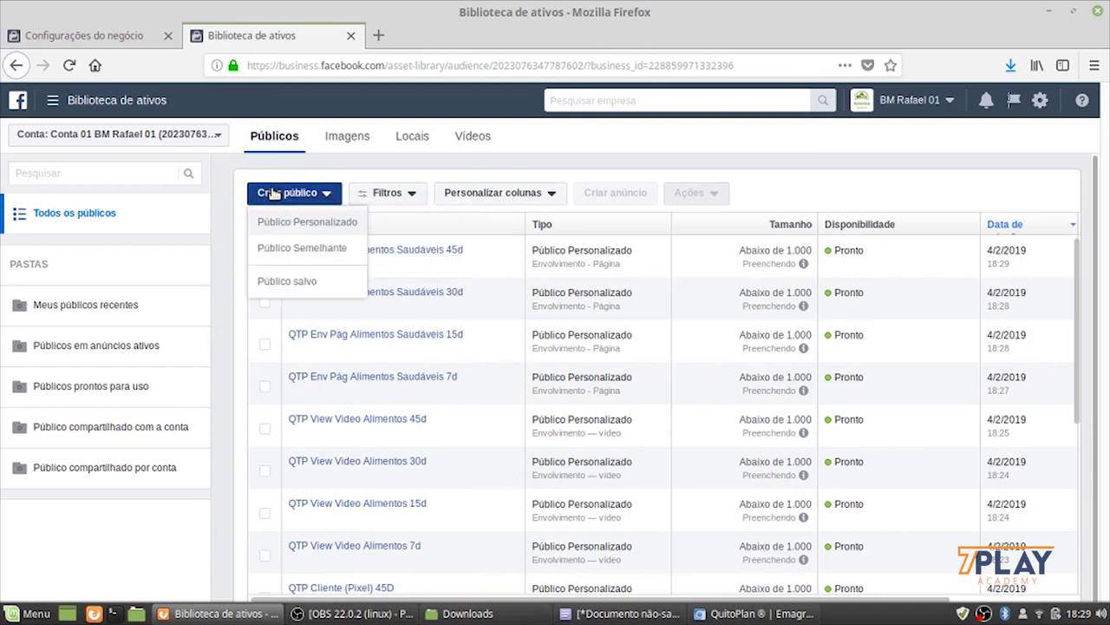
left_click(306, 228)
scroll(540, 414, "down", 3)
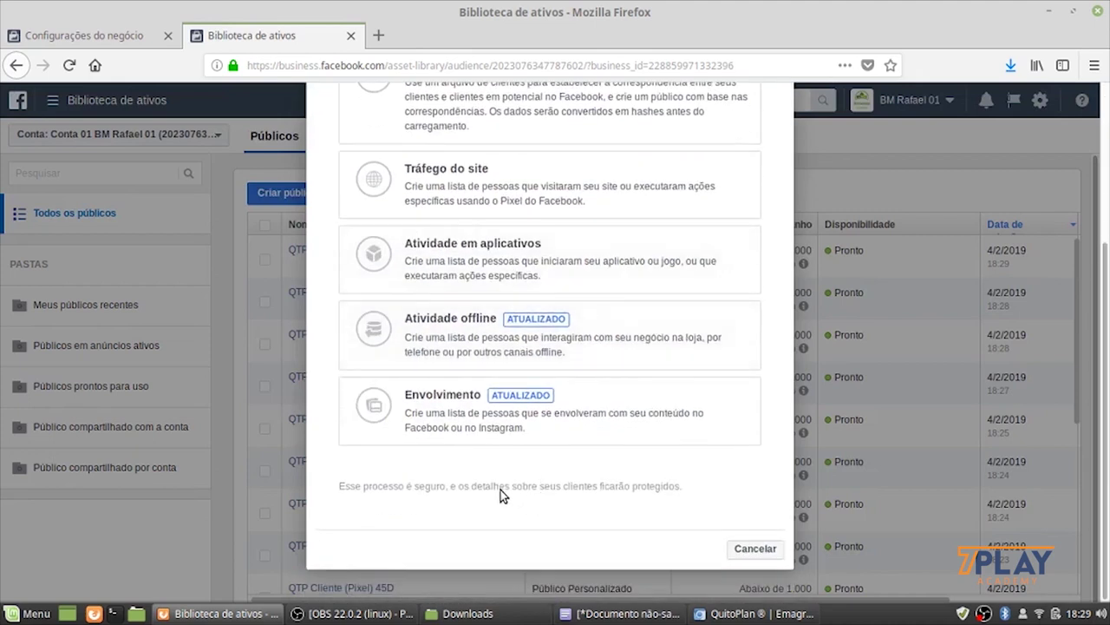
left_click(456, 401)
scroll(618, 462, "down", 2)
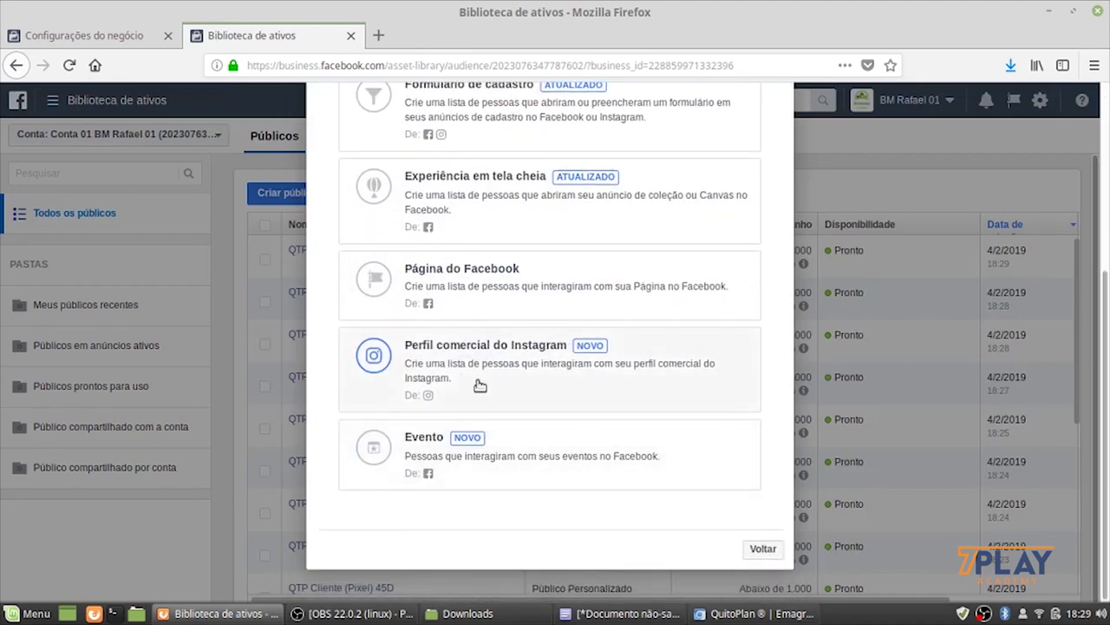
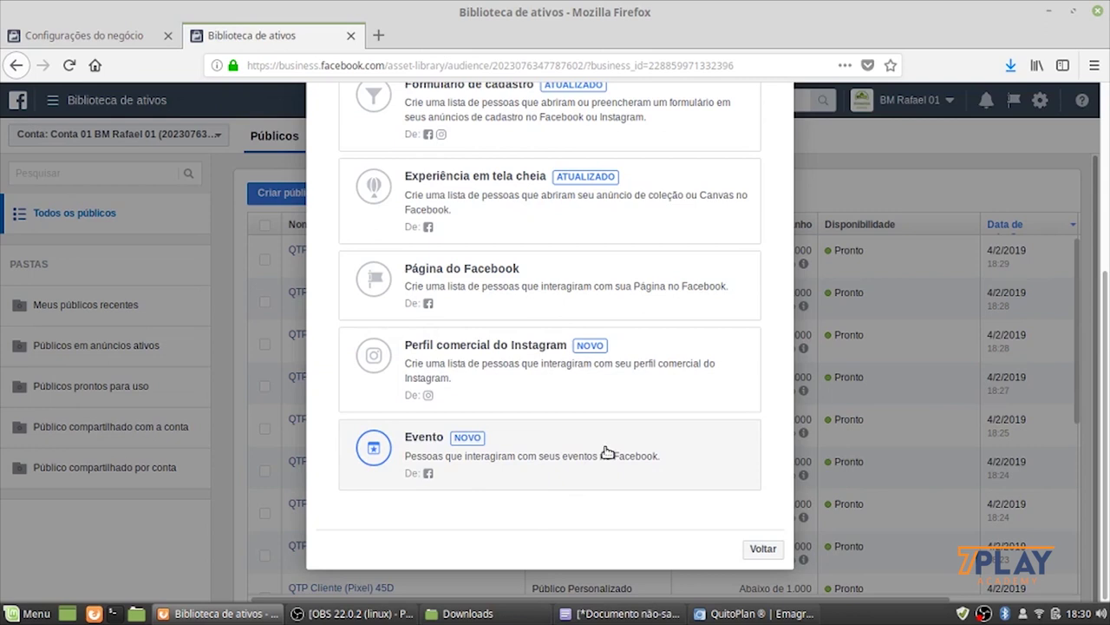
Review the engagement sources from Vídeo to Evento and close the custom audience dialog without creating anything
scroll(613, 455, "up", 5)
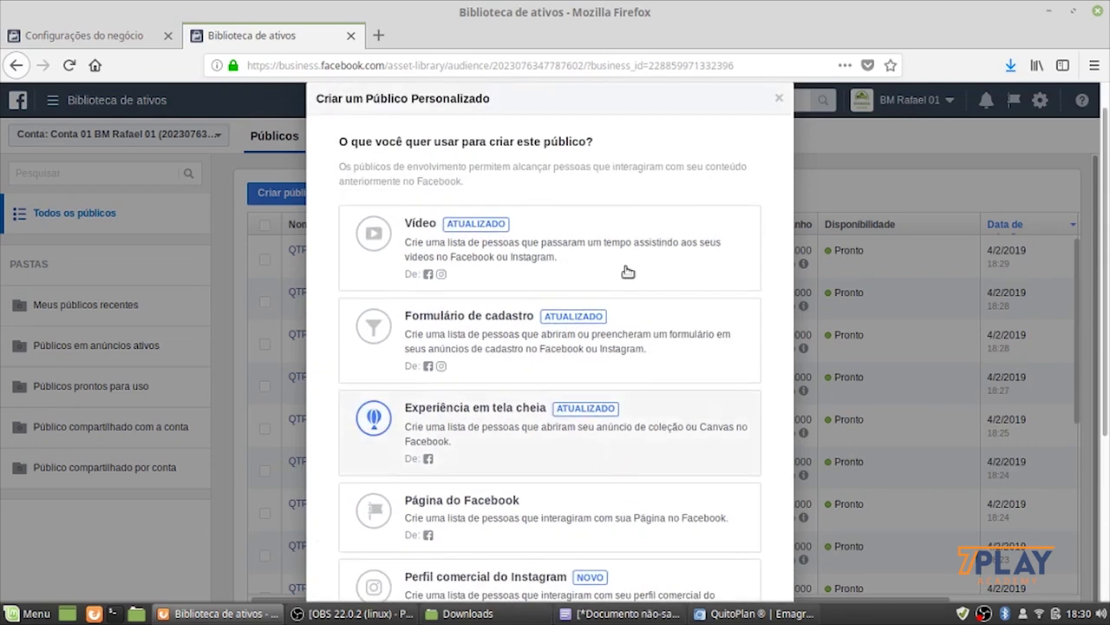
scroll(664, 438, "down", 3)
scroll(664, 443, "up", 4)
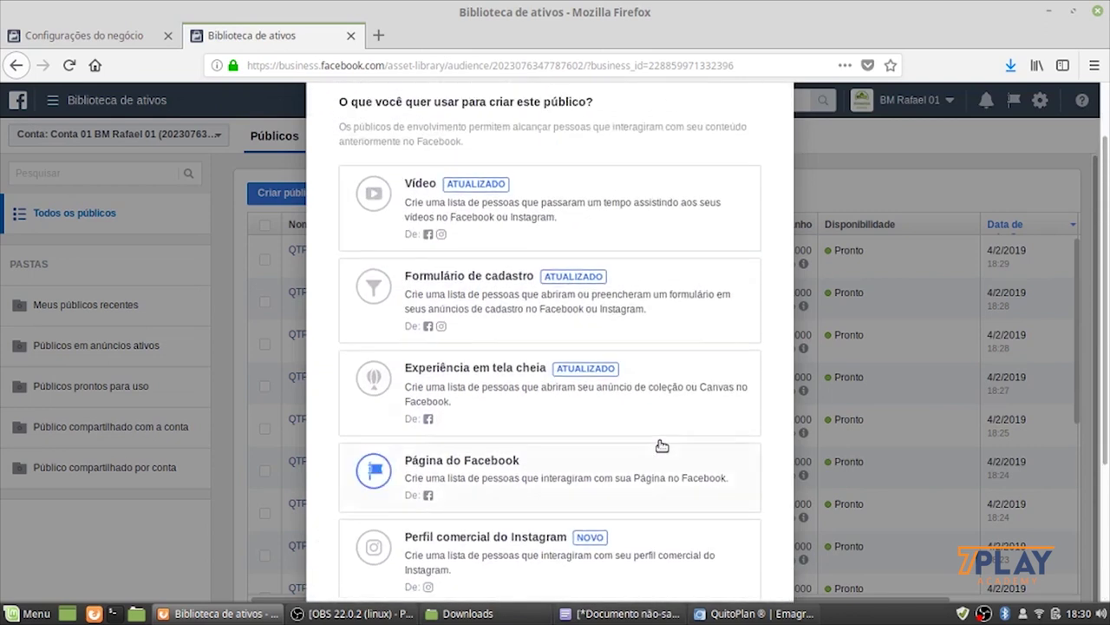
scroll(655, 446, "down", 3)
scroll(642, 458, "up", 4)
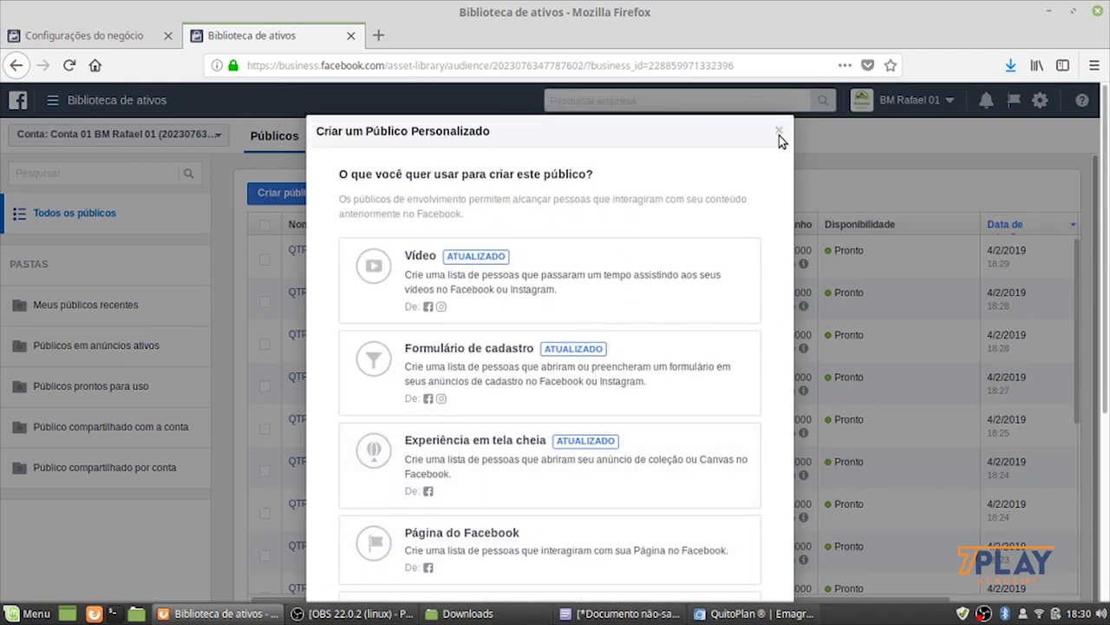
left_click(778, 132)
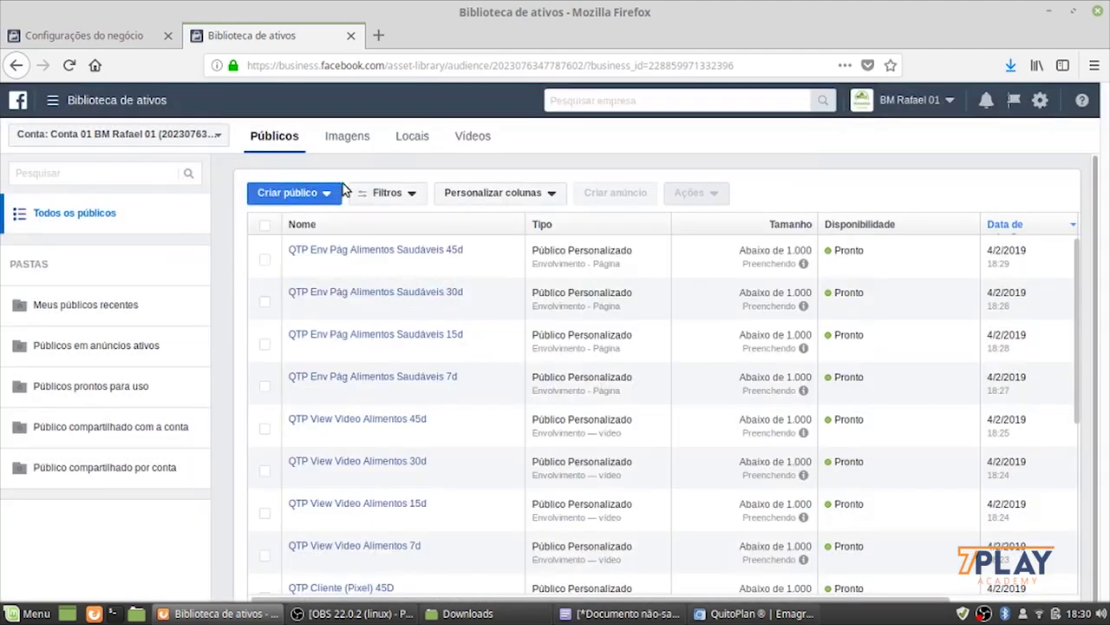
Start a new custom audience based on Arquivo de clientes
left_click(299, 196)
left_click(293, 227)
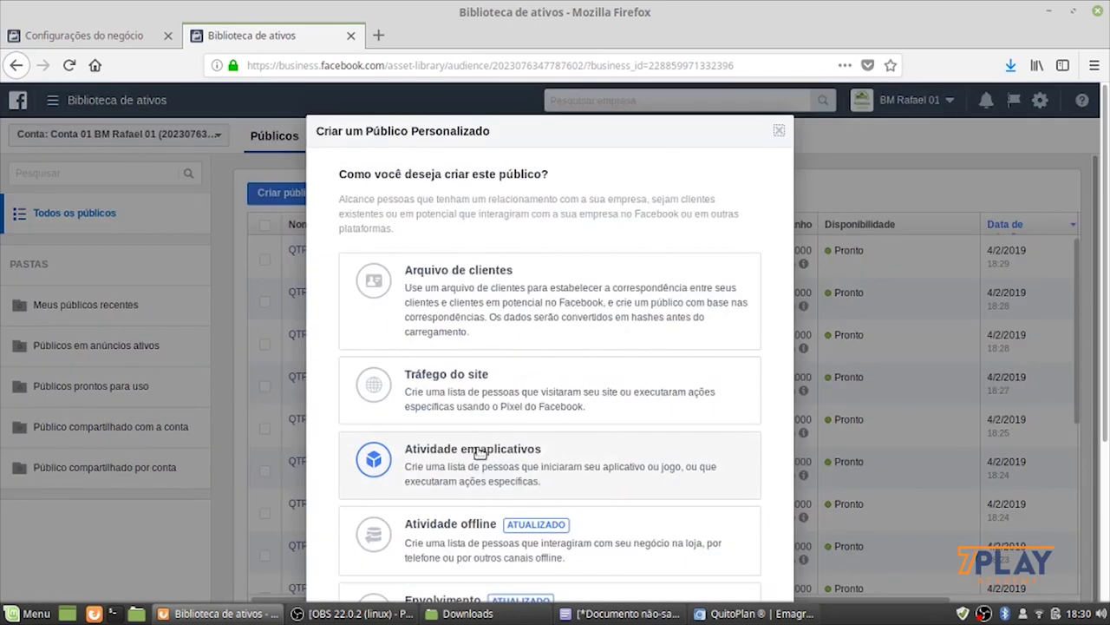
scroll(486, 455, "down", 2)
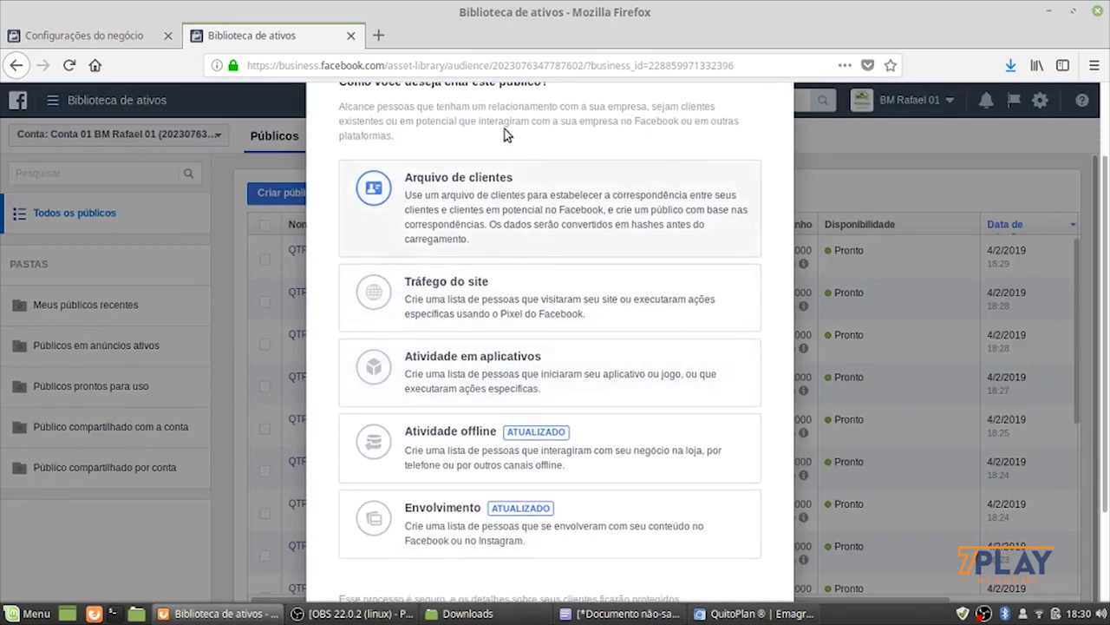
left_click(521, 206)
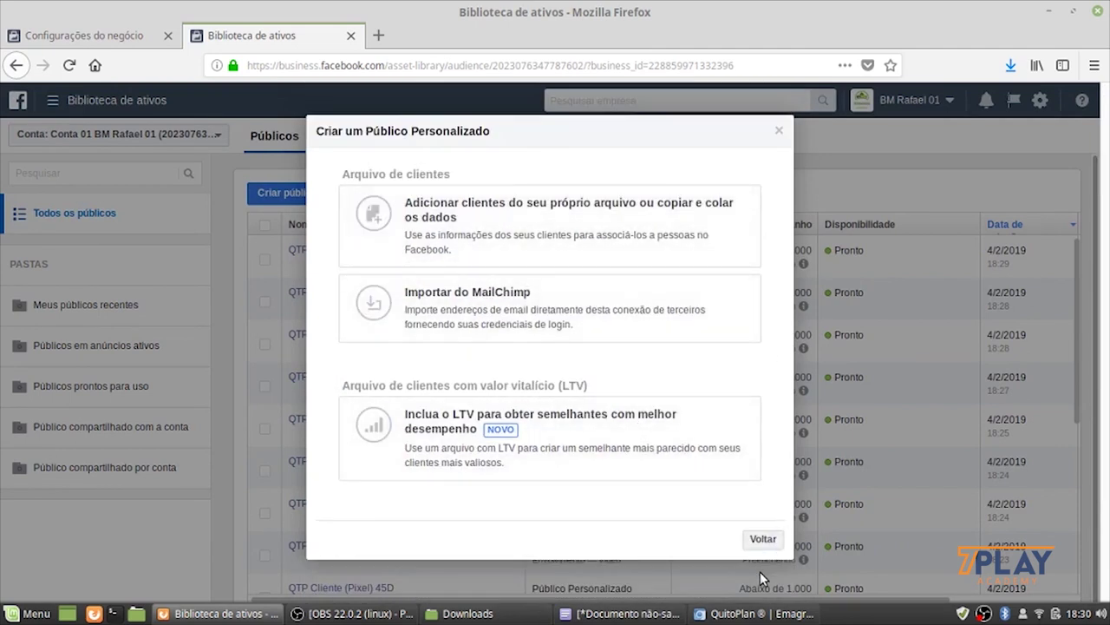
Return to the audience source types, review the visitor and event criteria under Tráfego do site, and close the dialog without creating an audience
left_click(764, 542)
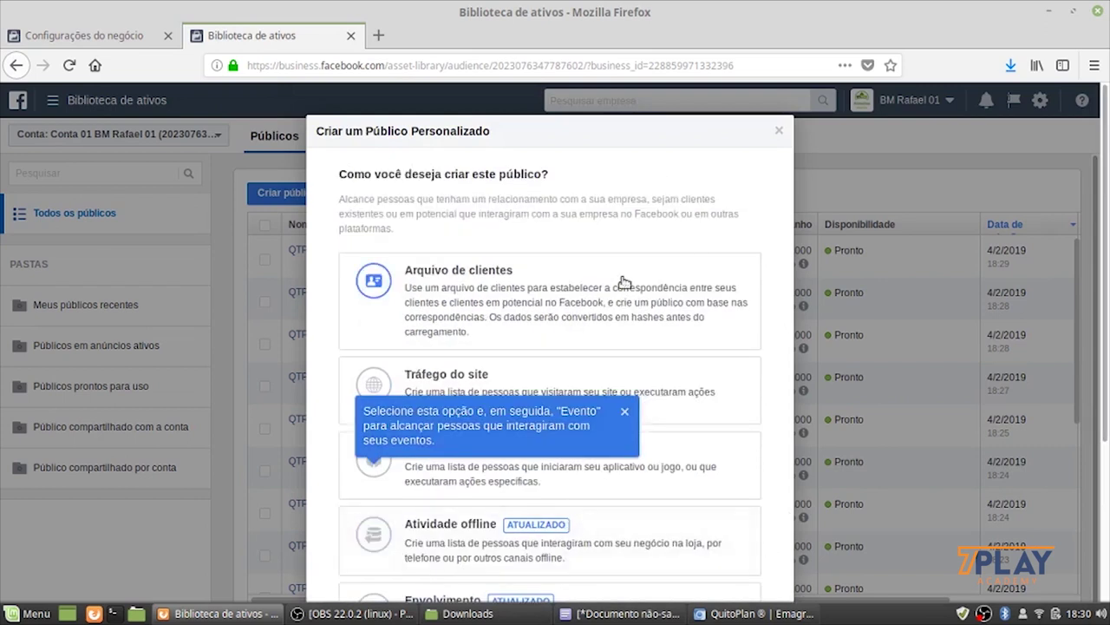
scroll(560, 485, "down", 2)
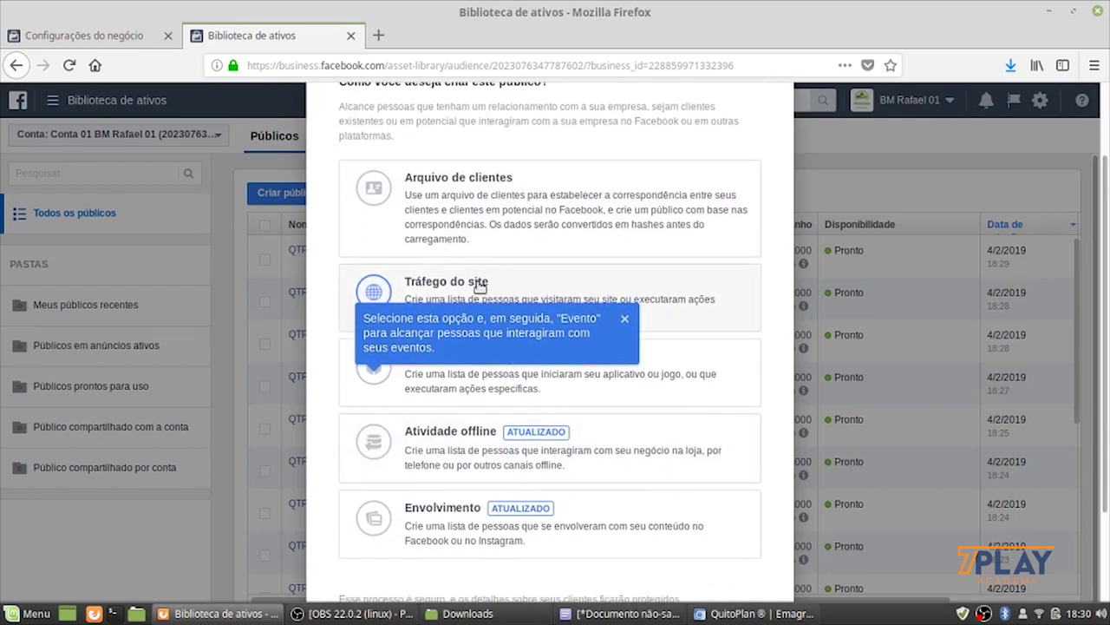
left_click(624, 320)
scroll(564, 364, "down", 1)
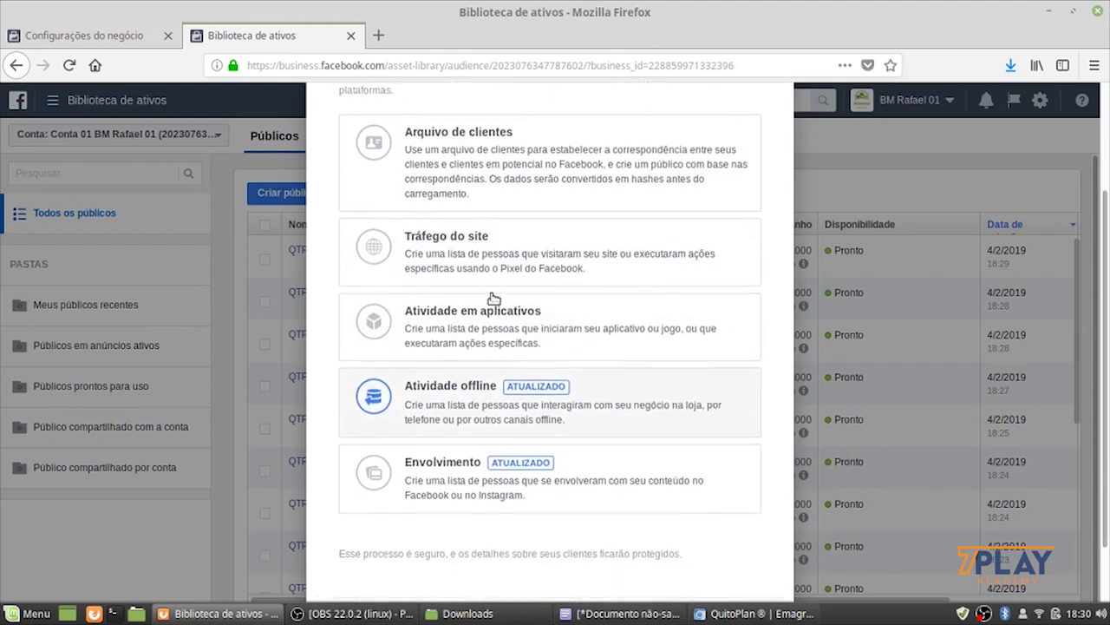
left_click(424, 248)
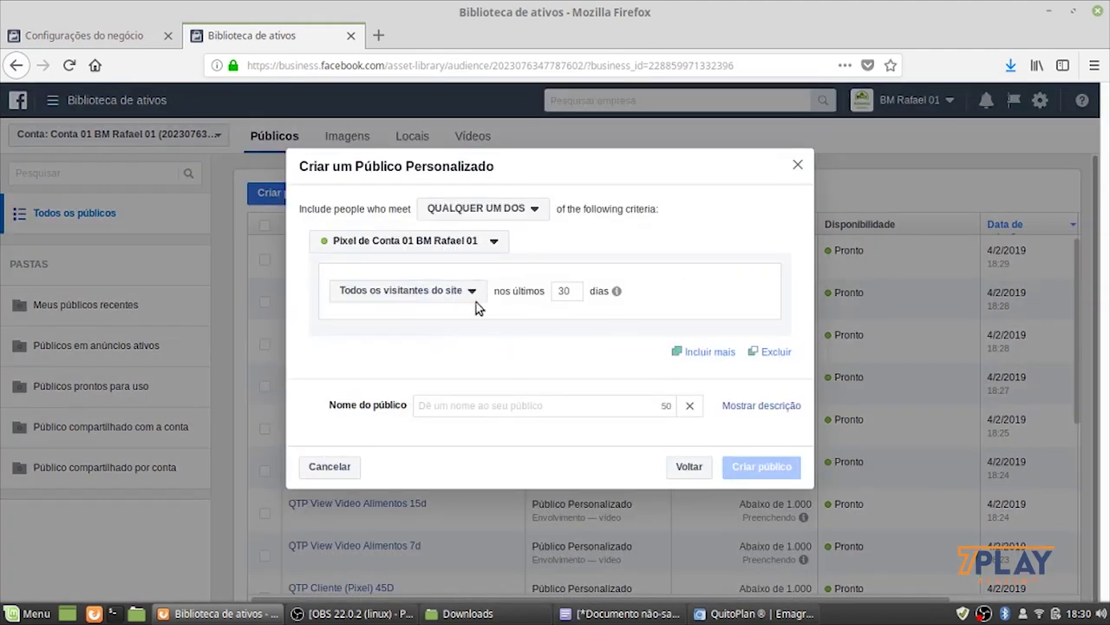
left_click(475, 295)
scroll(454, 451, "down", 1)
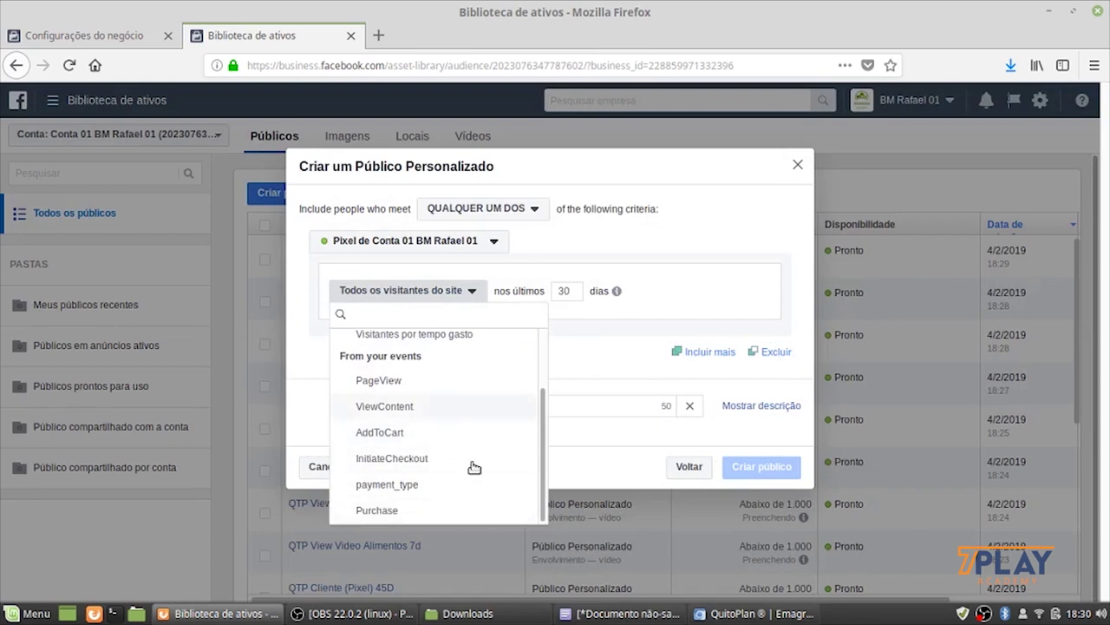
scroll(512, 442, "up", 1)
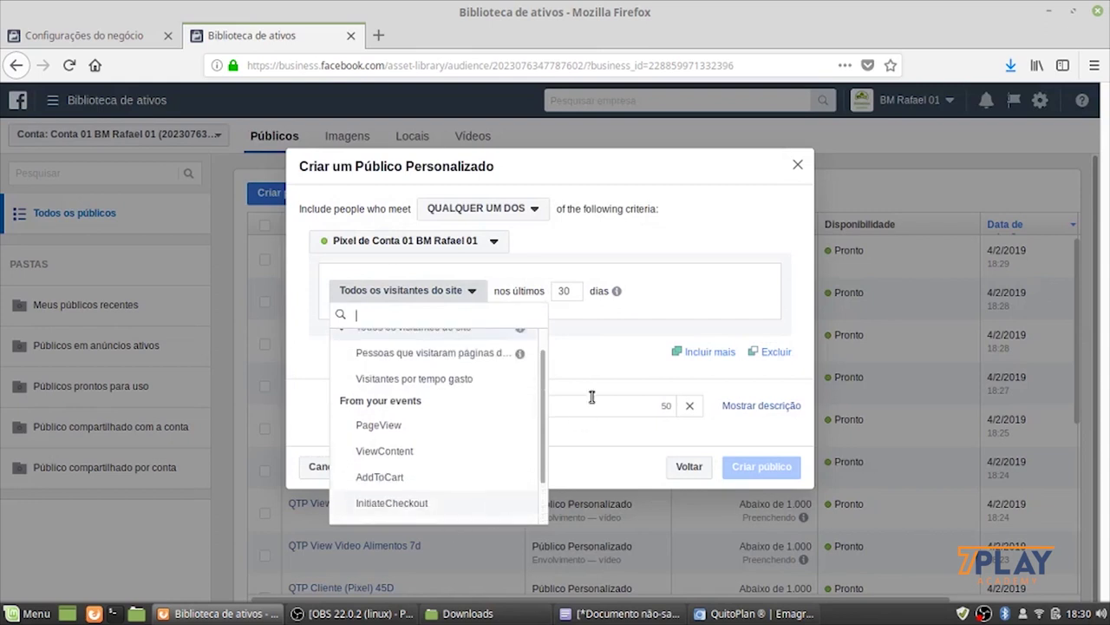
left_click(797, 168)
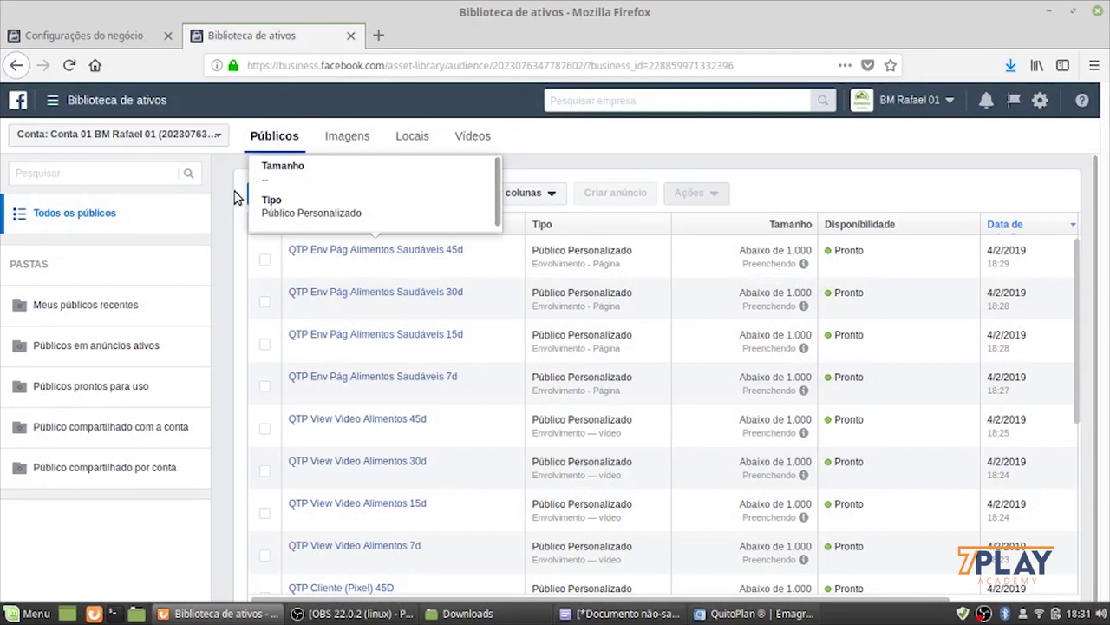
Start a new custom audience and review the source types from Arquivo de clientes to Envolvimento
left_click(280, 198)
left_click(299, 218)
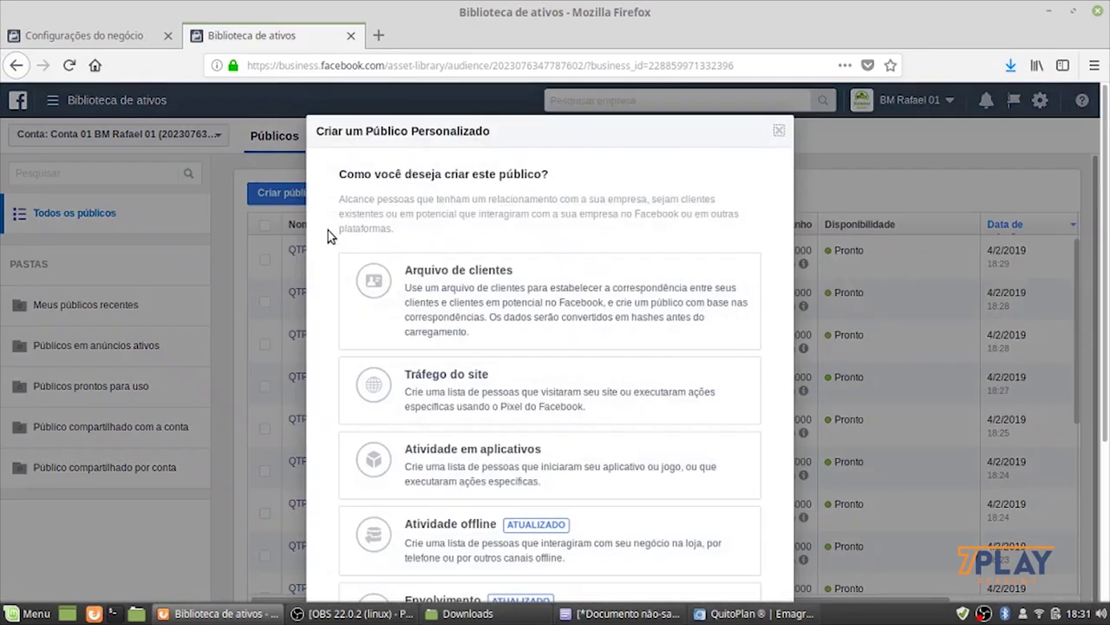
scroll(529, 478, "down", 2)
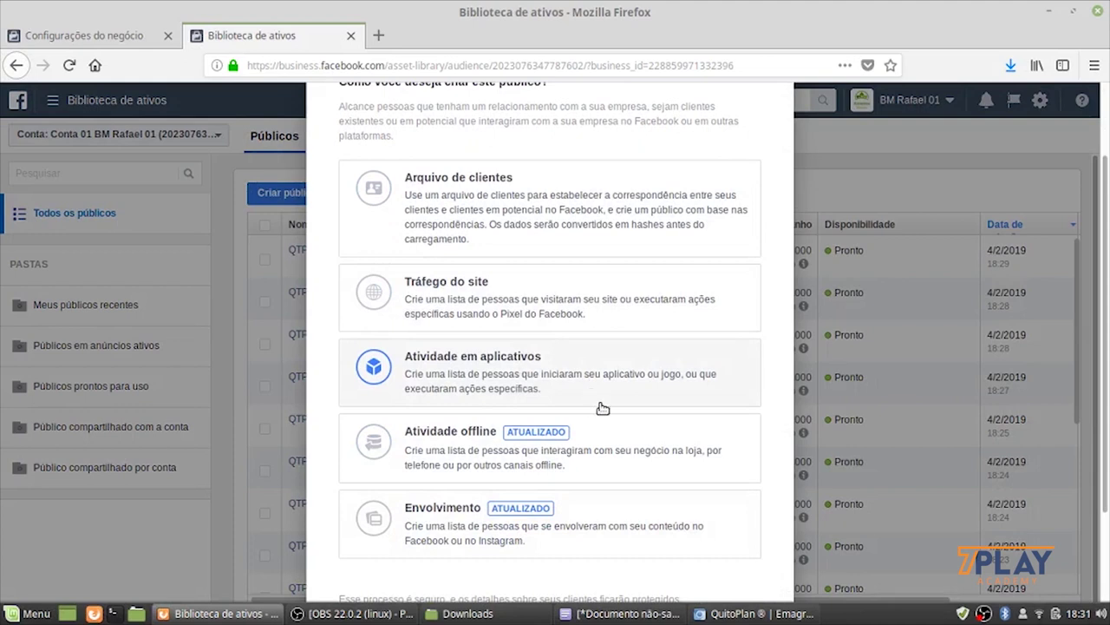
scroll(603, 408, "down", 2)
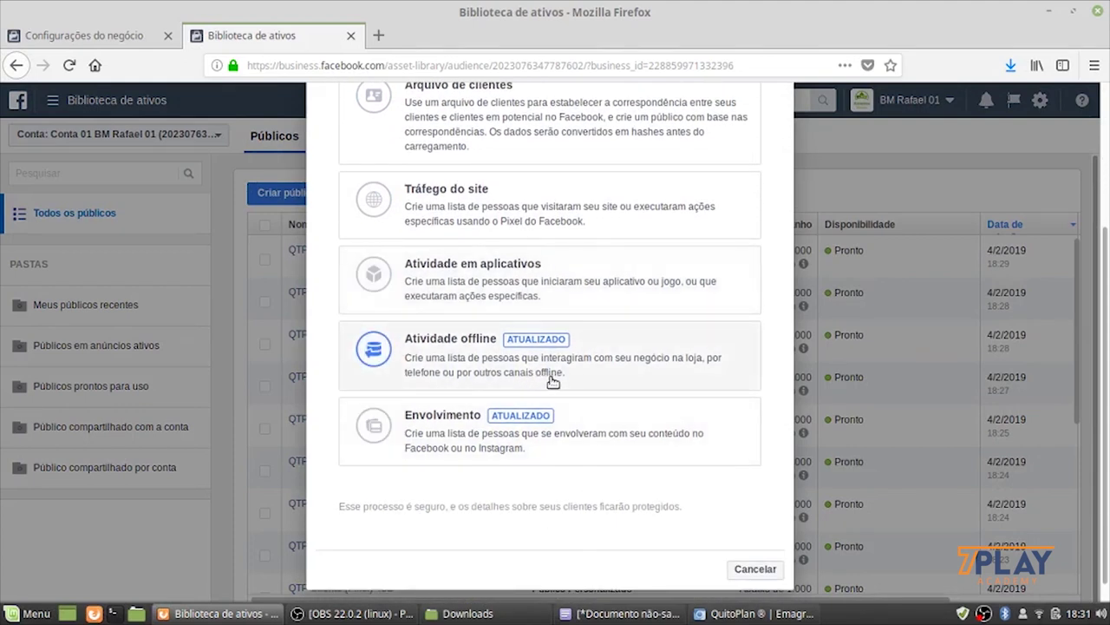
Examine the Envolvimento sources from Vídeo to Evento and close the dialog without creating an audience
left_click(459, 441)
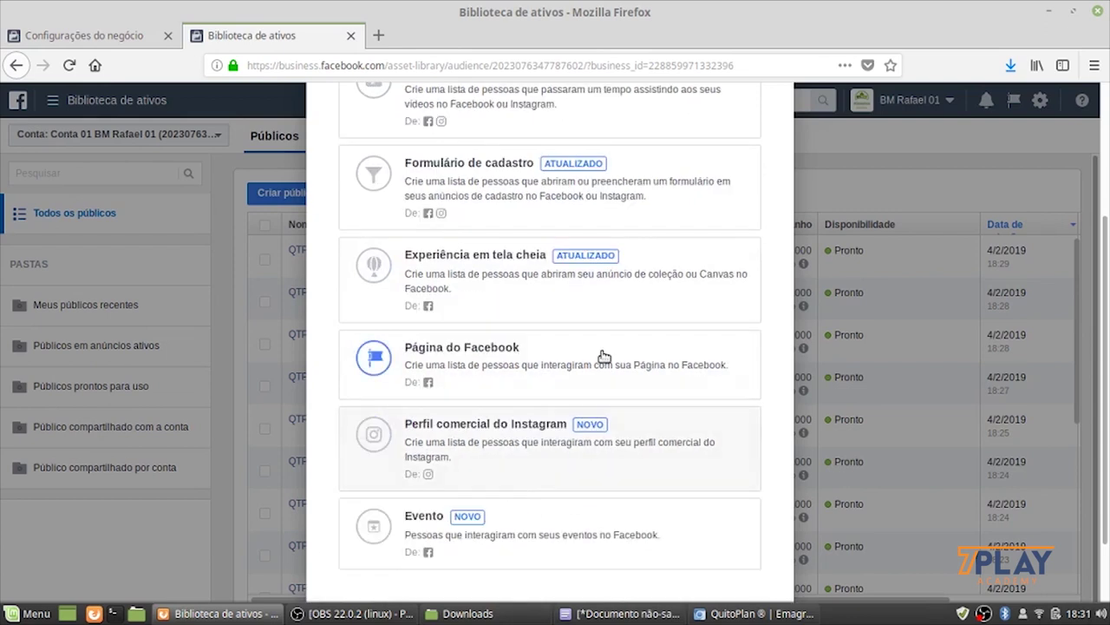
scroll(649, 362, "down", 2)
scroll(649, 361, "up", 4)
scroll(647, 362, "down", 1)
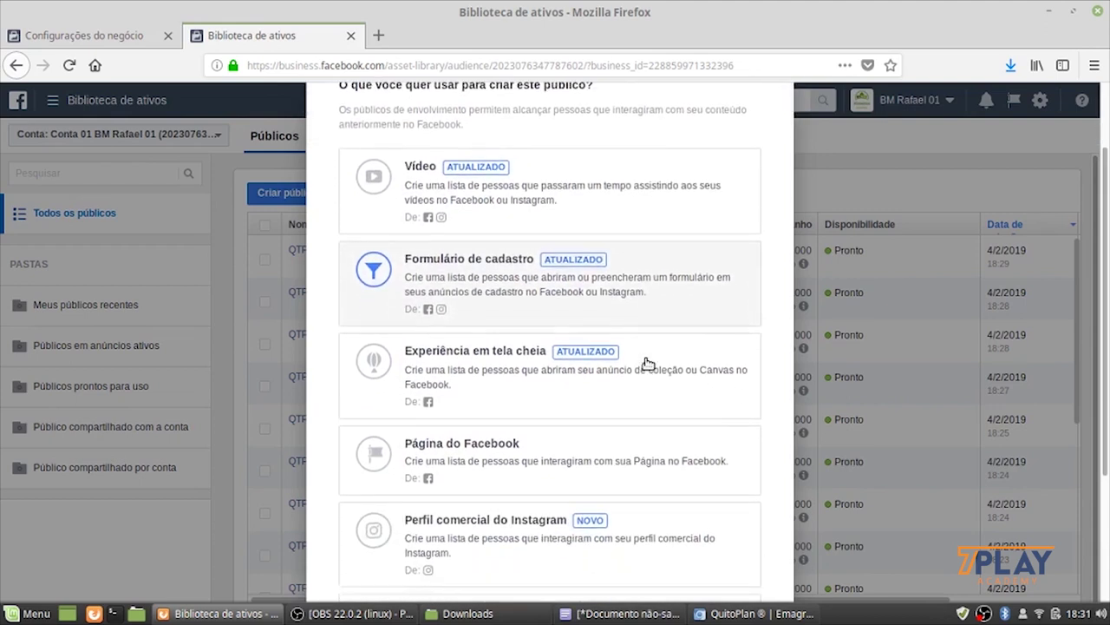
scroll(645, 364, "down", 2)
scroll(640, 369, "up", 1)
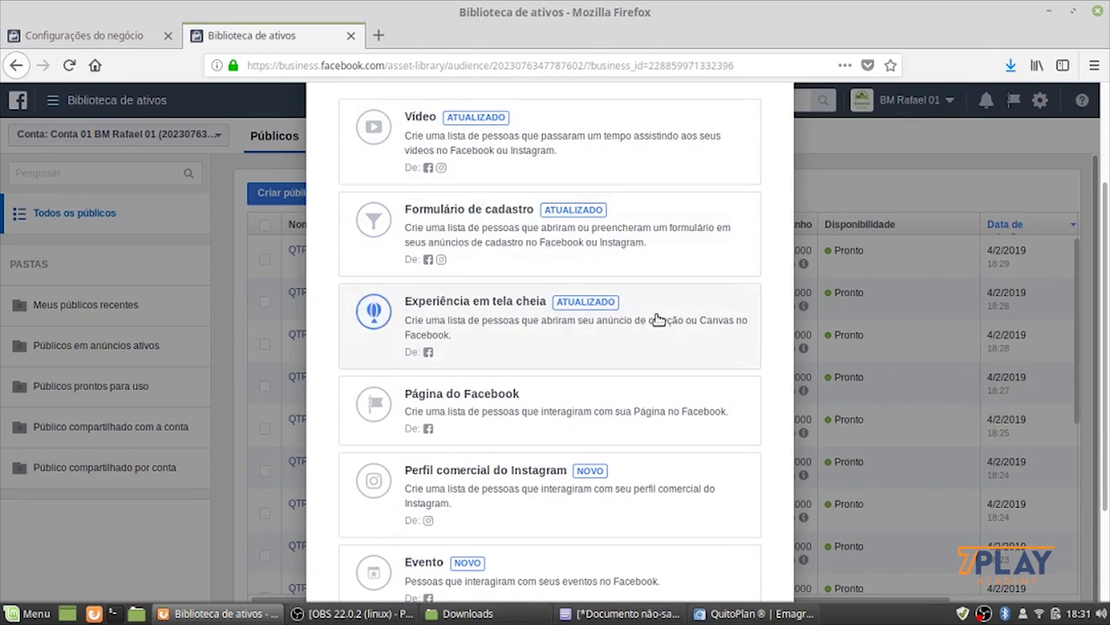
scroll(590, 530, "down", 2)
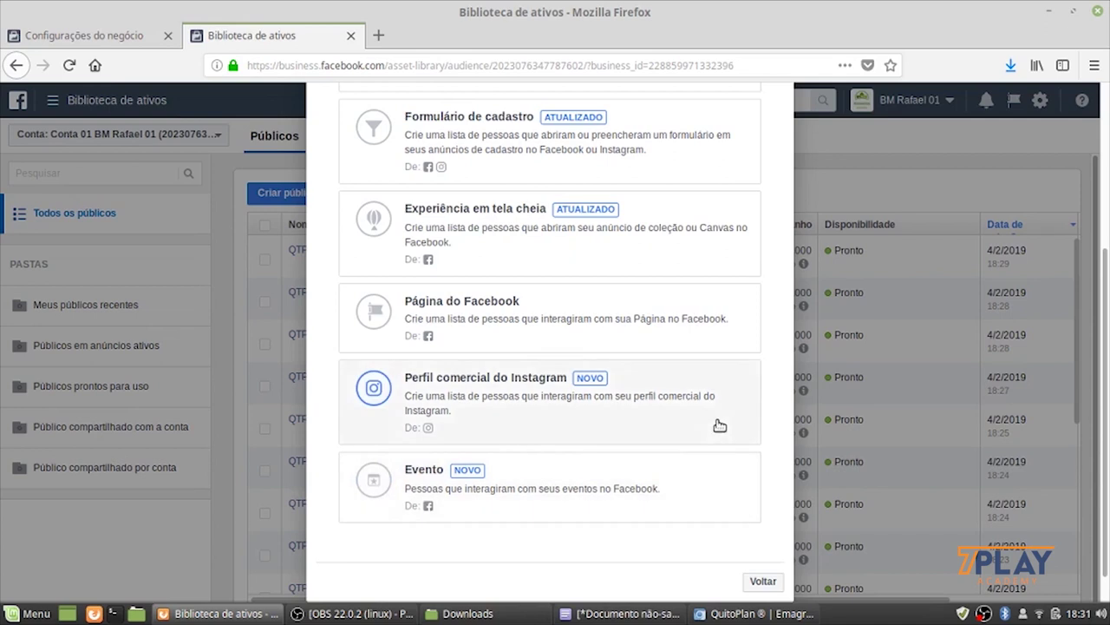
scroll(705, 427, "up", 5)
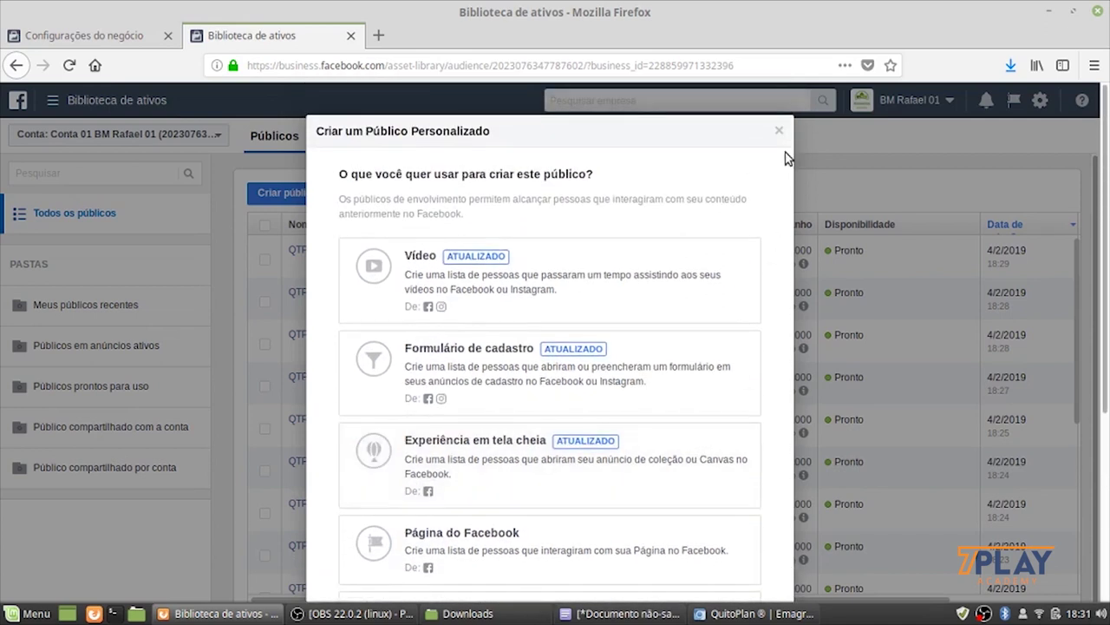
left_click(779, 131)
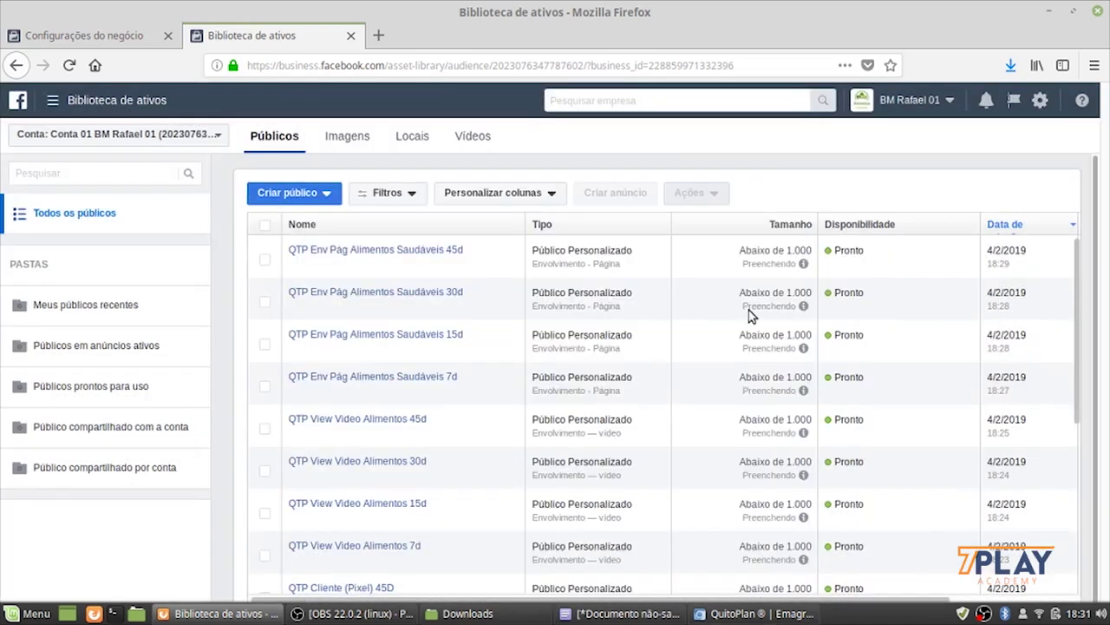
Review the full audience list, checking the page engagement, video view, client pixel and sales page audiences and their sizes
scroll(622, 523, "down", 5)
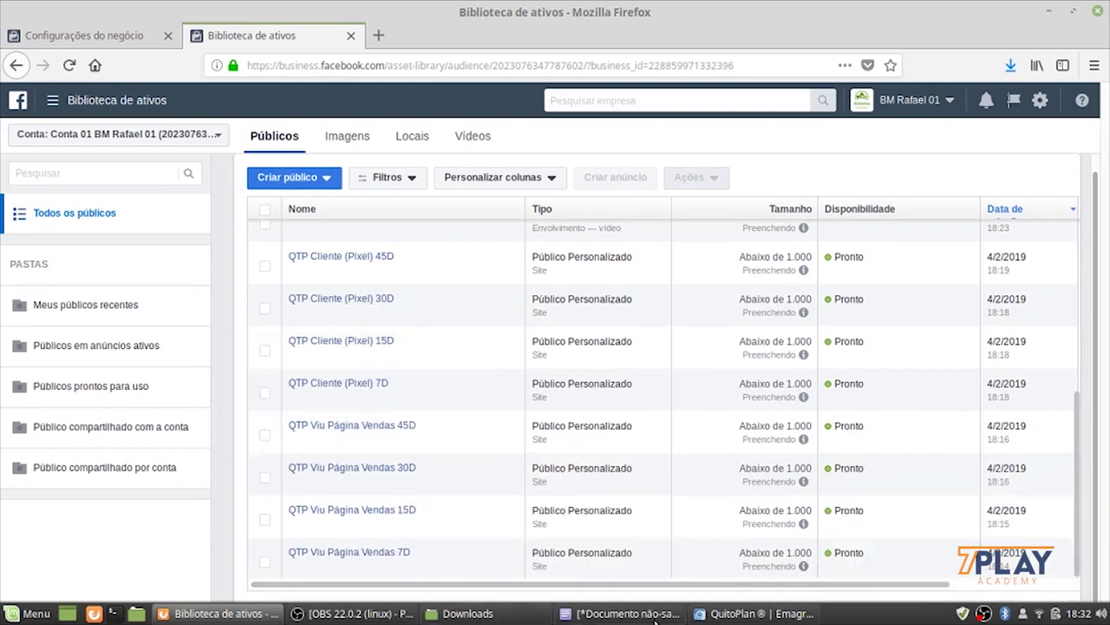
scroll(730, 498, "up", 4)
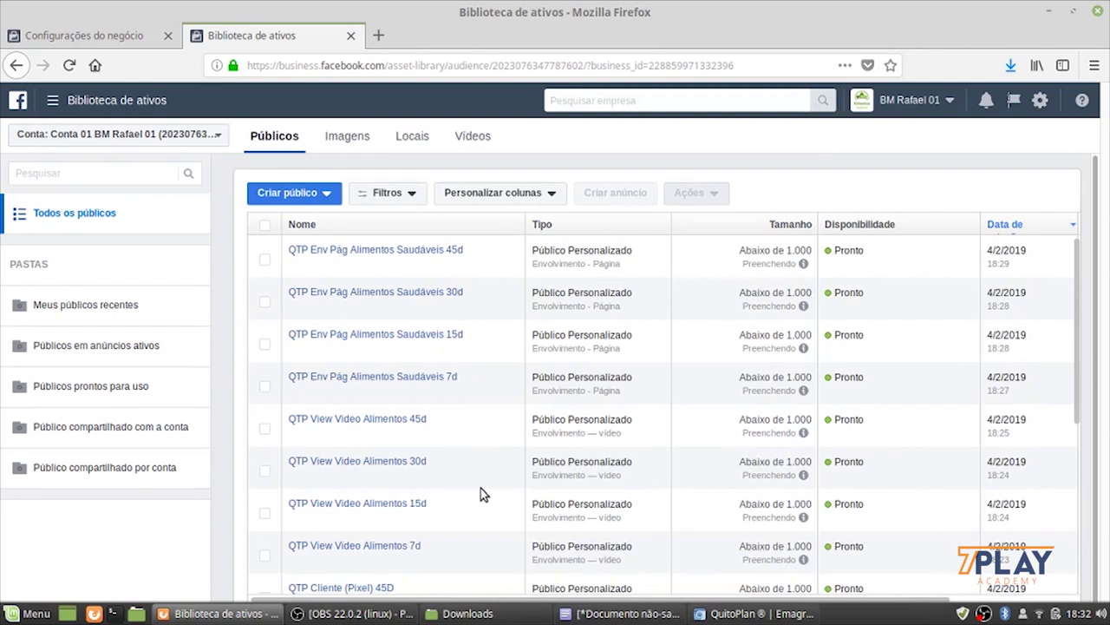
mouse_move(431, 412)
mouse_move(391, 544)
mouse_move(365, 460)
scroll(655, 483, "down", 6)
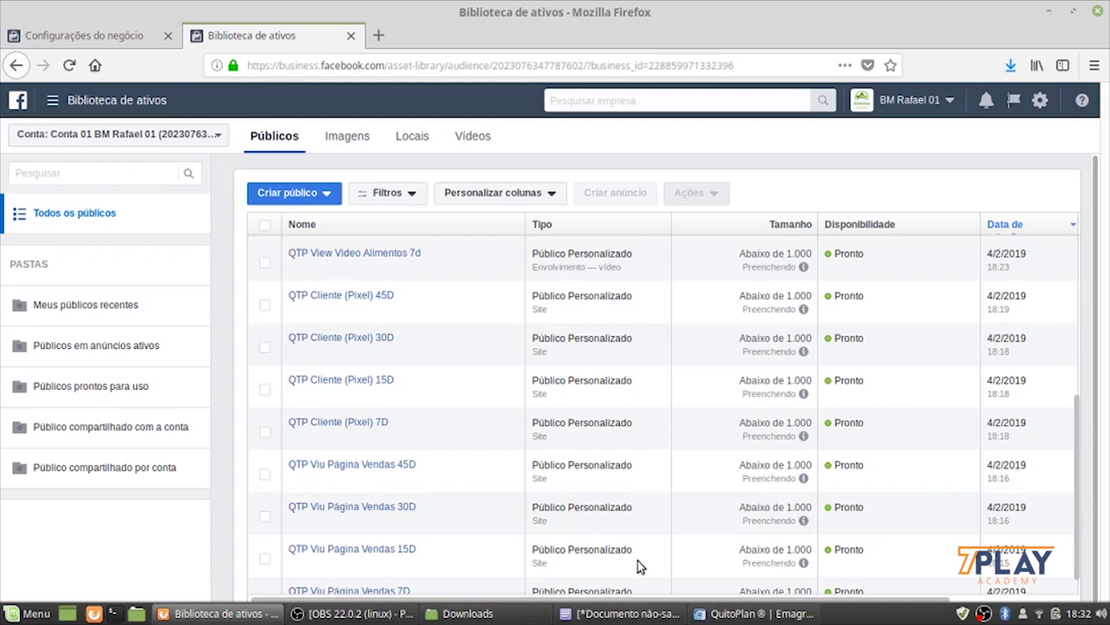
scroll(575, 508, "down", 2)
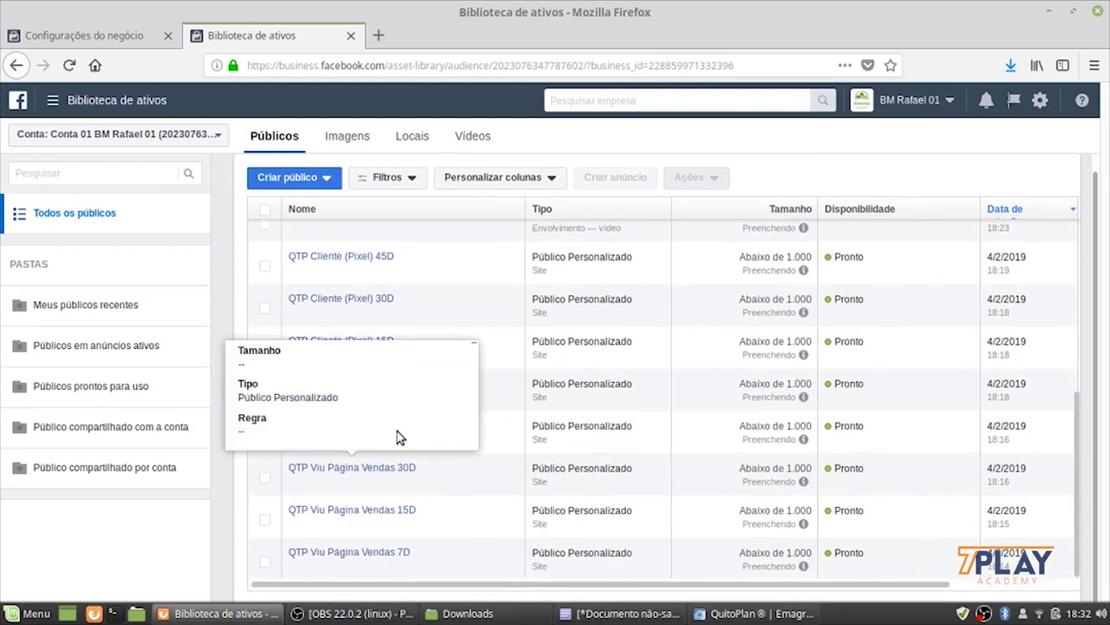
scroll(707, 446, "up", 5)
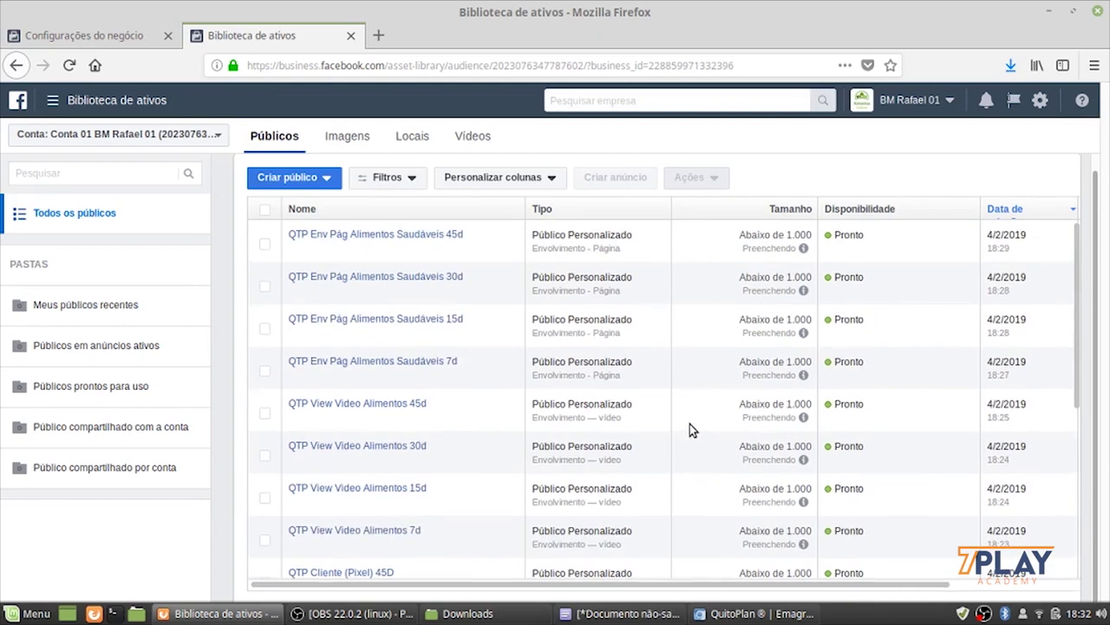
scroll(691, 425, "down", 2)
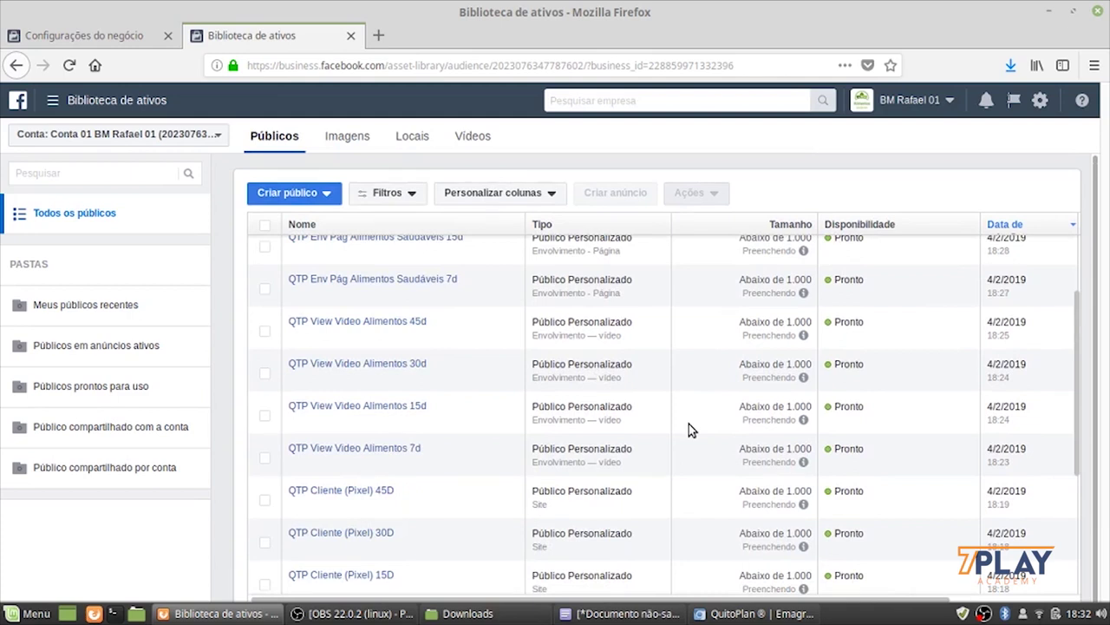
scroll(845, 446, "down", 4)
scroll(827, 445, "up", 6)
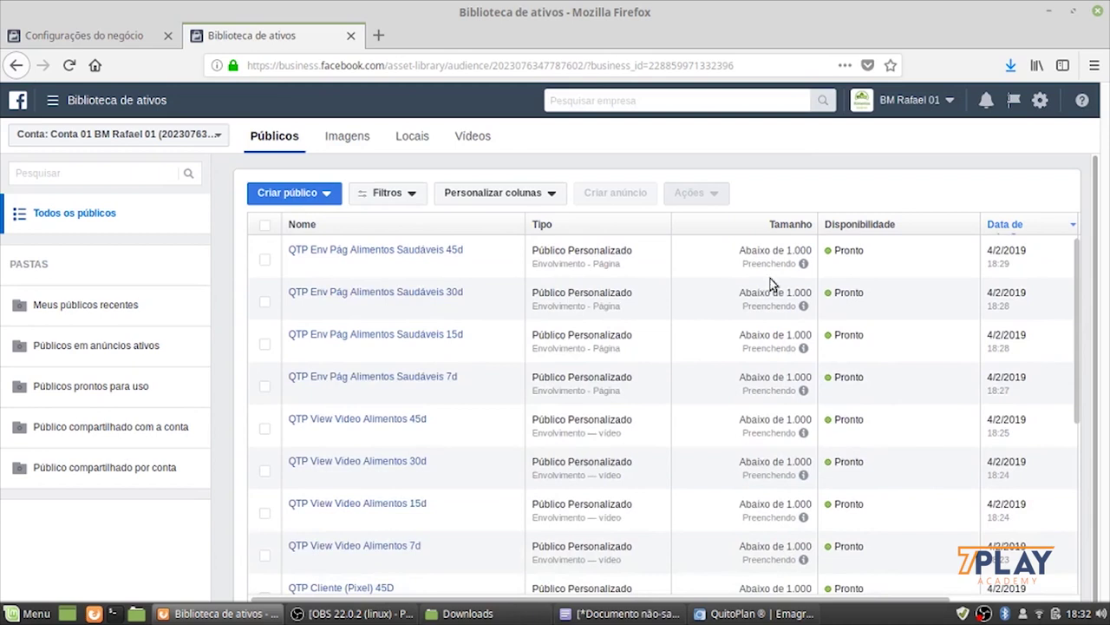
mouse_move(806, 519)
scroll(232, 426, "down", 1)
scroll(236, 425, "down", 1)
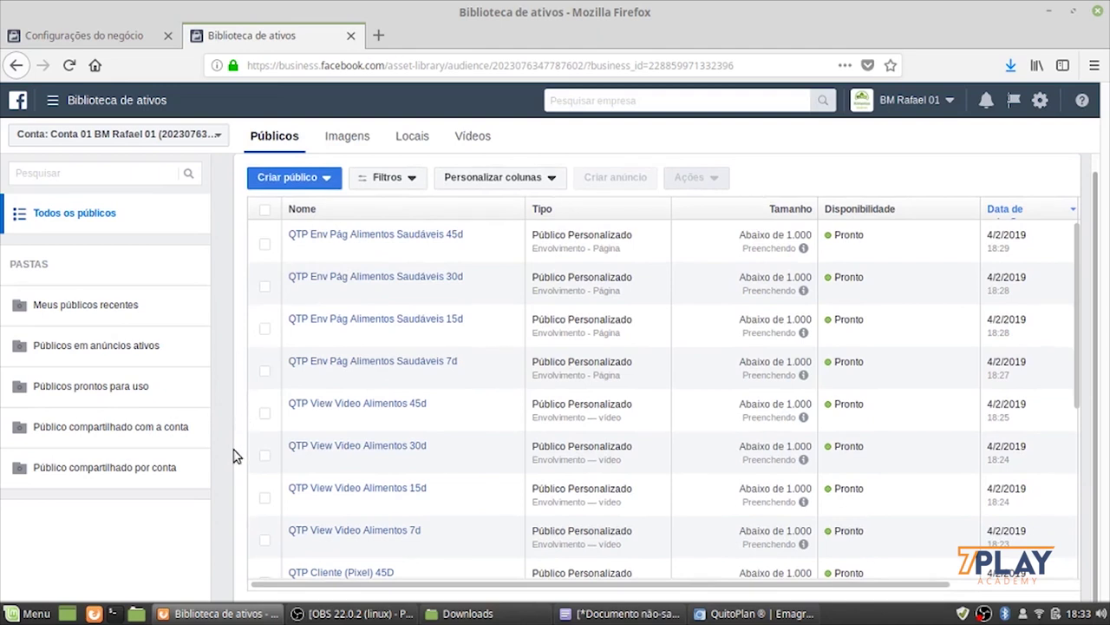
Start a lookalike audience (Criar semelhante) from the "QTP View Video Alimentos 7d" custom audience
mouse_move(314, 559)
left_click(264, 542)
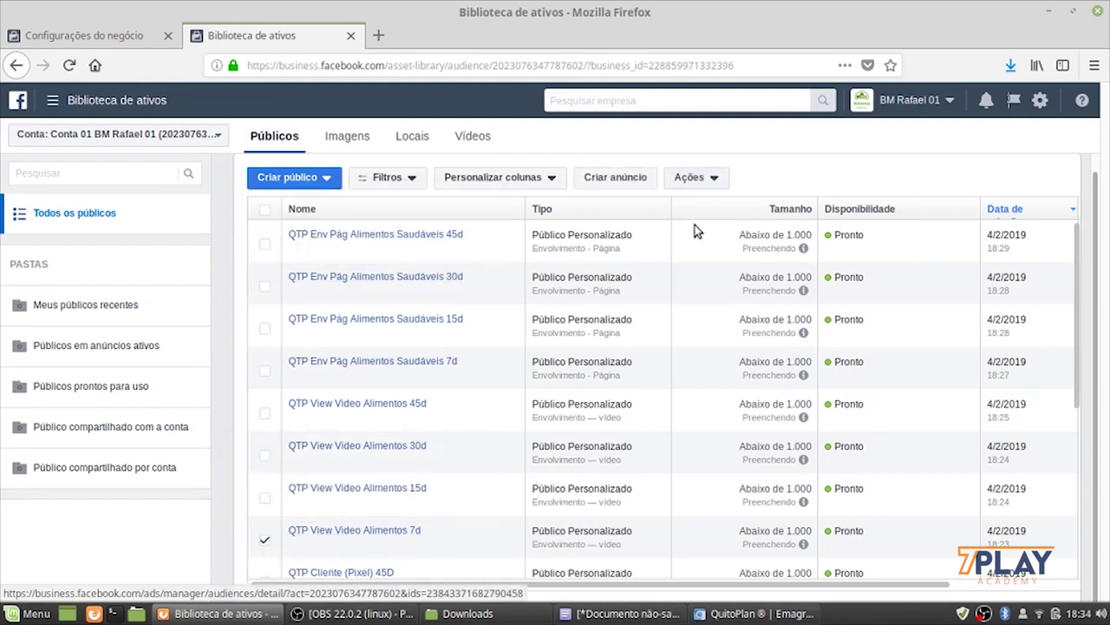
left_click(709, 179)
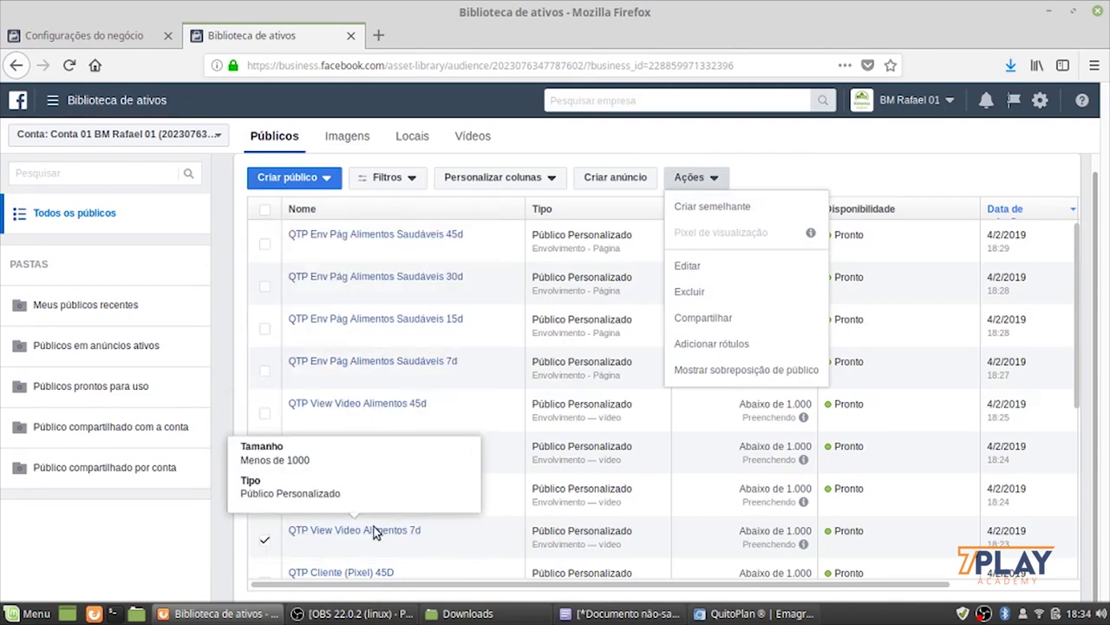
left_click(496, 534)
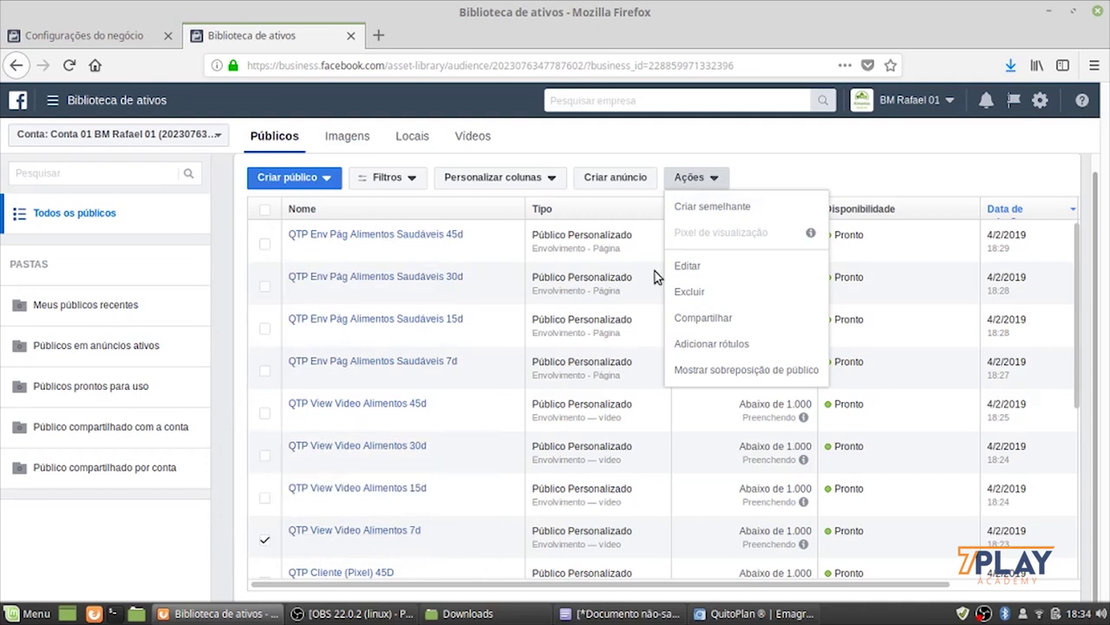
left_click(713, 208)
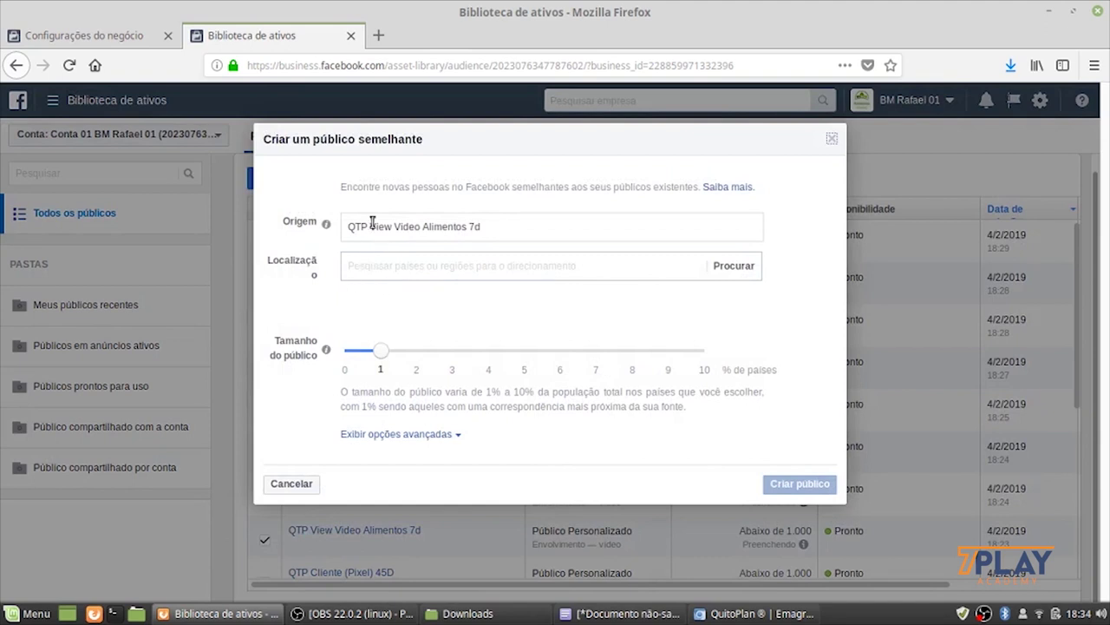
Set the lookalike audience's location to Brasil
left_click(447, 269)
type("bras")
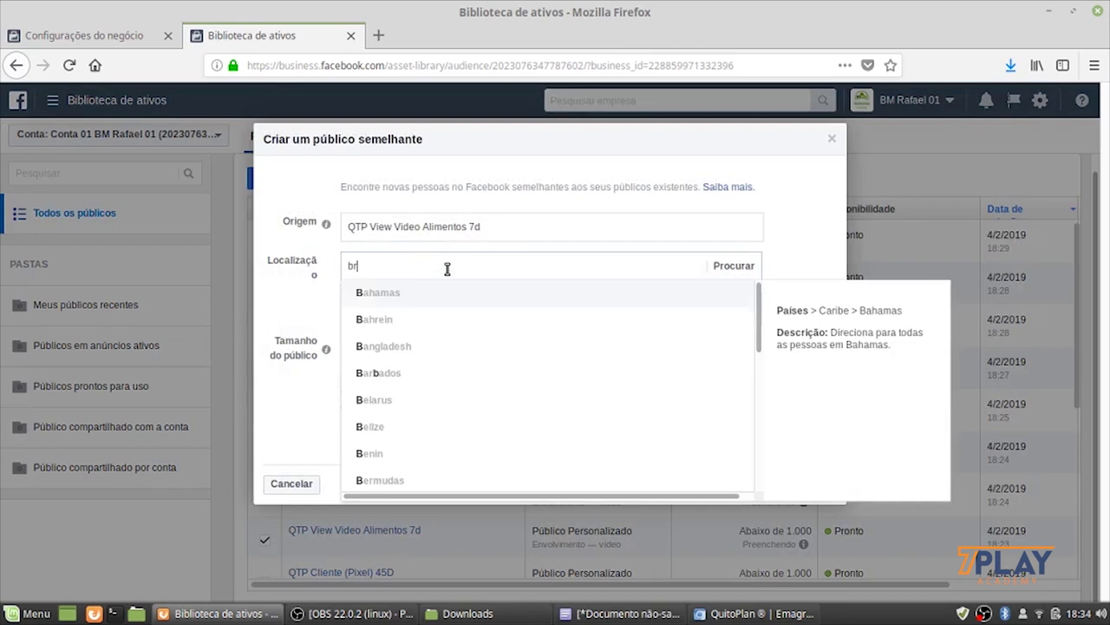
left_click(414, 298)
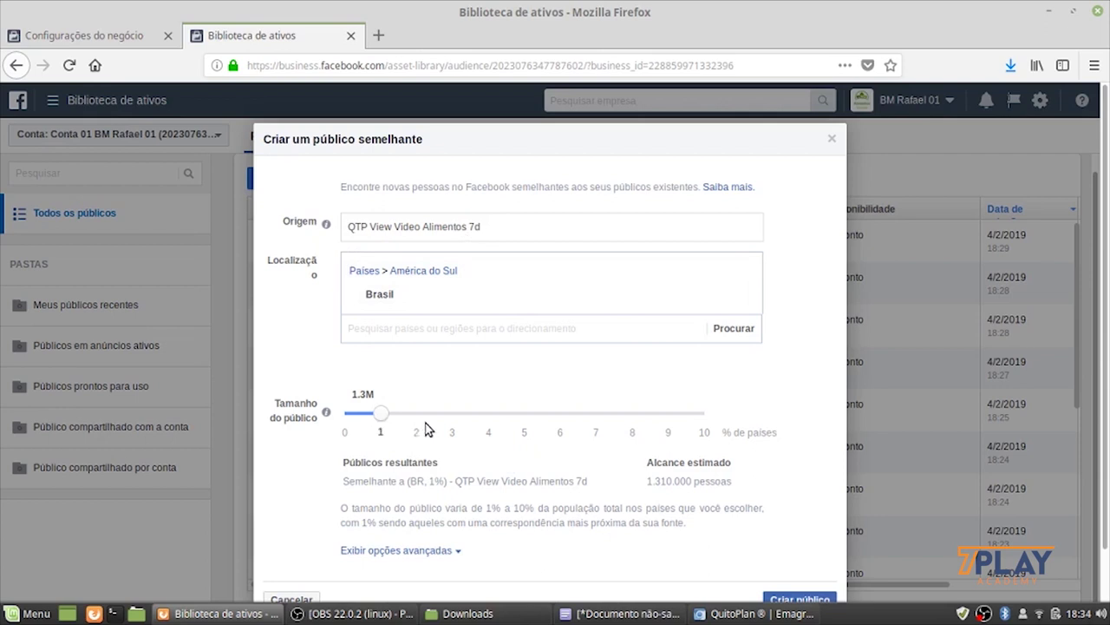
Try a 3% audience size for the lookalike and return it to 1%
left_click_drag(390, 419, 416, 415)
left_click(448, 414)
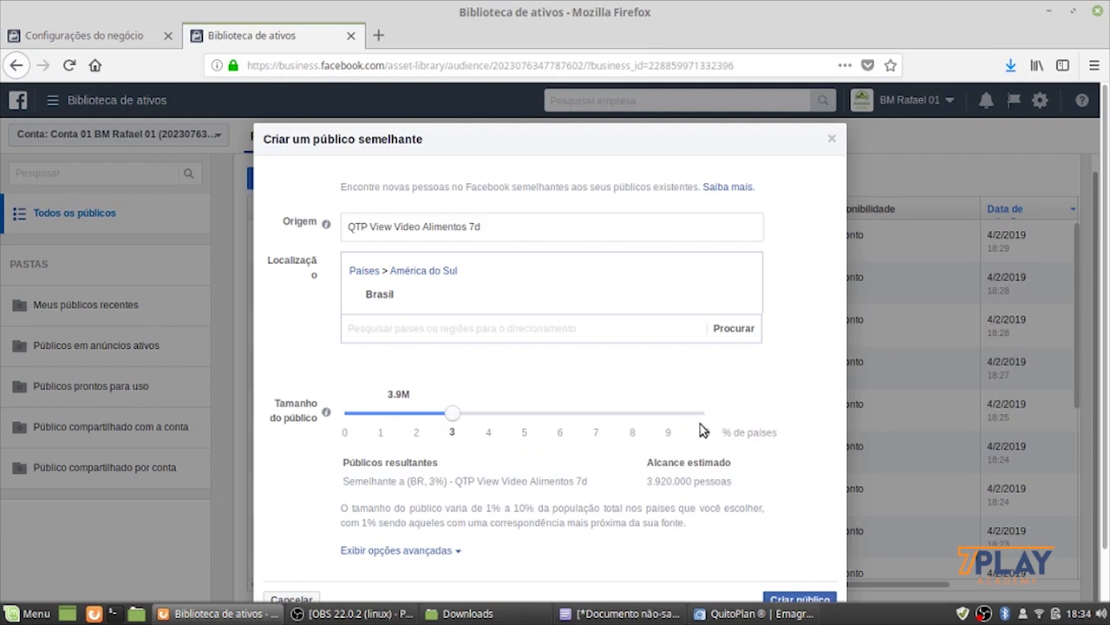
left_click_drag(452, 418, 388, 423)
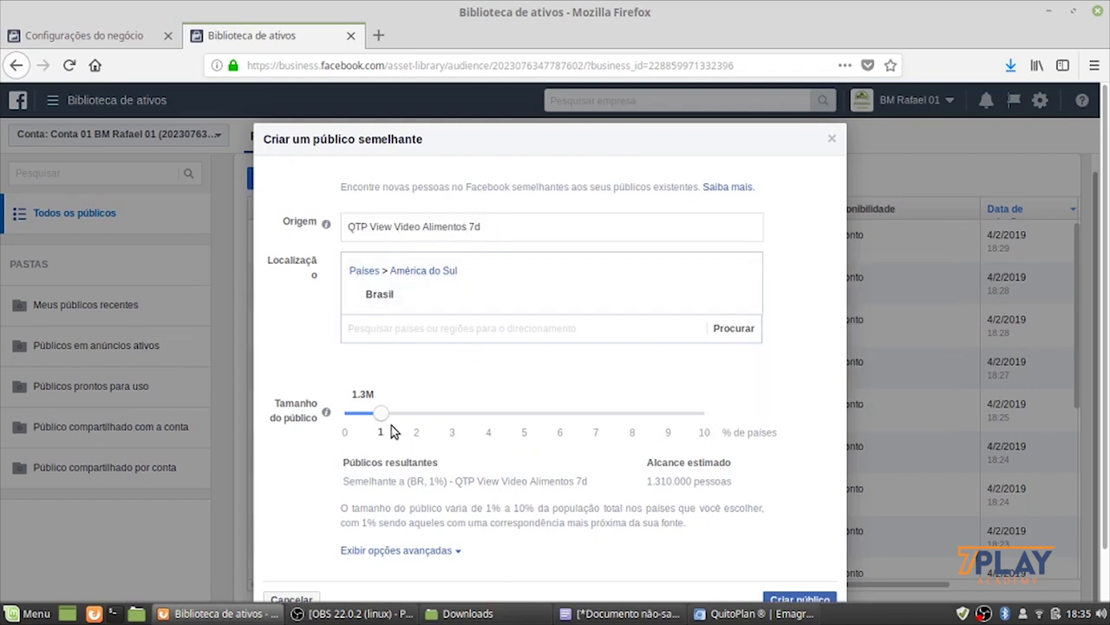
Create the 1% lookalike audience for Brasil based on "QTP View Video Alimentos 7d"
scroll(511, 497, "down", 1)
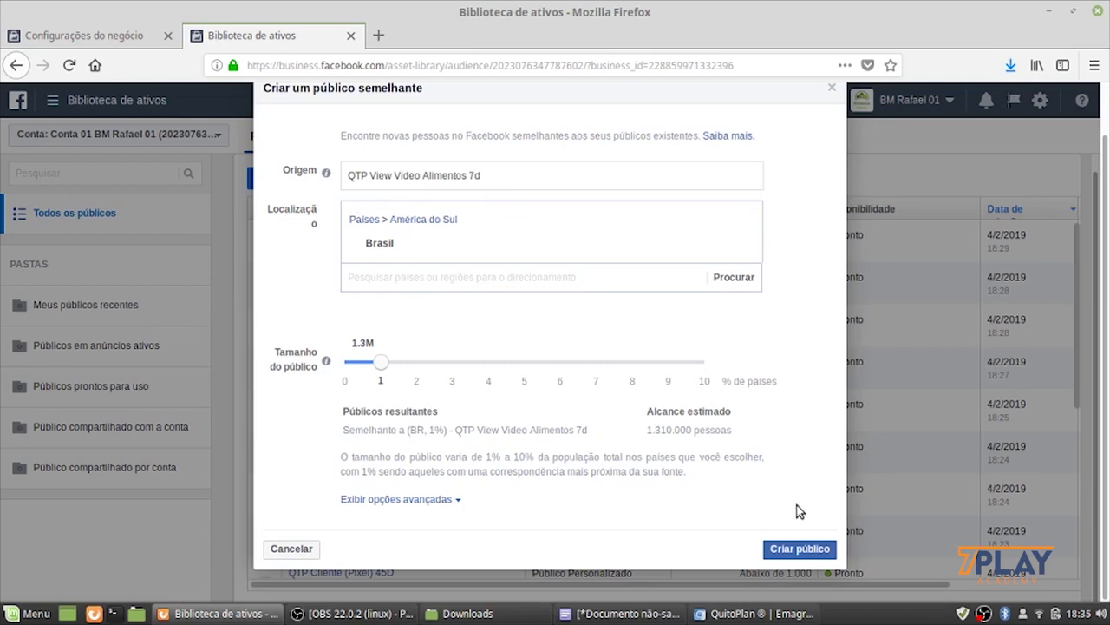
left_click(799, 550)
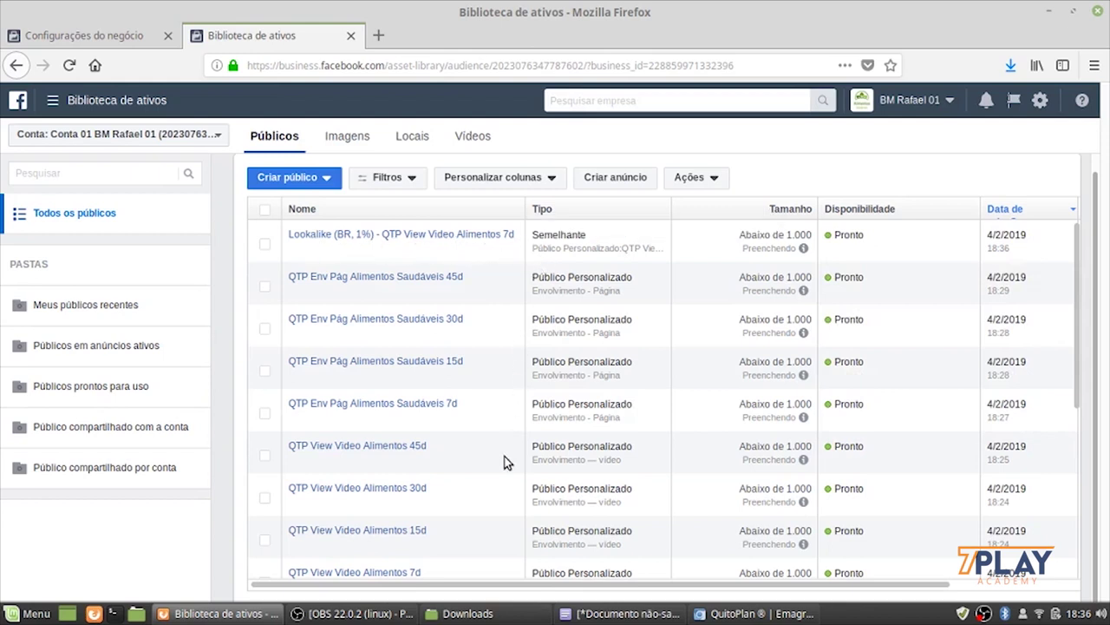
mouse_move(453, 238)
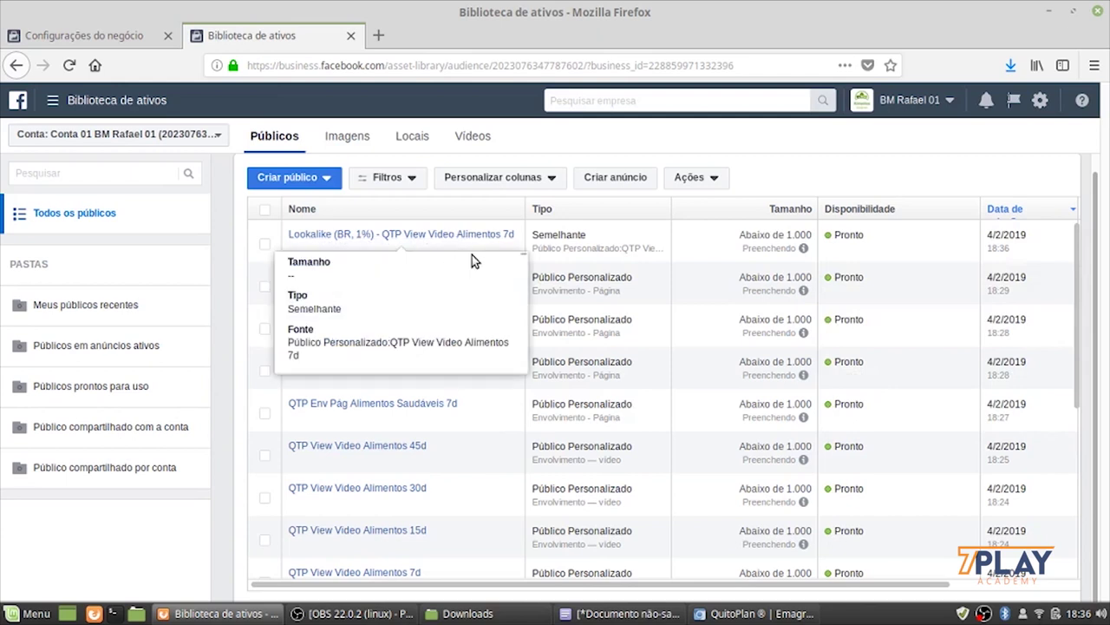
Start another lookalike audience from "QTP View Video Alimentos 7d" and show its advanced options
mouse_move(411, 467)
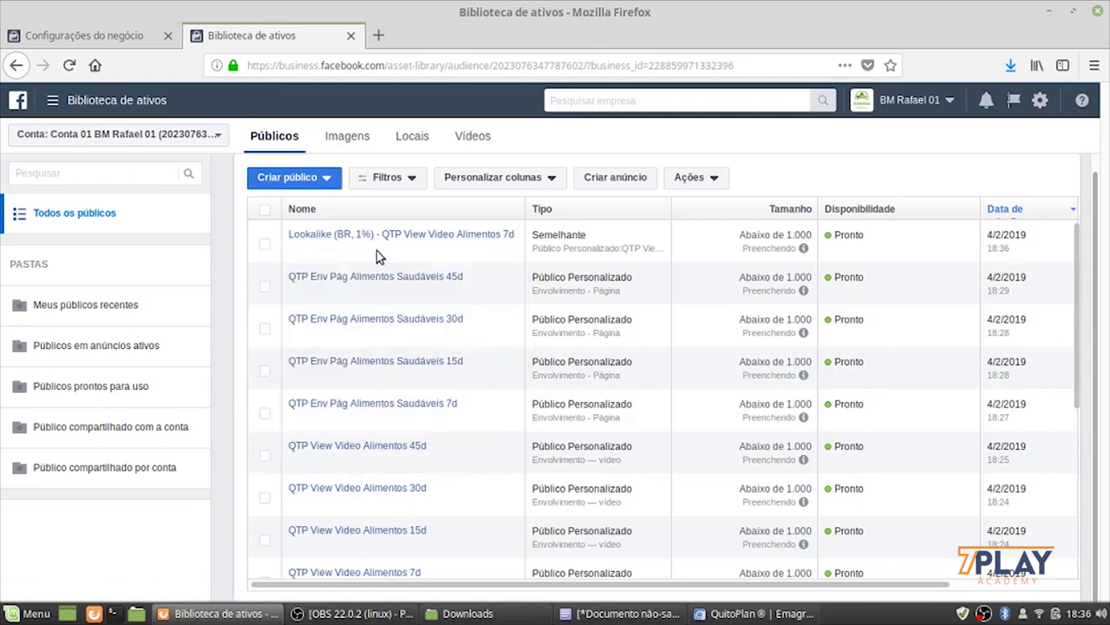
scroll(508, 412, "down", 3)
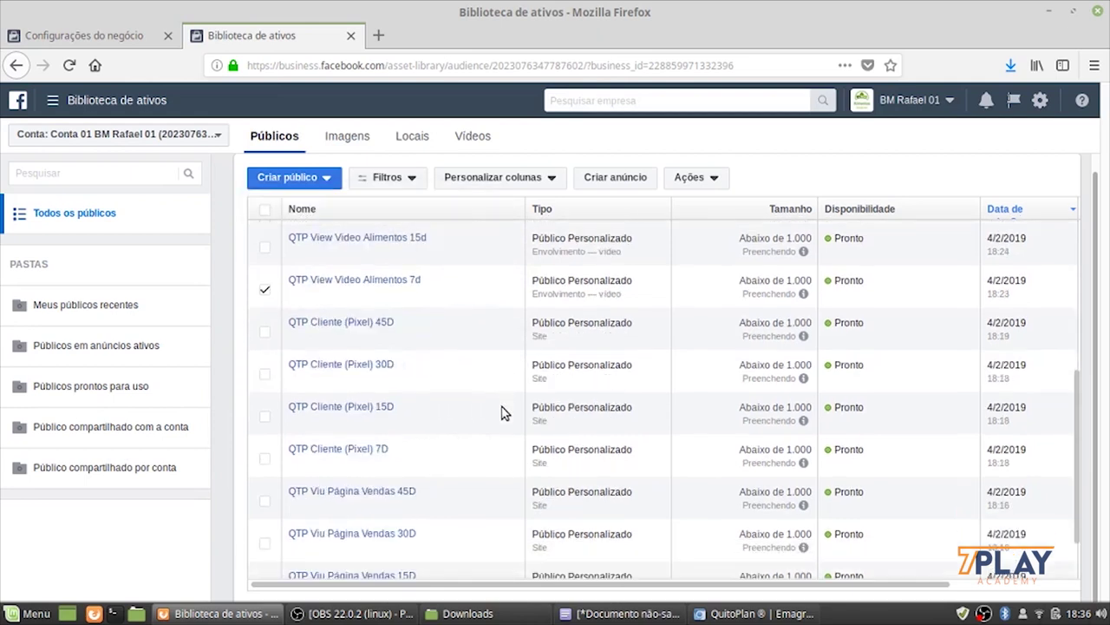
scroll(506, 413, "up", 1)
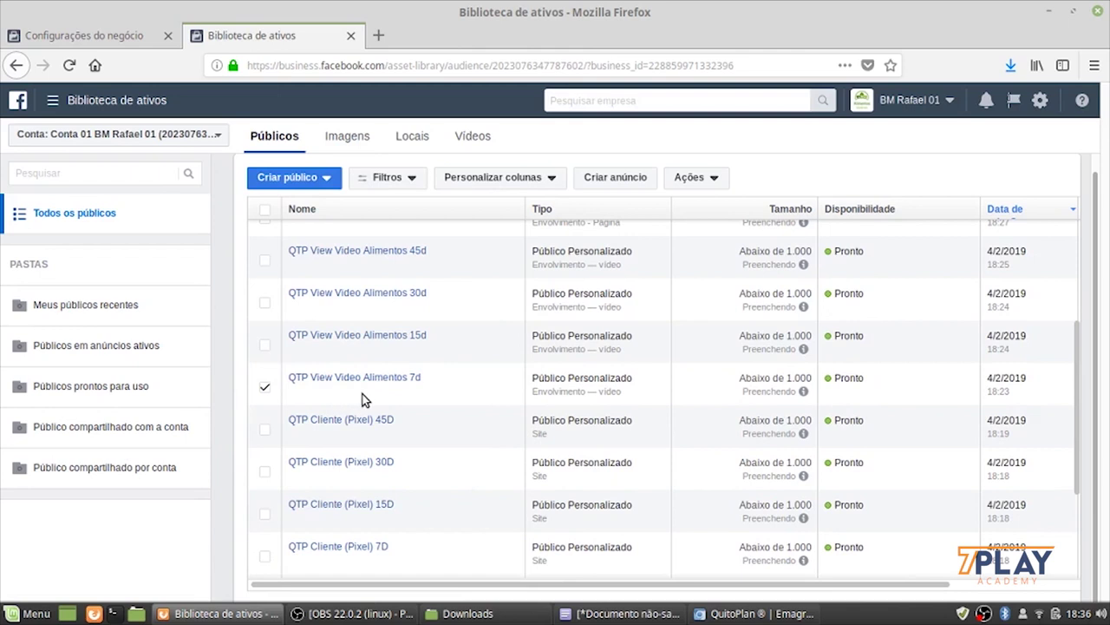
left_click(694, 177)
left_click(717, 209)
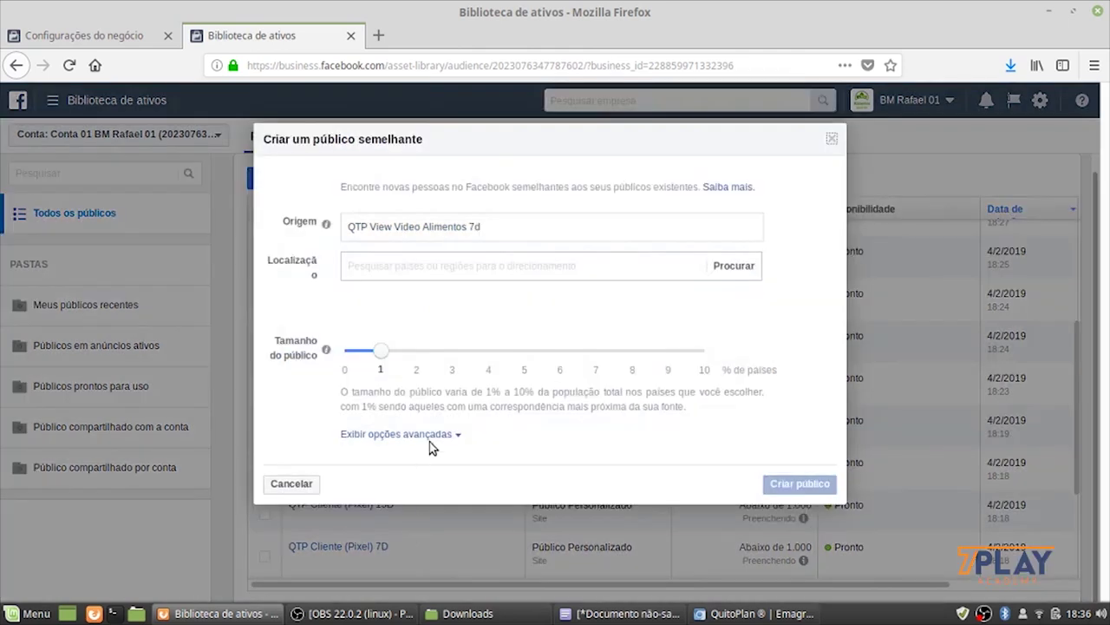
left_click(450, 434)
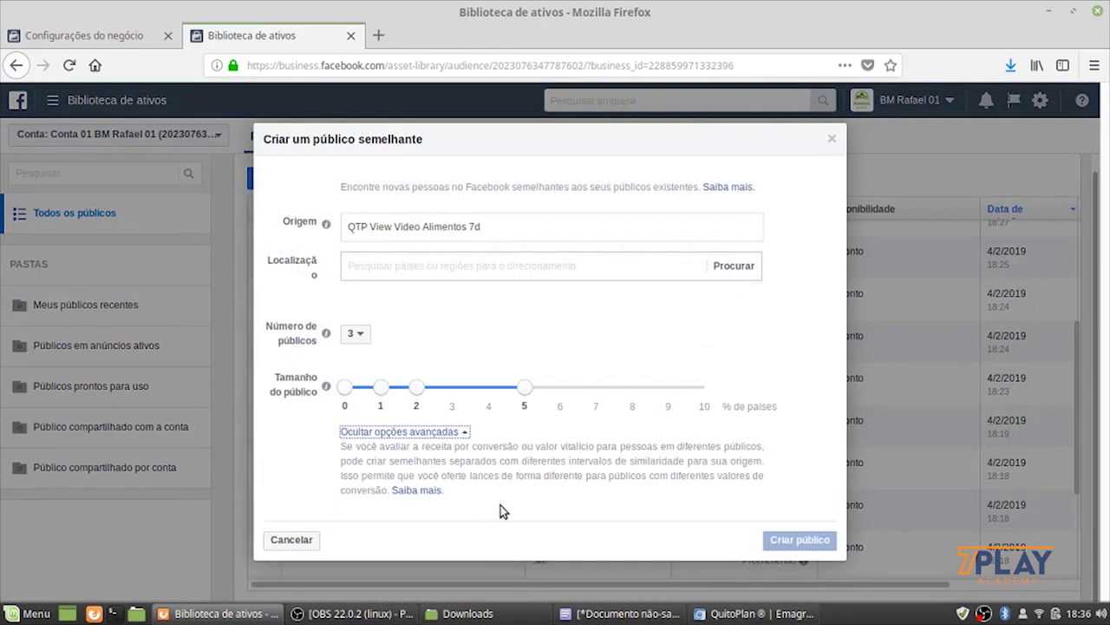
Try 2 and 4 as the number of lookalike audiences, then return to 2
left_click(361, 338)
left_click(361, 375)
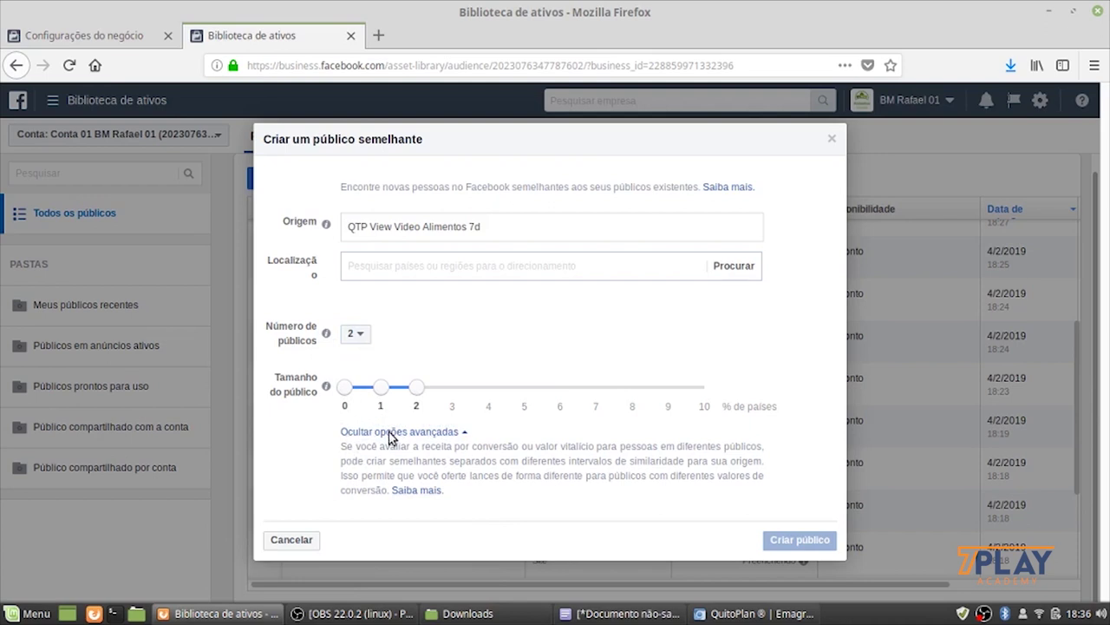
left_click(360, 338)
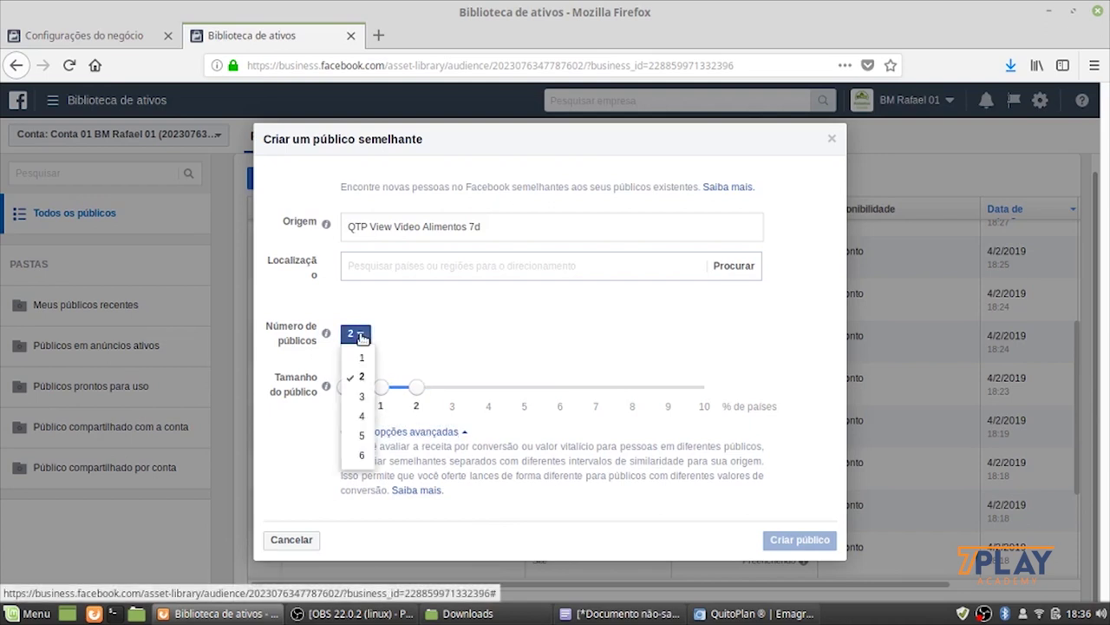
left_click(363, 417)
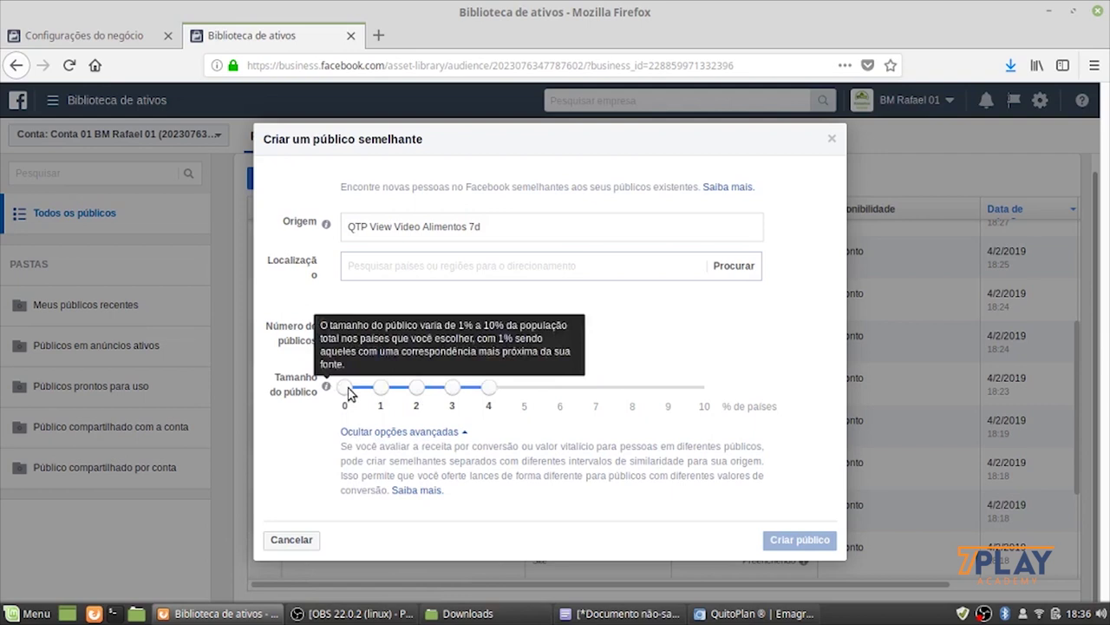
left_click(359, 335)
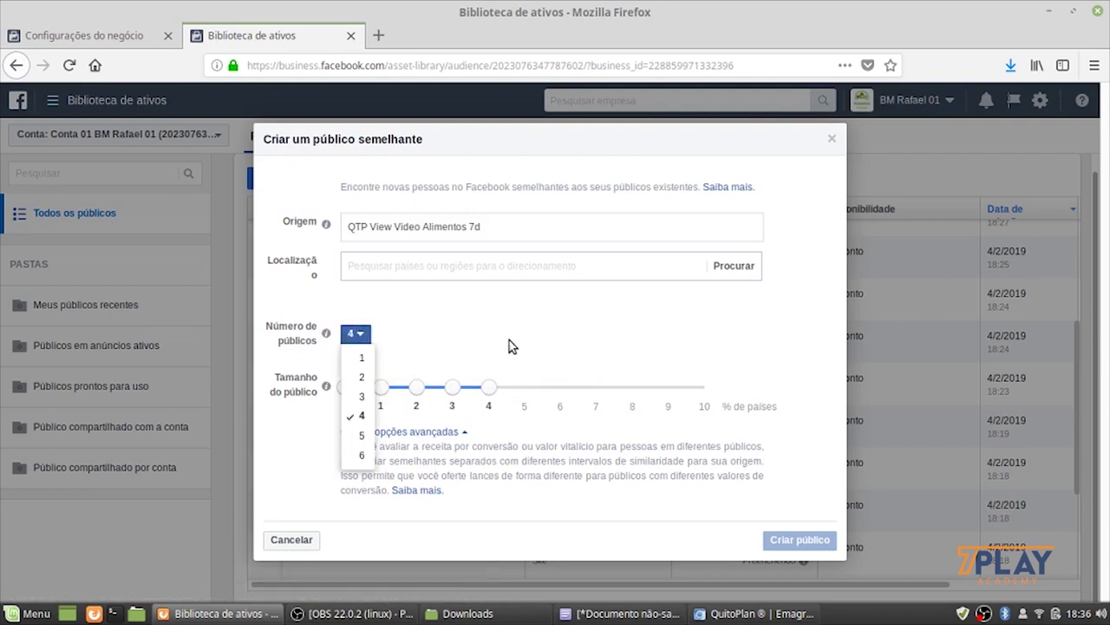
left_click(479, 329)
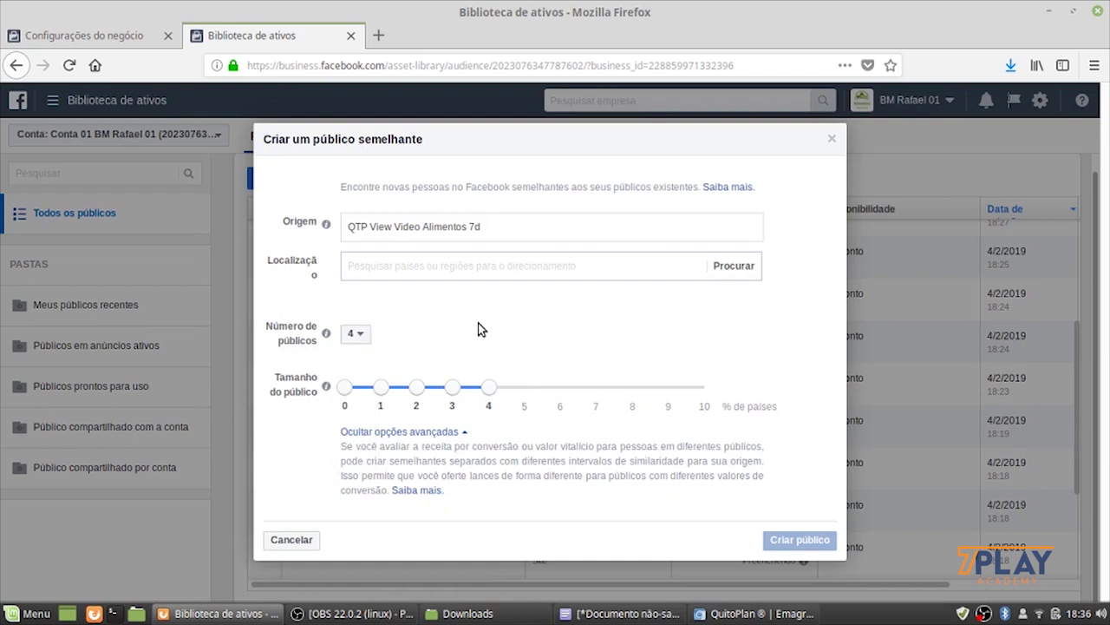
left_click(357, 333)
left_click(365, 377)
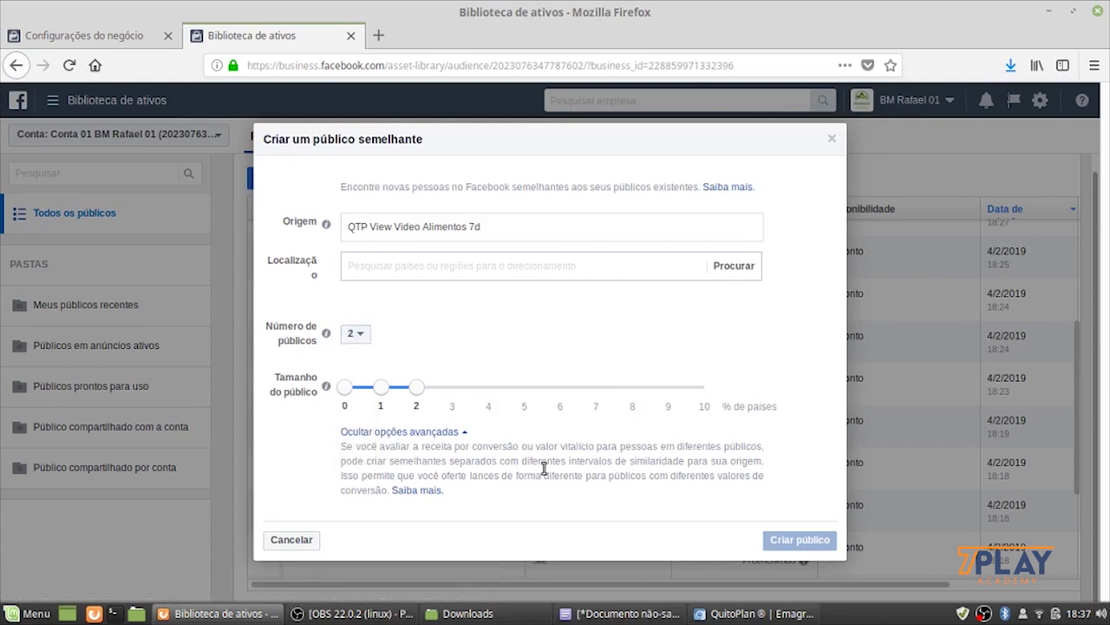
Set Brasil as the location for the multiple lookalike audiences
left_click(473, 264)
type("br")
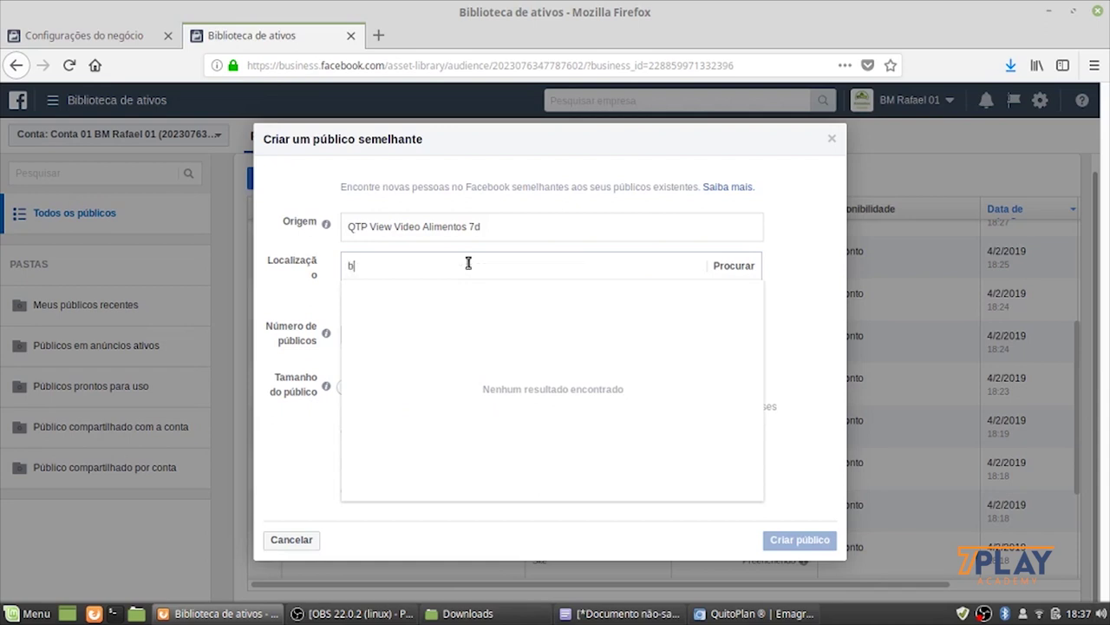
left_click(399, 295)
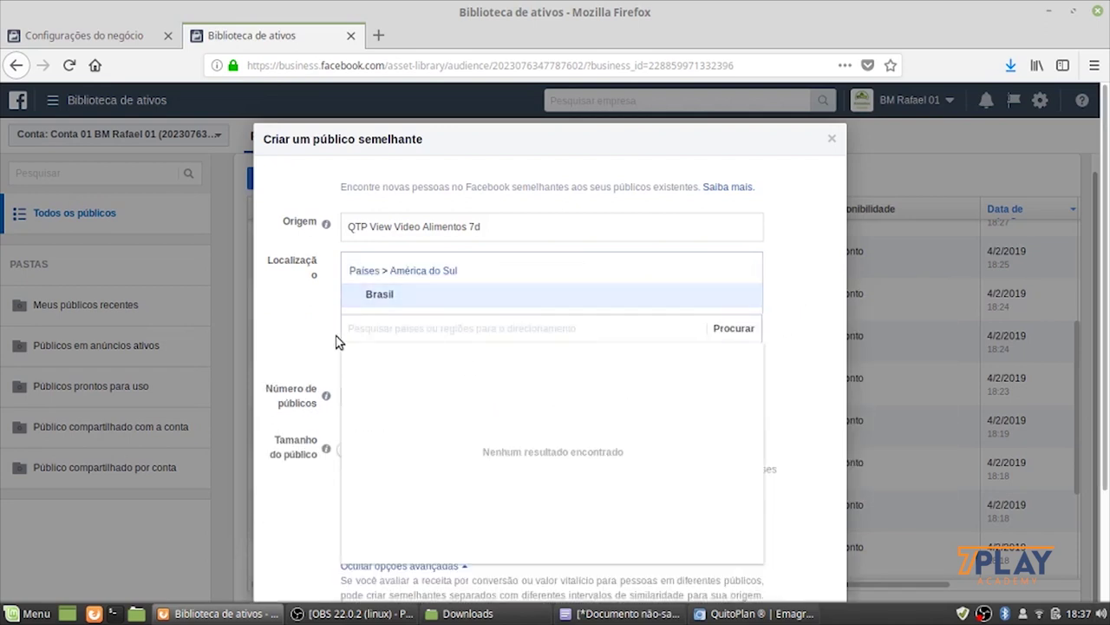
Try 3 as the number of audiences, review the resulting audiences, and close the lookalike dialog without creating them
scroll(621, 410, "down", 2)
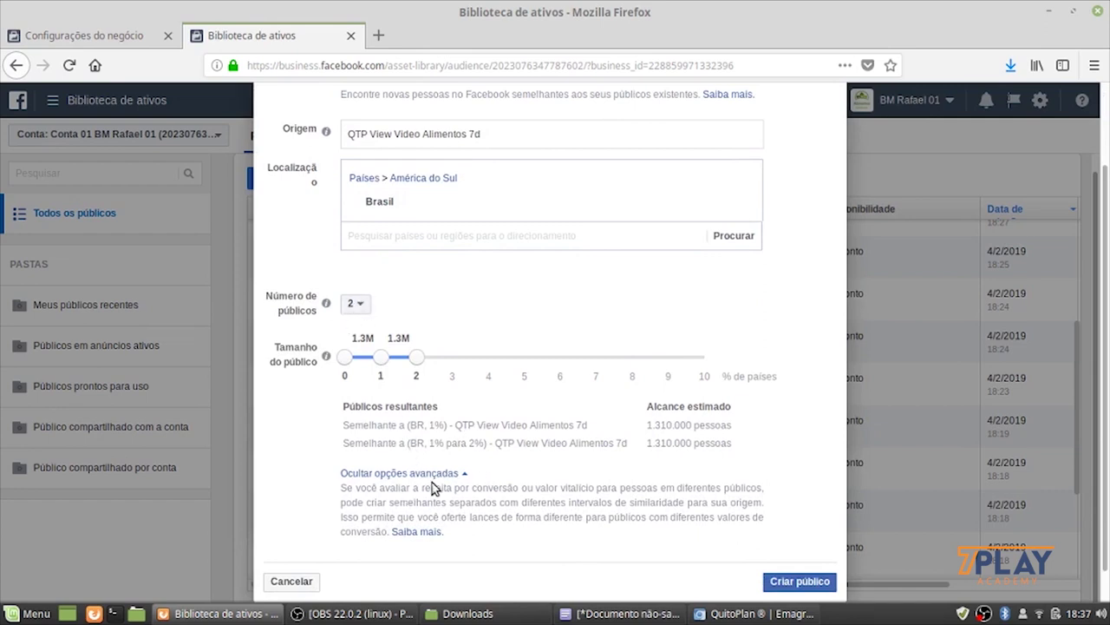
left_click(357, 305)
left_click(364, 366)
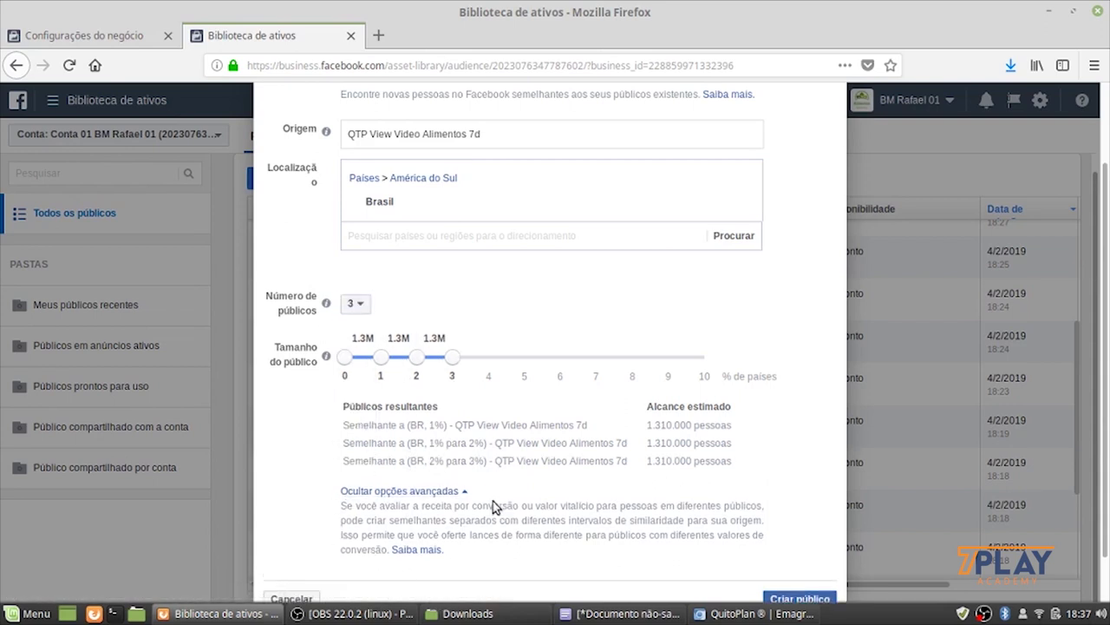
scroll(495, 501, "down", 2)
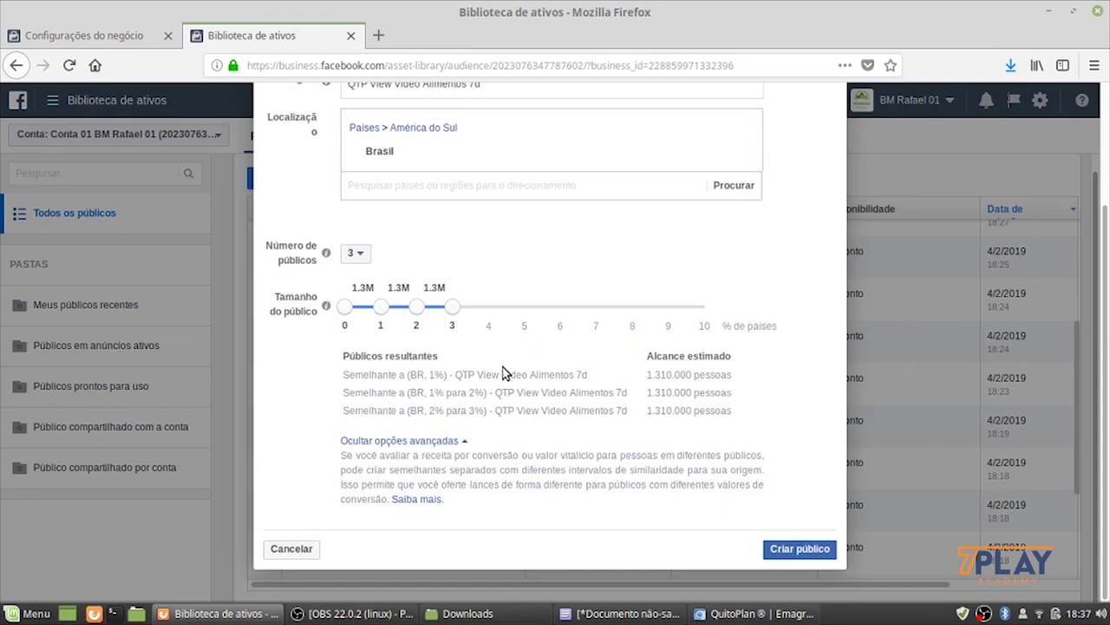
scroll(505, 371, "up", 3)
left_click(833, 141)
Deselect "QTP View Video Alimentos 7d" and start a lookalike audience (Criar semelhante) from "QTP Env Pág Alimentos Saudáveis 7d"
mouse_move(287, 422)
left_click(264, 392)
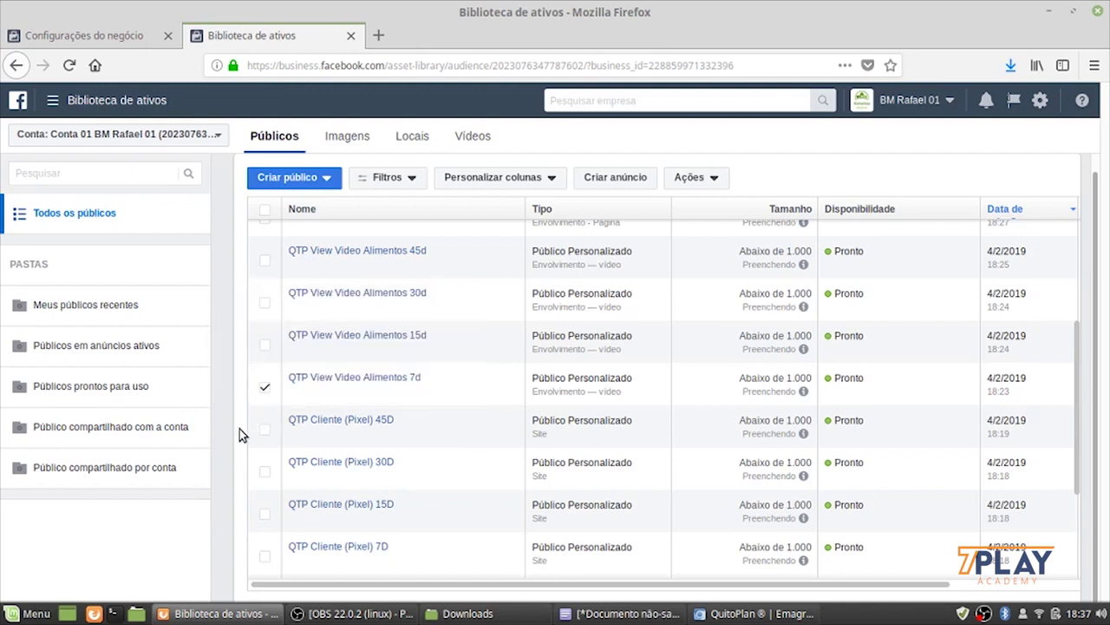
left_click(265, 391)
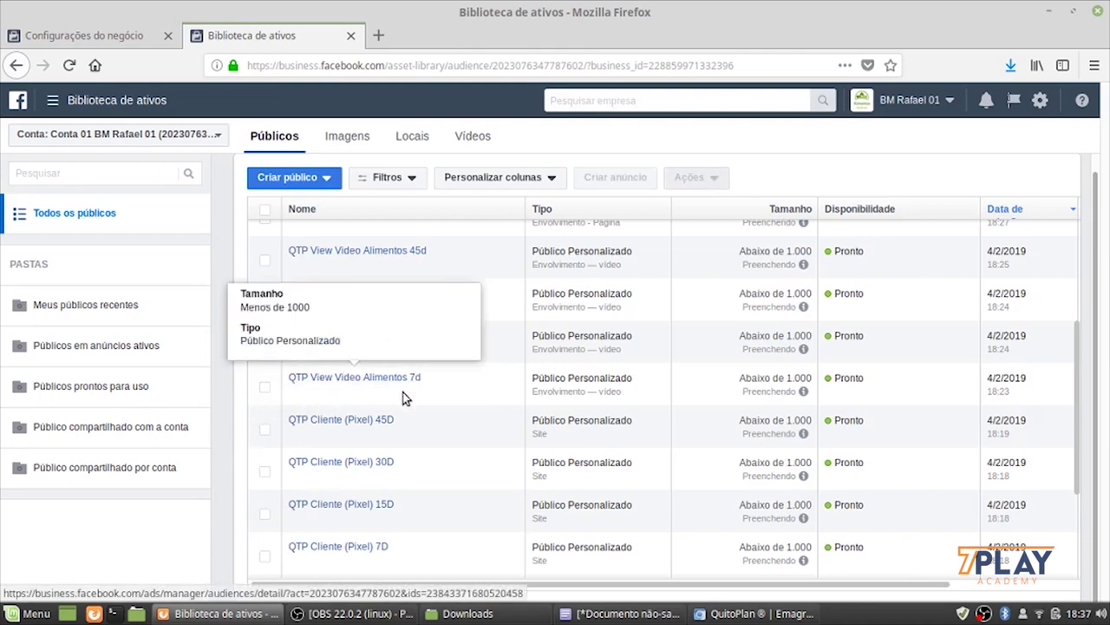
scroll(496, 503, "up", 4)
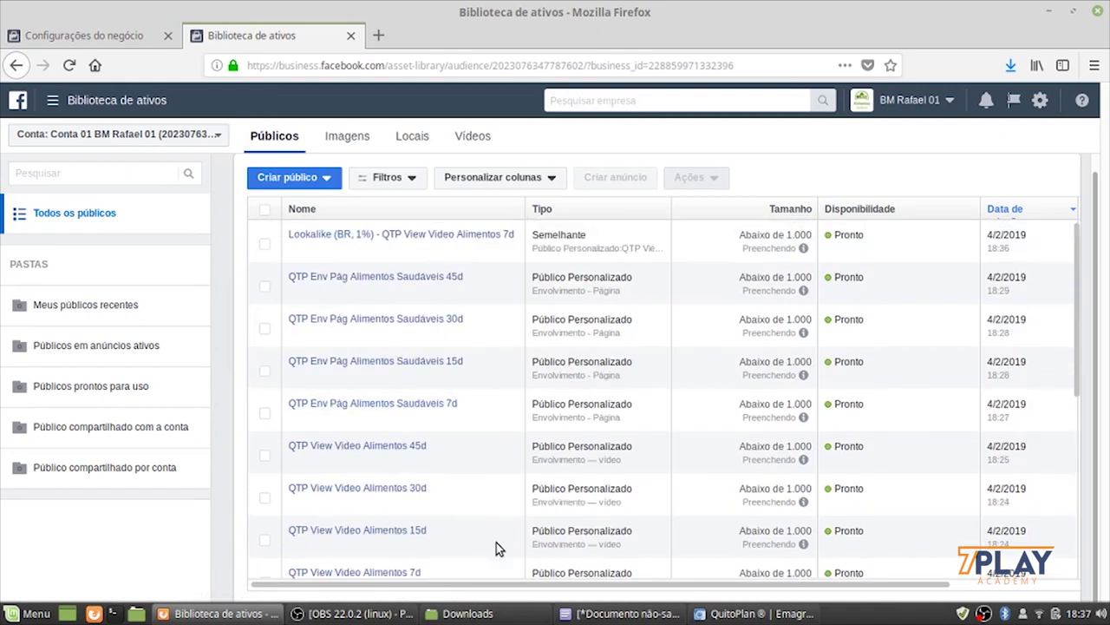
mouse_move(347, 490)
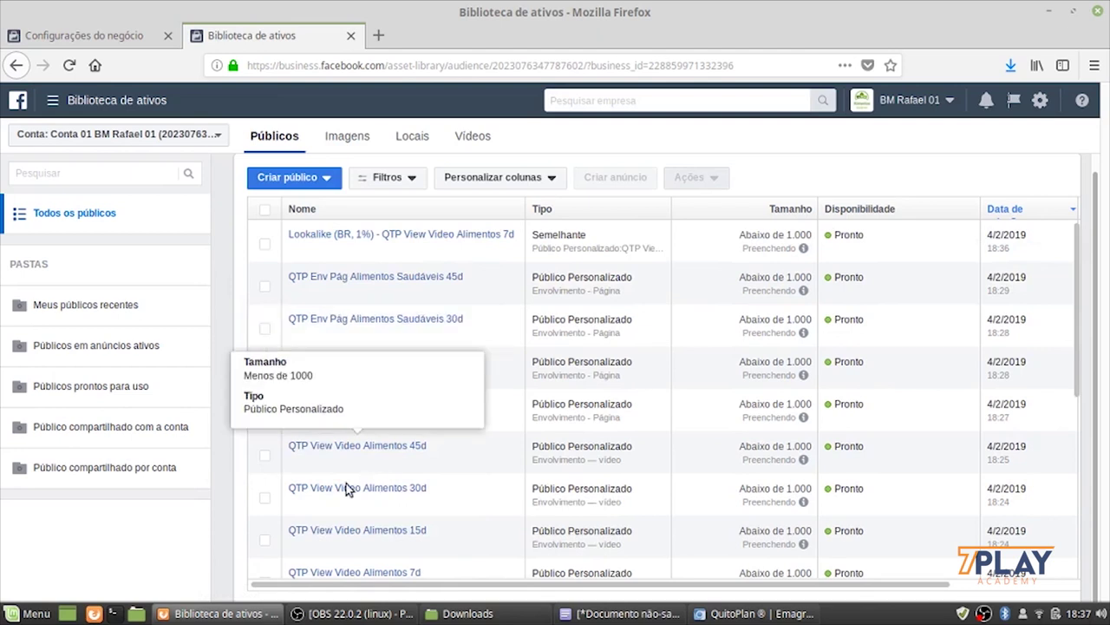
left_click(264, 415)
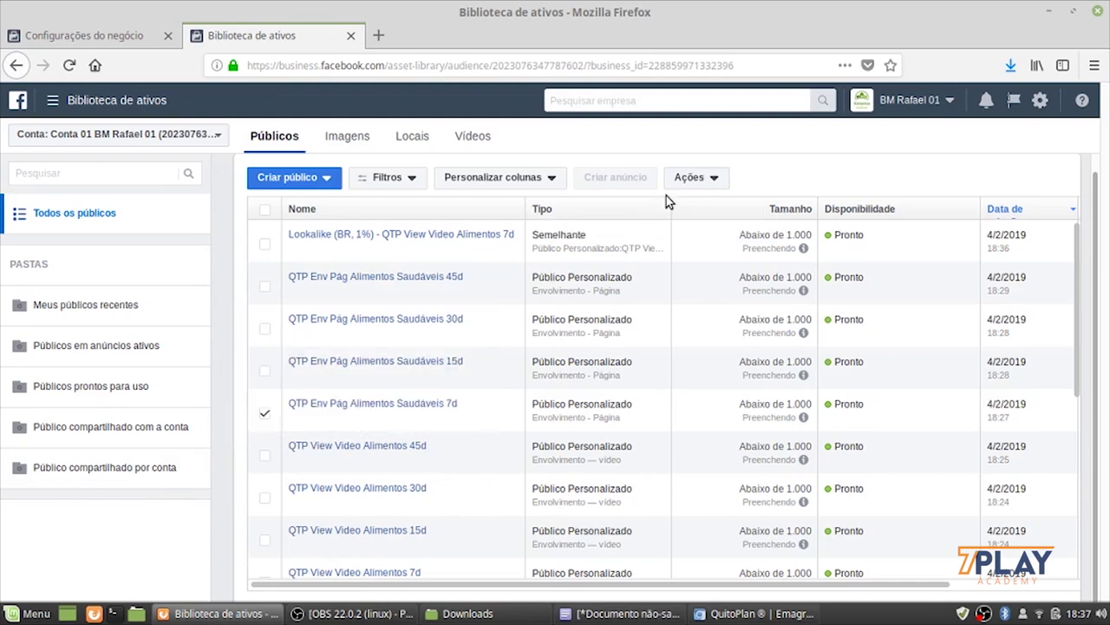
left_click(696, 177)
left_click(715, 208)
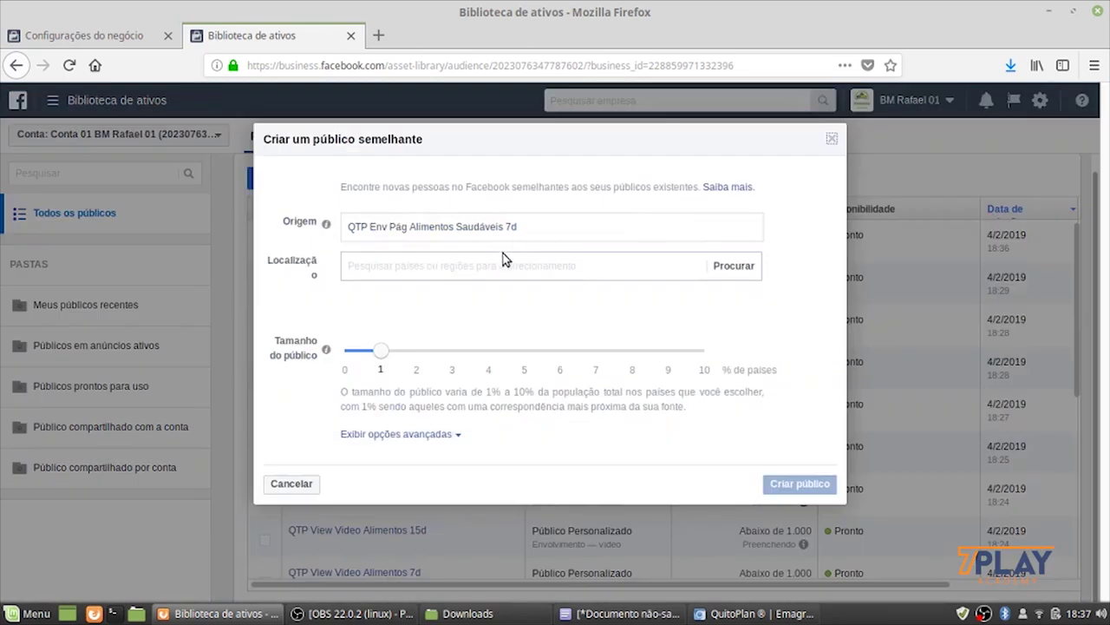
Create the 1% lookalike audience for Brasil based on "QTP Env Pág Alimentos Saudáveis 7d" and clear the source audience's selection
left_click(430, 273)
type("Br")
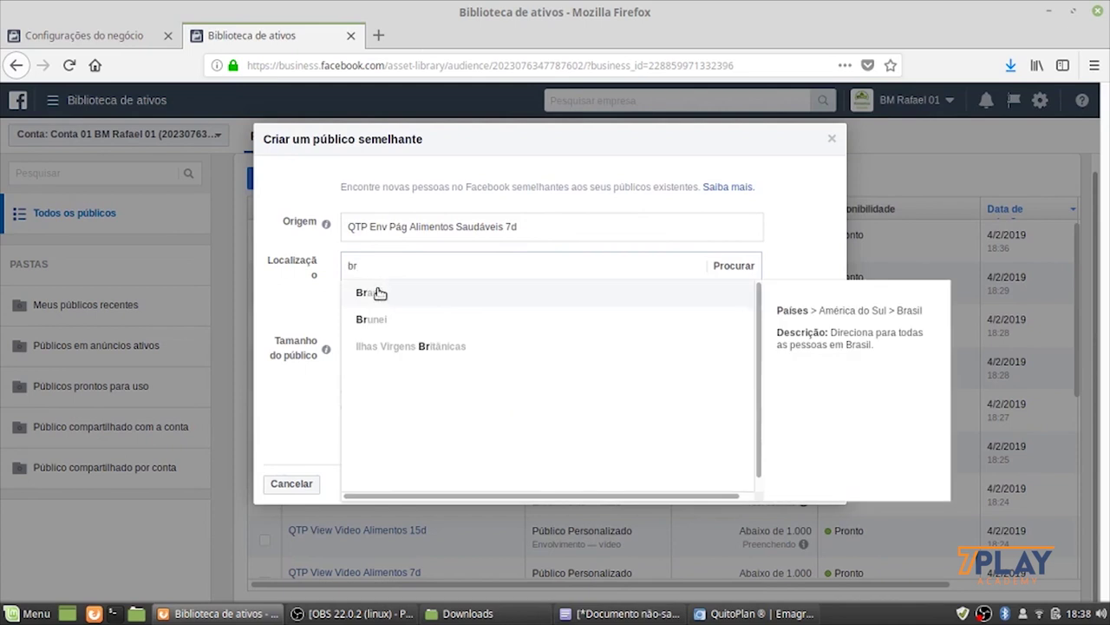
left_click(380, 293)
left_click(295, 314)
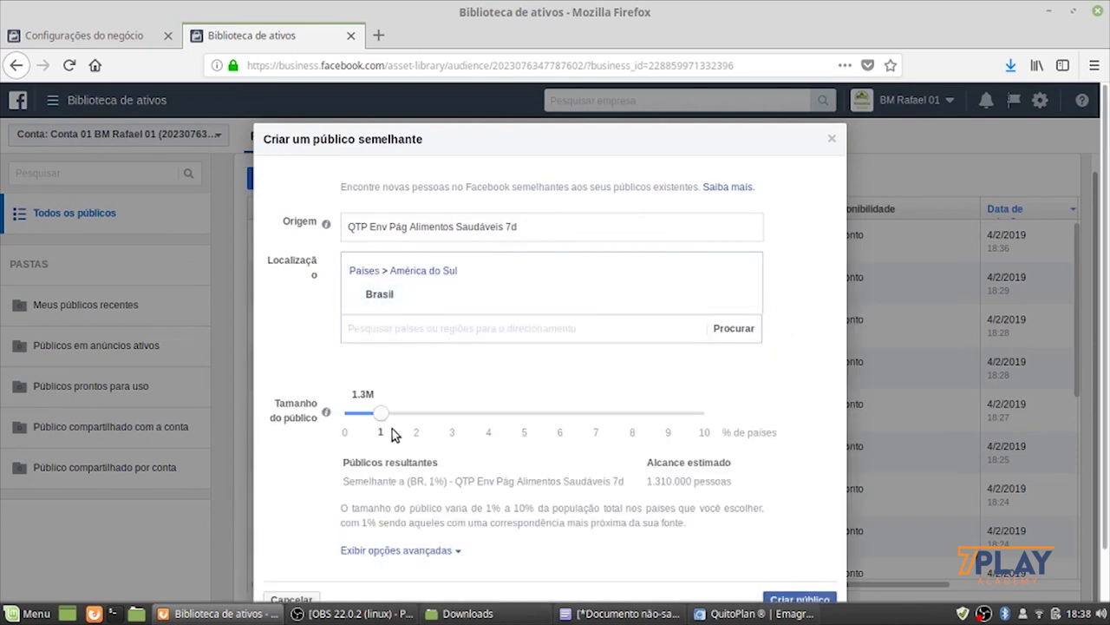
scroll(471, 454, "down", 1)
left_click(800, 549)
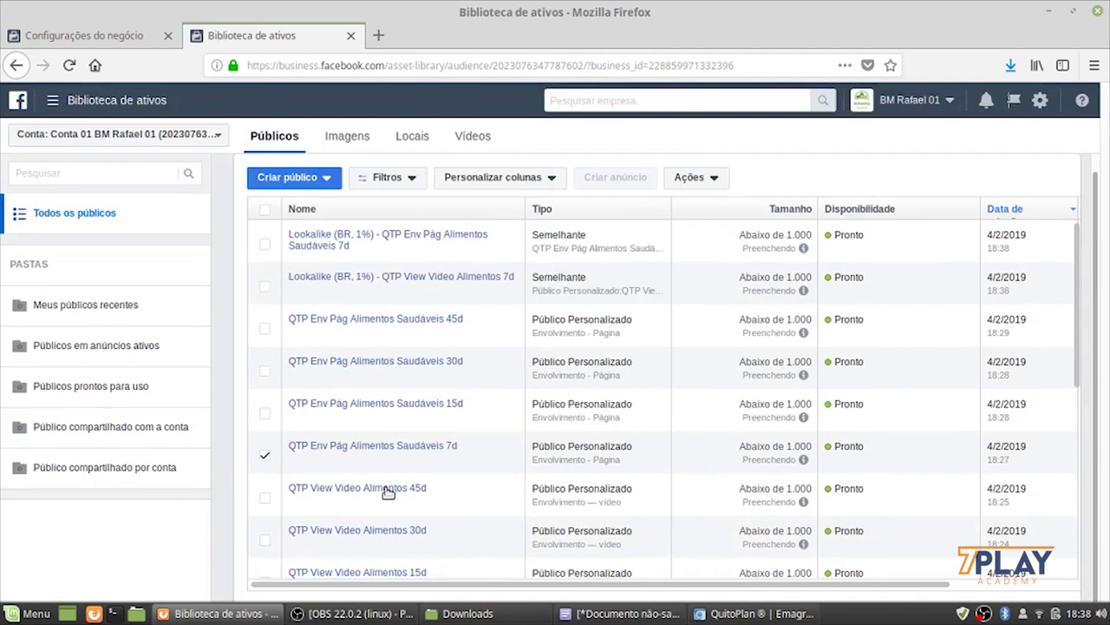
left_click(264, 453)
Examine the full audience list, including the lookalike, page engagement, video and pixel audiences and their filling status
scroll(434, 407, "up", 1)
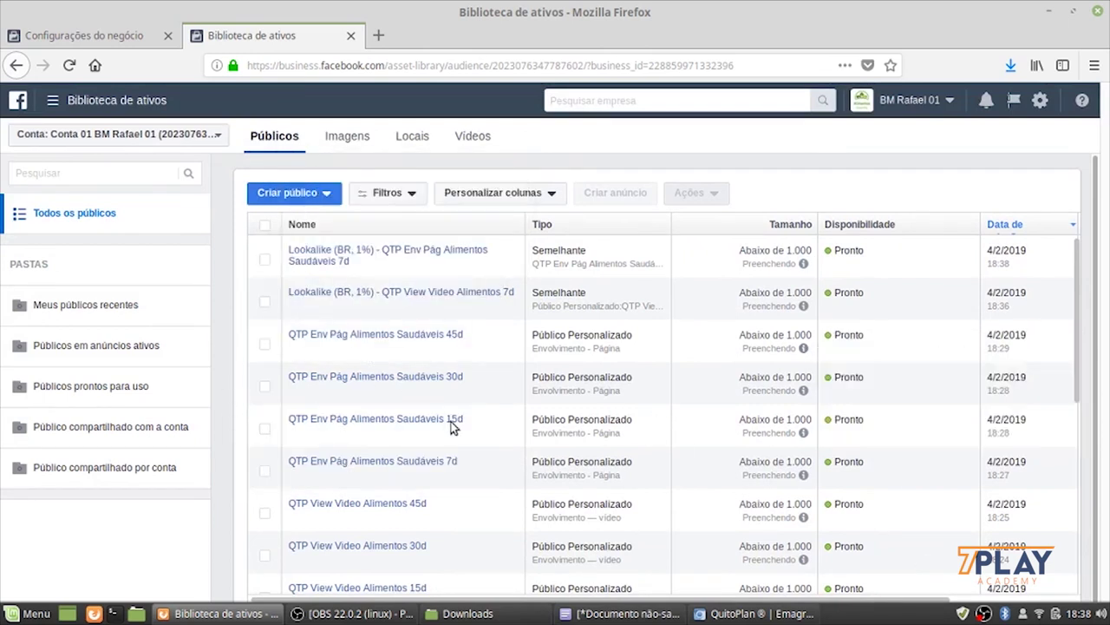
scroll(738, 459, "down", 5)
scroll(746, 469, "up", 5)
scroll(751, 476, "down", 5)
scroll(719, 473, "up", 5)
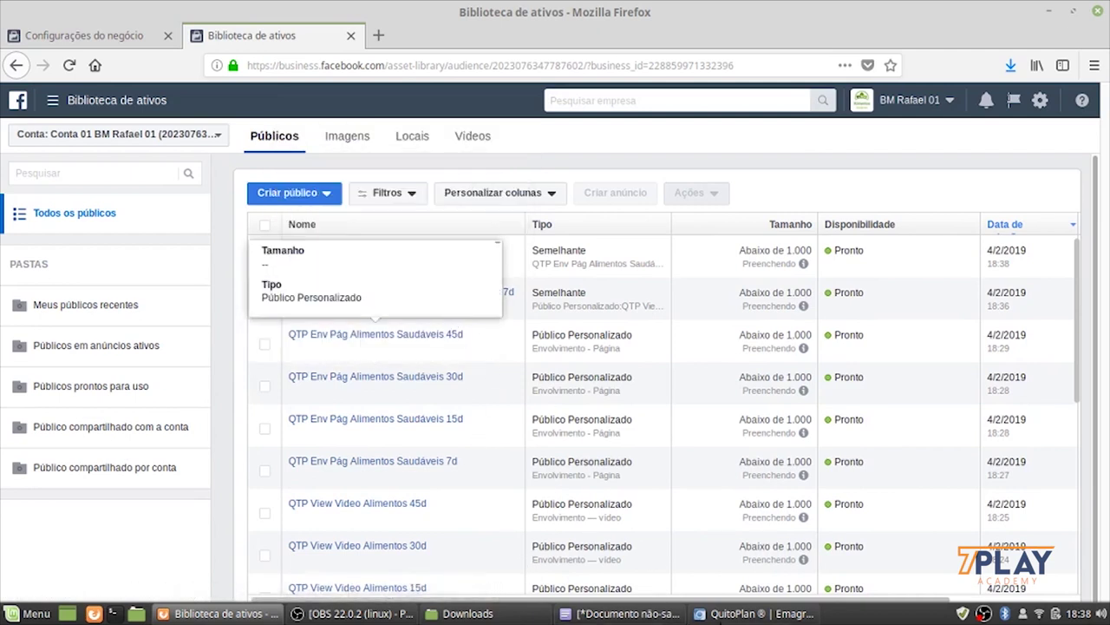
mouse_move(753, 614)
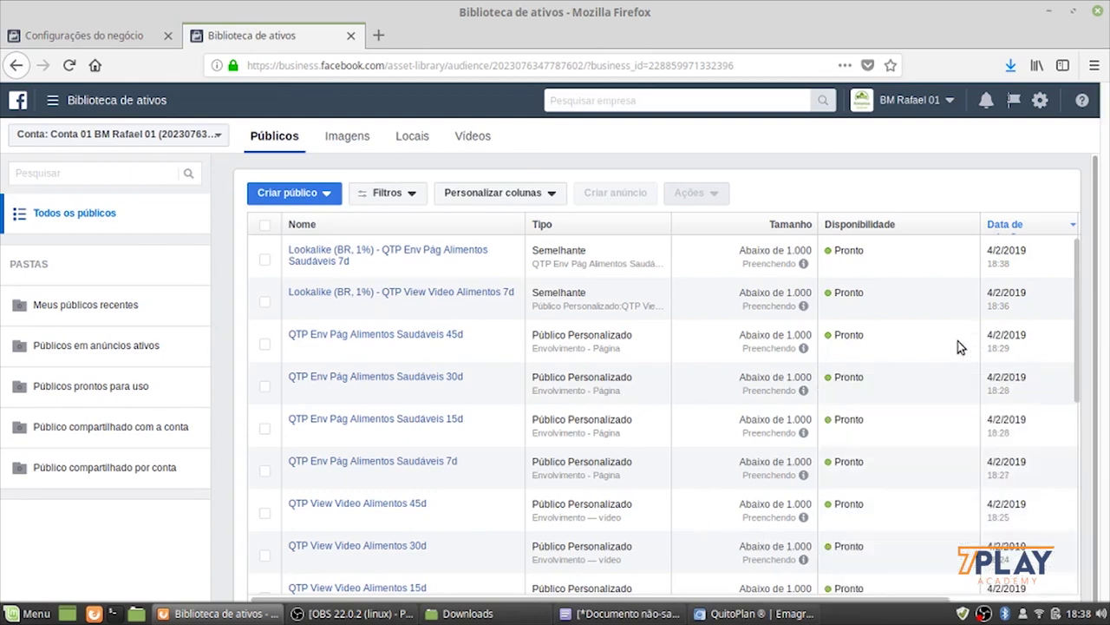
scroll(902, 391, "down", 5)
scroll(902, 408, "up", 5)
scroll(904, 414, "up", 1)
scroll(653, 507, "down", 3)
scroll(648, 505, "up", 3)
scroll(578, 419, "down", 5)
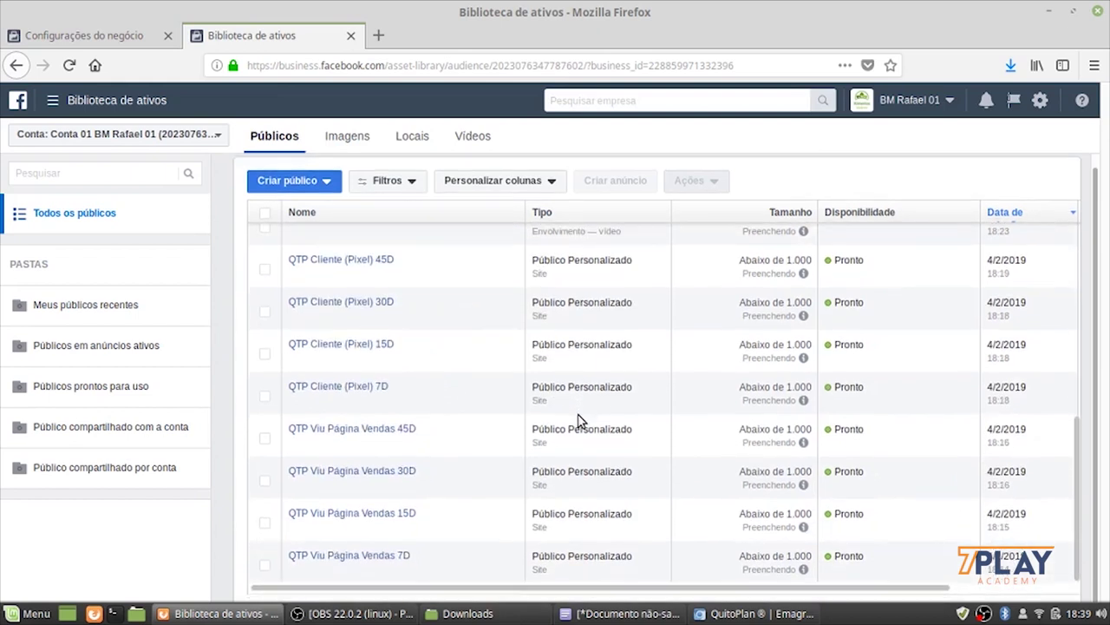
scroll(744, 515, "up", 5)
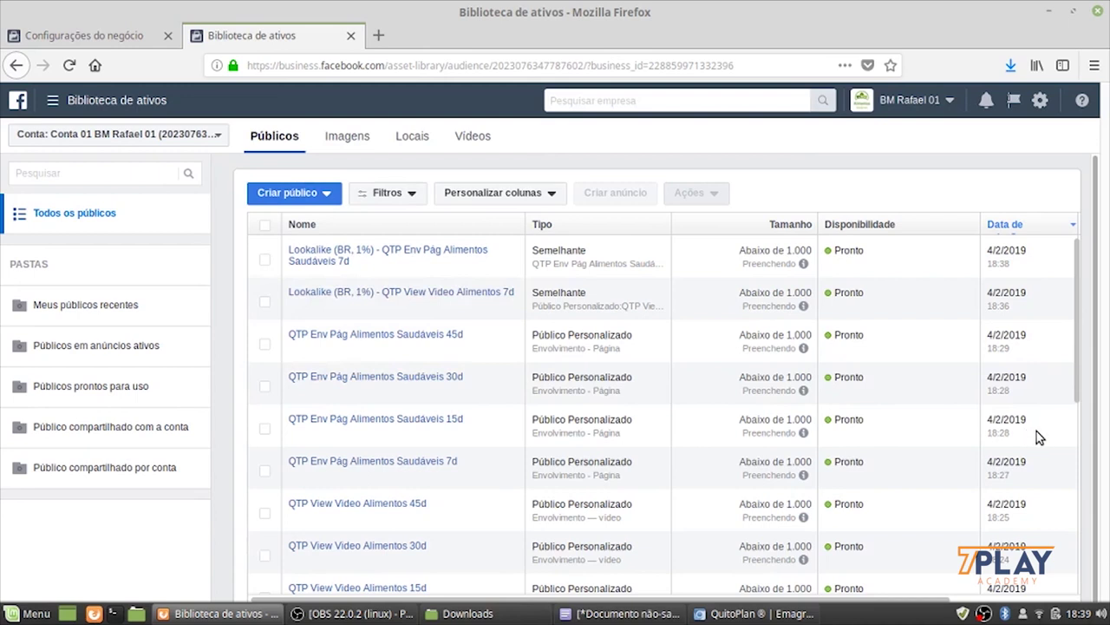
mouse_move(800, 431)
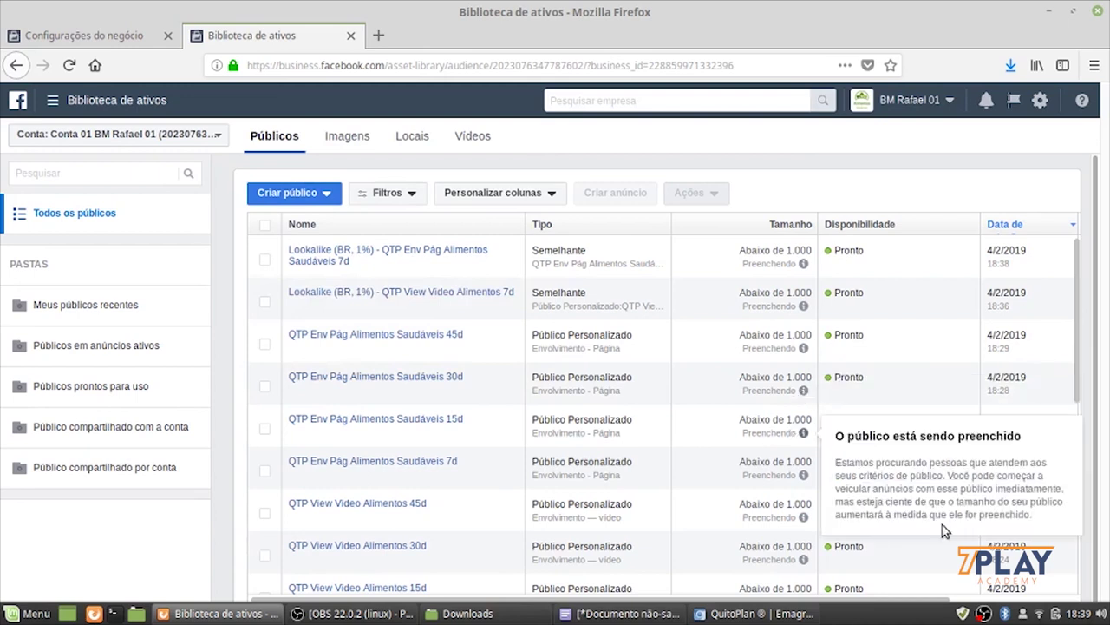